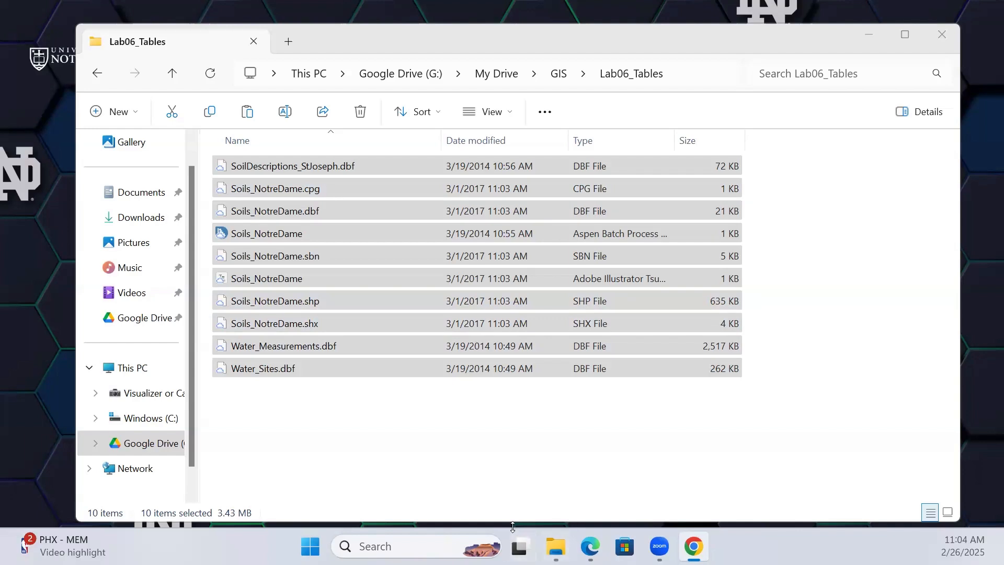
Launch ArcGIS Pro
left_click(399, 544)
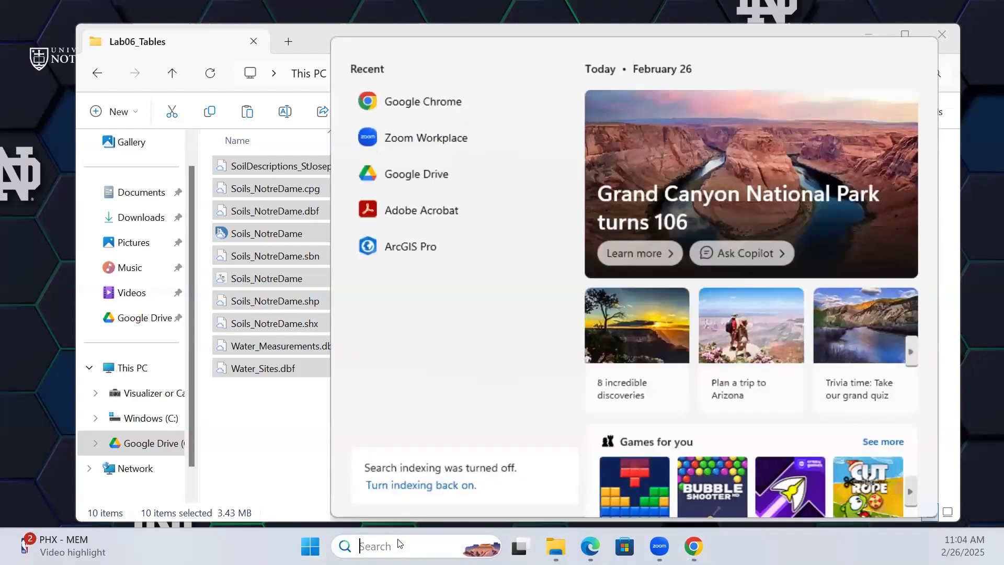
type("arc")
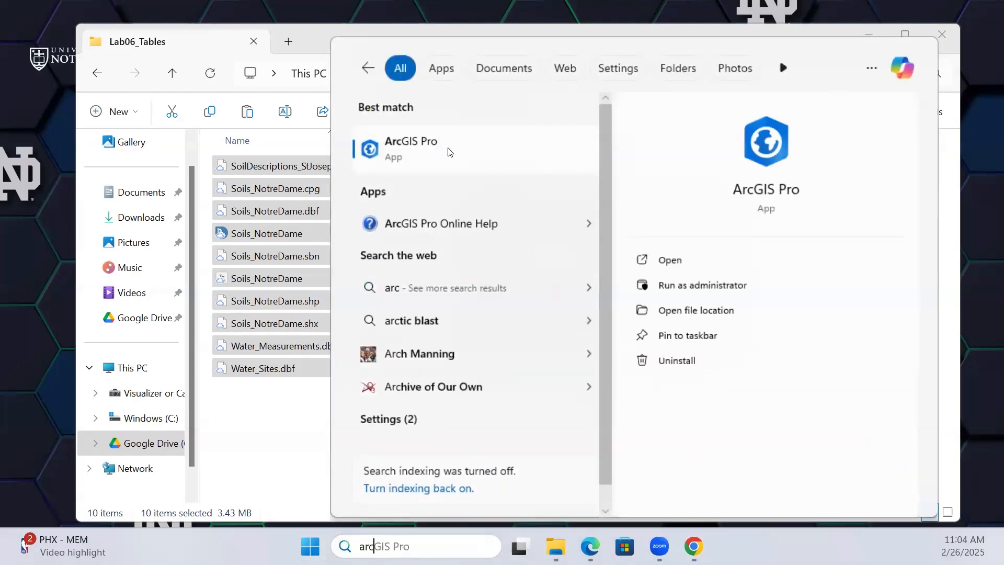
left_click(448, 152)
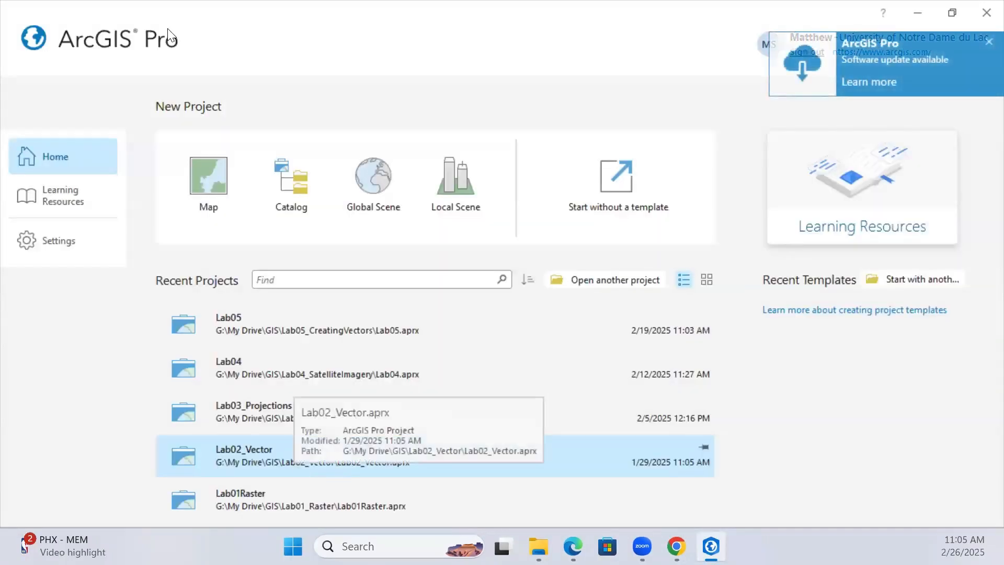
Start a new project from the Map template and name it Lab06
left_click(199, 187)
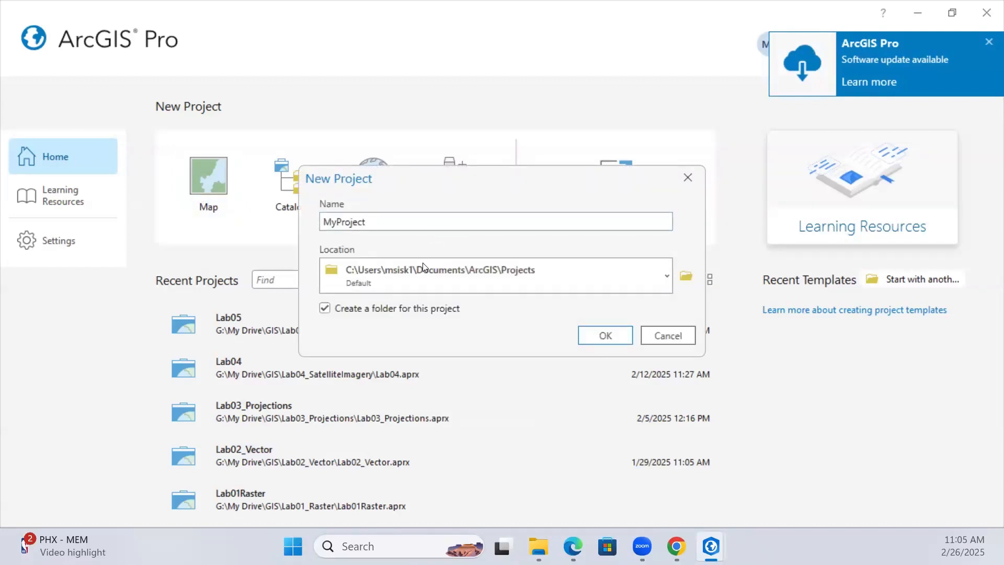
left_click(393, 218)
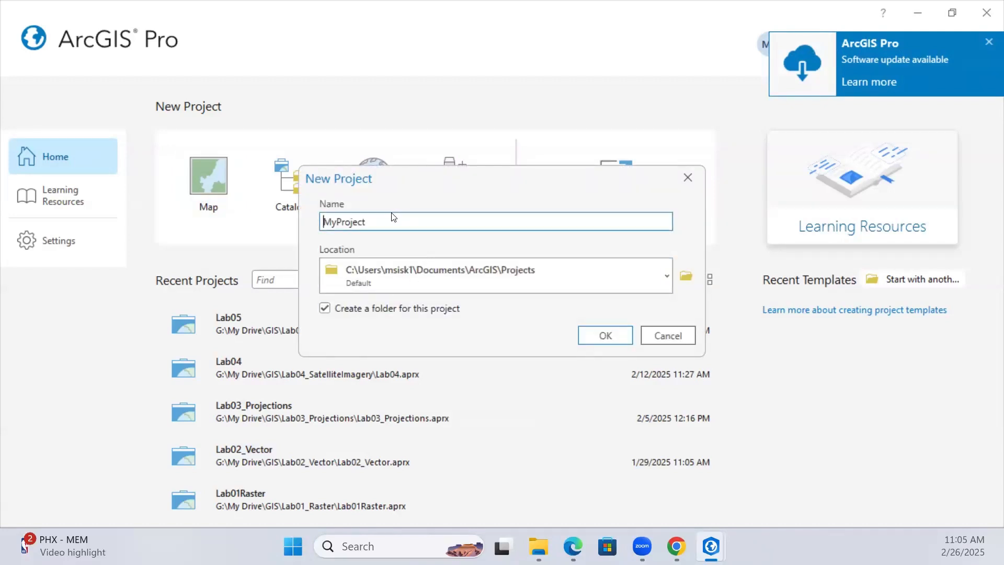
double_click(385, 223)
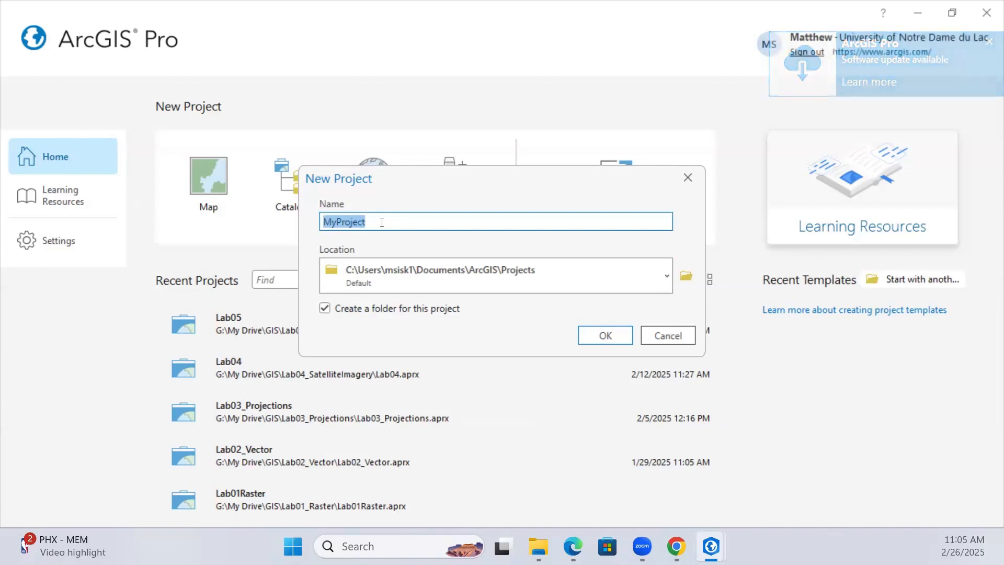
type("Lab06")
Create the project in the My Drive GIS folder Lab06_Tables on Google Drive (G:), without creating a separate project folder
left_click(687, 269)
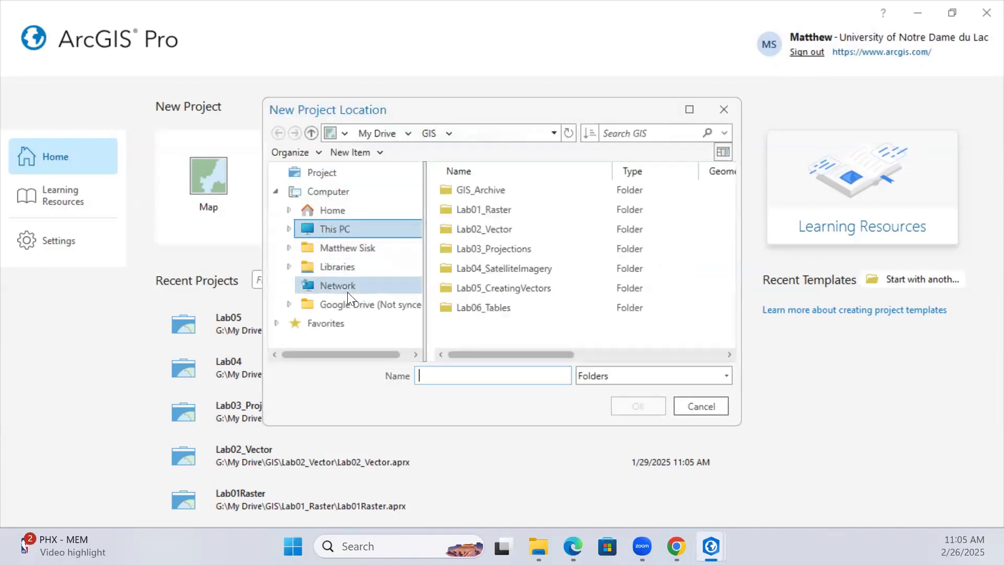
left_click(351, 300)
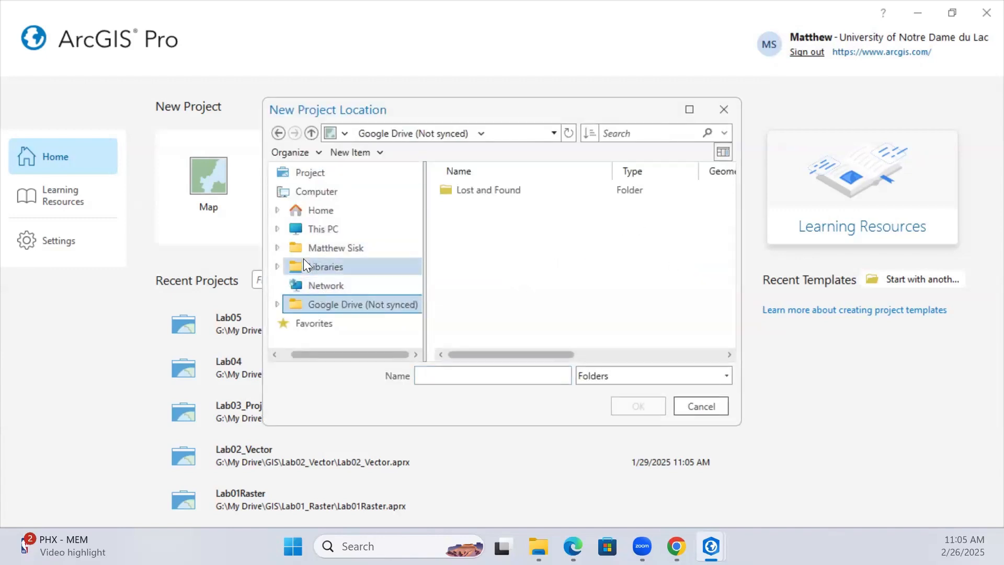
left_click(313, 228)
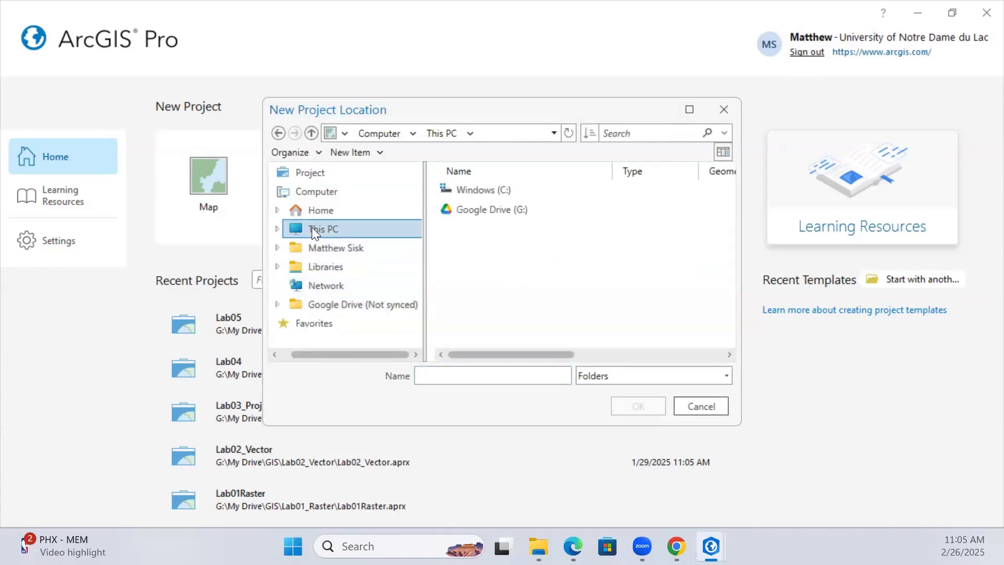
double_click(497, 209)
double_click(480, 189)
scroll(520, 266, "down", 2)
double_click(475, 207)
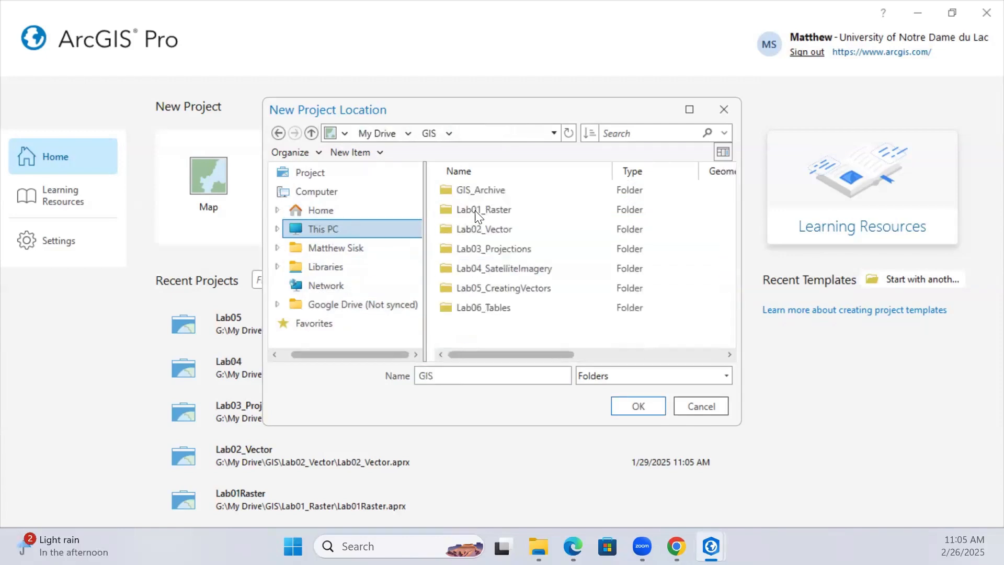
double_click(502, 307)
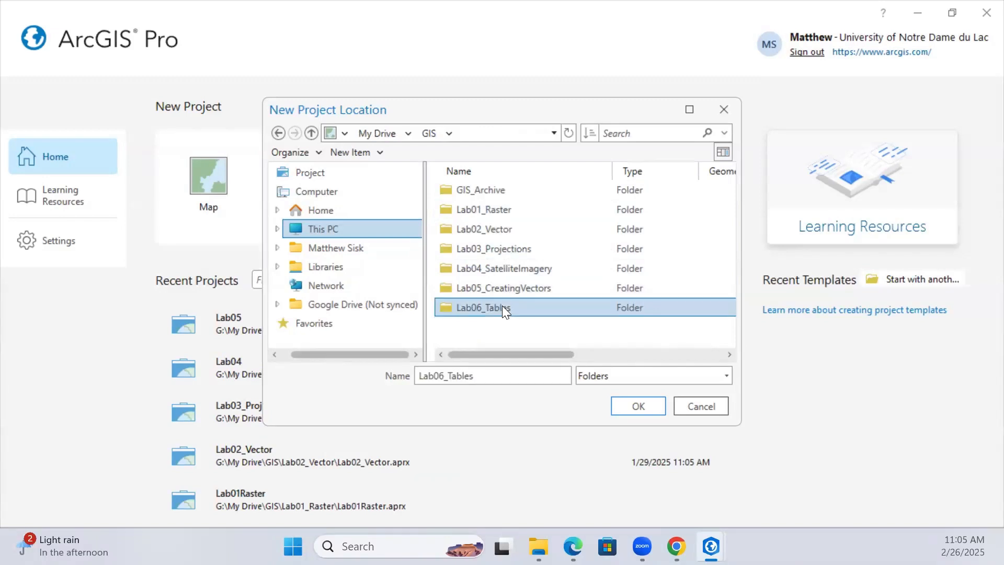
left_click(637, 408)
left_click(377, 308)
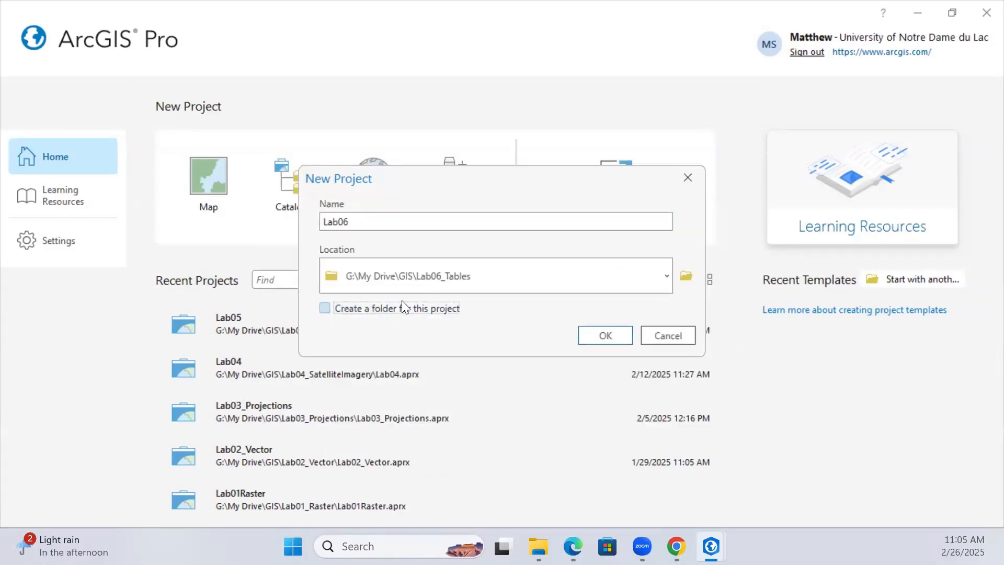
left_click(605, 338)
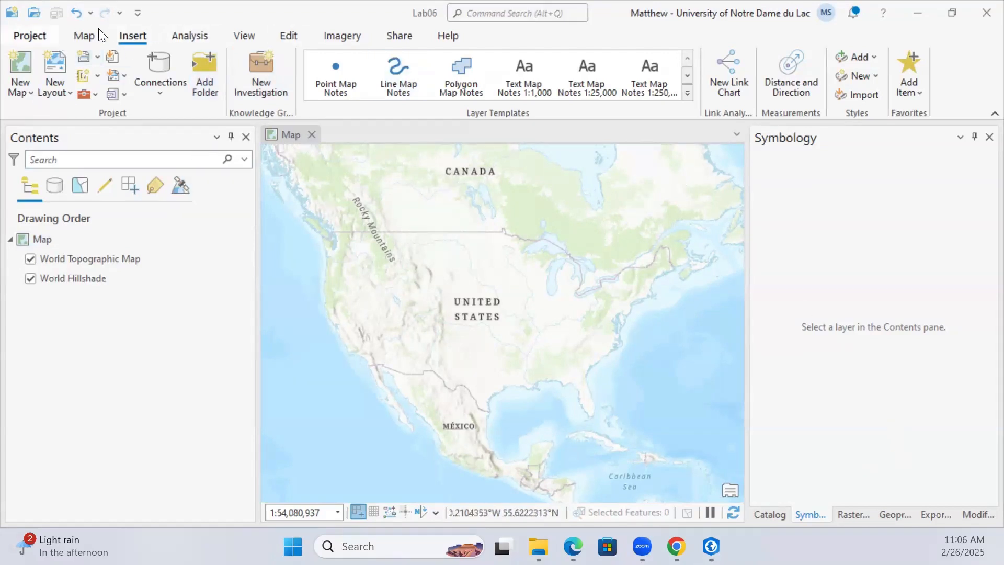
Show the project's catalog and expand its folder connection to list the contents of Lab06_Tables
left_click(245, 35)
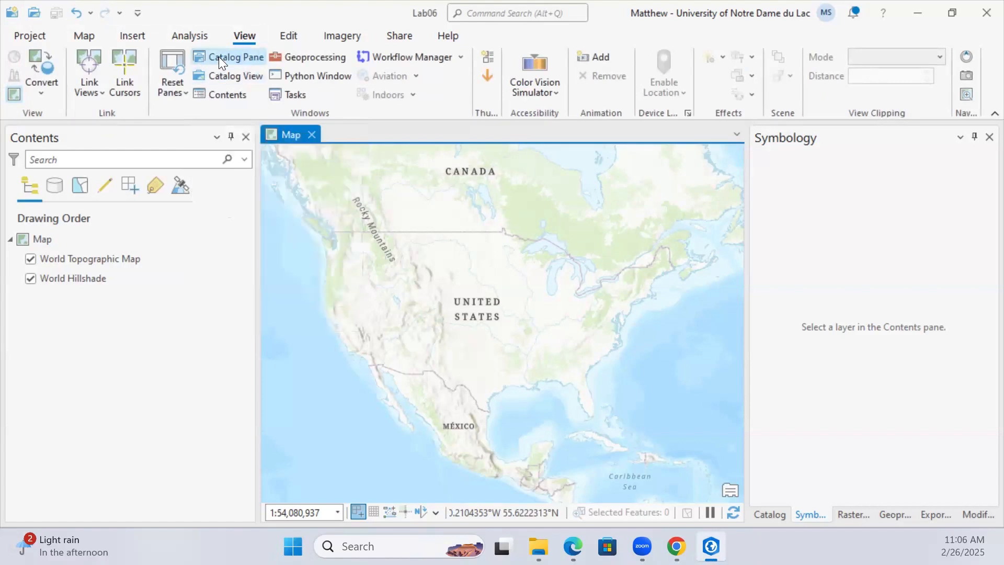
left_click(219, 56)
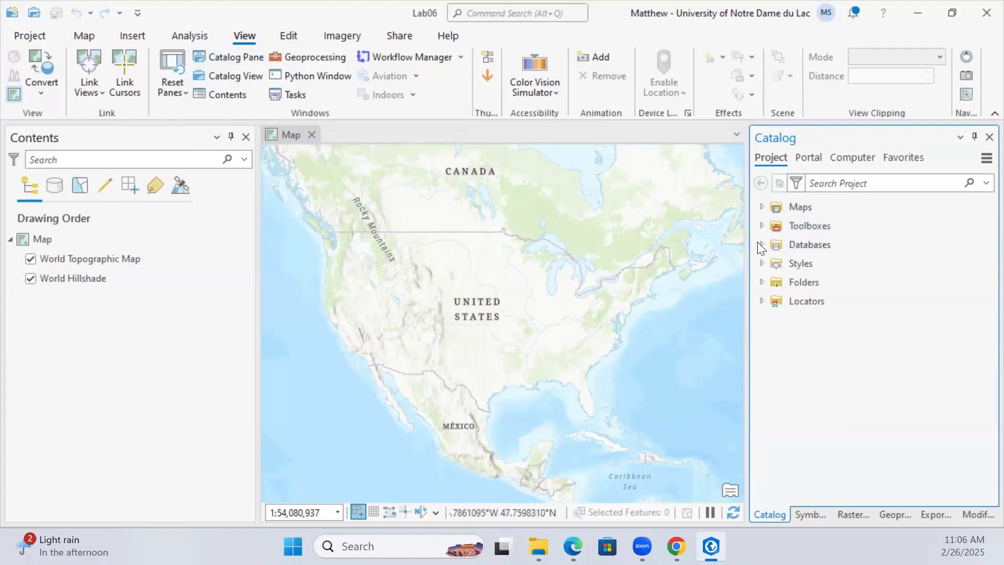
left_click(762, 282)
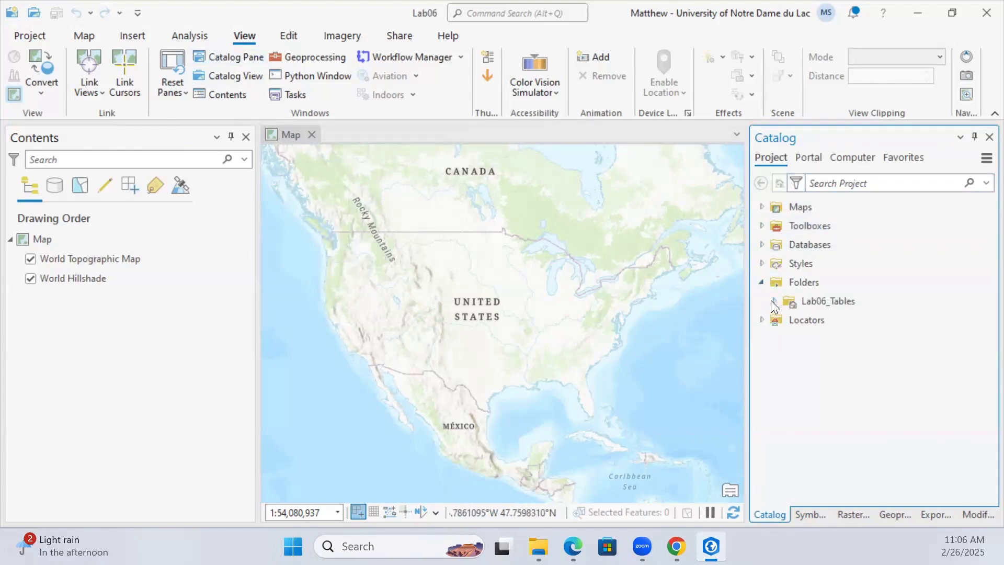
left_click(771, 301)
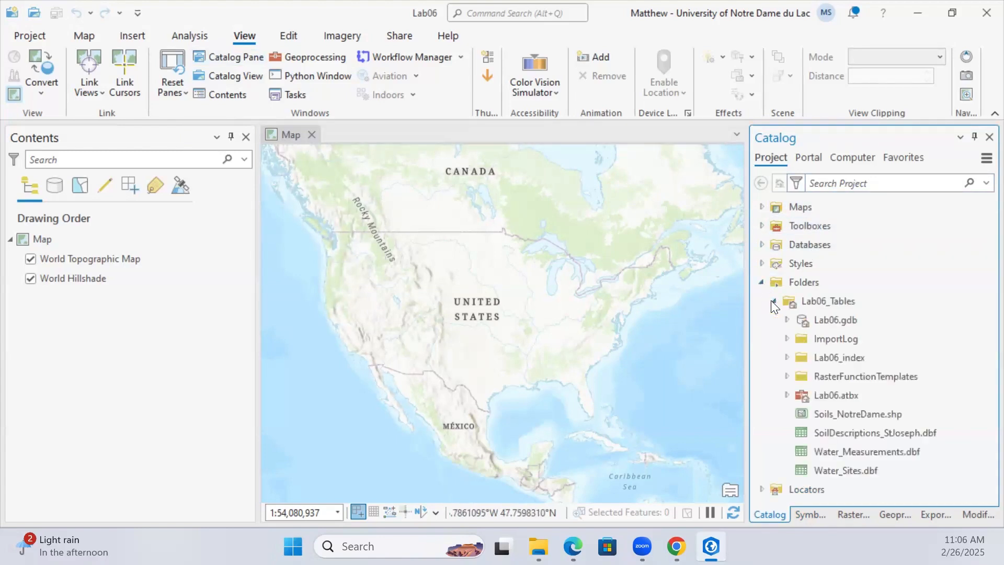
Add the Soils_NotreDame.shp shapefile and the SoilDescriptions_StJoseph.dbf table together to the map
left_click(841, 415)
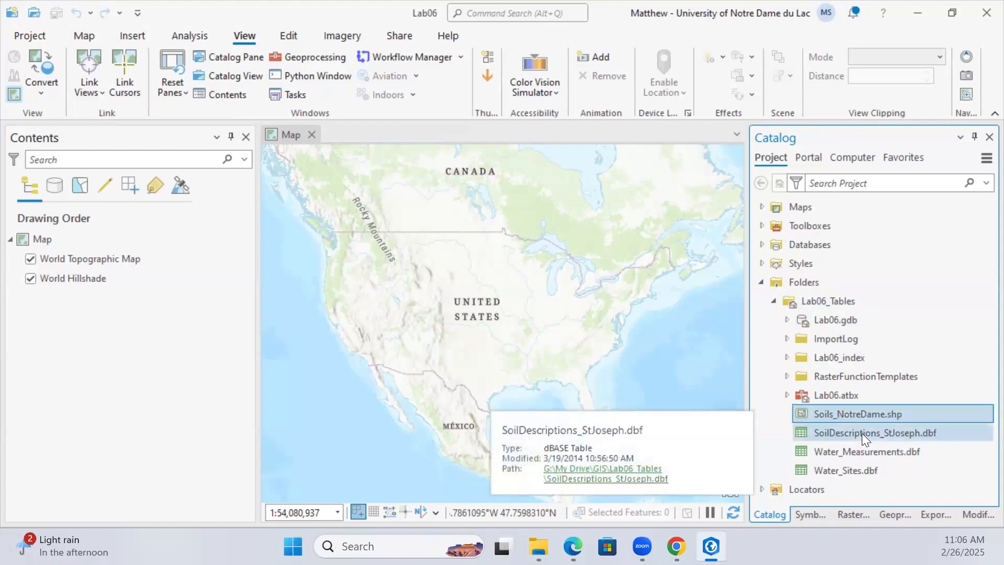
left_click(862, 433, "ctrl")
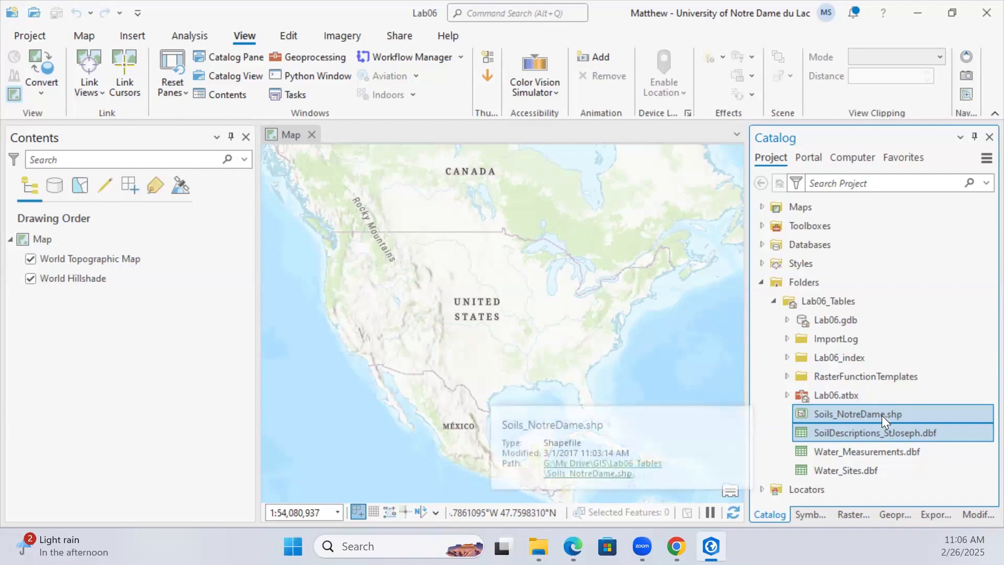
left_click_drag(874, 414, 665, 375)
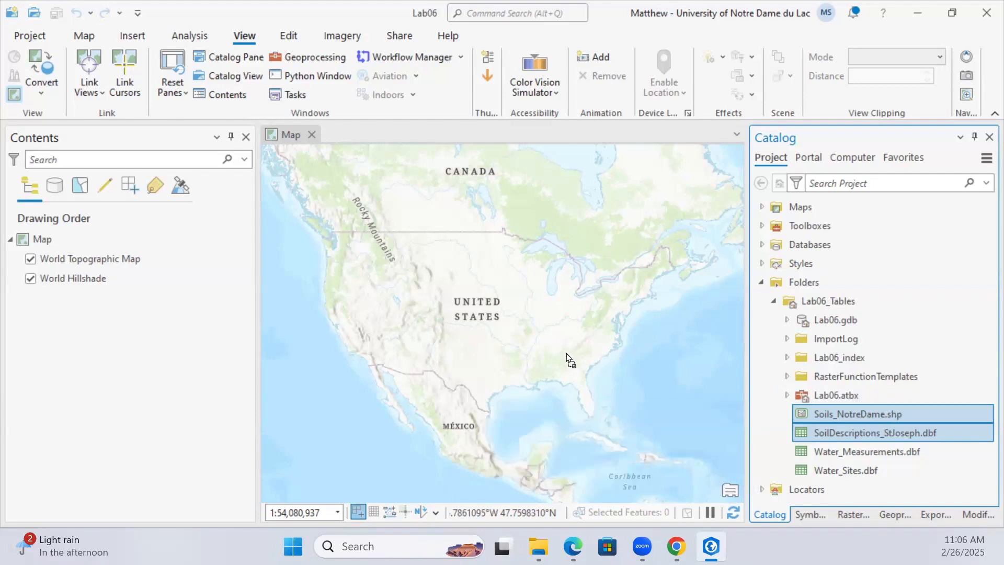
left_click_drag(567, 353, 566, 353)
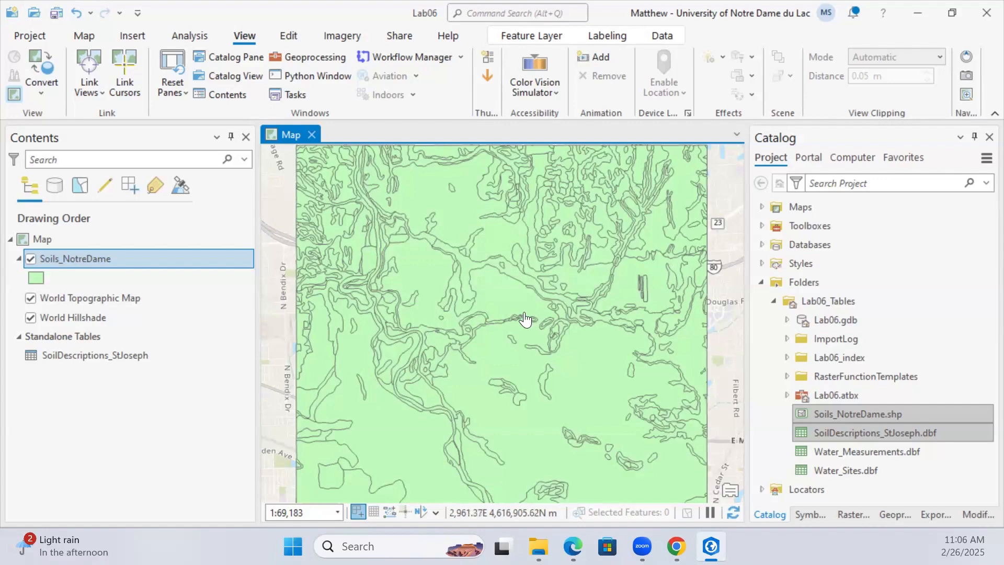
scroll(511, 309, "down", 3)
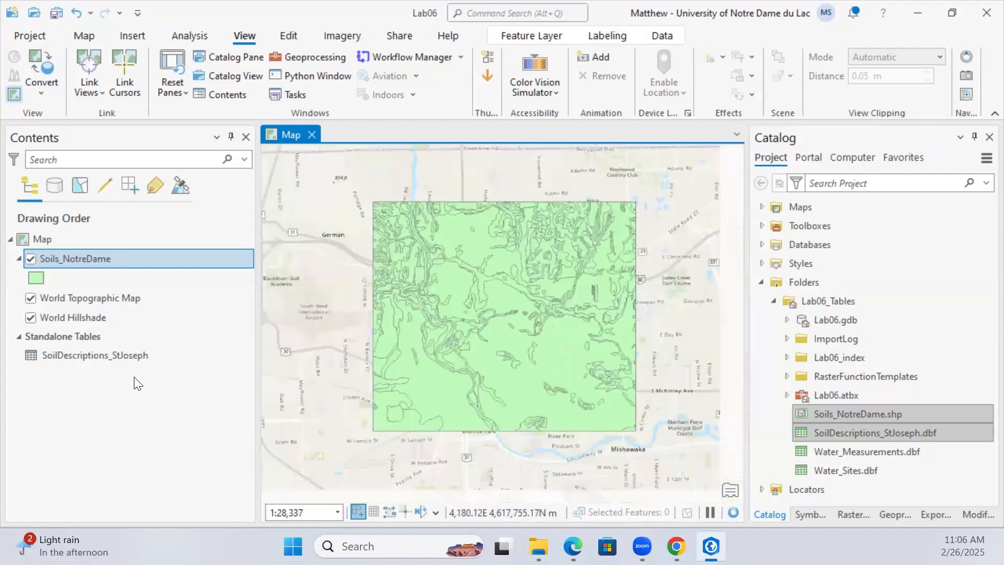
Open the SoilDescriptions_StJoseph table and the Soils_NotreDame attribute table, and look through the soil code values
right_click(58, 357)
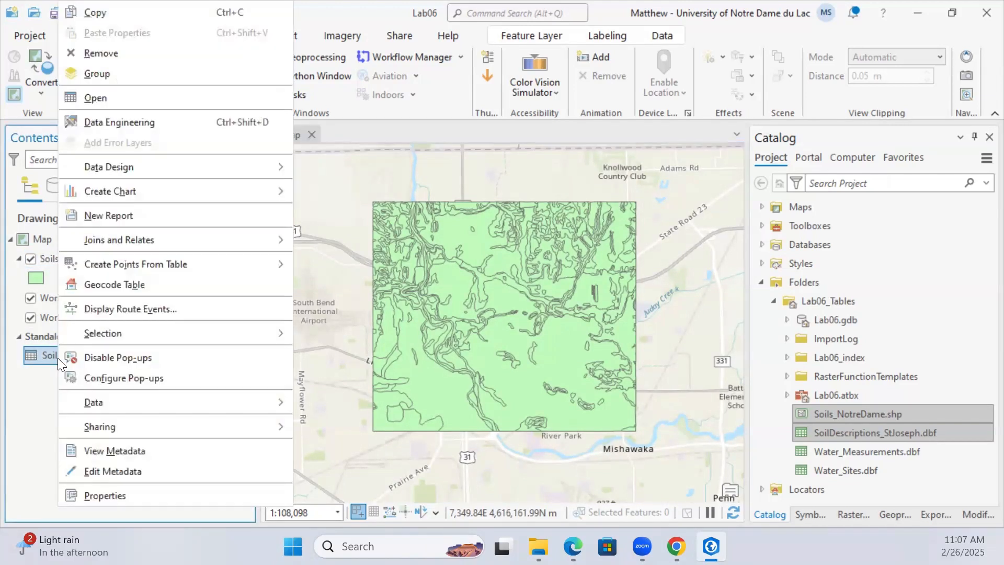
left_click(129, 102)
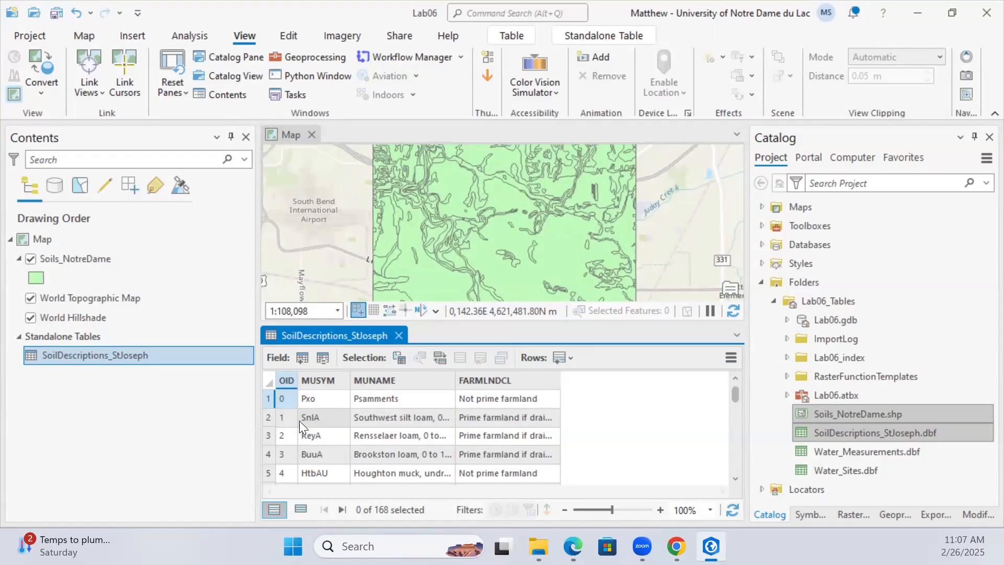
right_click(101, 258)
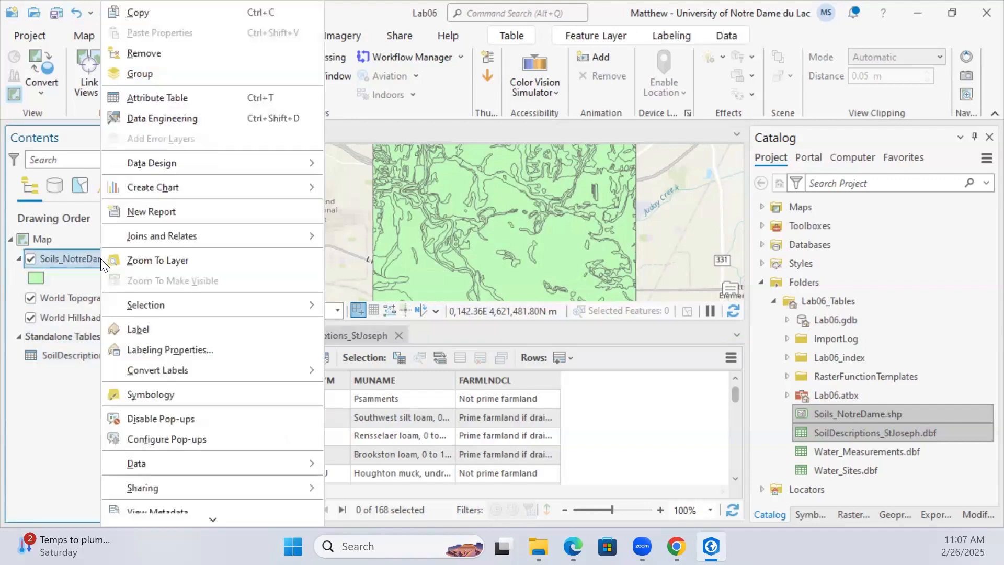
left_click(159, 102)
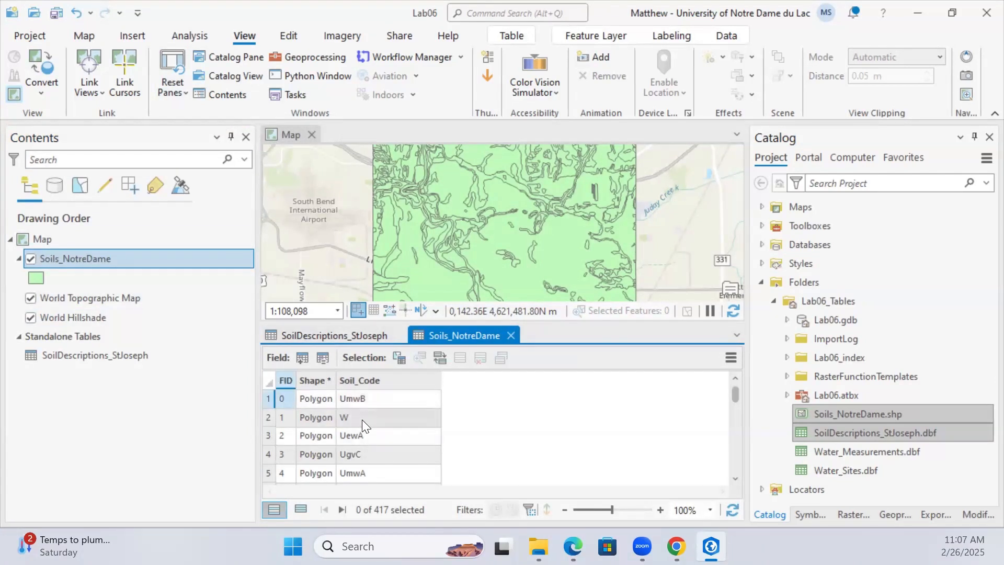
scroll(359, 401, "down", 12)
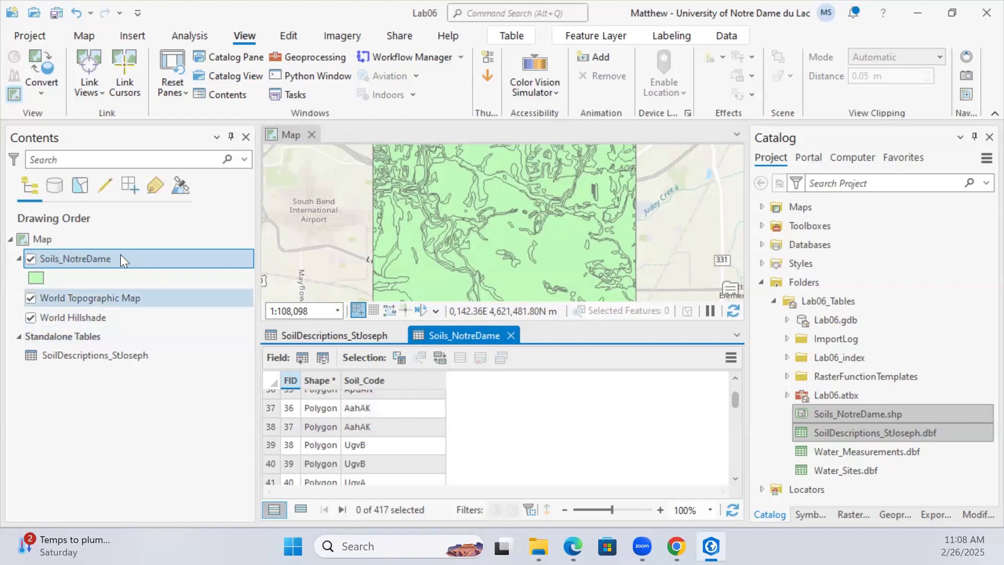
right_click(63, 259)
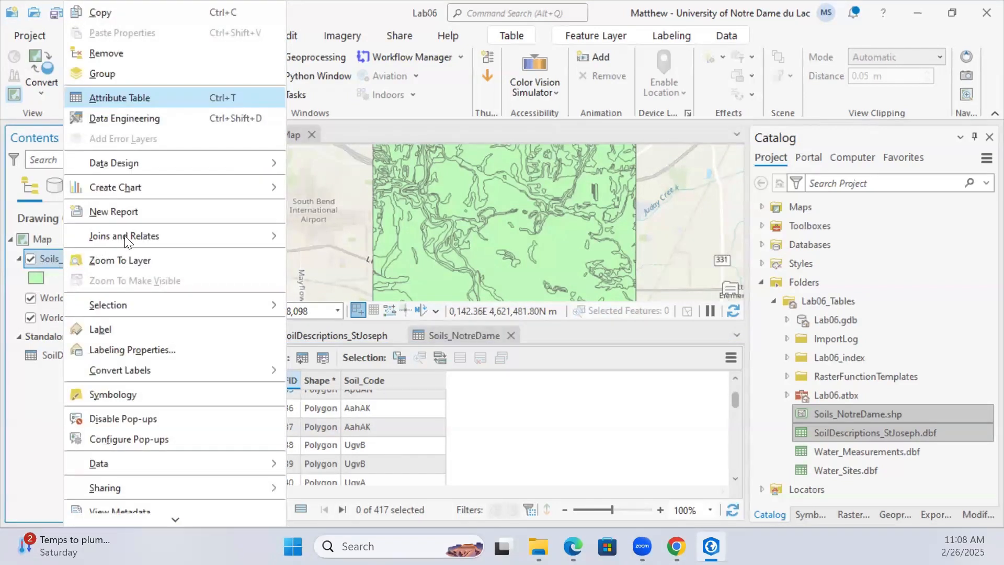
mouse_move(124, 236)
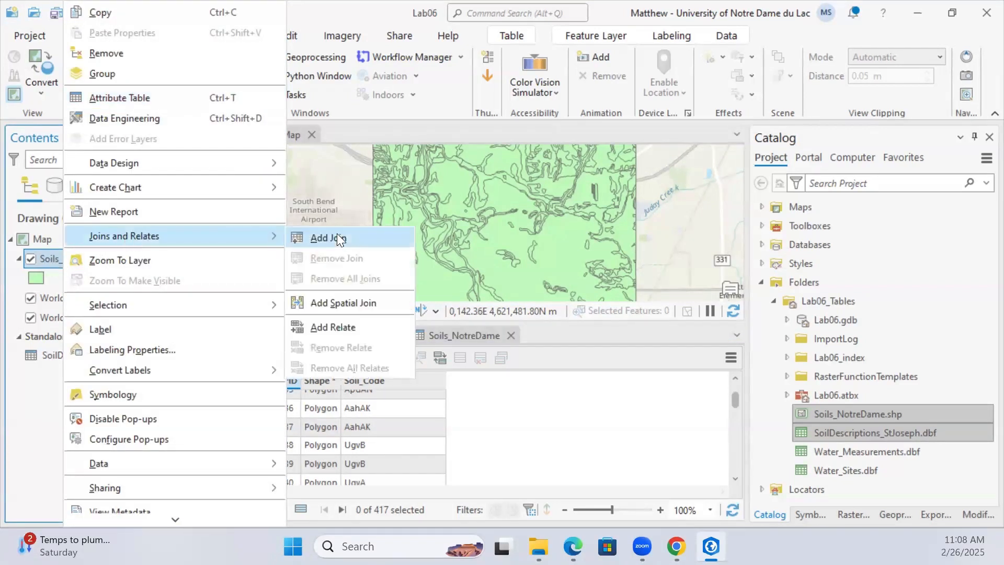
left_click(647, 345)
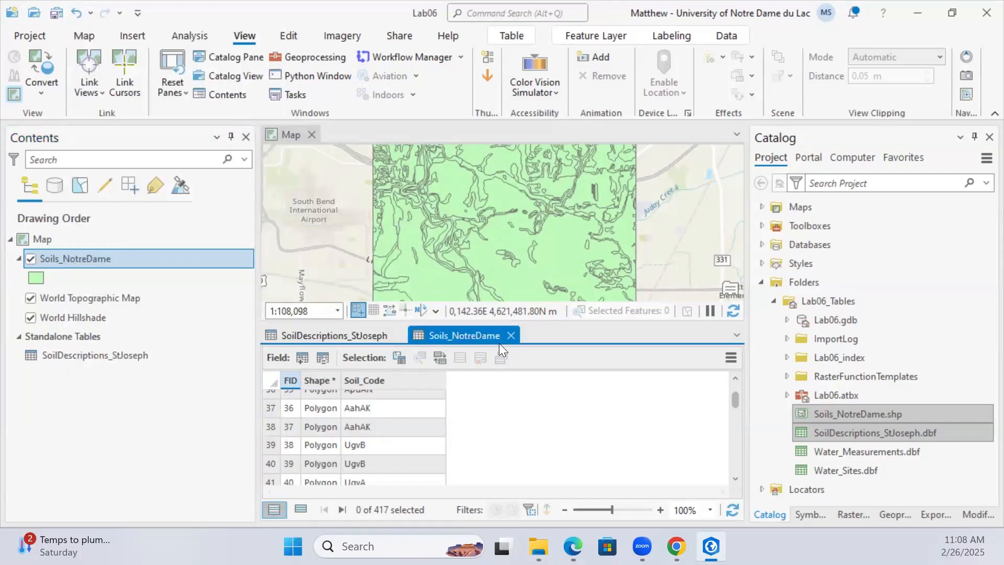
left_click(731, 358)
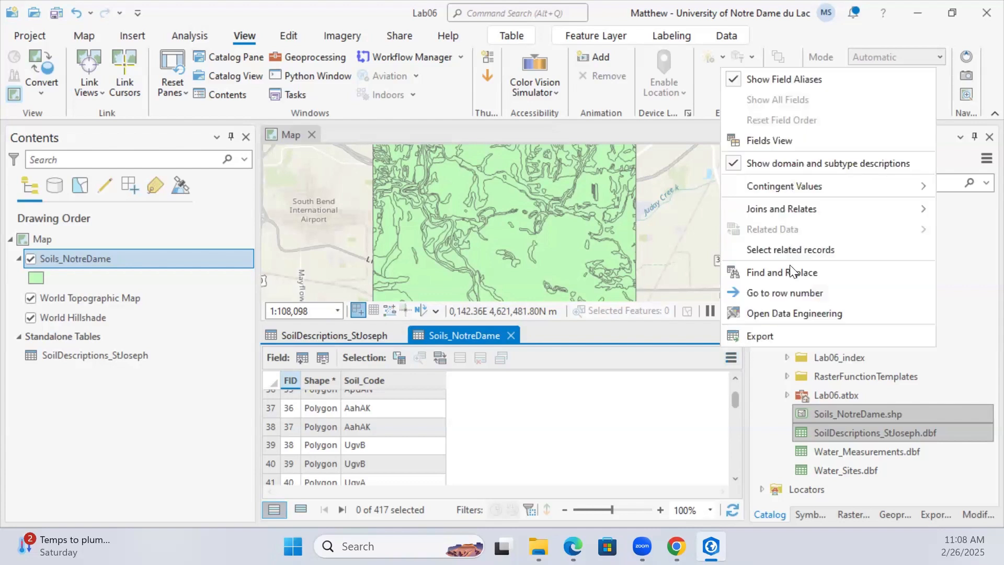
mouse_move(789, 211)
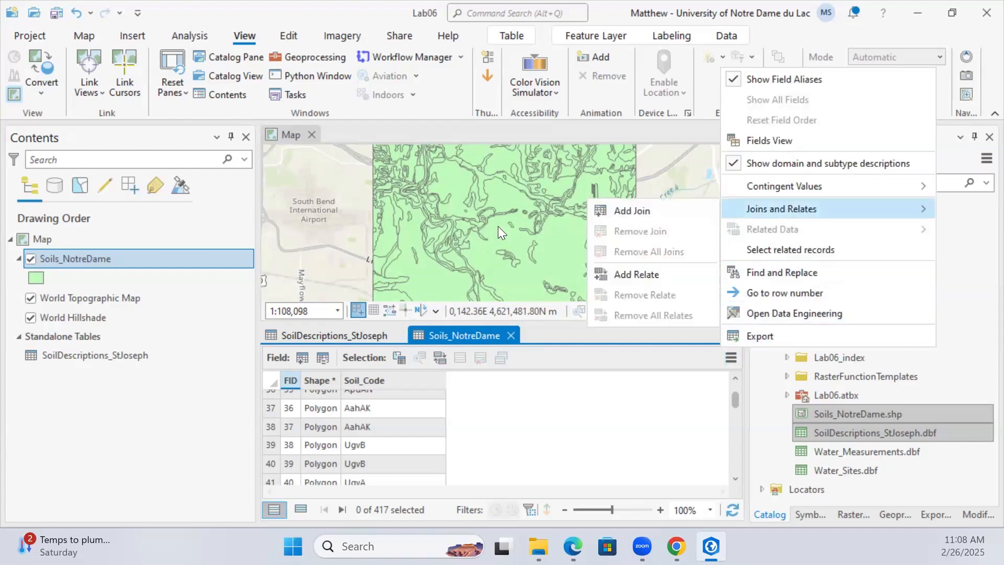
Join the SoilDescriptions_StJoseph table to the Soils_NotreDame layer, matching Soil_Code to MUSYM and keeping all input records
right_click(97, 252)
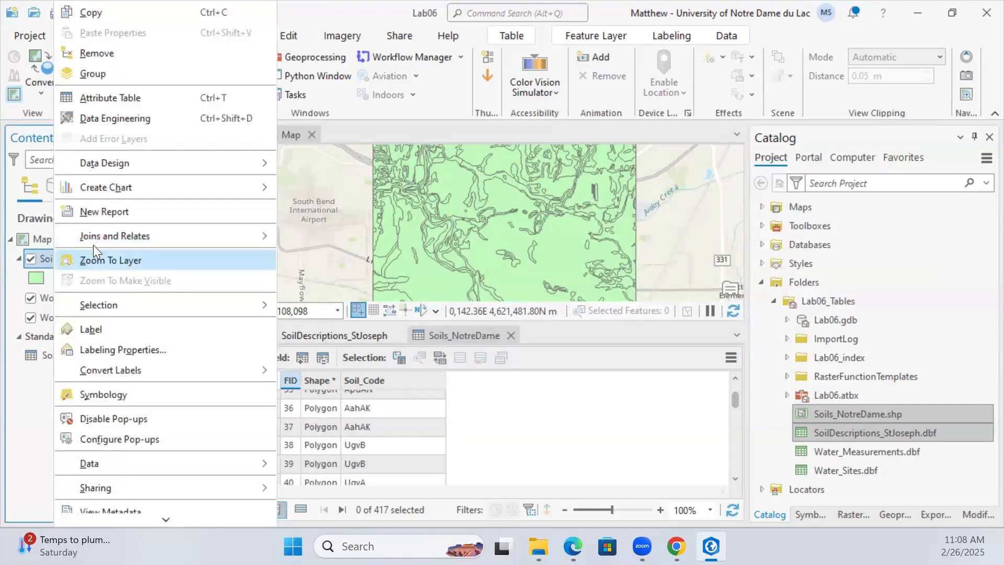
mouse_move(185, 233)
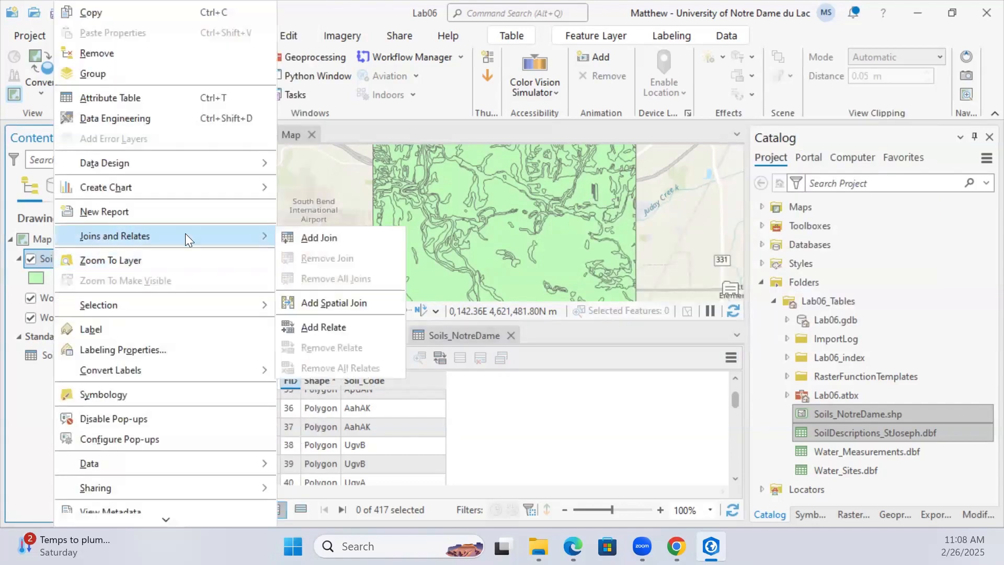
left_click(321, 239)
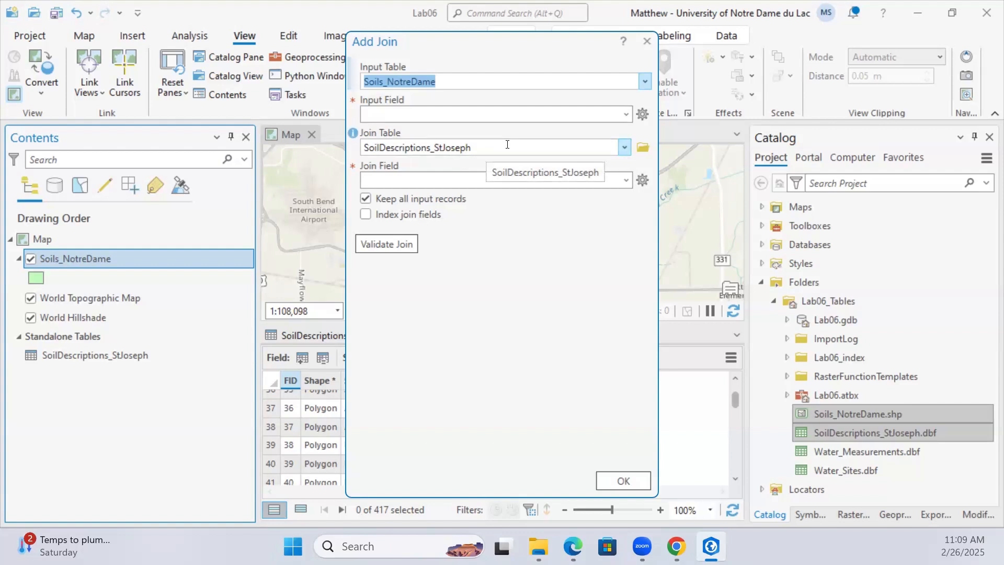
left_click(622, 114)
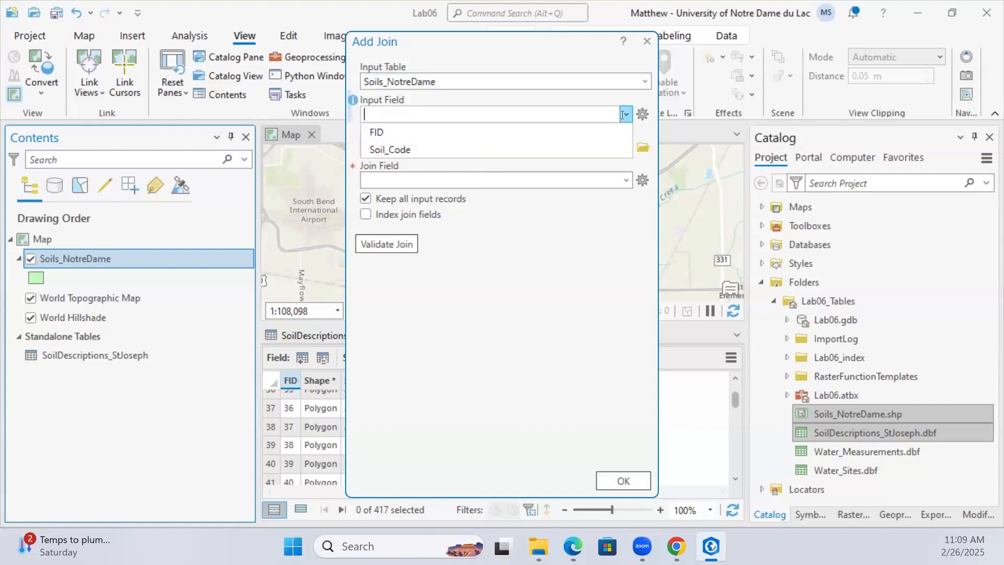
left_click(451, 149)
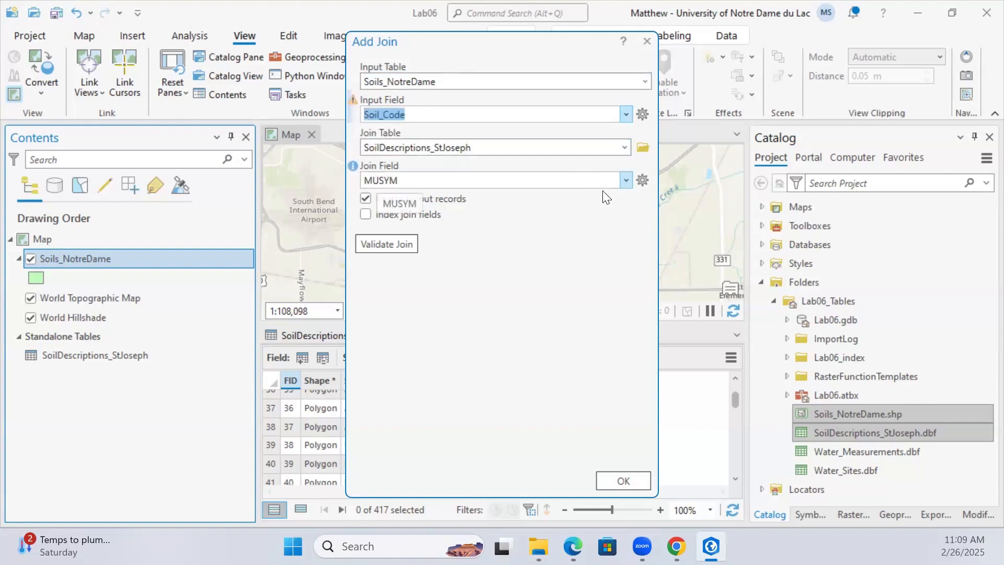
left_click(626, 176)
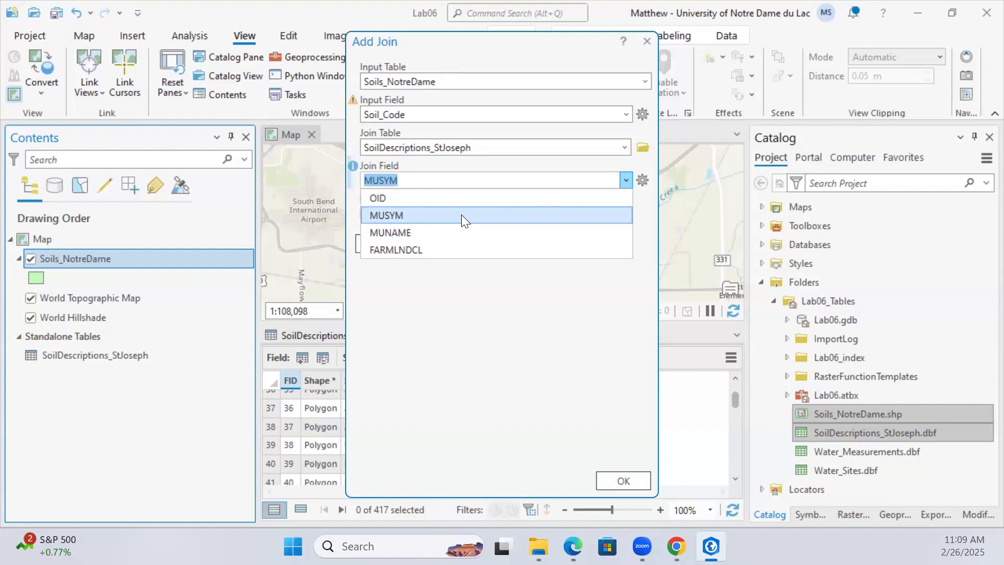
left_click(441, 111)
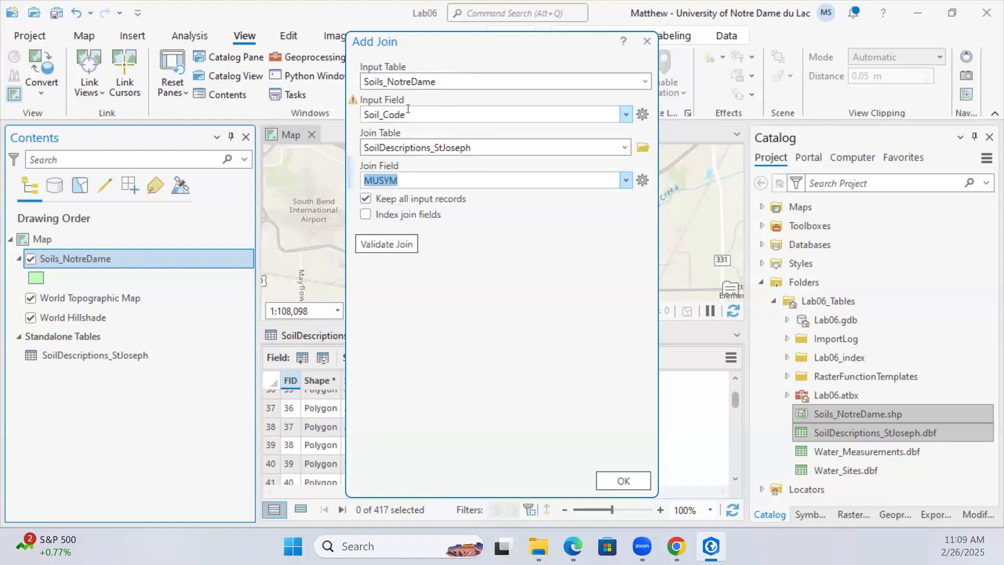
mouse_move(351, 101)
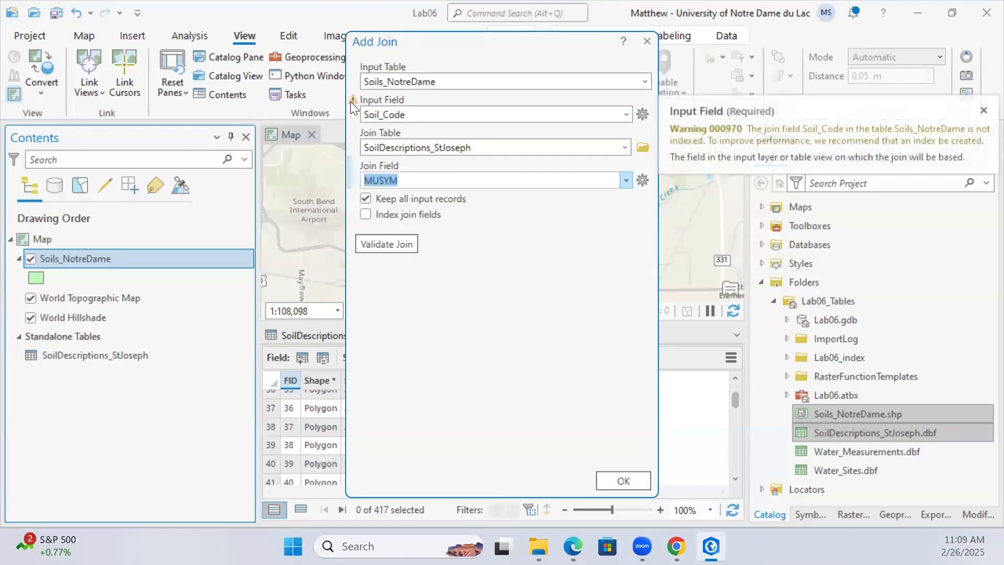
left_click(353, 101)
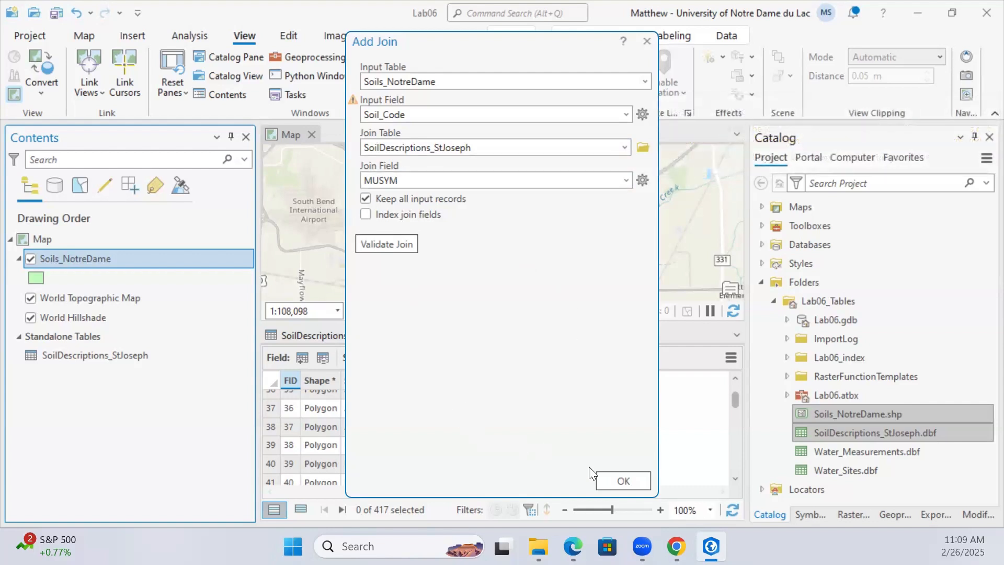
left_click(612, 477)
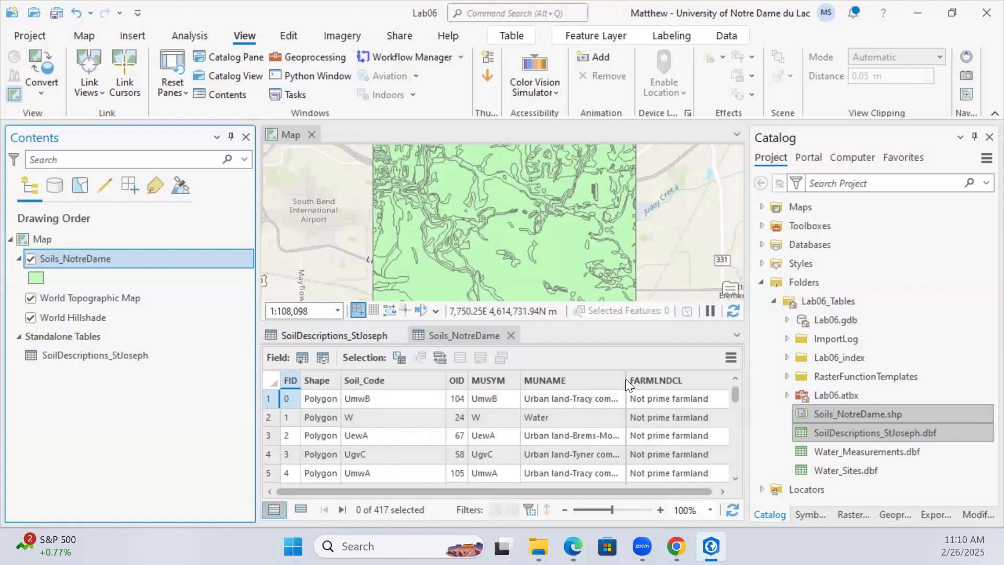
Widen the MUNAME column in the Soils_NotreDame table and look through the joined records for unmatched rows
left_click_drag(624, 377, 653, 376)
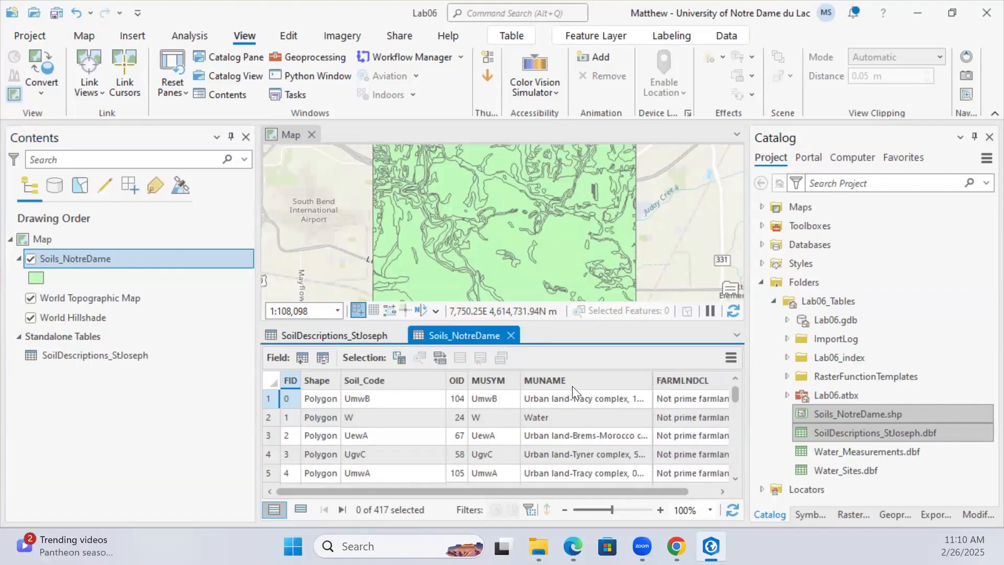
scroll(560, 407, "down", 15)
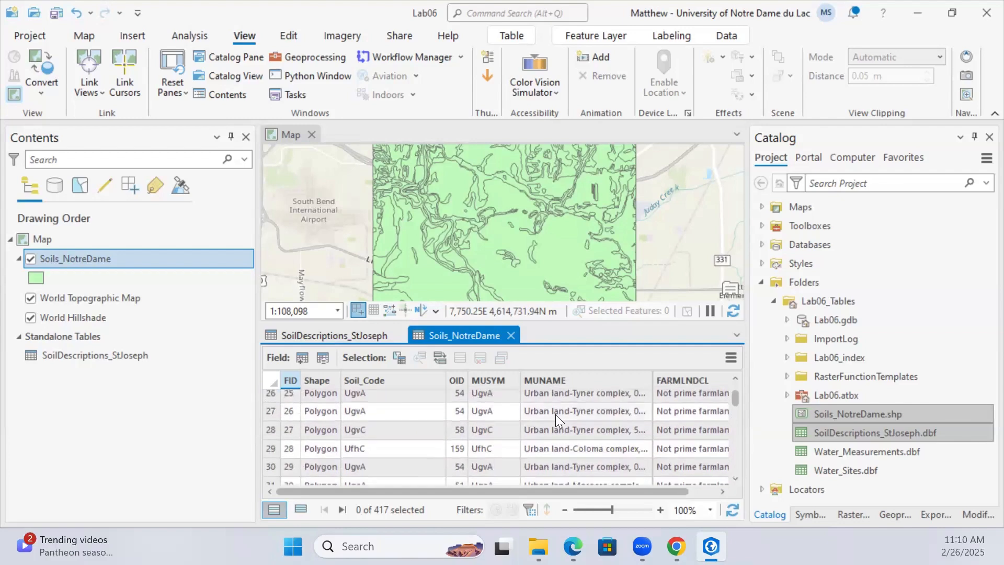
scroll(558, 419, "down", 7)
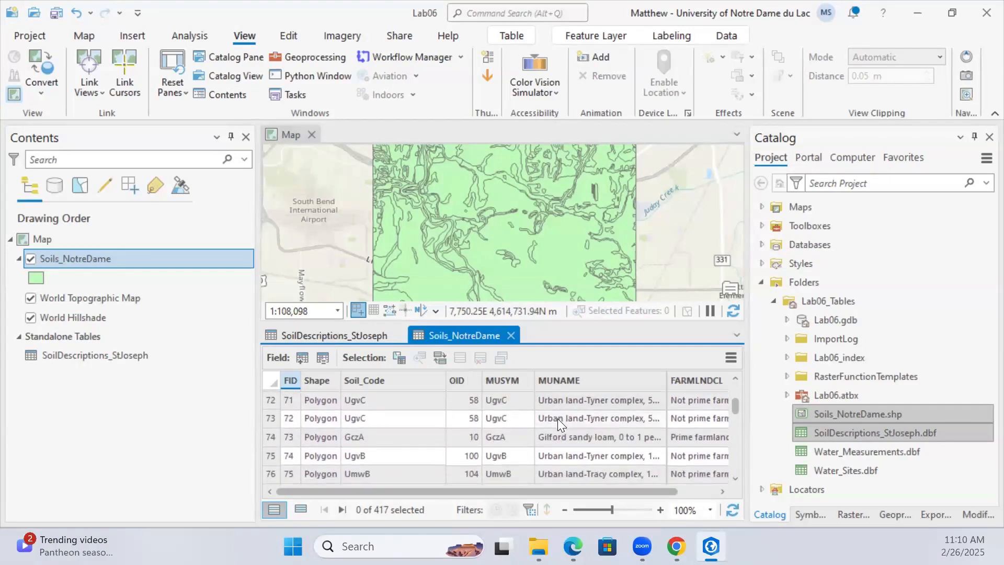
scroll(555, 419, "up", 2)
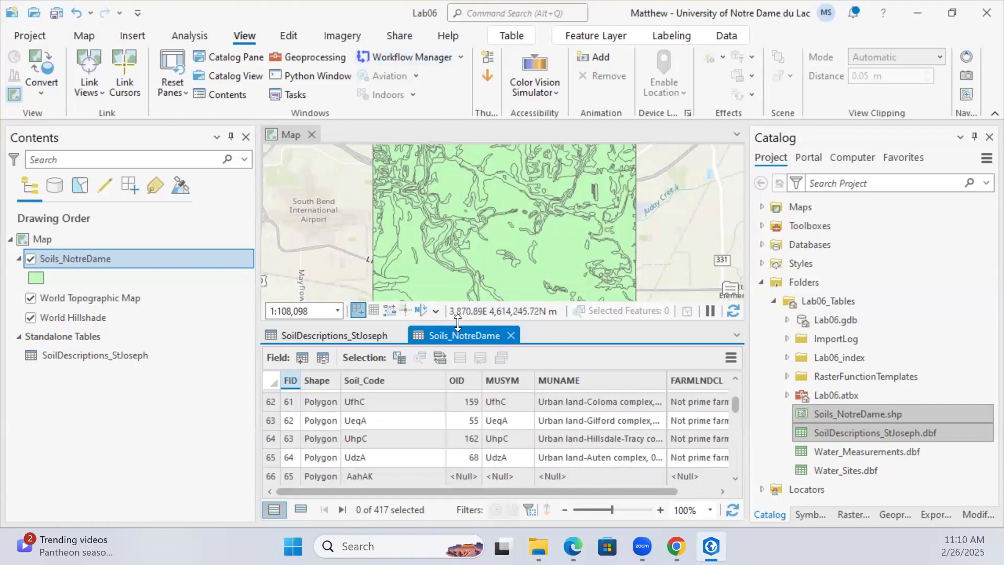
Undock and enlarge the Soils_NotreDame table, and sort its records by MUSYM in ascending order
left_click_drag(454, 319, 430, 211)
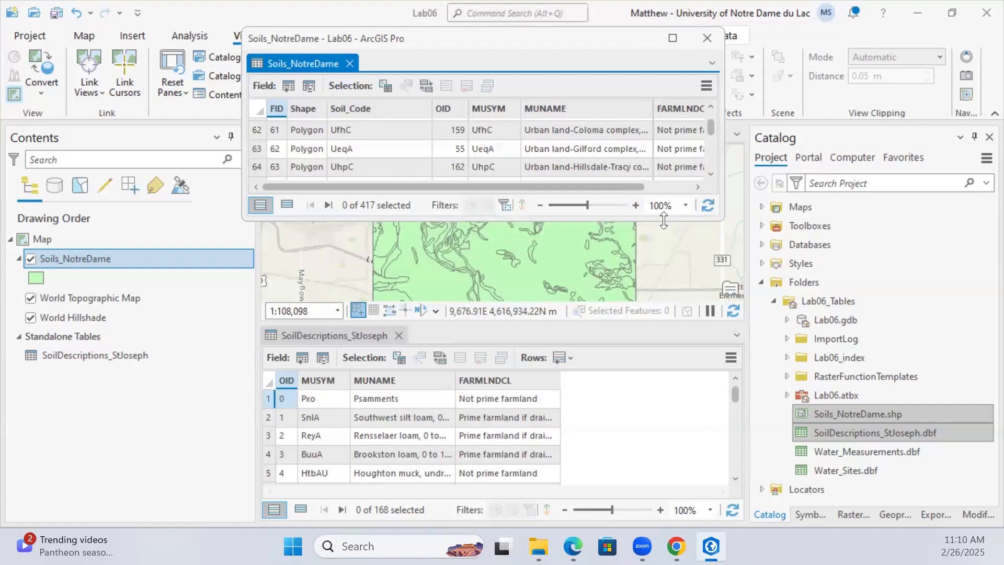
left_click_drag(663, 220, 664, 540)
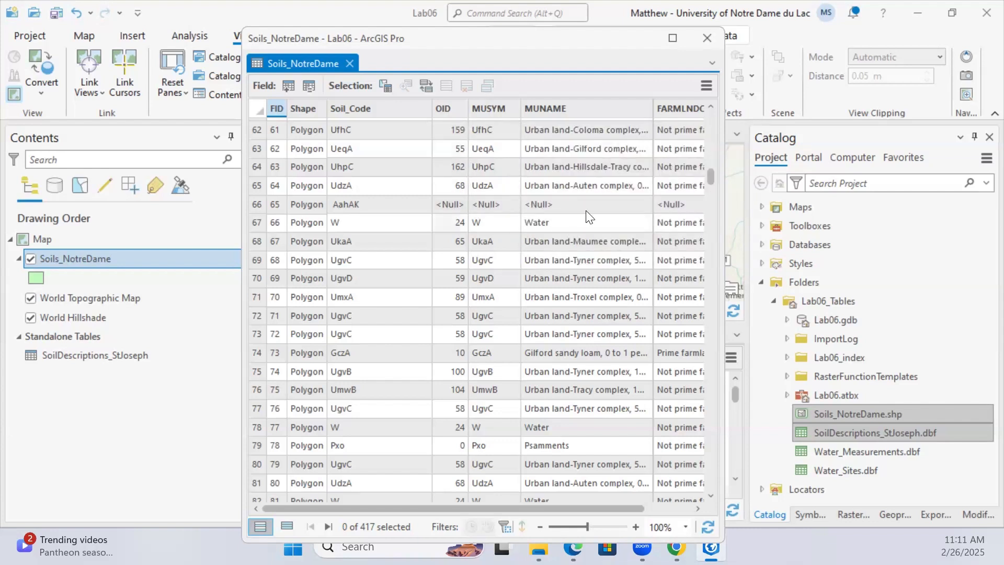
right_click(487, 109)
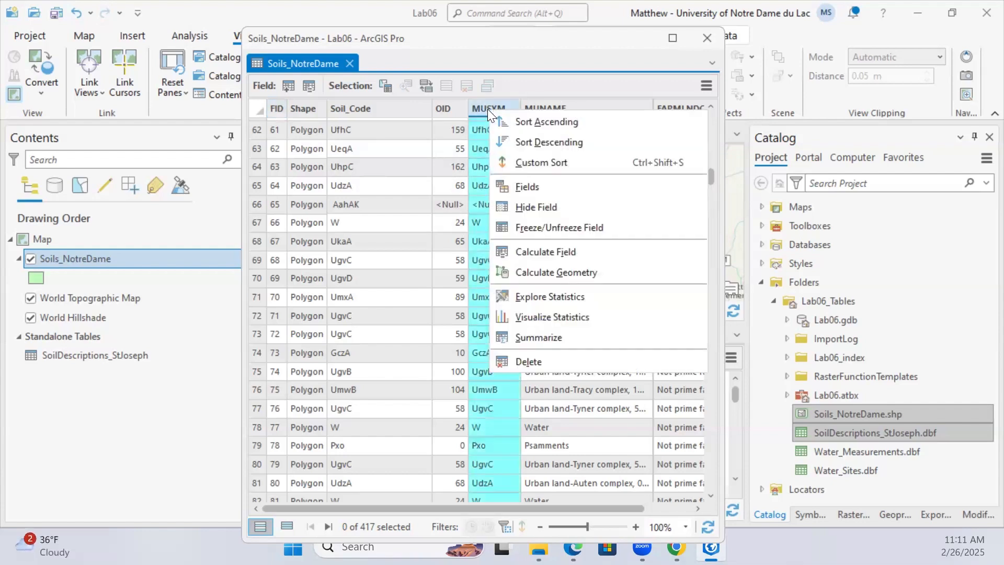
left_click(520, 121)
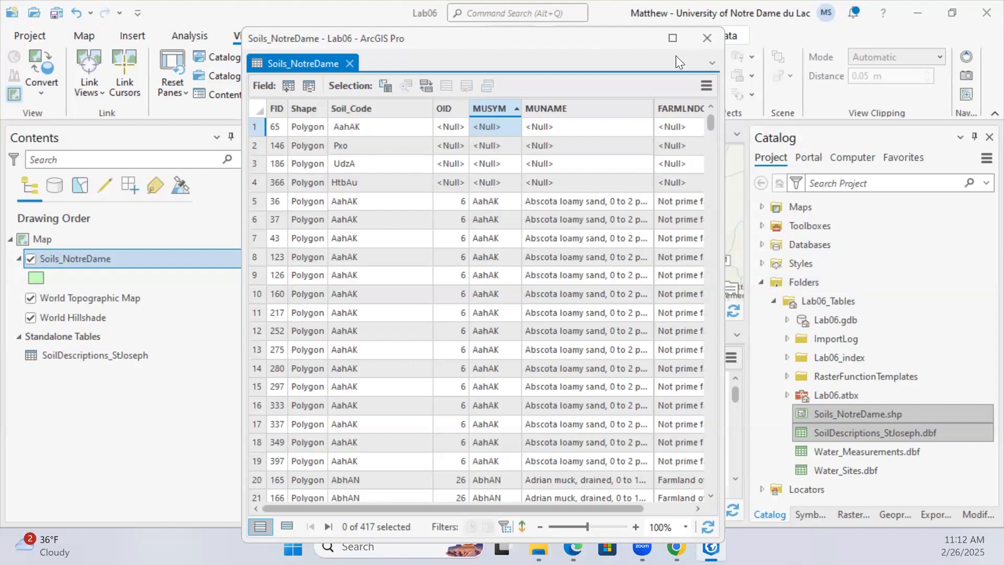
Add a folder connection to the GIS folder in My Drive on Google Drive (G:)
left_click_drag(572, 38, 317, 63)
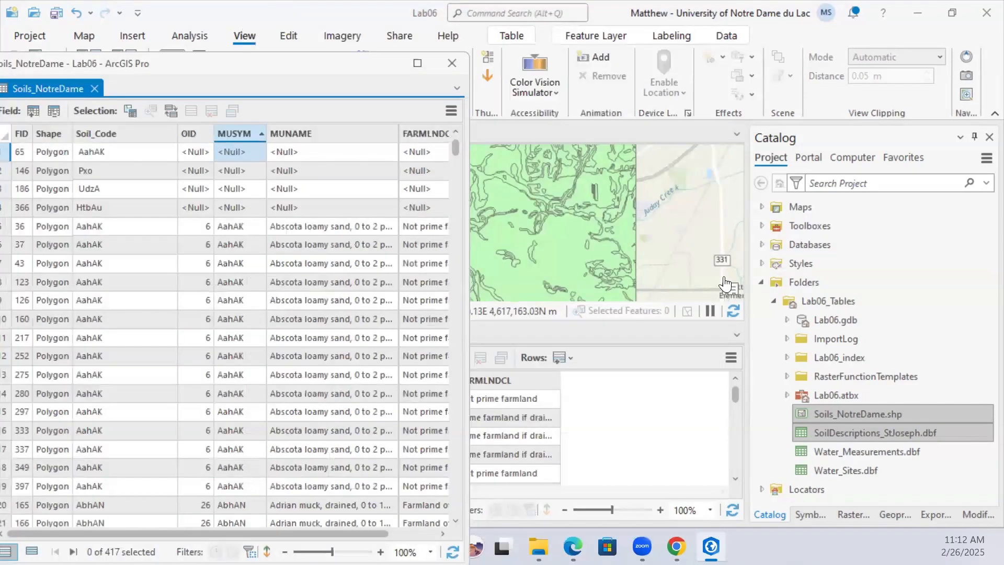
right_click(794, 280)
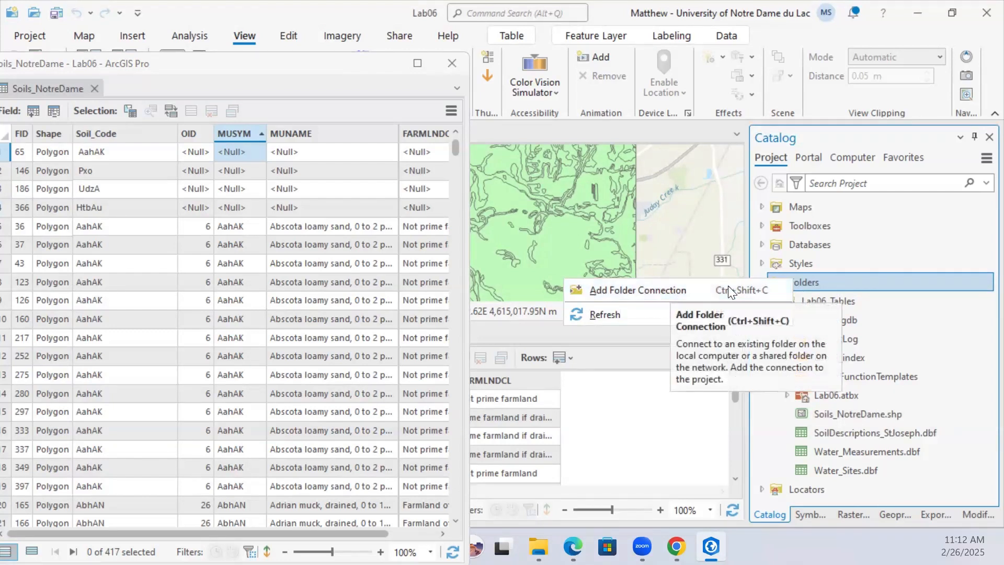
right_click(812, 275)
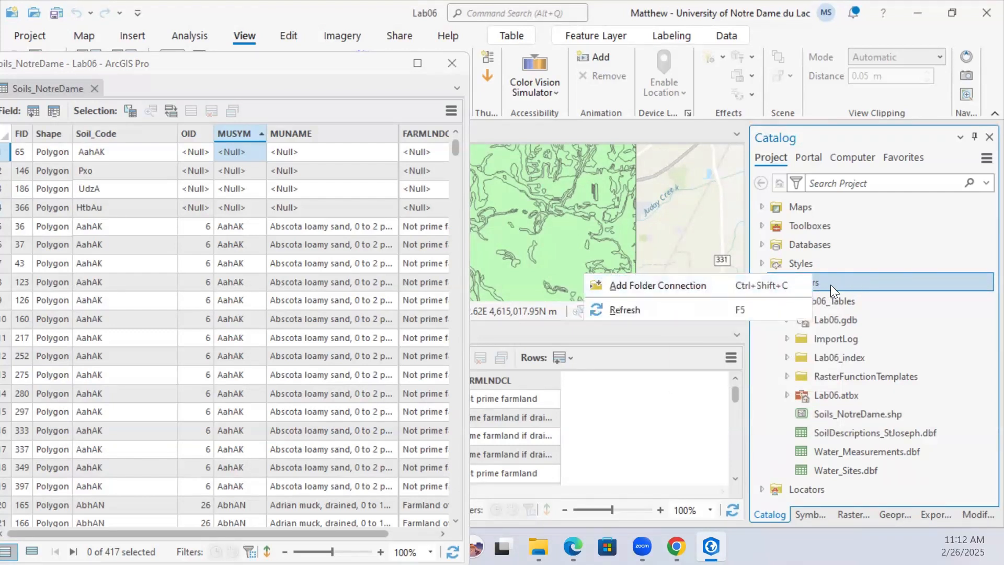
left_click(656, 286)
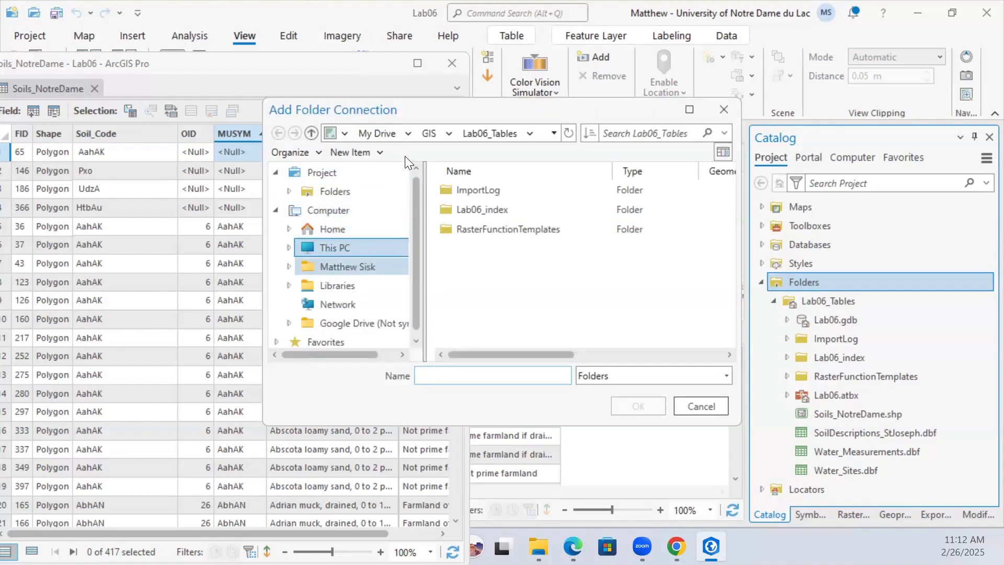
left_click(429, 131)
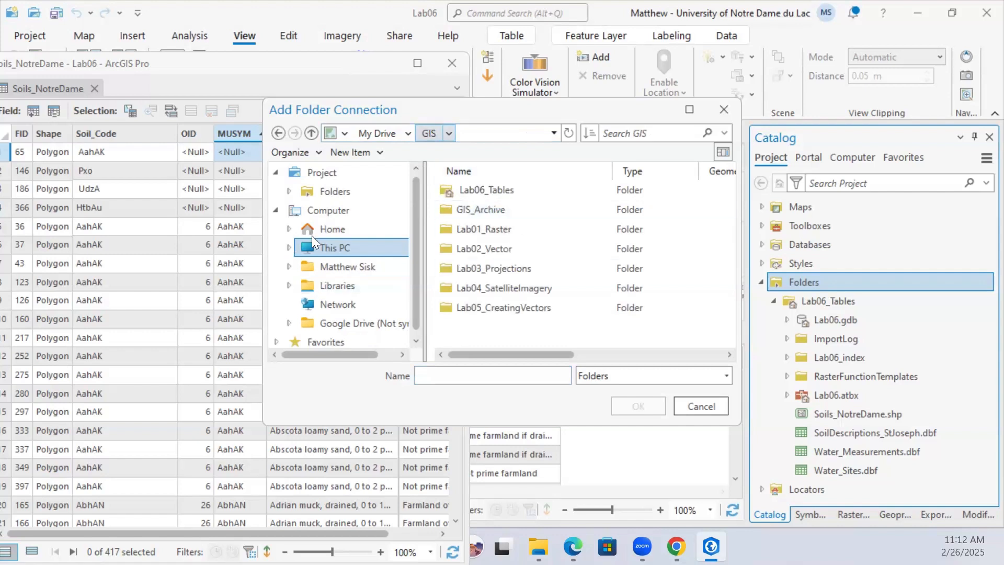
left_click(339, 248)
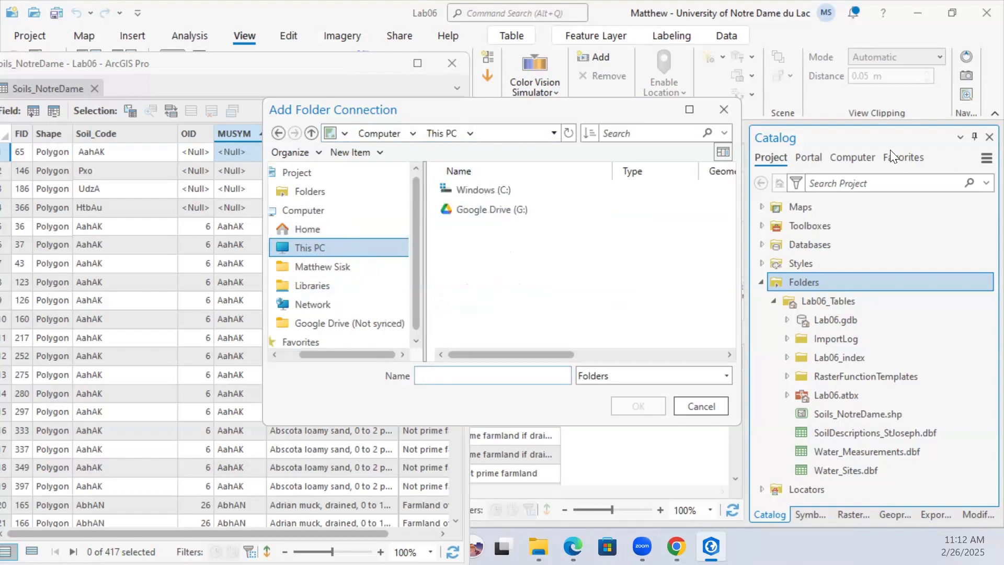
double_click(449, 211)
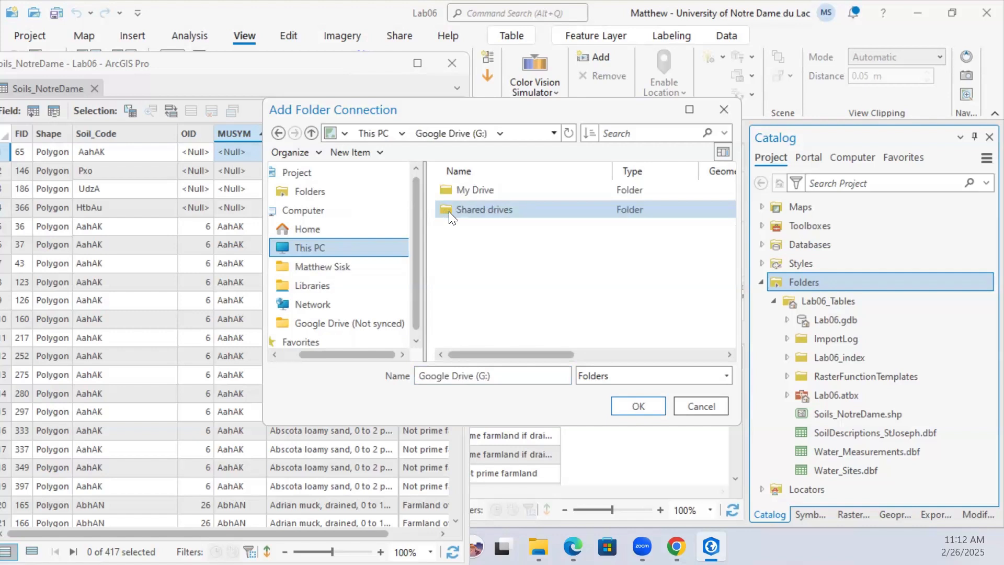
left_click(474, 186)
double_click(473, 187)
scroll(481, 261, "down", 3)
left_click(464, 268)
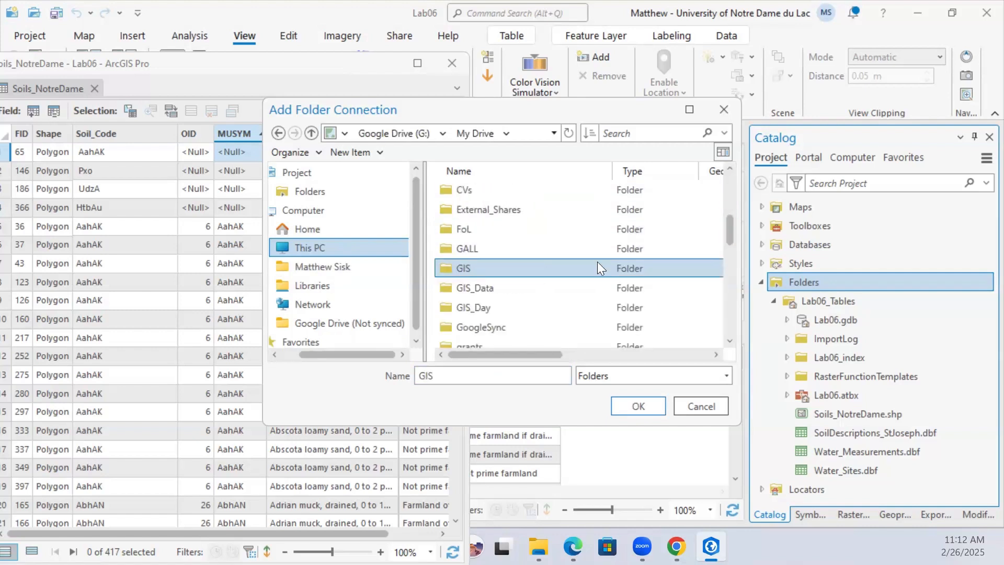
left_click(634, 400)
Add the Soils_NotreDame.jpg image from the GIS connection's Lab05_CreatingVectors folder to the map
left_click(774, 302)
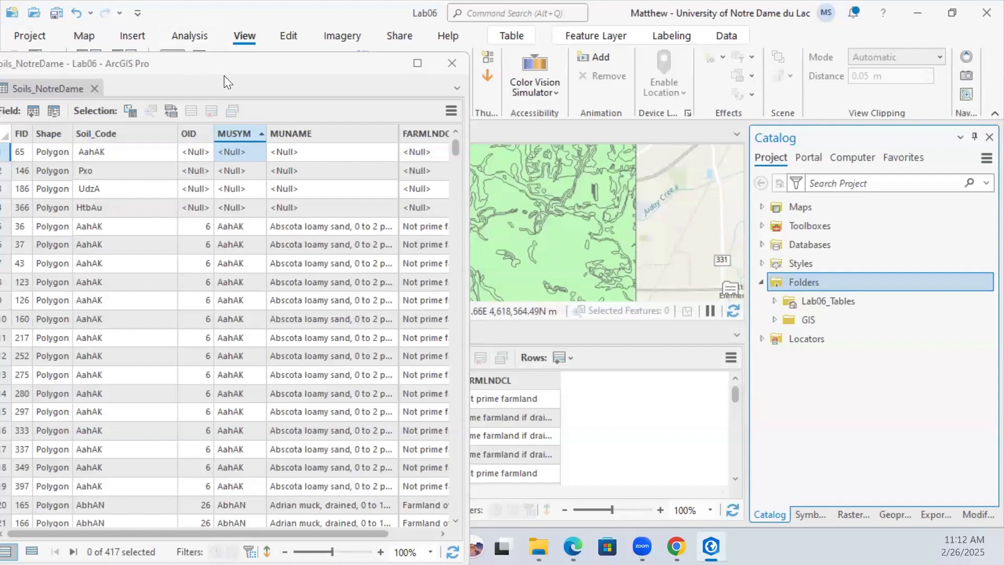
left_click_drag(224, 75, 302, 80)
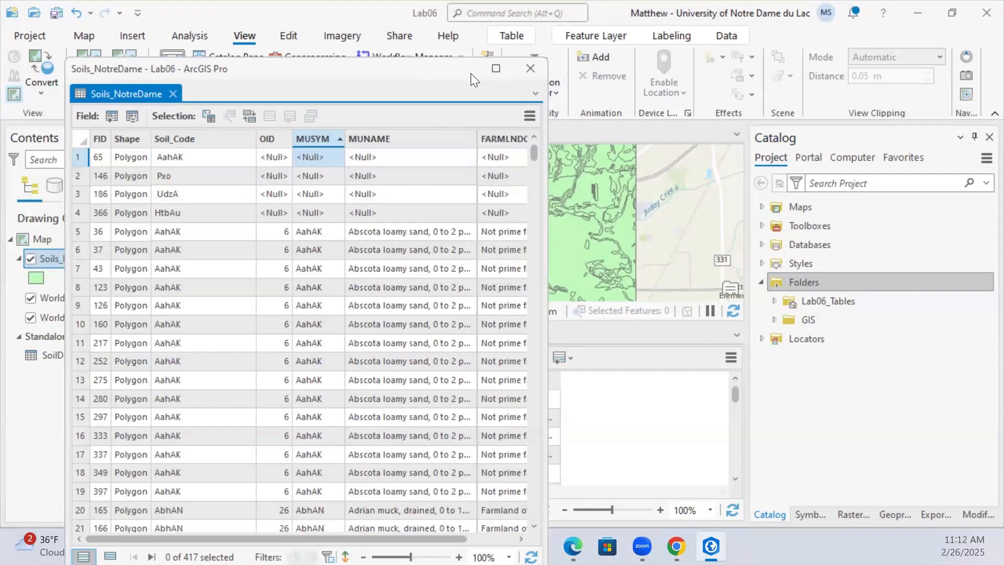
left_click(774, 317)
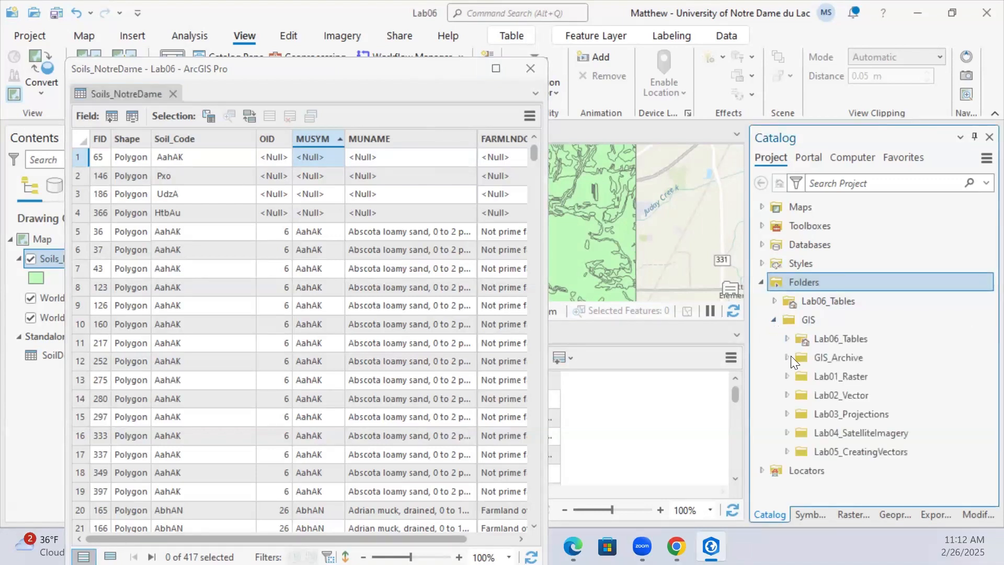
left_click(787, 452)
scroll(821, 395, "down", 4)
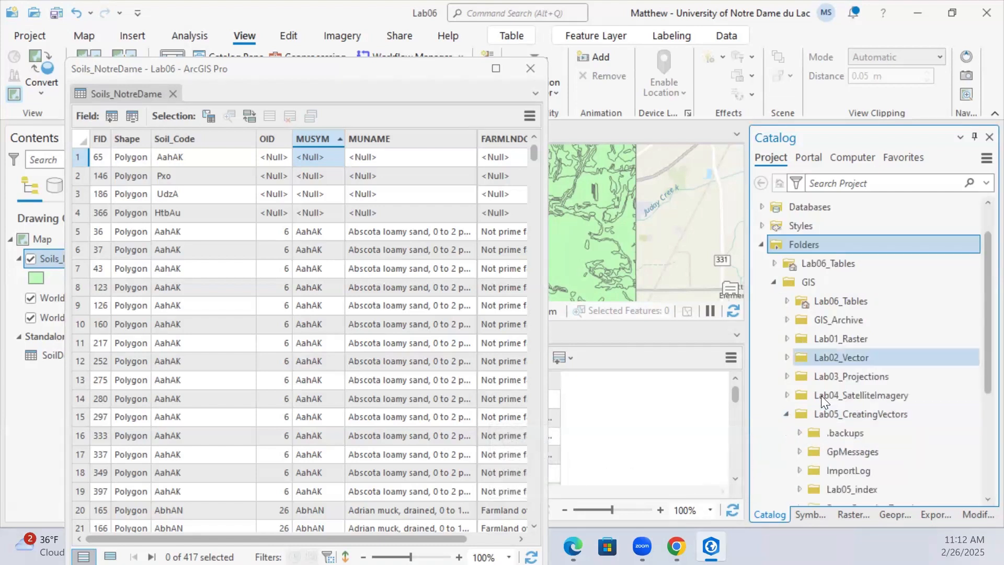
scroll(871, 426, "down", 1)
left_click(868, 421)
left_click(672, 253)
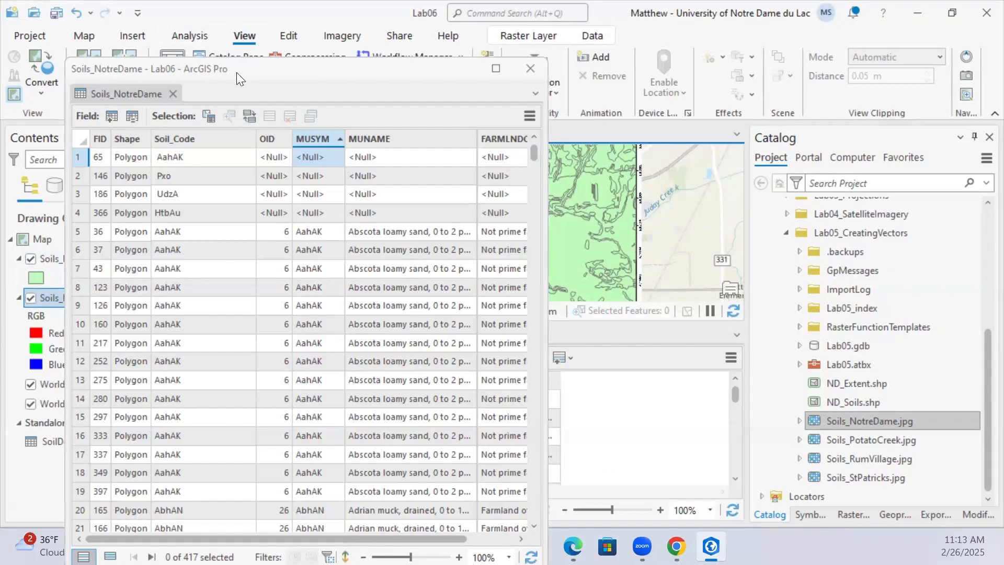
With the Soils_NotreDame table docked below the map again, zoom to its first record's polygon and hide the Soils_NotreDame layer
left_click_drag(236, 72, 756, 67)
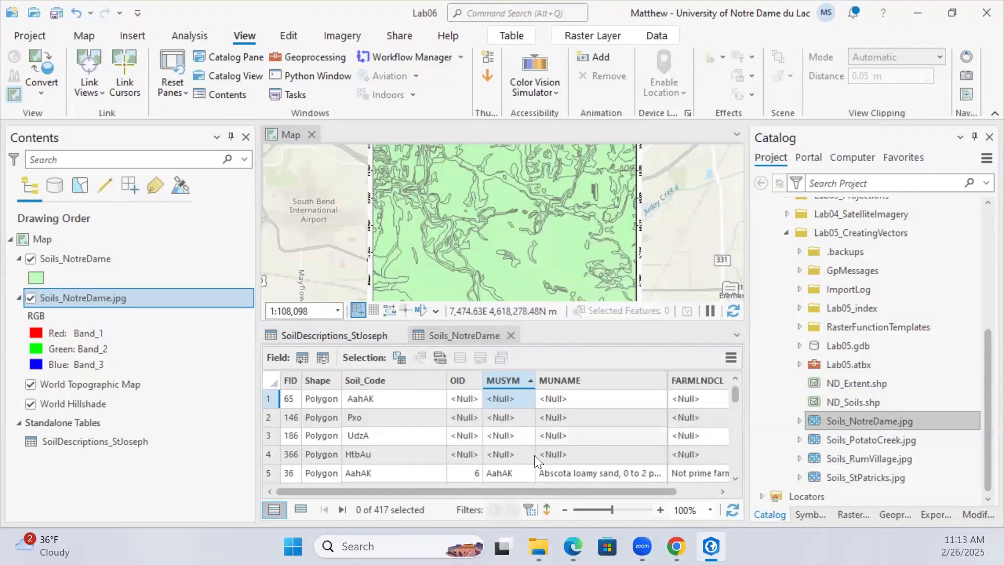
left_click(269, 400)
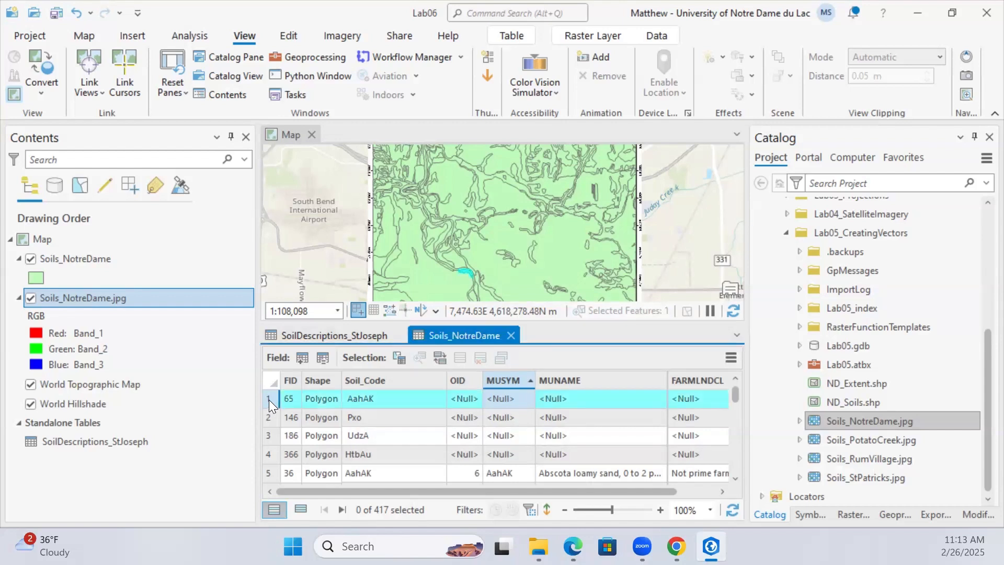
double_click(269, 399)
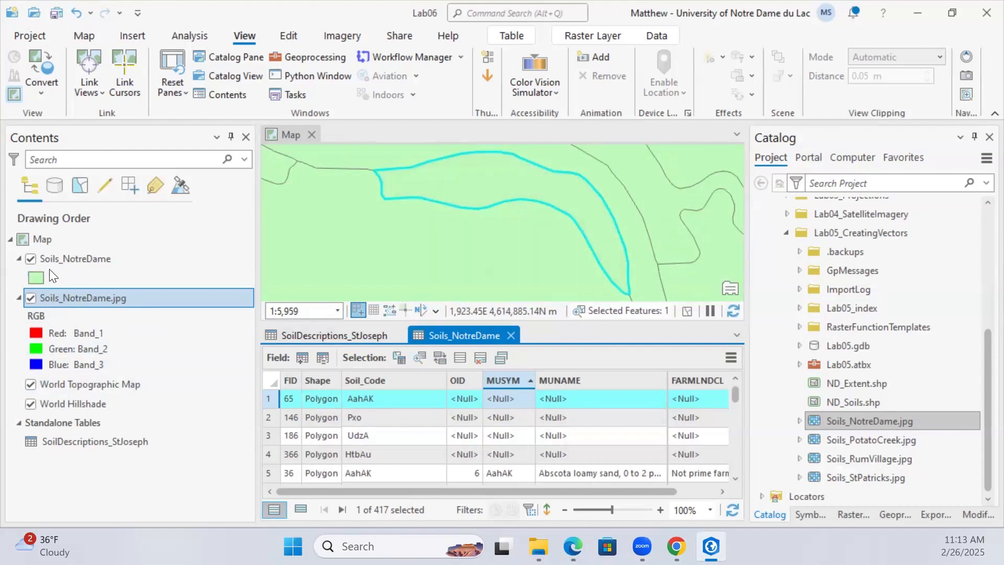
left_click(31, 260)
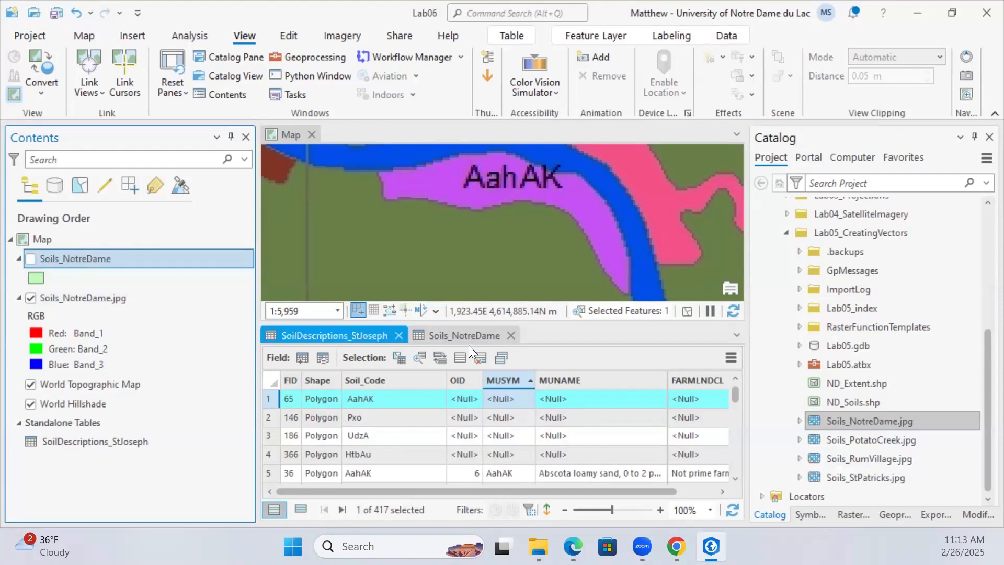
Arrange the map above the Soils_NotreDame table and close the SoilDescriptions_StJoseph table
left_click_drag(273, 132, 312, 198)
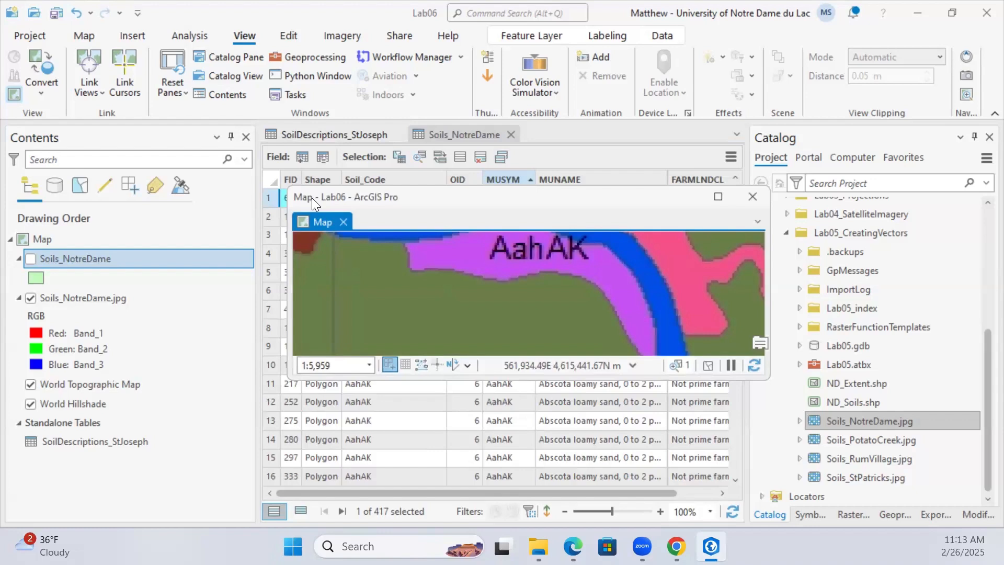
double_click(312, 197)
left_click_drag(442, 131, 450, 212)
left_click(278, 127)
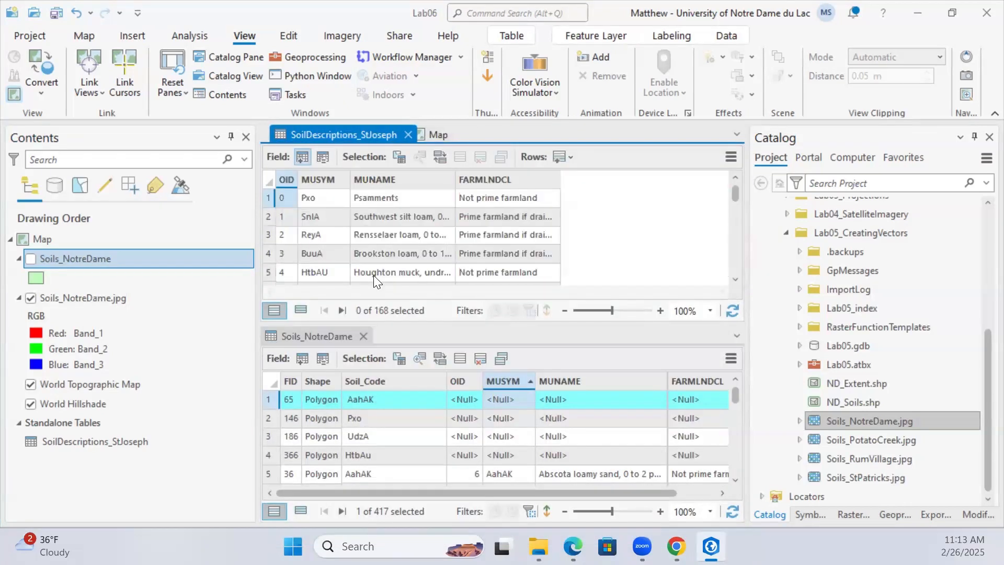
left_click_drag(342, 134, 404, 338)
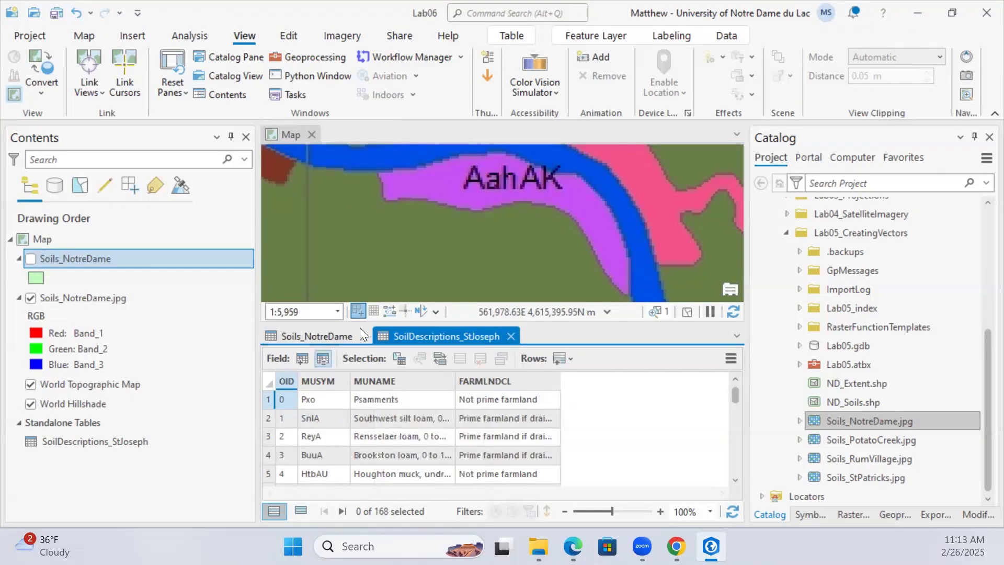
left_click(511, 337)
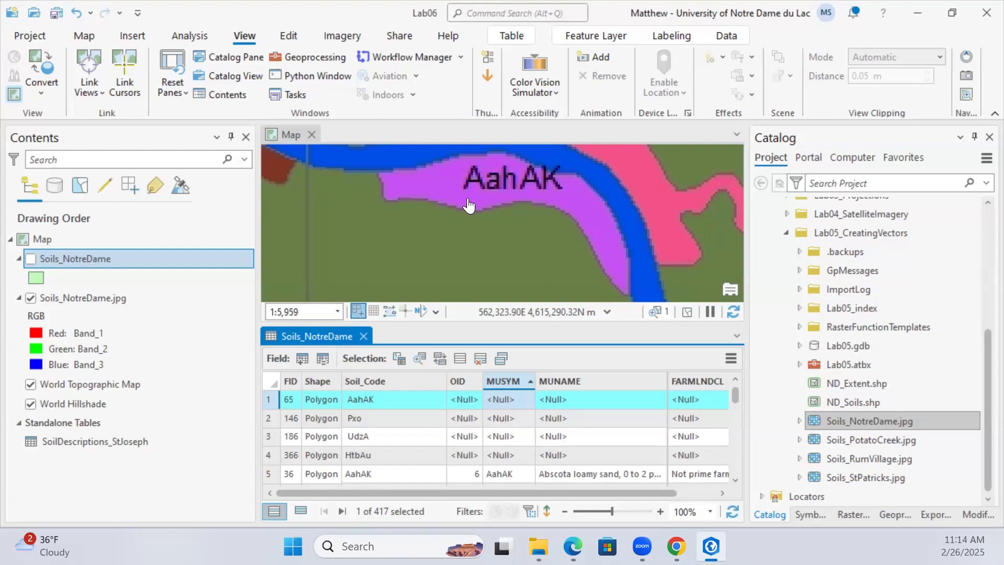
Remove the leading space from the Soil_Code values AahAK, Pxo and UdzA in the first three records of the Soils_NotreDame table
left_click(346, 403)
left_click(346, 403)
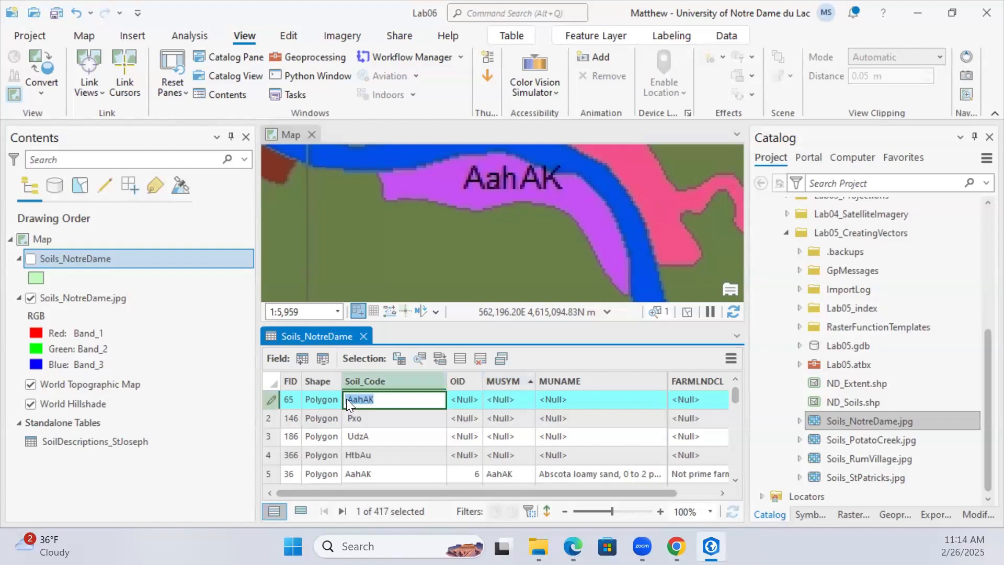
left_click(350, 401)
key("Return")
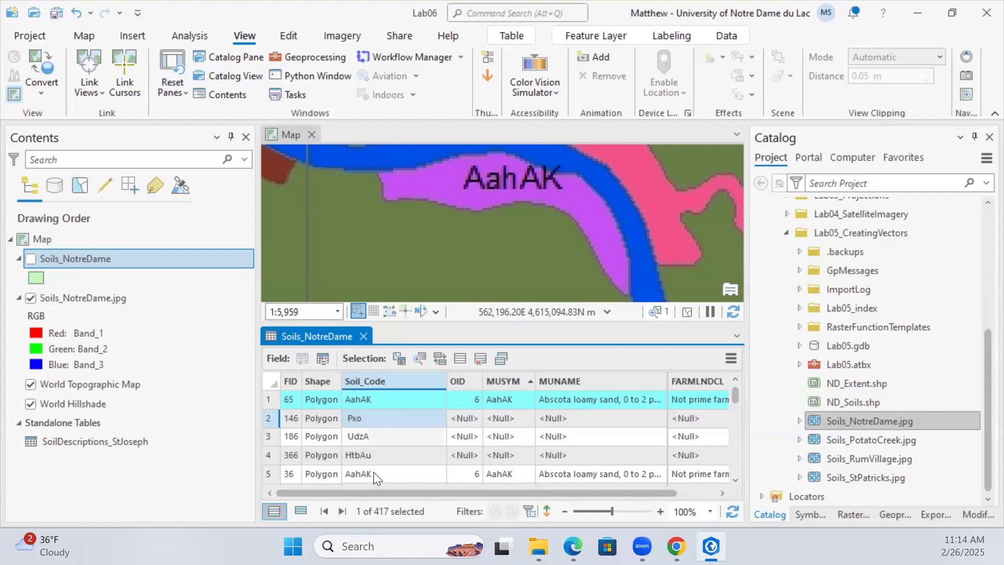
double_click(346, 419)
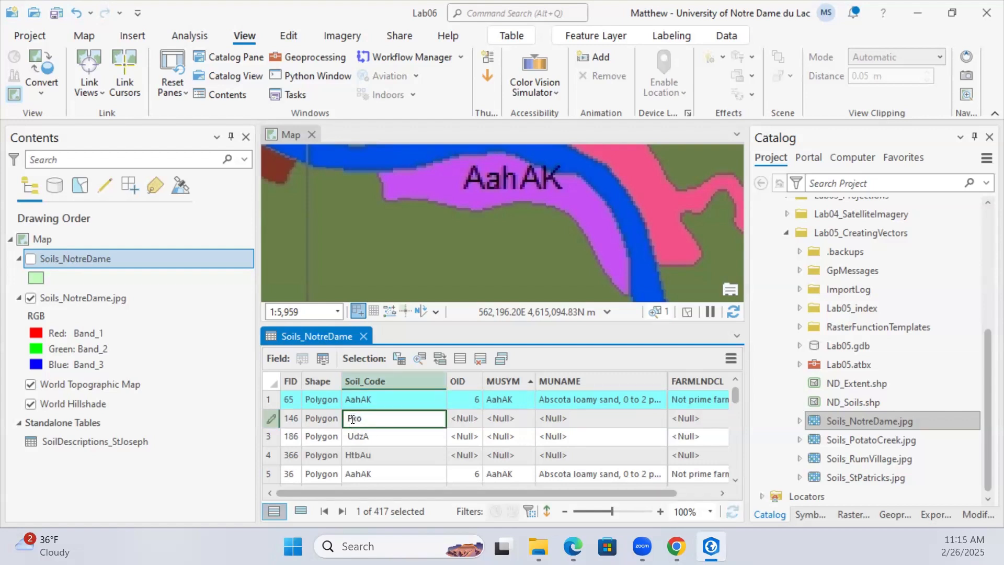
left_click(347, 438)
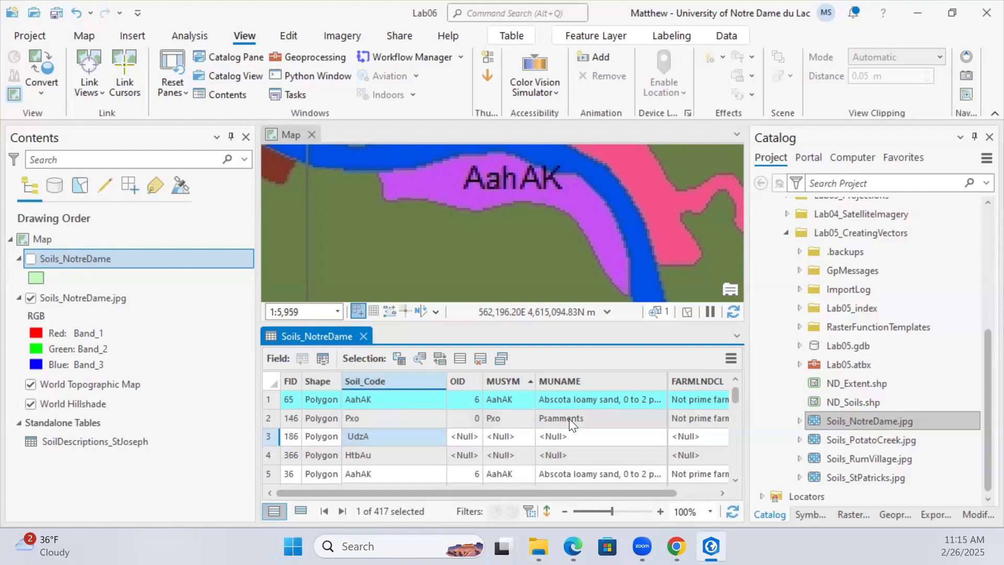
double_click(351, 434)
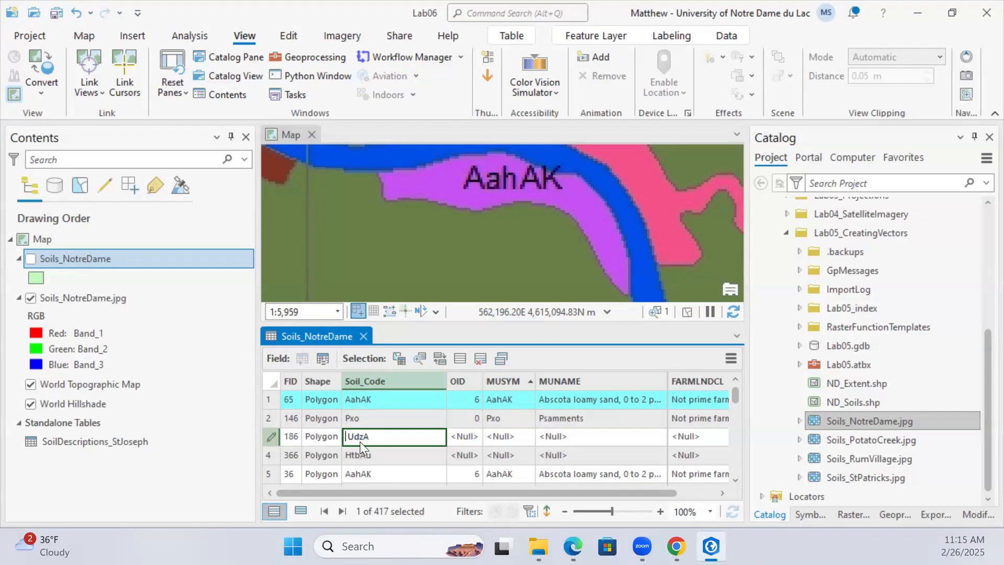
left_click(383, 453)
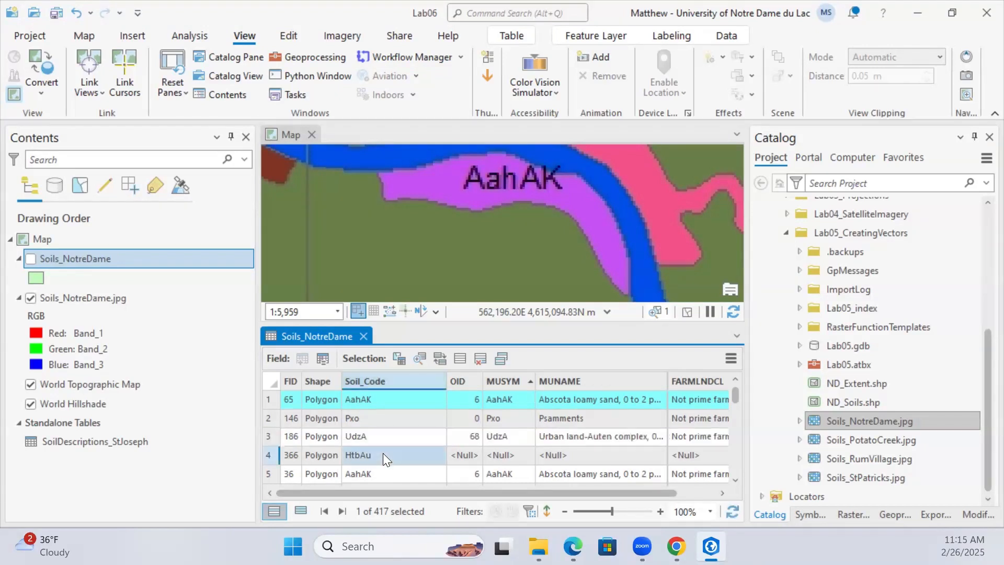
Zoom to the fourth record's polygon to check its label on the scanned map, and correct its Soil_Code to HtbAU
double_click(350, 456)
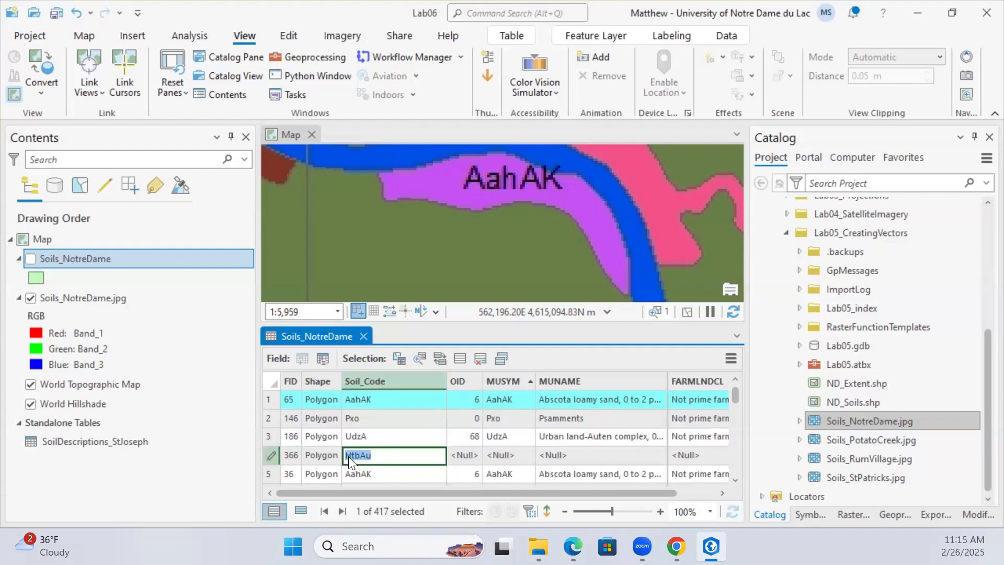
left_click(361, 439)
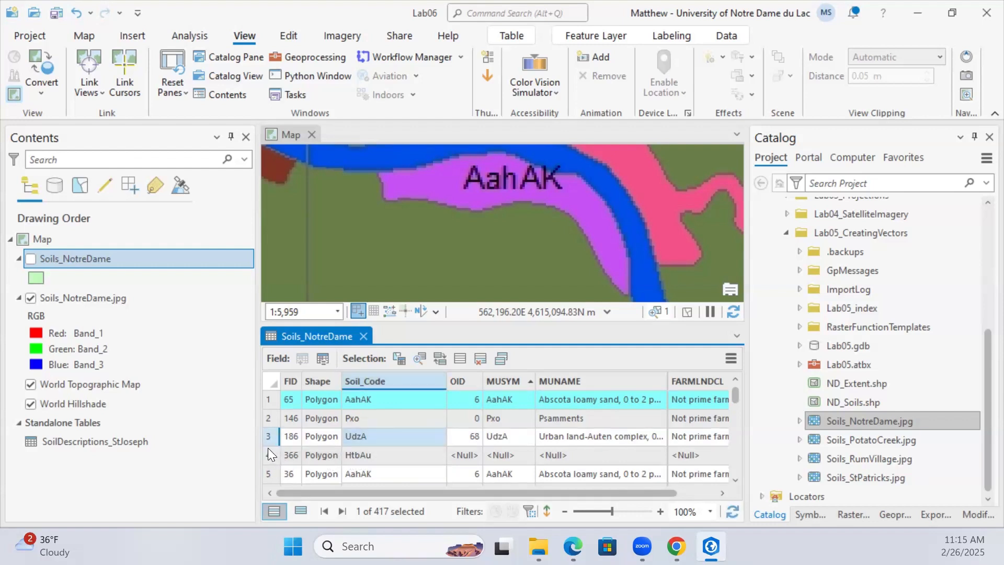
double_click(268, 455)
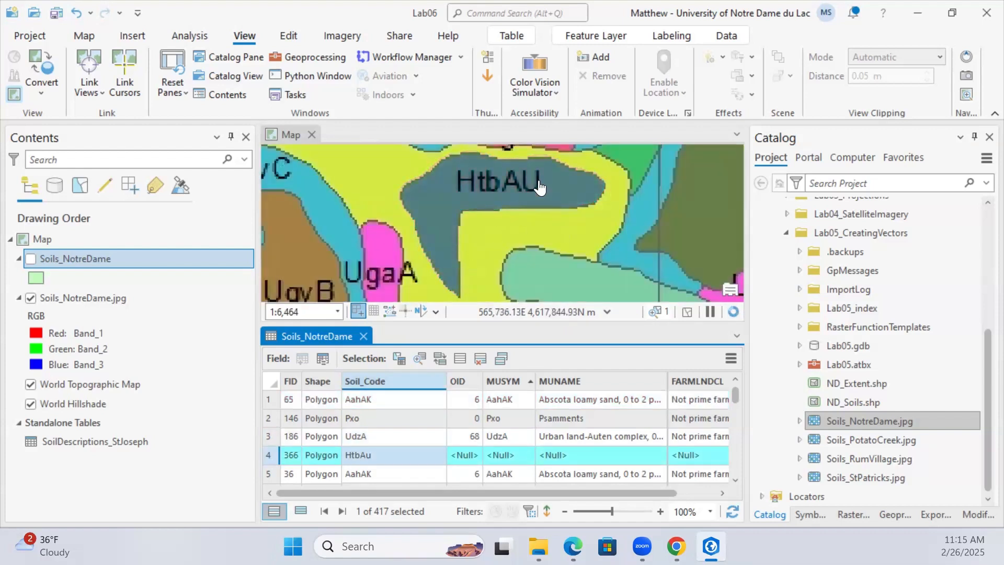
left_click(381, 451)
left_click(379, 454)
key("BackSpace")
type("U")
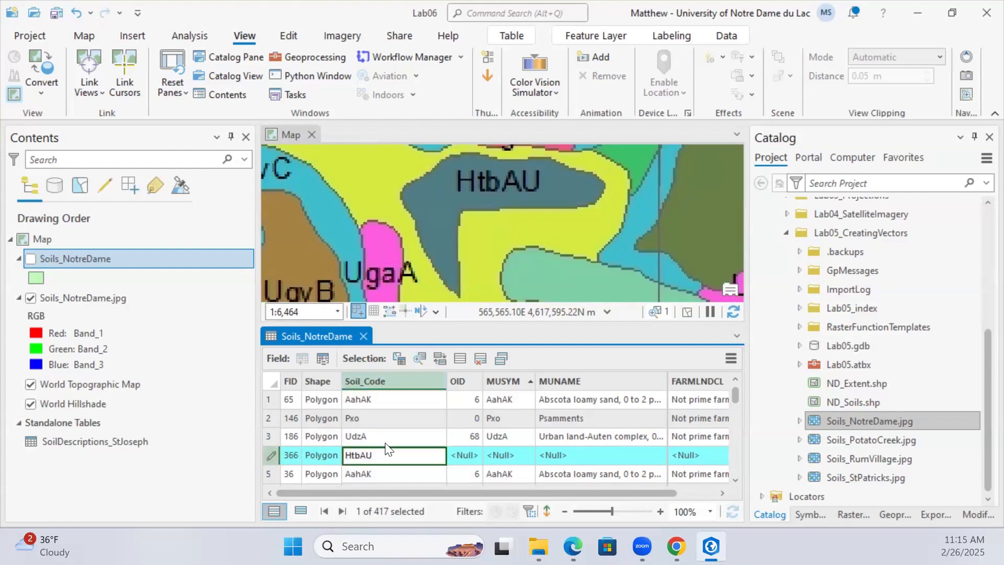
key("Return")
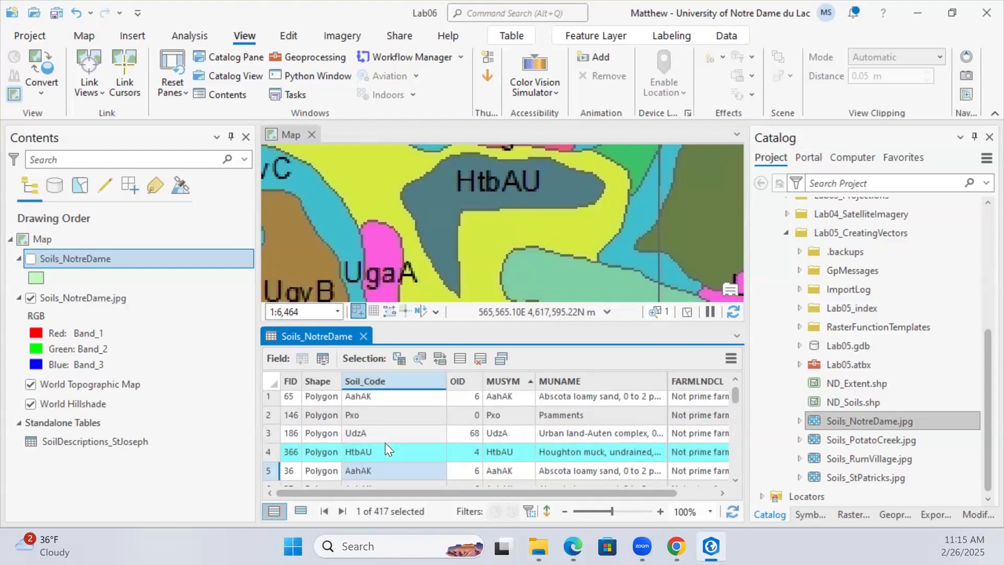
Show the Soils_NotreDame layer again and remove the Soils_NotreDame.jpg image from the map
left_click(32, 261)
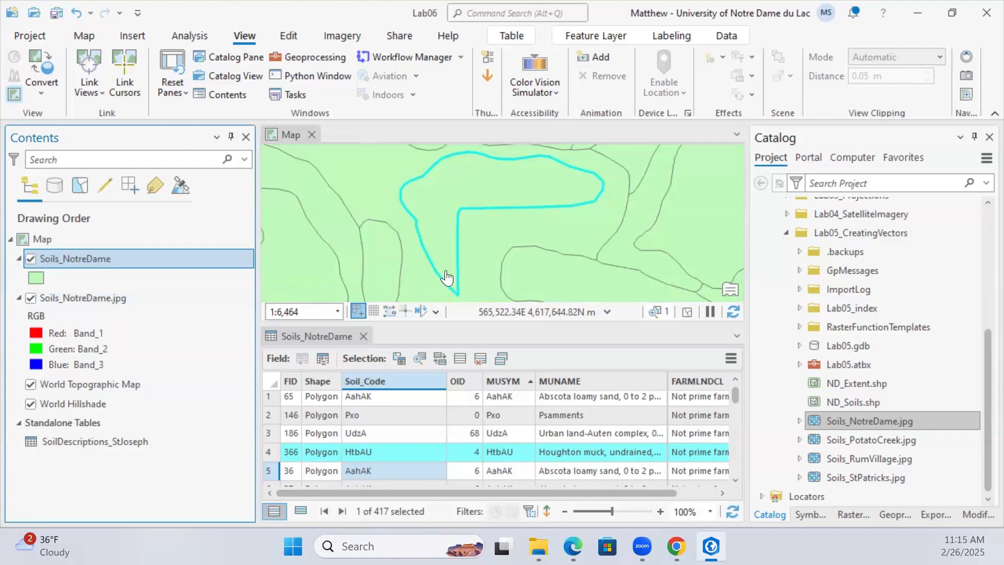
scroll(446, 277, "down", 15)
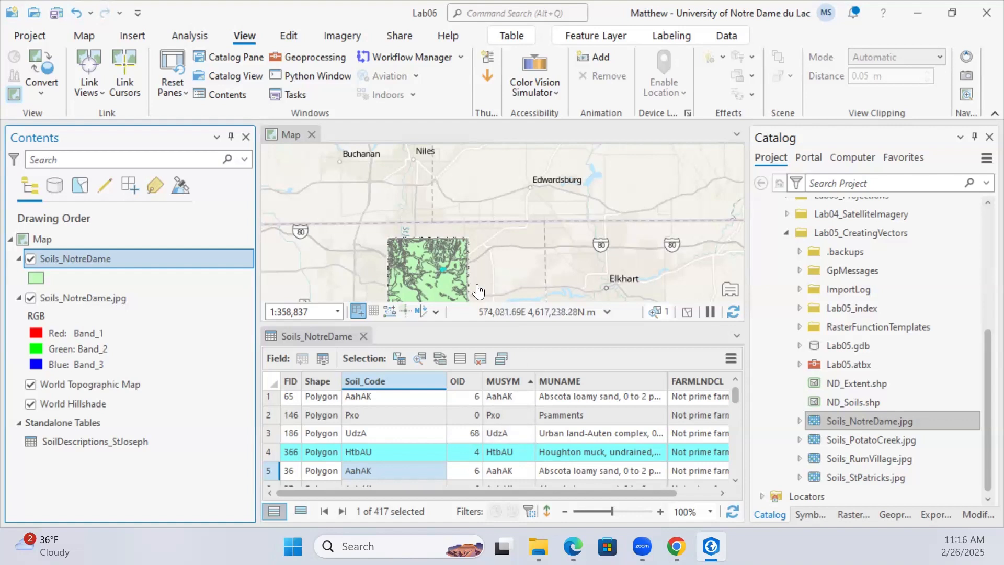
left_click_drag(506, 284, 550, 226)
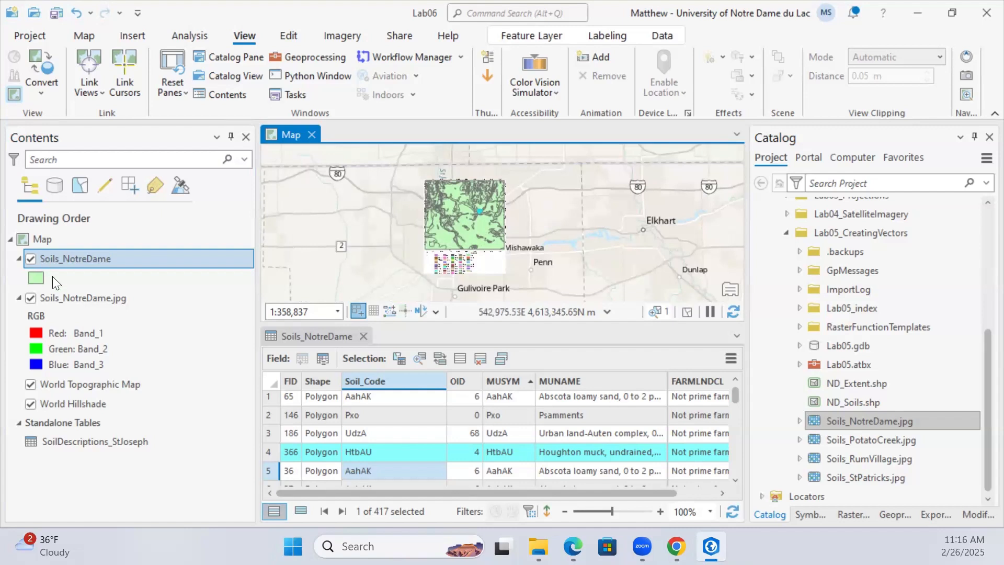
right_click(87, 300)
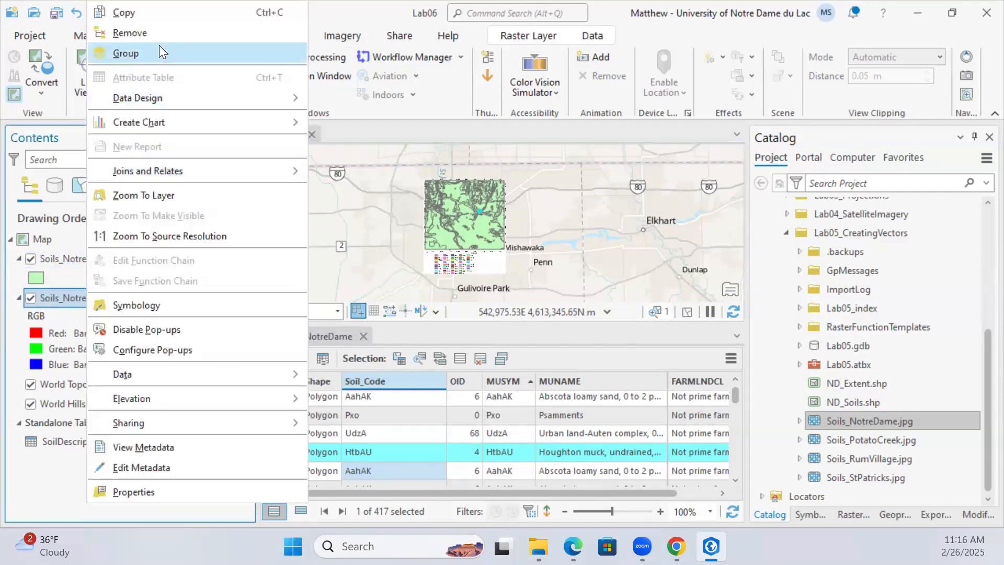
left_click(158, 37)
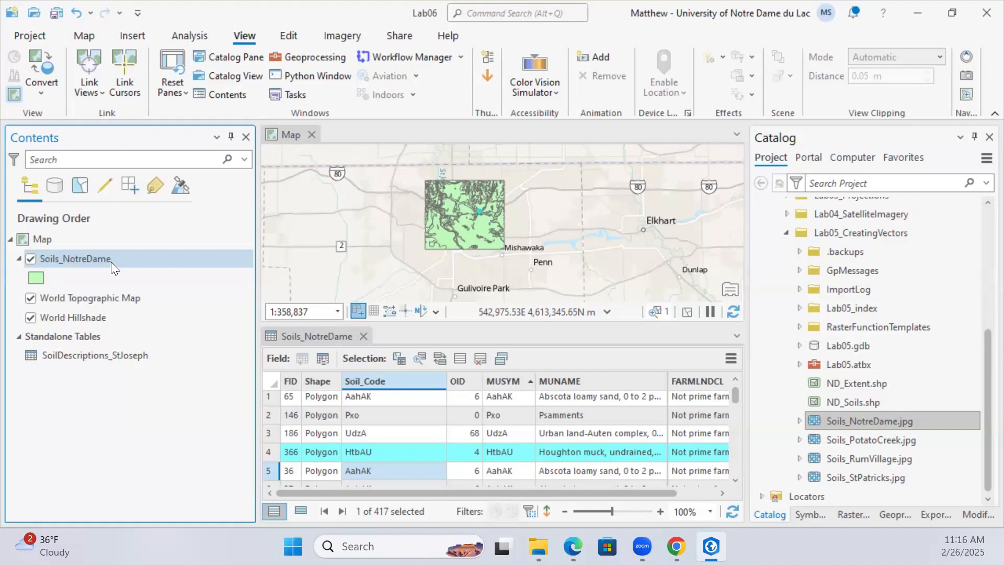
Hide the joined OID field in the Soils_NotreDame table
right_click(469, 379)
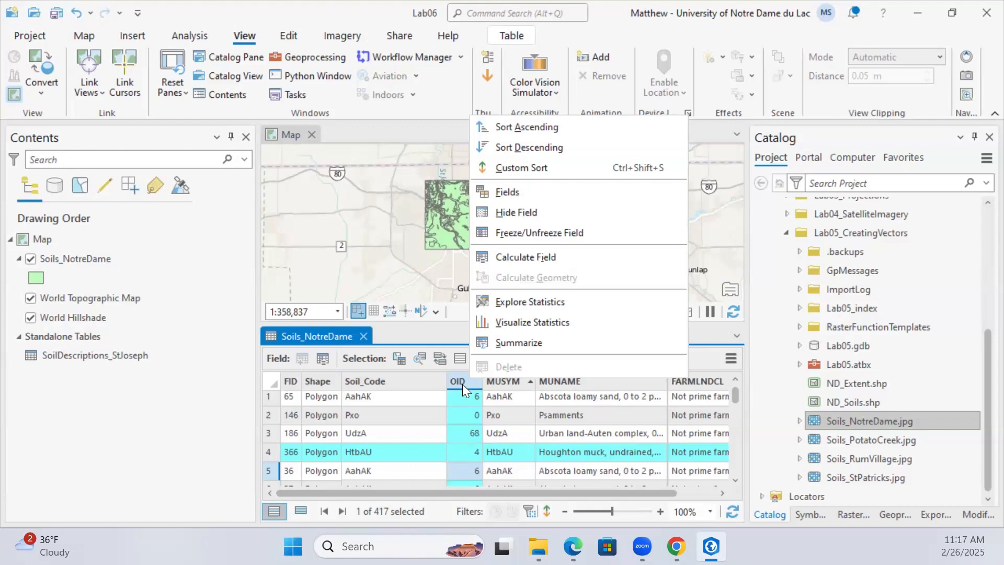
left_click(424, 336)
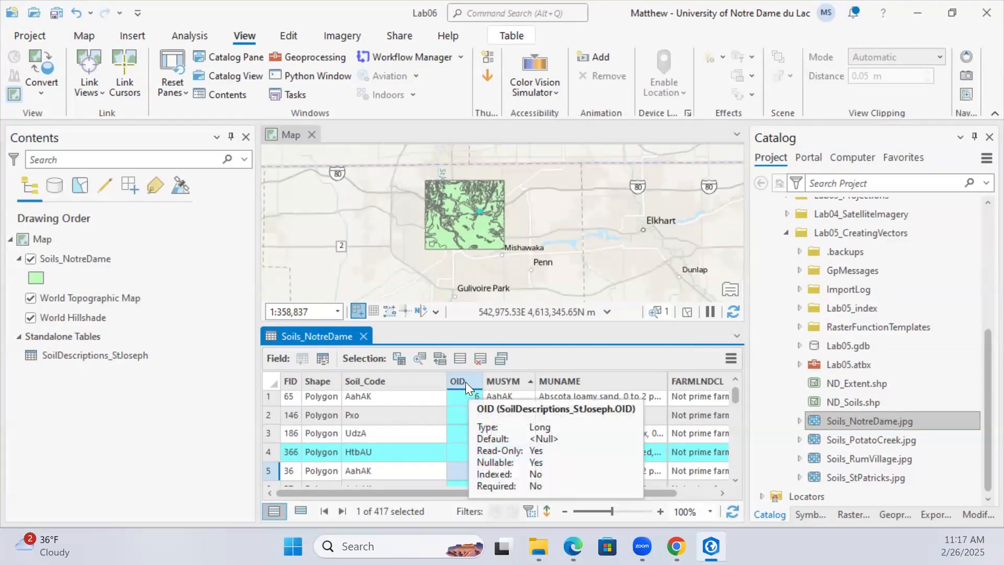
key("Delete")
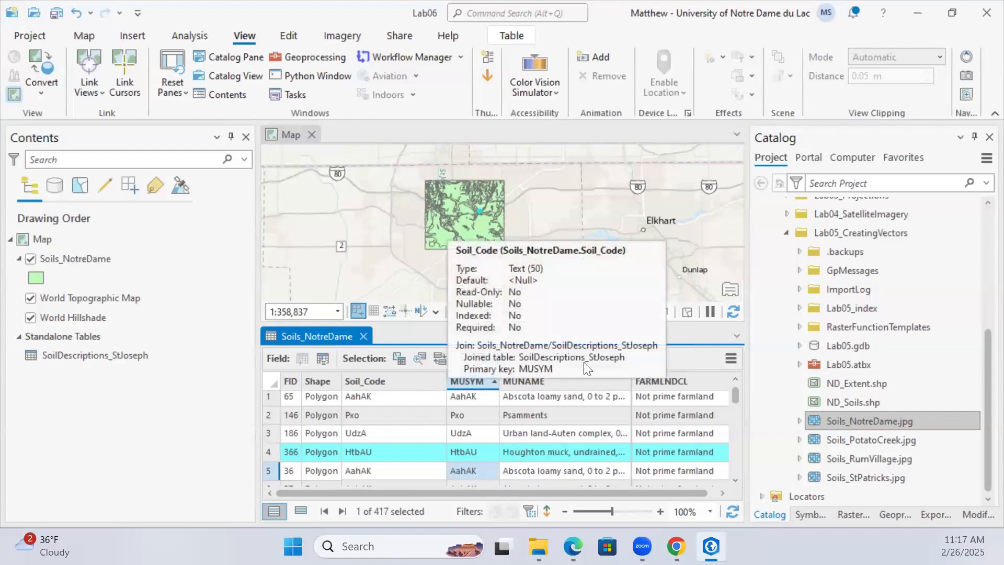
left_click(731, 359)
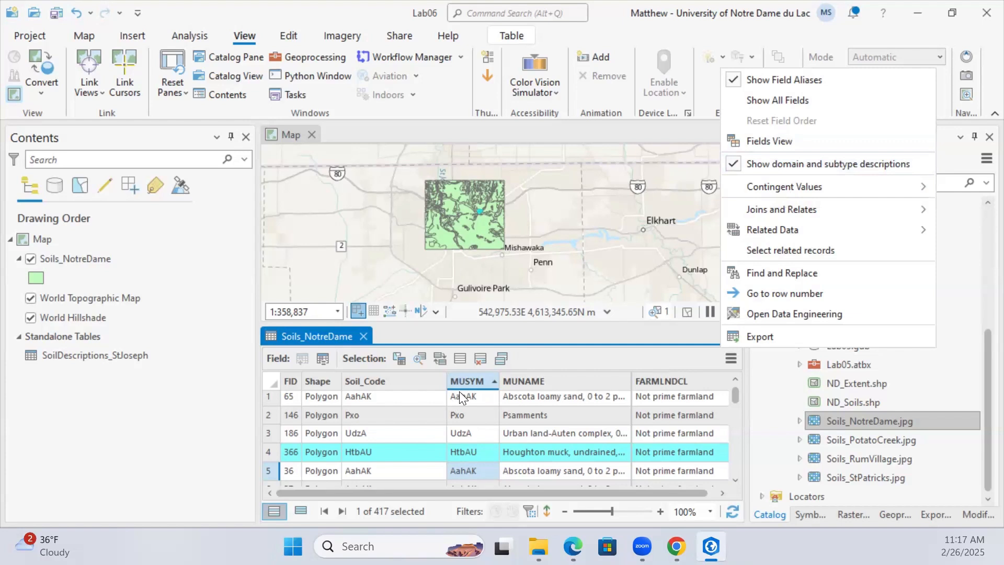
left_click(549, 362)
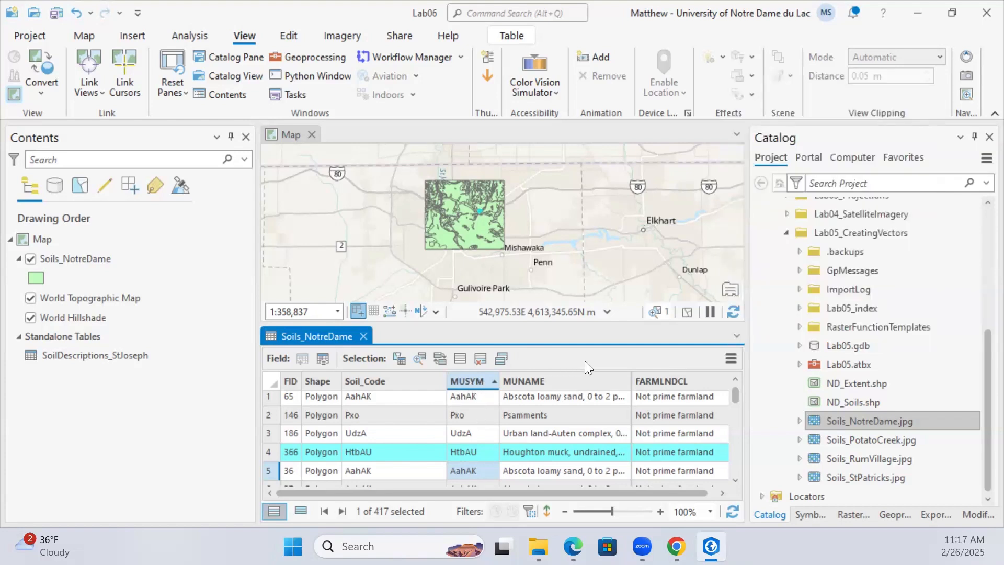
Start Export Features for the Soils_NotreDame layer and turn off the use of selected records so that all records are exported
left_click(62, 258)
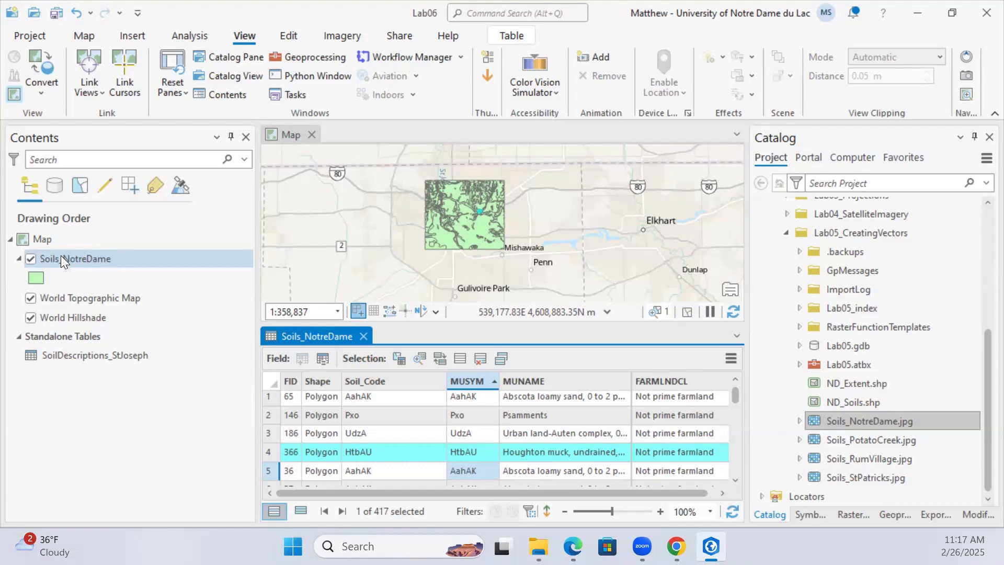
right_click(59, 257)
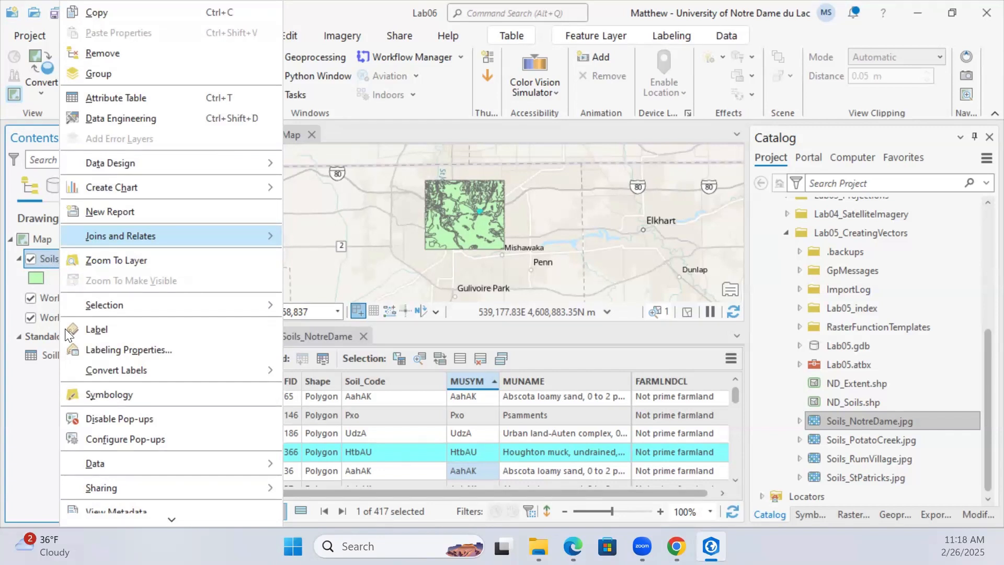
mouse_move(164, 458)
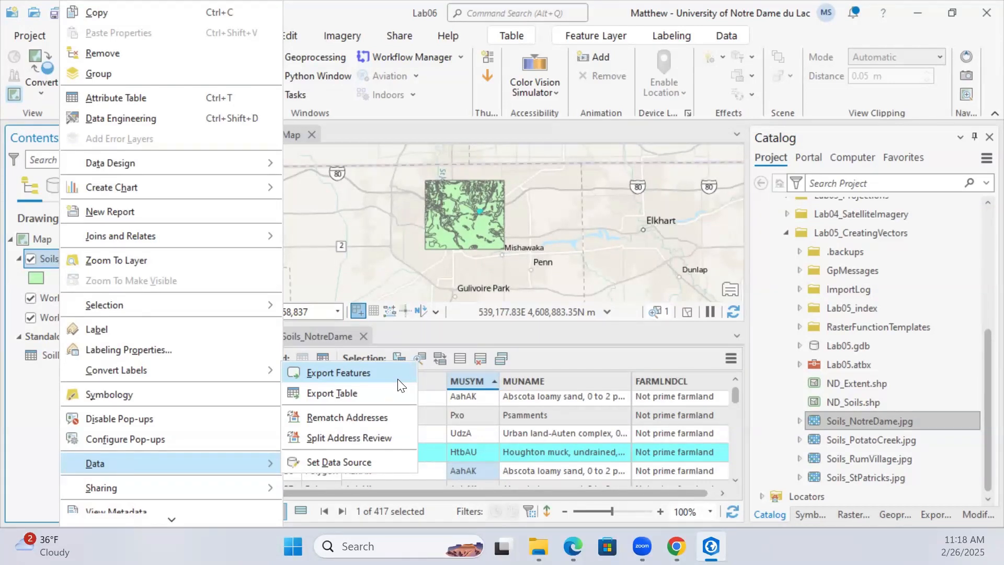
left_click(380, 377)
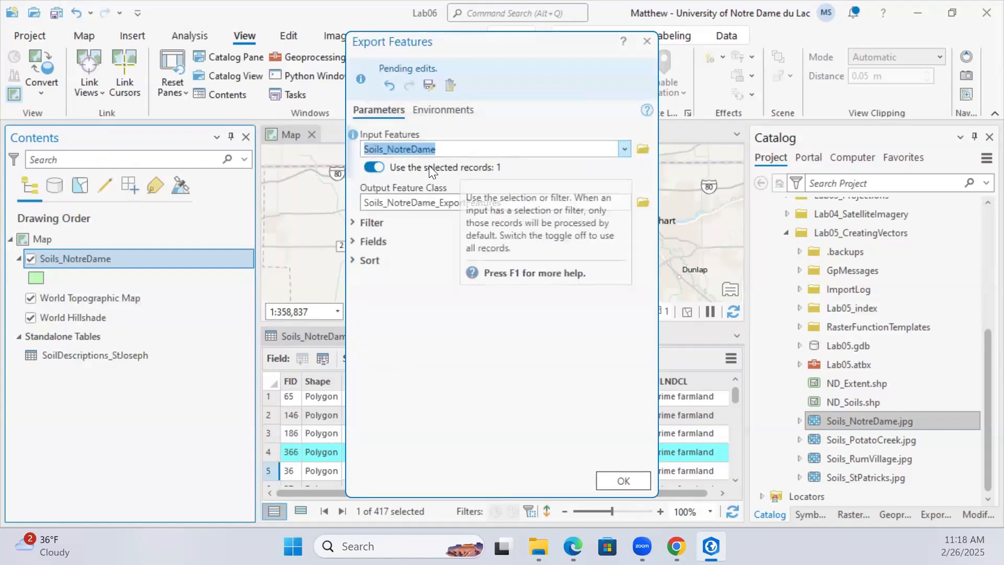
left_click(369, 169)
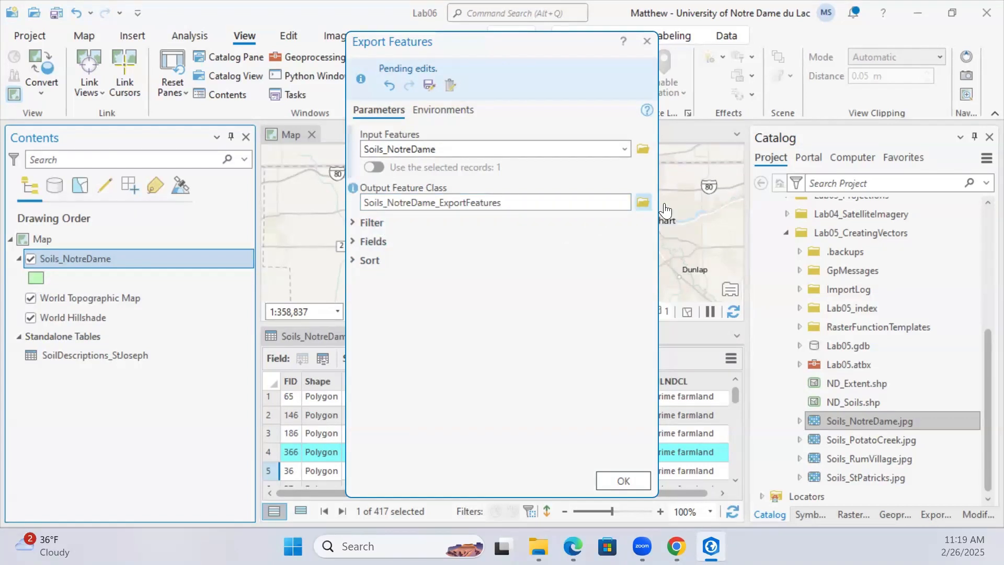
Set the output feature class to Soils_ND_WithDesc.shp in the Lab06_Tables folder and run the export
left_click(643, 202)
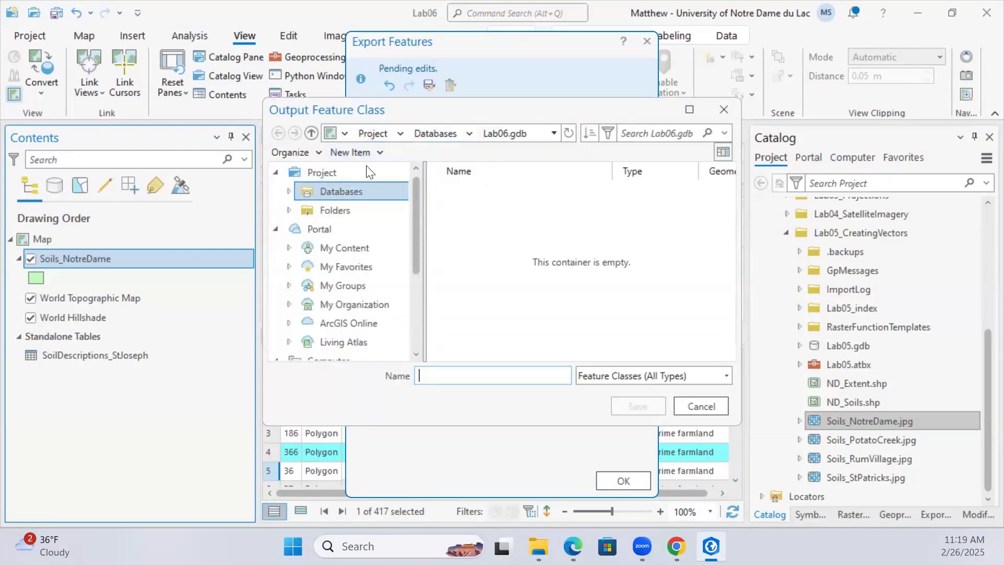
left_click(335, 211)
left_click(461, 383)
type("Soils")
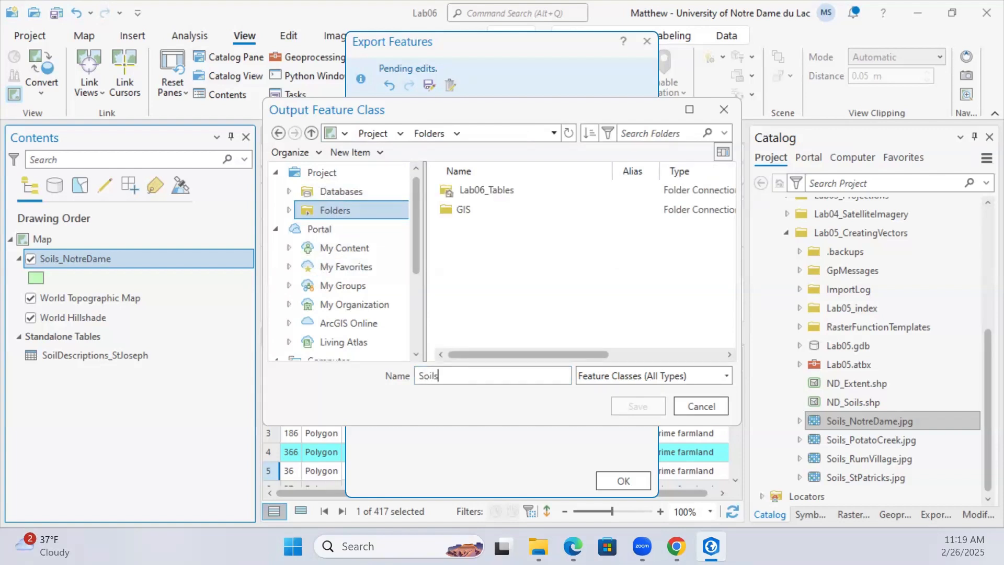
type("_ND_WithDec")
type("c.shp")
double_click(489, 192)
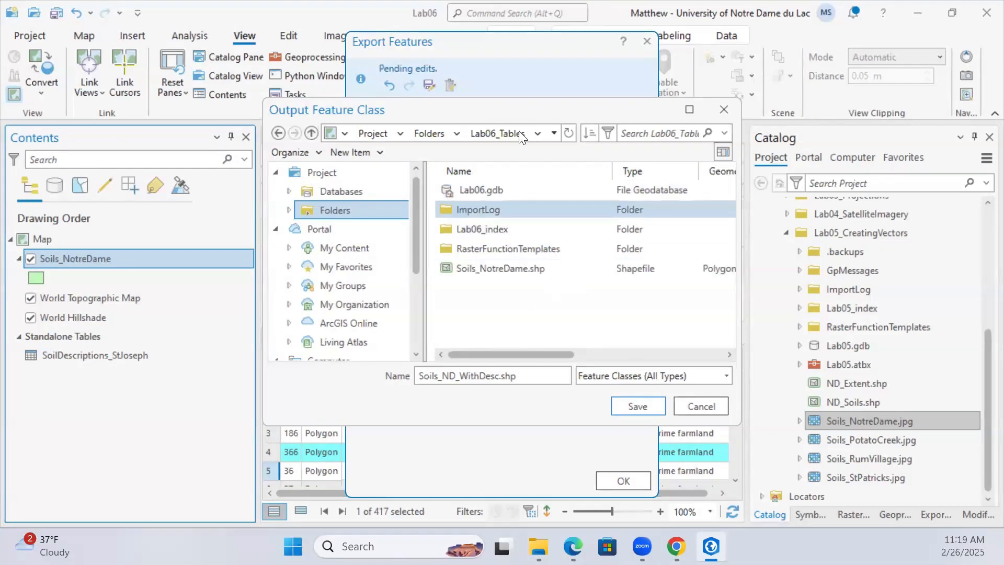
left_click(626, 411)
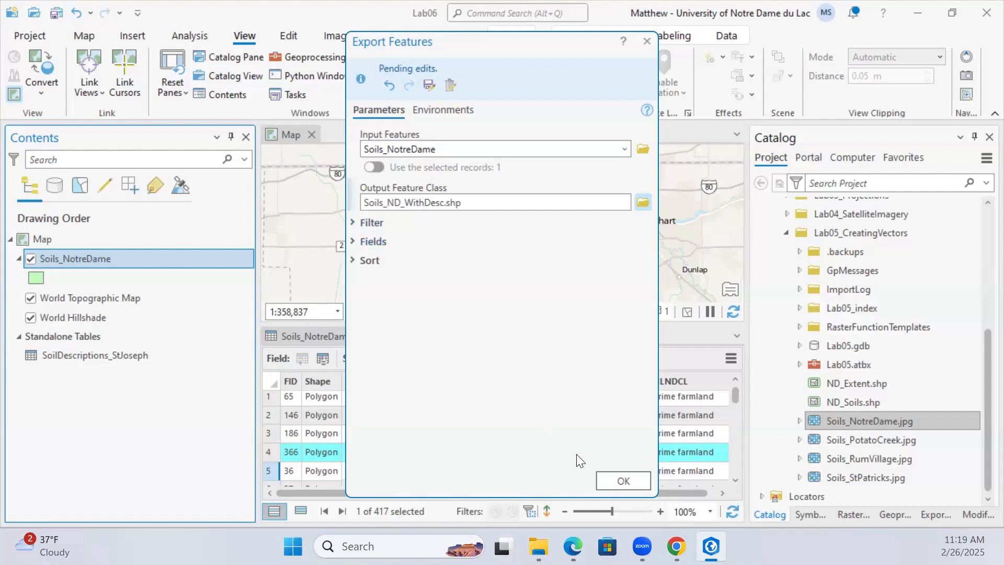
left_click(613, 484)
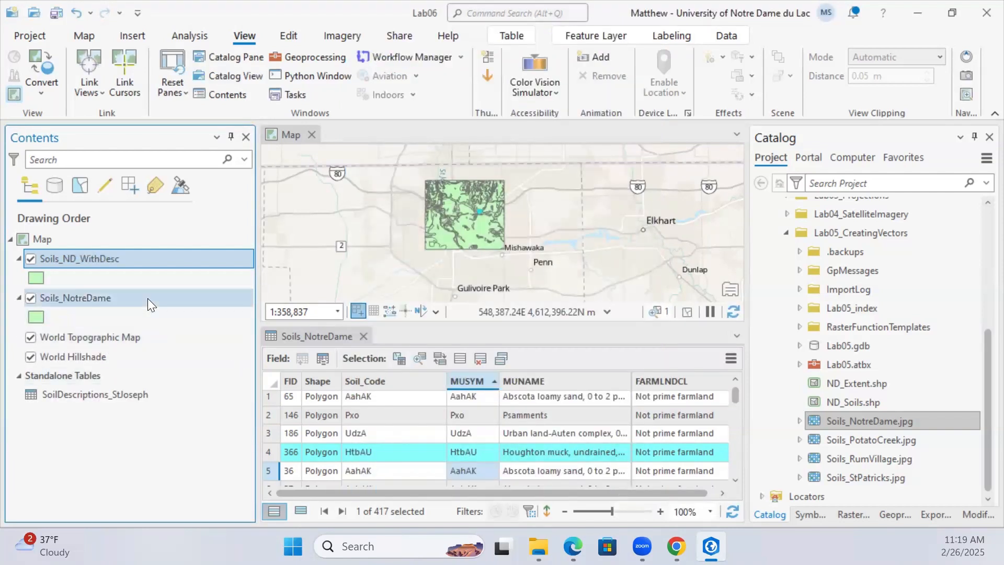
Try to delete the MUSYM field from the Soils_ND_WithDesc attribute table, then close the table
right_click(68, 259)
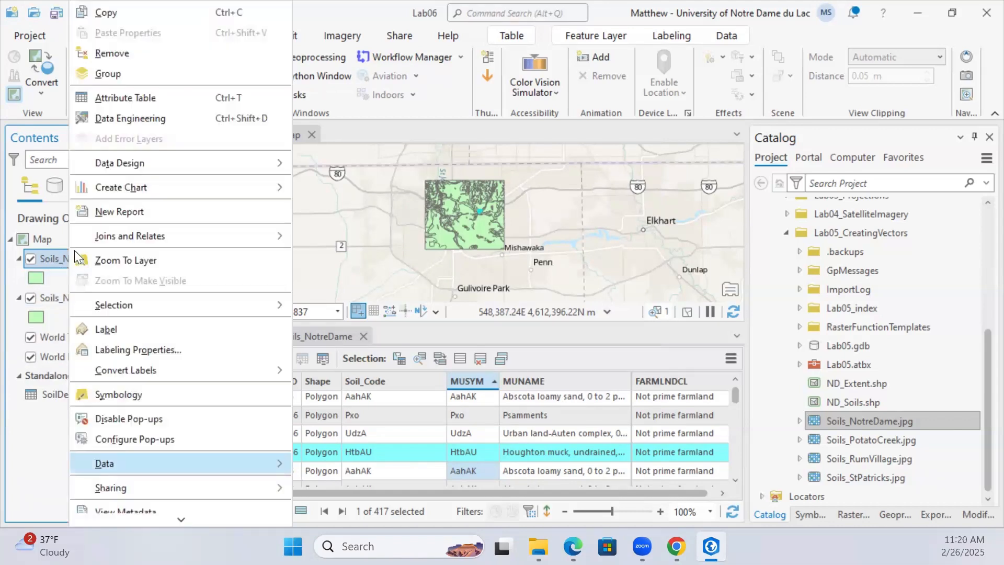
left_click(158, 98)
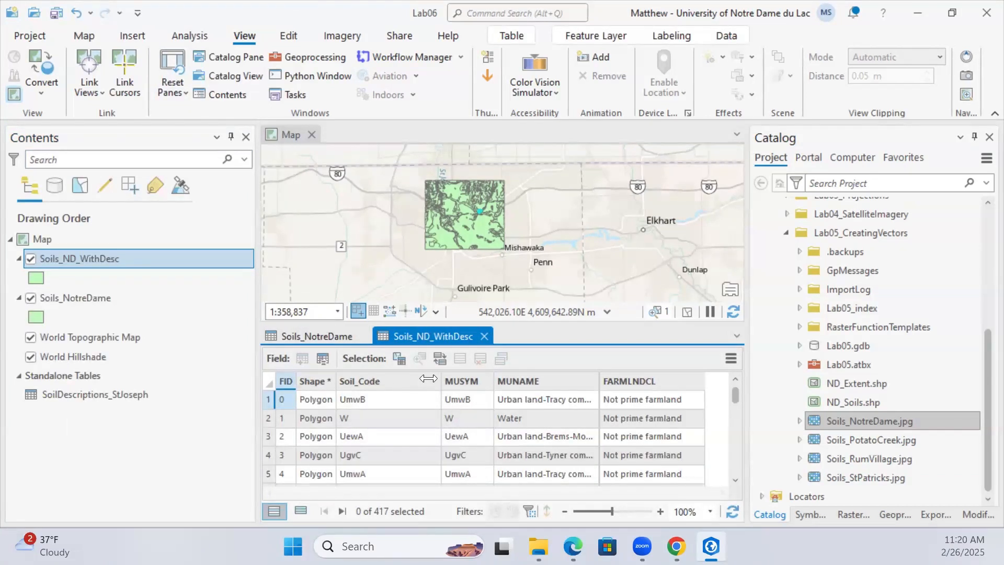
right_click(457, 384)
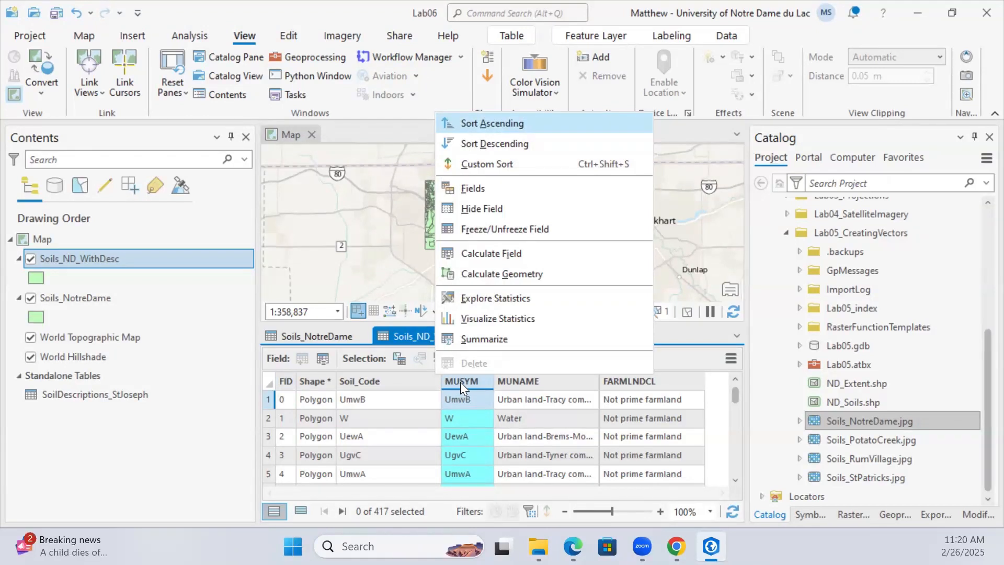
left_click(682, 347)
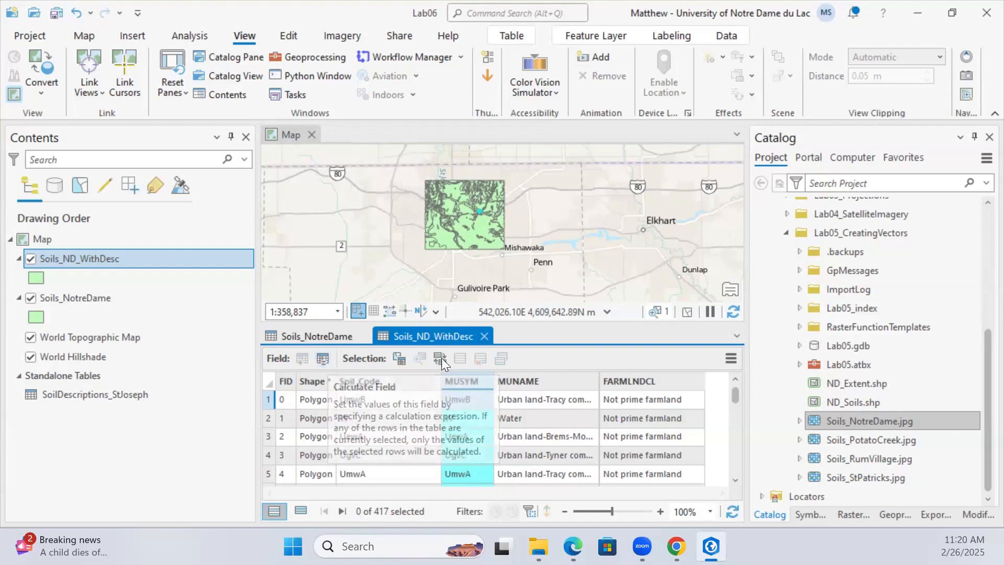
left_click(366, 381)
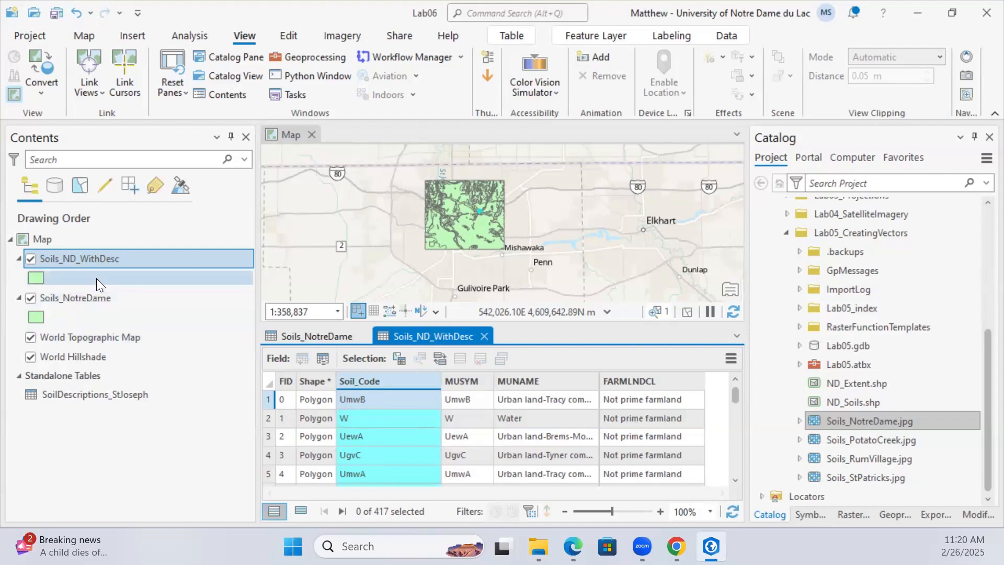
left_click(485, 337)
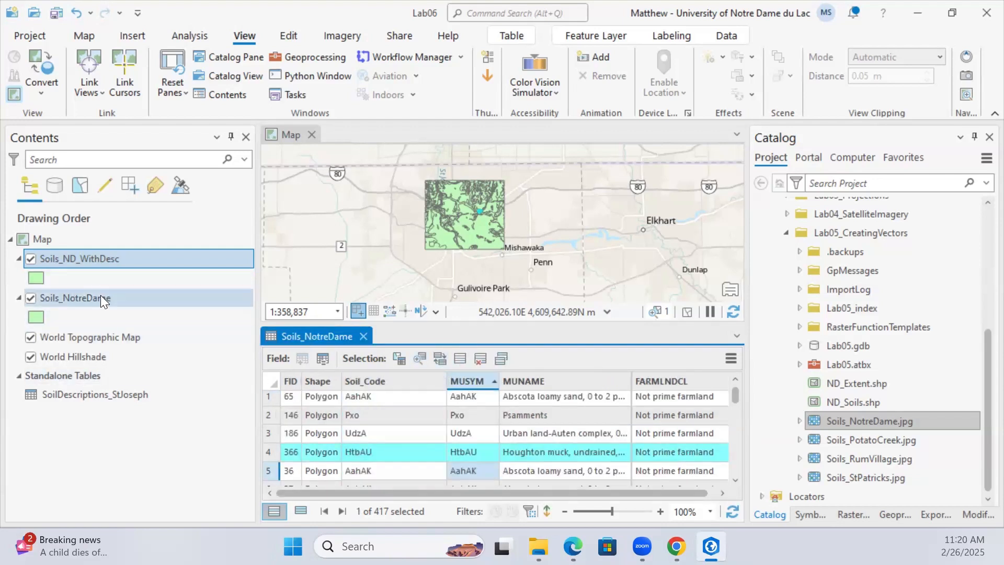
Save all pending edits and confirm the save
right_click(53, 260)
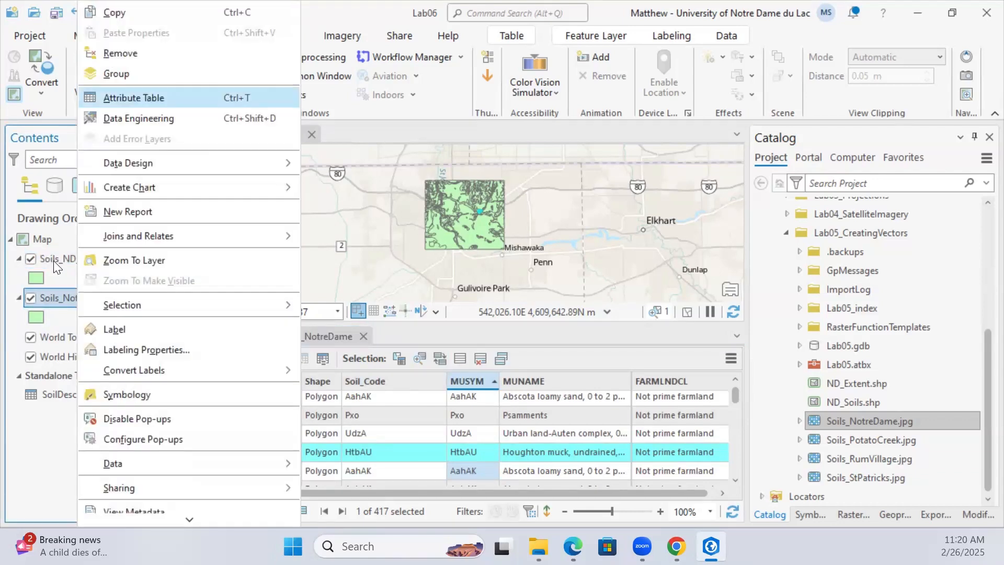
left_click(338, 4)
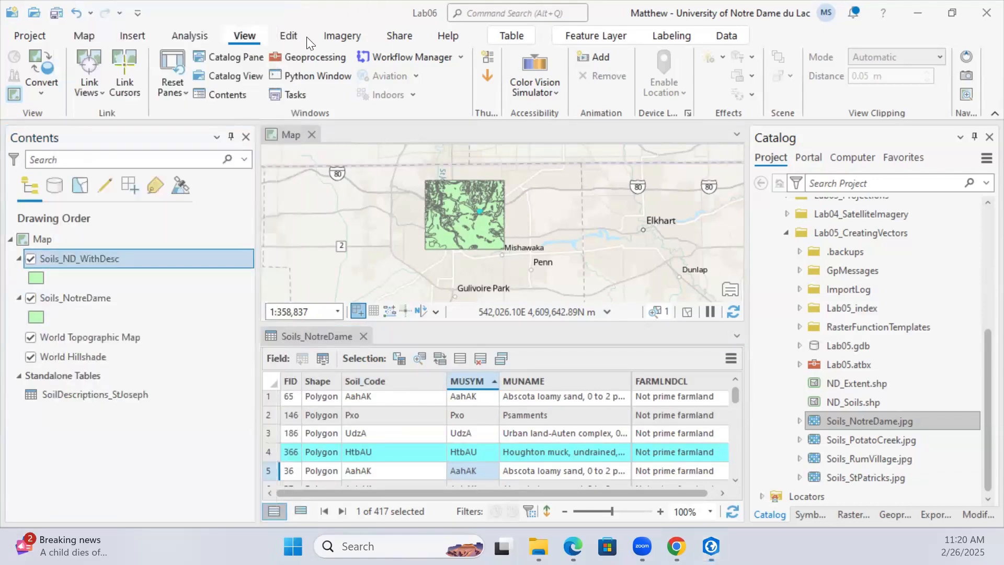
left_click(285, 56)
left_click(285, 36)
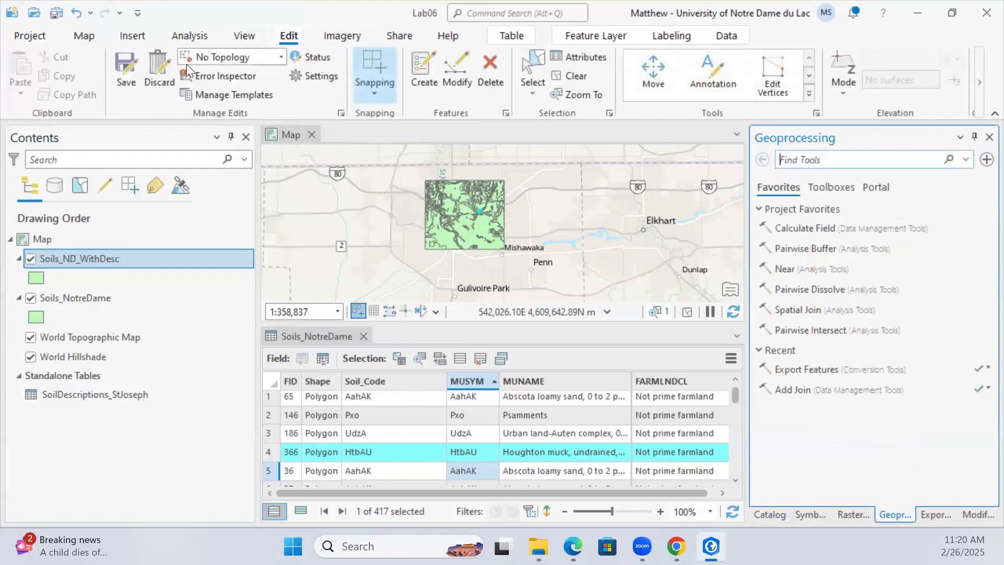
left_click(128, 68)
left_click(515, 295)
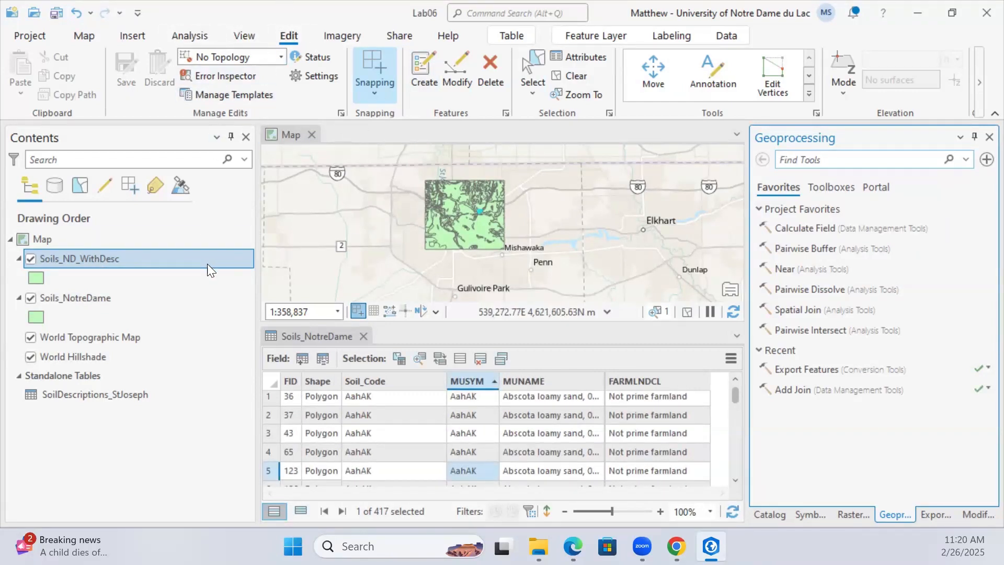
Hide the Soils_NotreDame layer and replace its open attribute table with the one for Soils_ND_WithDesc
left_click(33, 297)
right_click(78, 258)
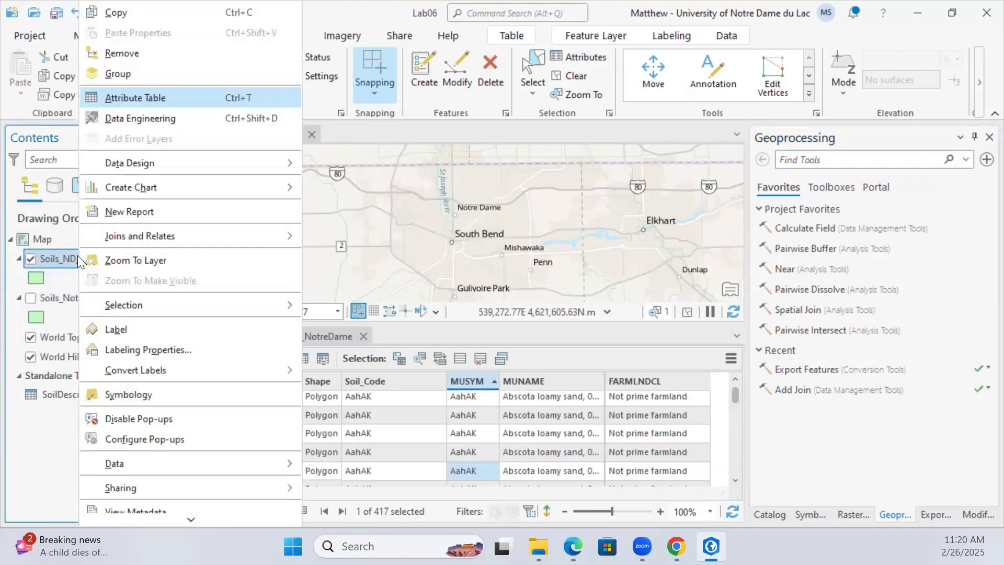
left_click(171, 105)
left_click(364, 336)
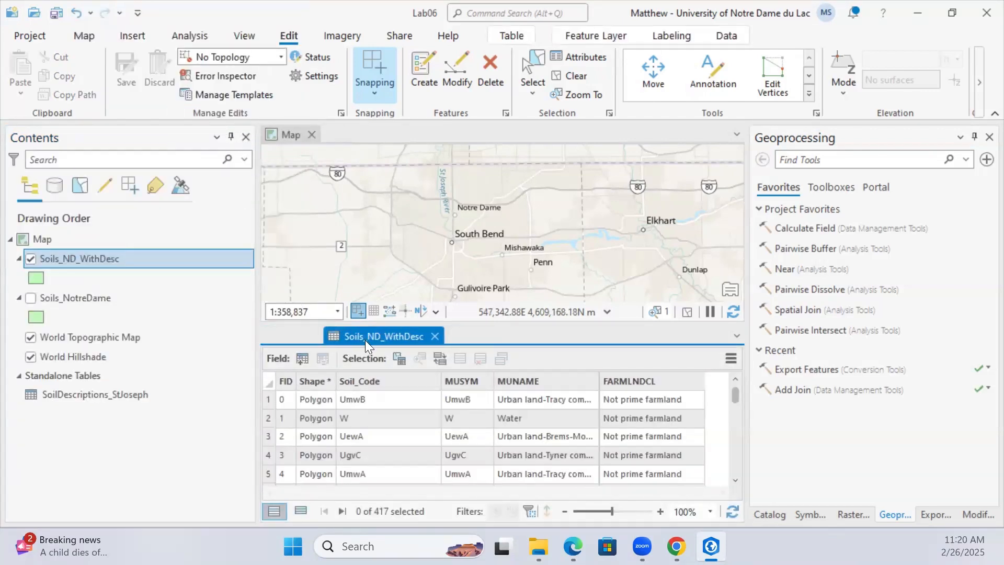
Permanently delete the MUSYM field from the Soils_ND_WithDesc table
right_click(460, 379)
left_click(505, 118)
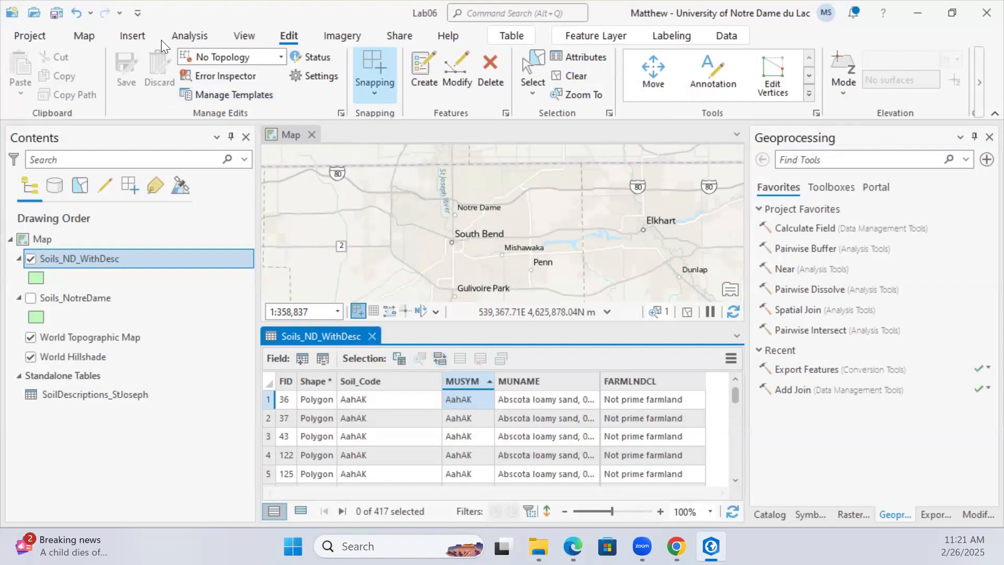
left_click(511, 34)
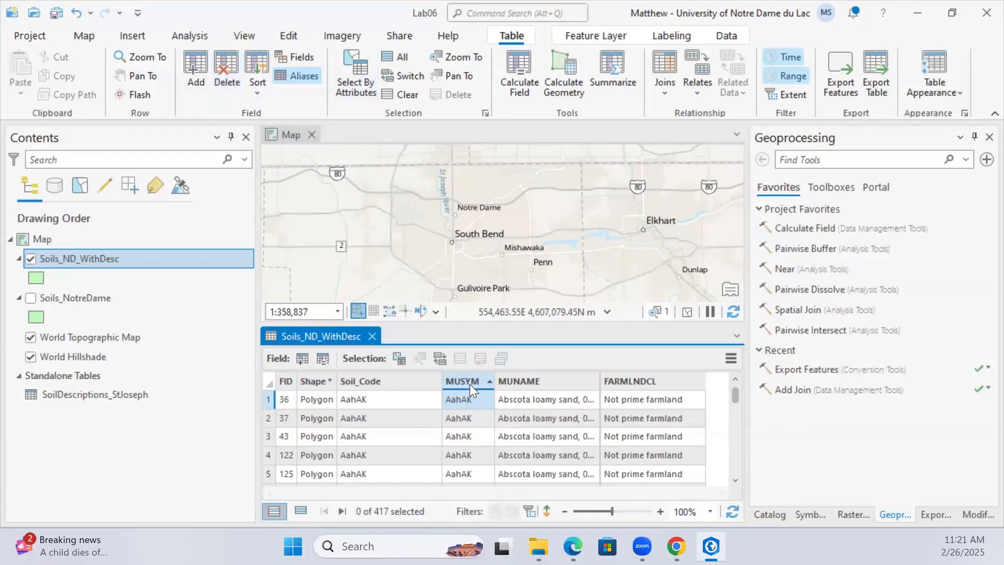
left_click(228, 73)
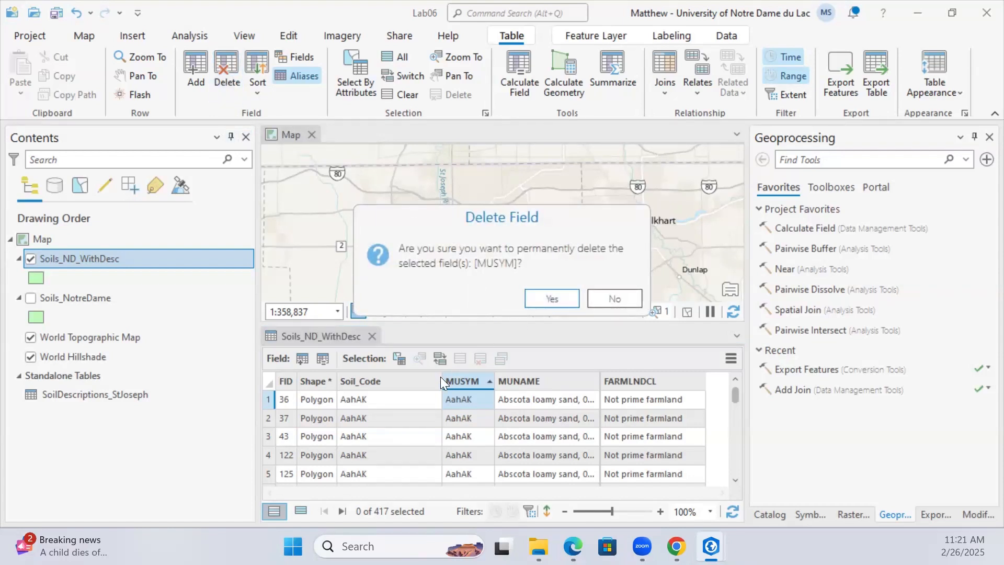
left_click(547, 295)
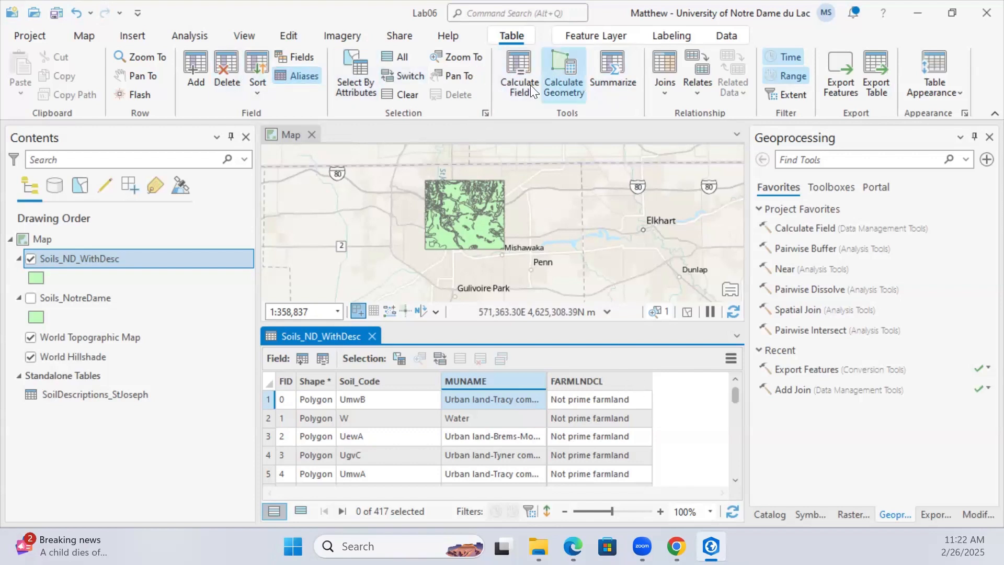
Add a field named Area with the Double data type to the Soils_ND_WithDesc table
left_click(303, 358)
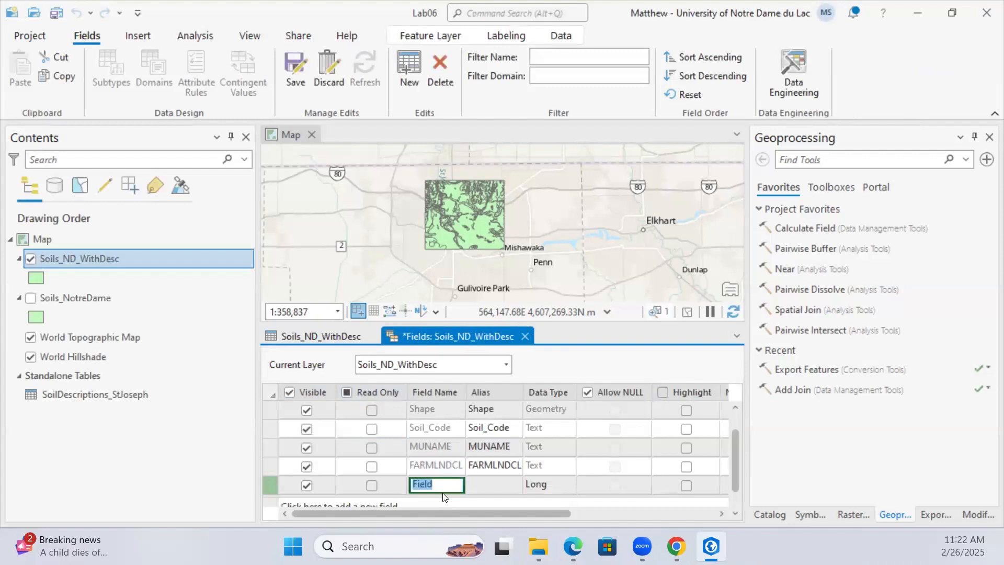
type("Area")
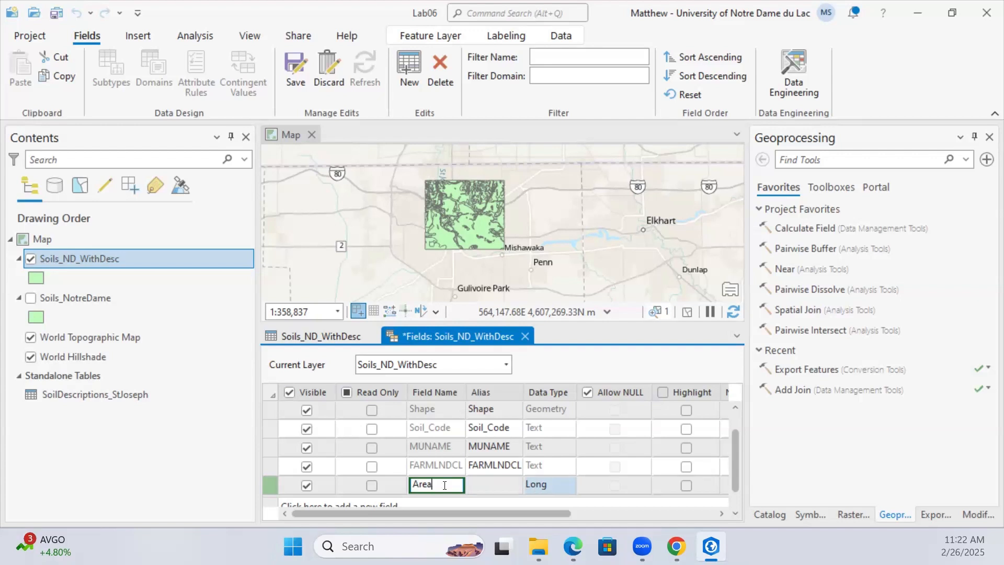
scroll(486, 470, "down", 1)
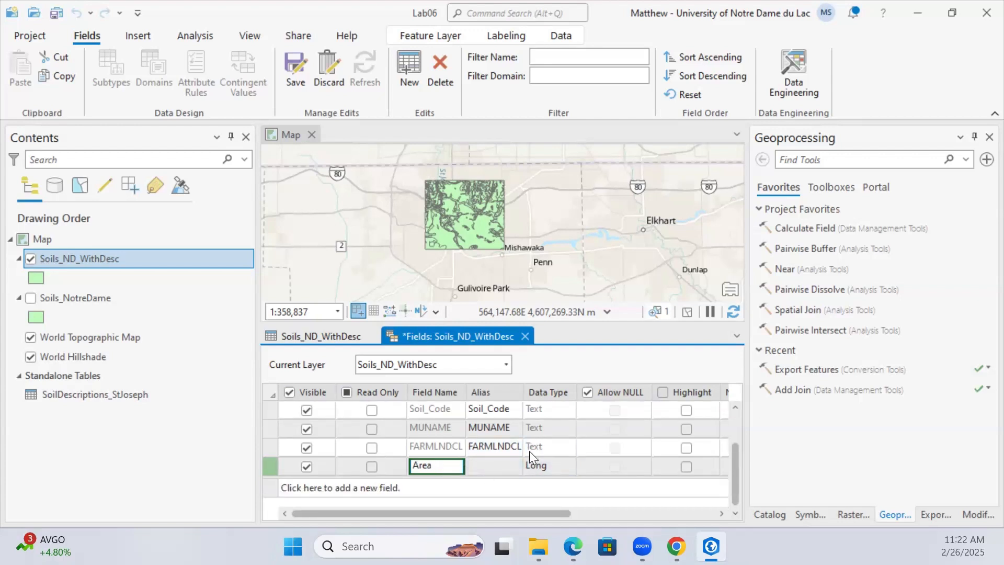
left_click(559, 461)
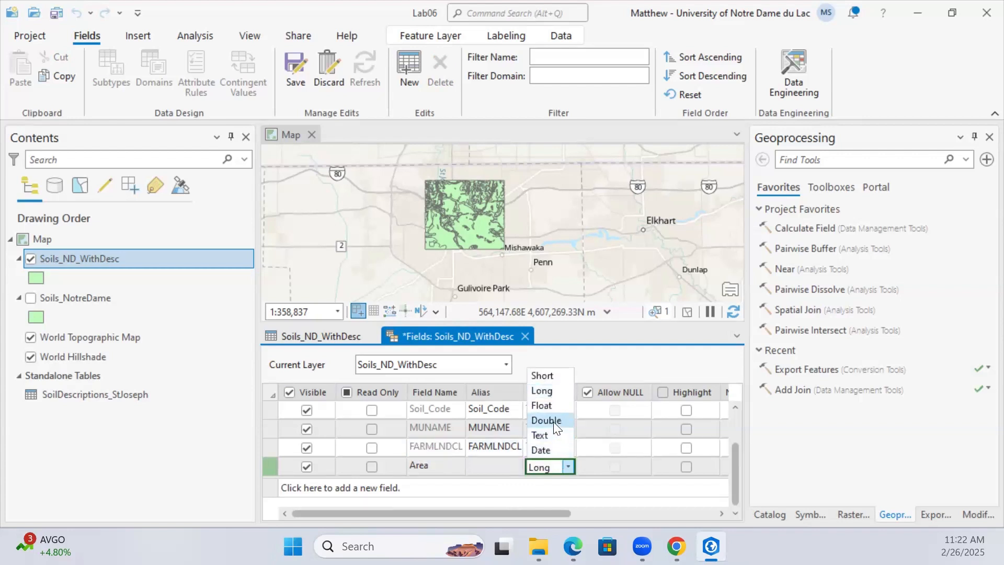
left_click(555, 425)
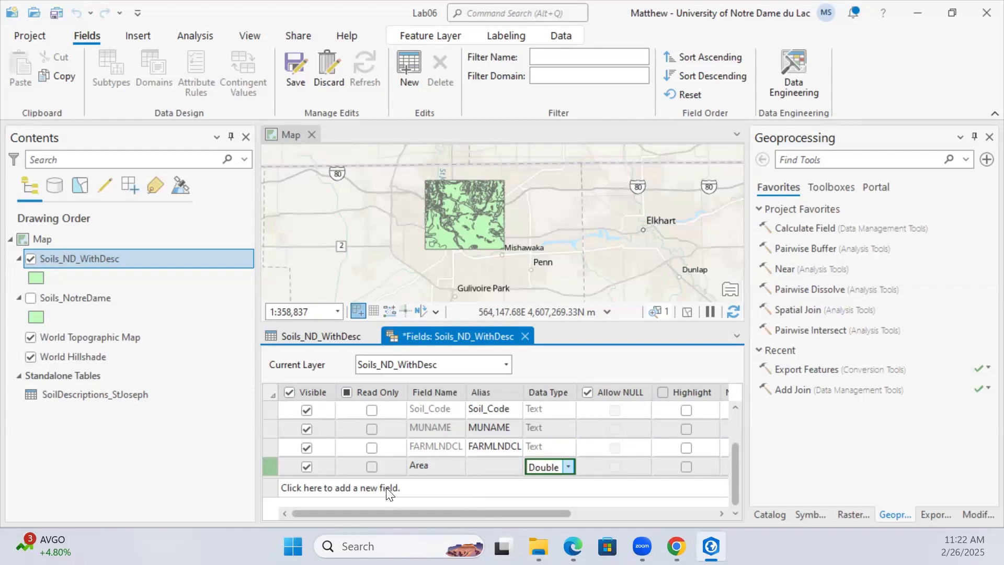
Add a second field named SizeClass with the alias Size Class, keeping the Long data type
left_click(350, 489)
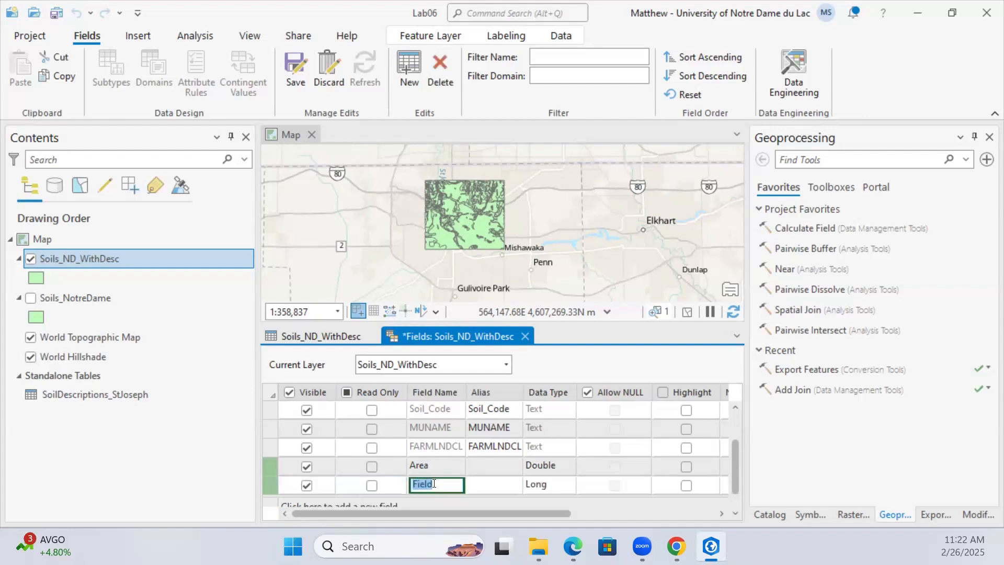
type("Size")
type("Cla")
type("sws")
key("BackSpace")
key("BackSpace")
key("BackSpace")
type("ss")
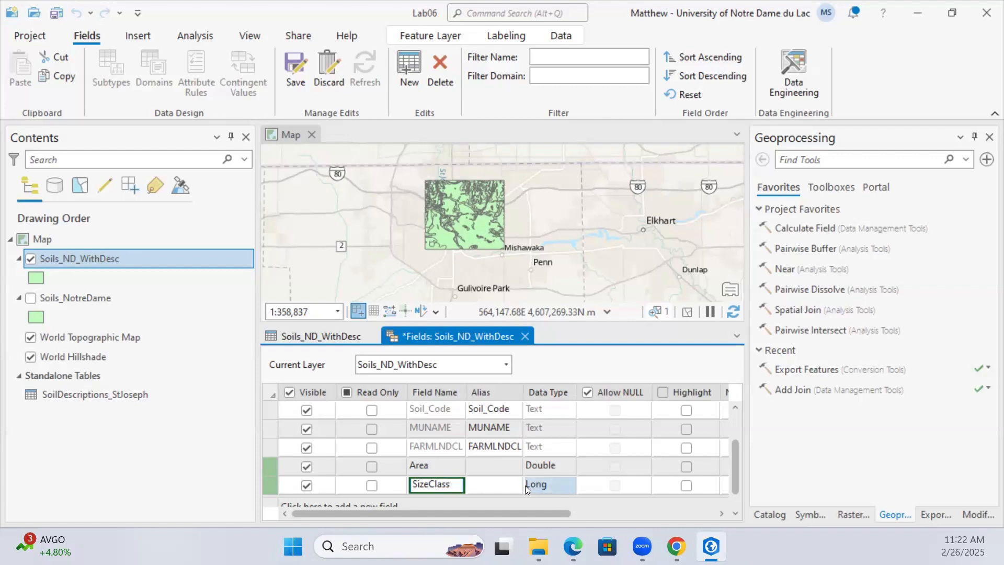
left_click(482, 486)
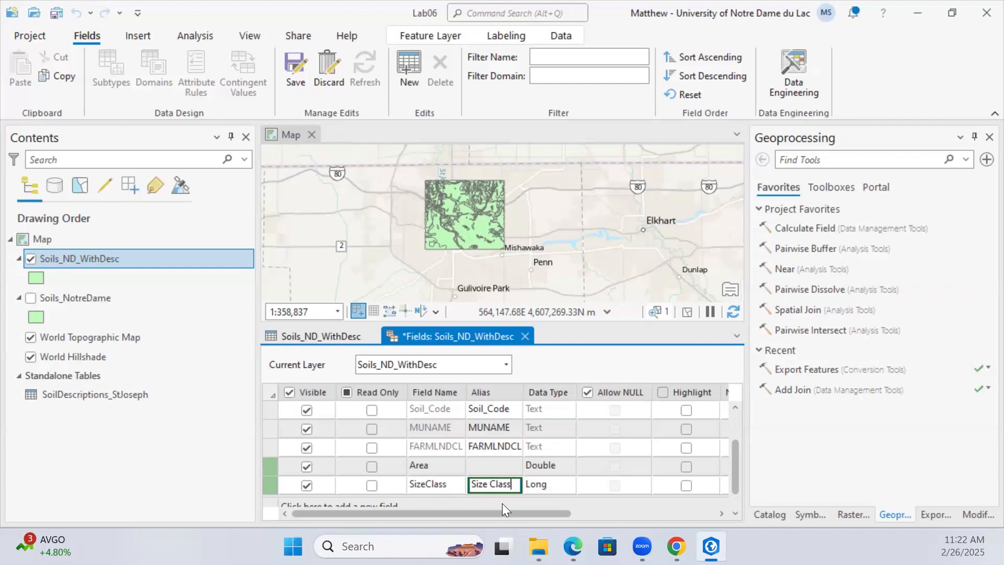
Set the alias of FARMLNDCL to Farmland and of MUNAME to Soil Name, and save the field changes
left_click(496, 449)
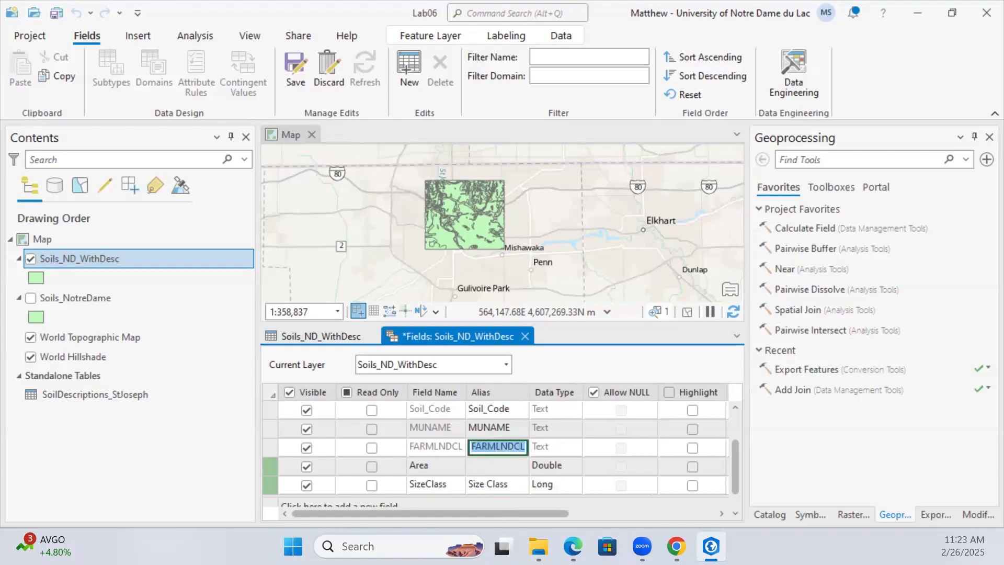
type("Farmland")
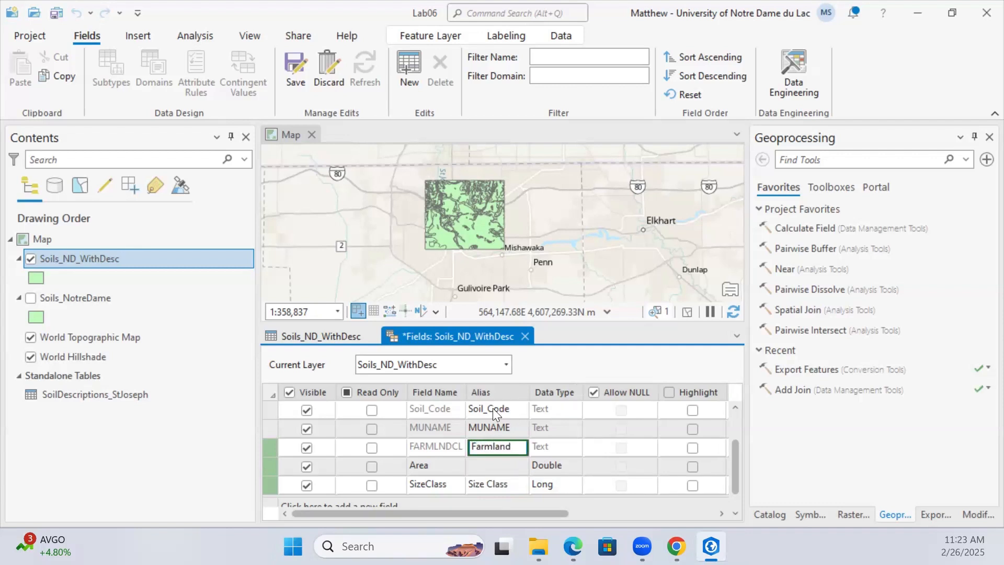
left_click(495, 428)
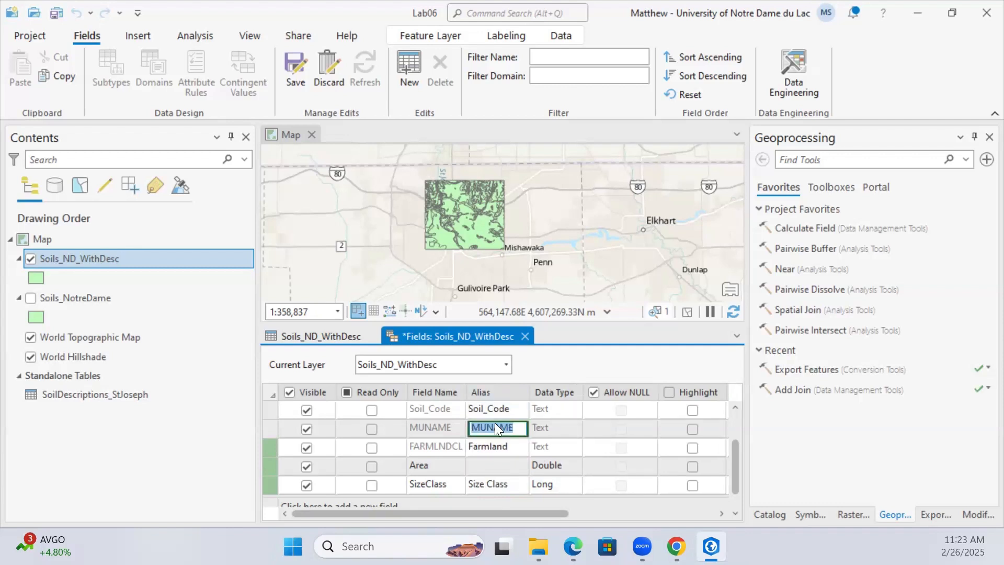
type("Soil Name")
key("Return")
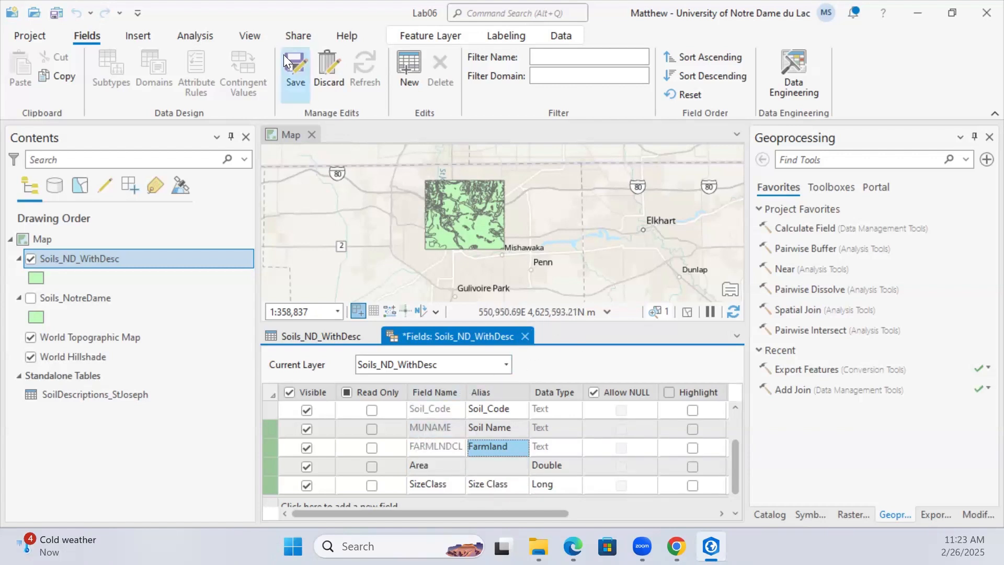
left_click(521, 338)
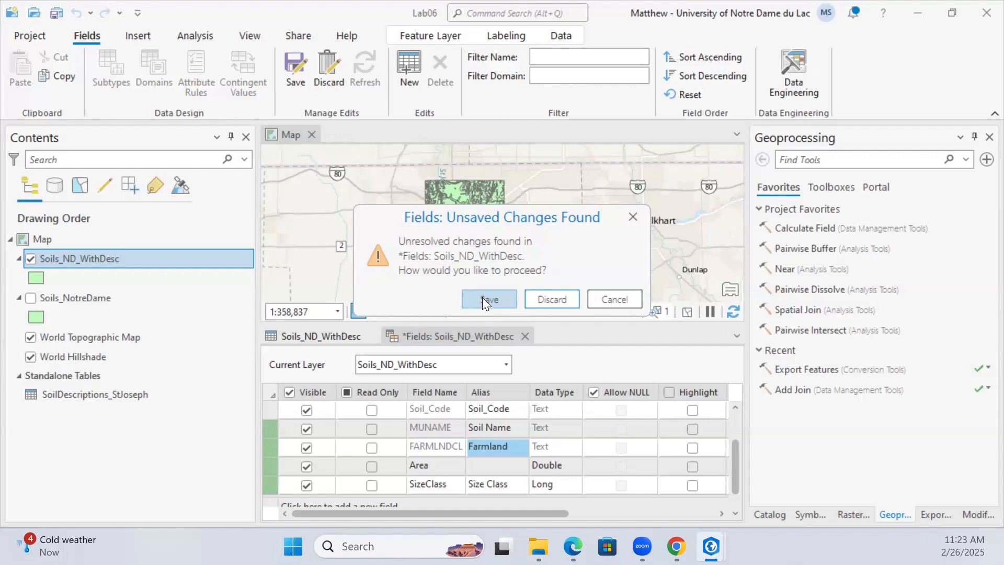
left_click(483, 297)
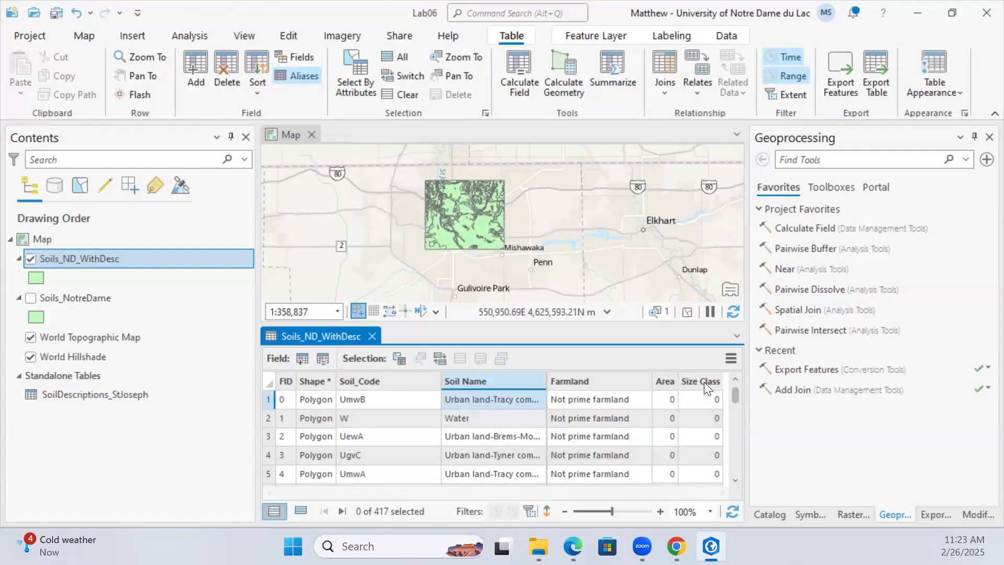
Permanently delete the Size Class field from the Soils_ND_WithDesc table
mouse_move(704, 382)
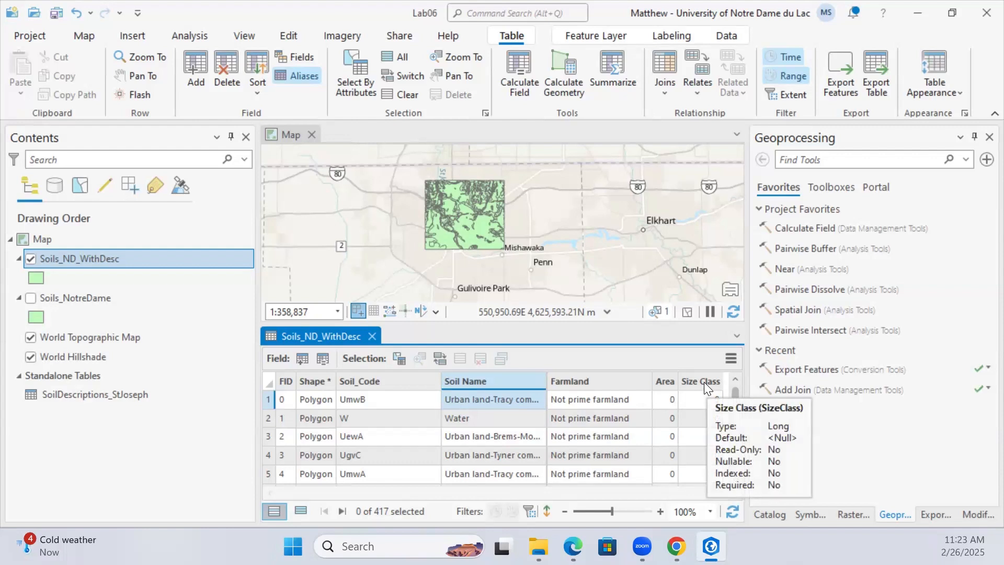
right_click(699, 380)
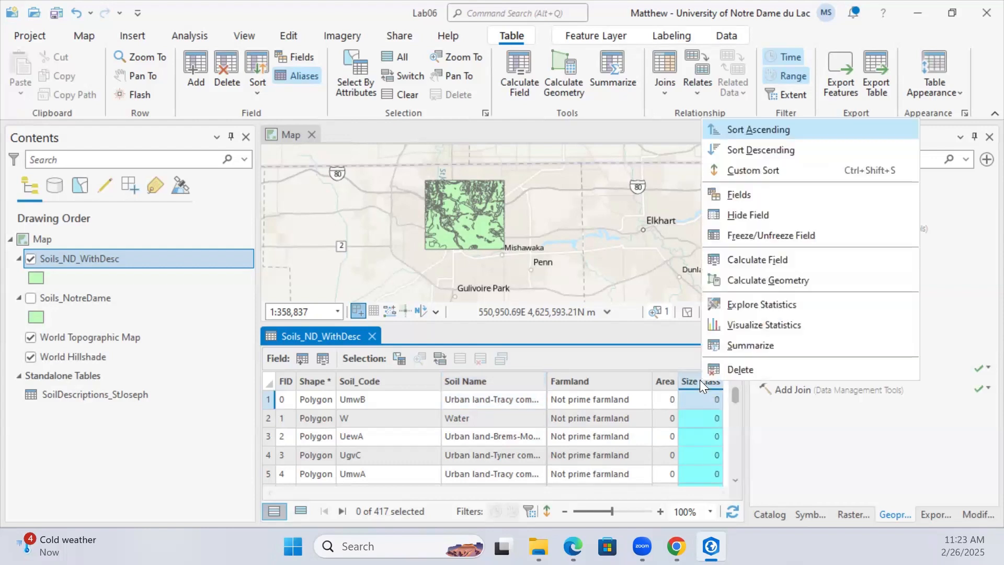
left_click(734, 369)
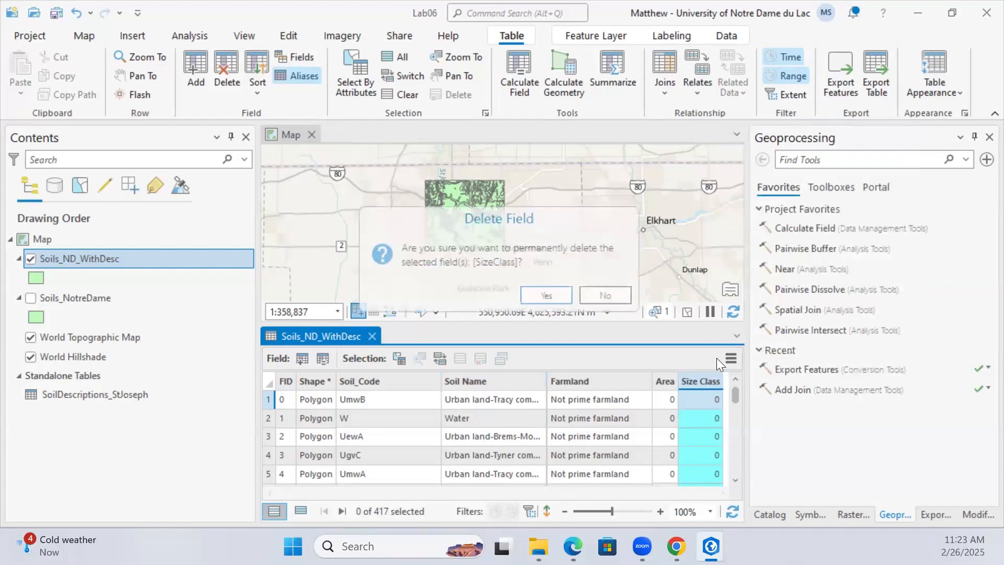
left_click(552, 298)
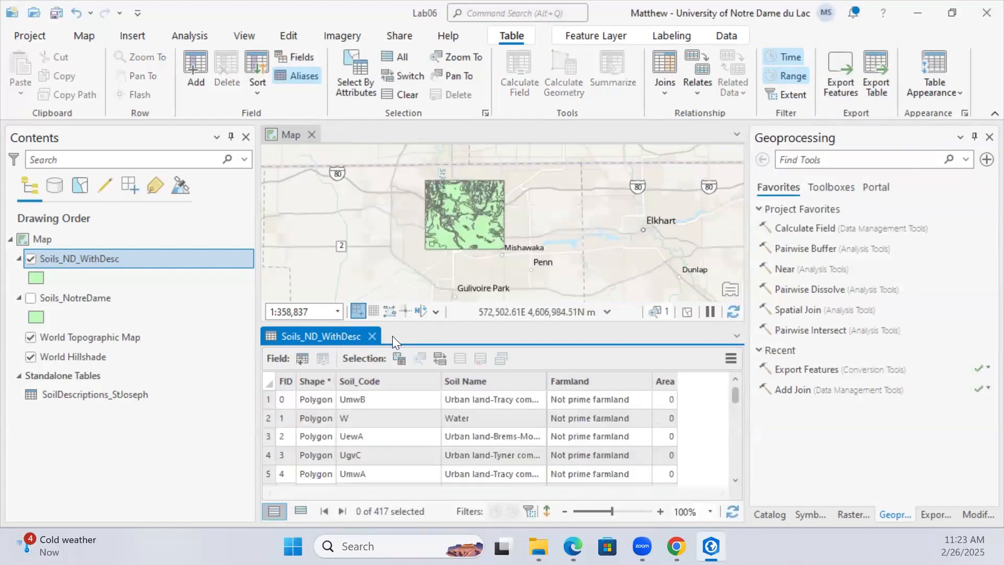
Add a new field named SizeClass with the alias Size Class to the Soils_ND_WithDesc table
left_click(302, 358)
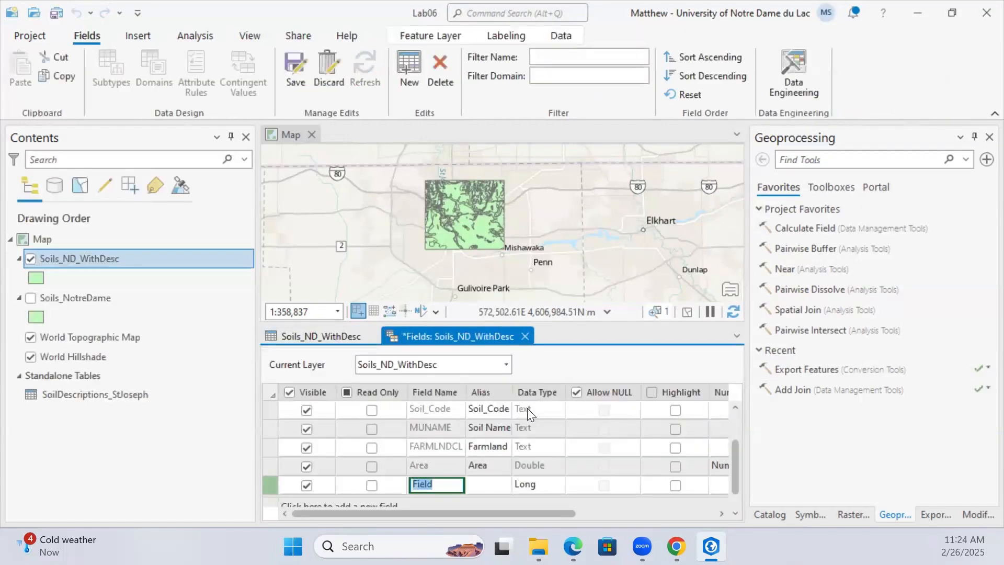
type("SizeClass")
key("Tab")
type("Size CLa")
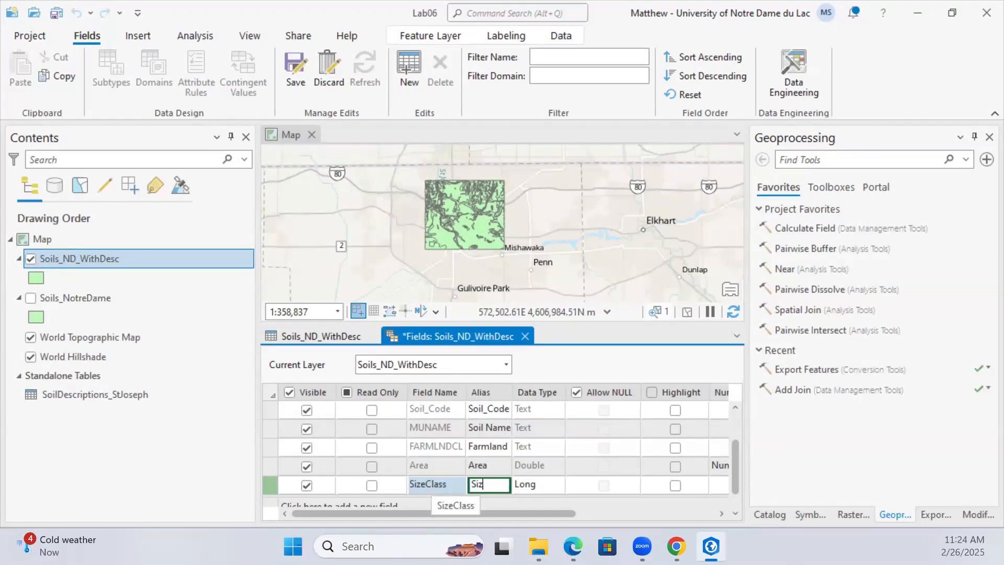
key("BackSpace")
key("BackSpace")
type("lass")
Set the SizeClass field's data type to Text, save the field changes and close the fields view
left_click(547, 485)
left_click(555, 484)
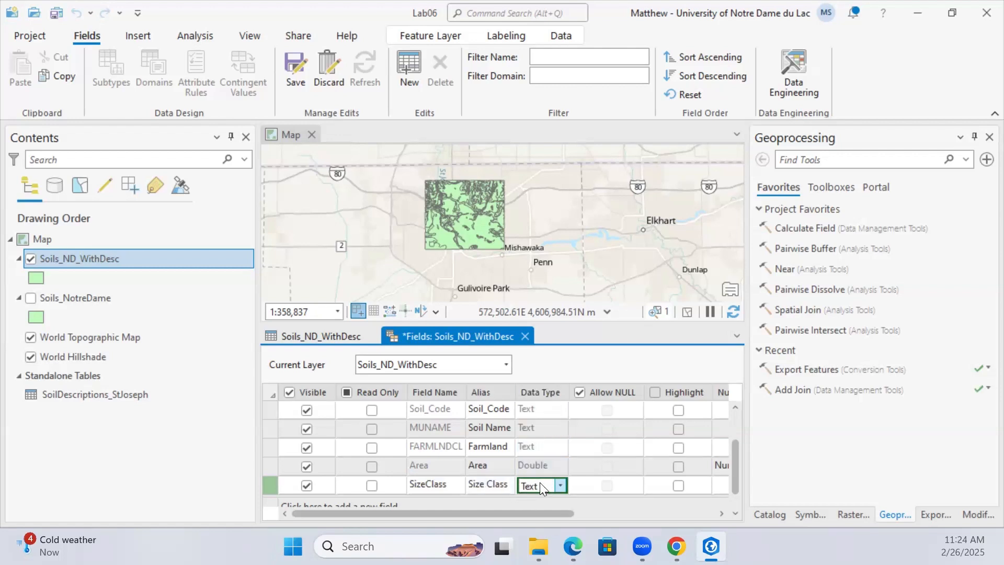
scroll(525, 485, "down", 1)
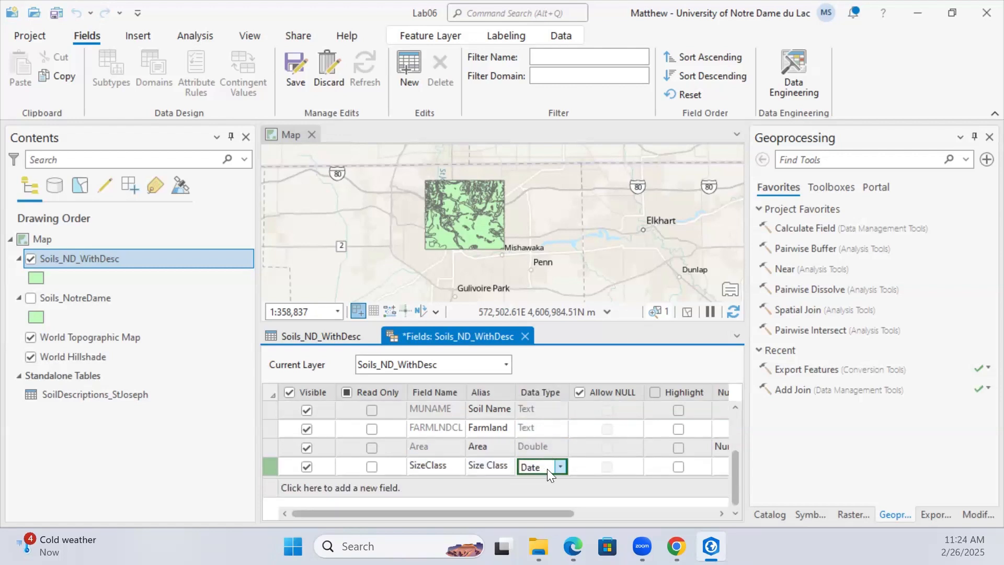
left_click(559, 466)
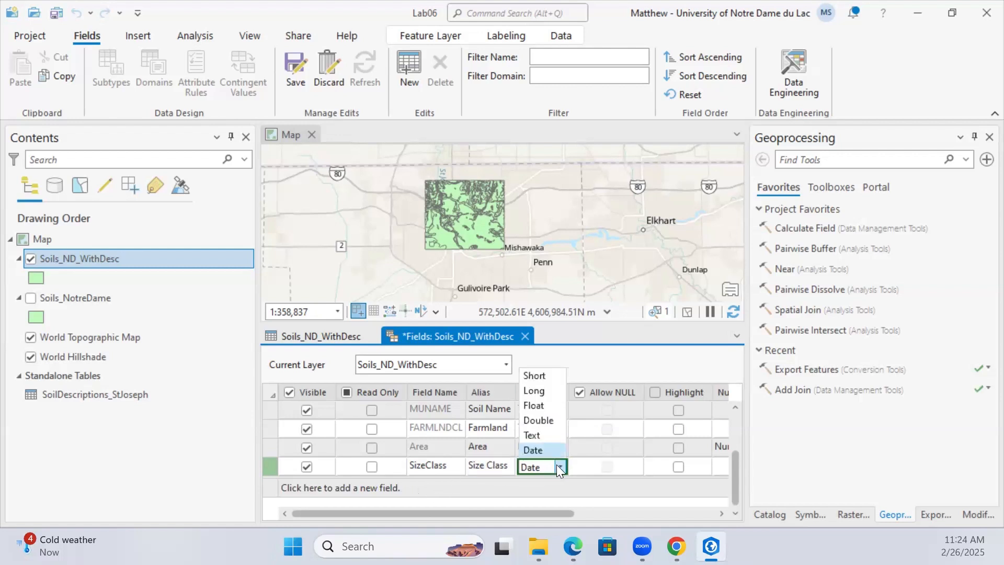
left_click(538, 438)
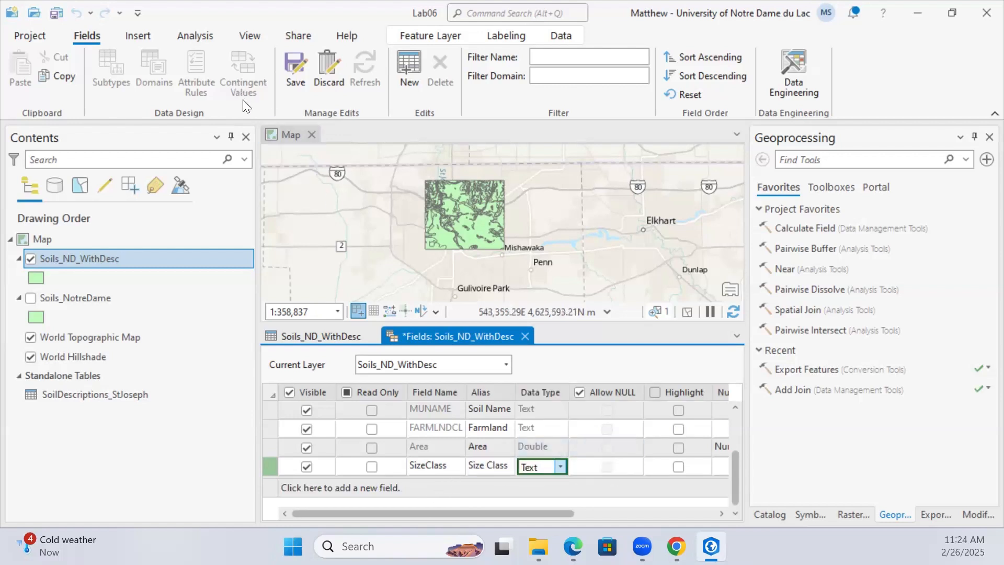
left_click(293, 68)
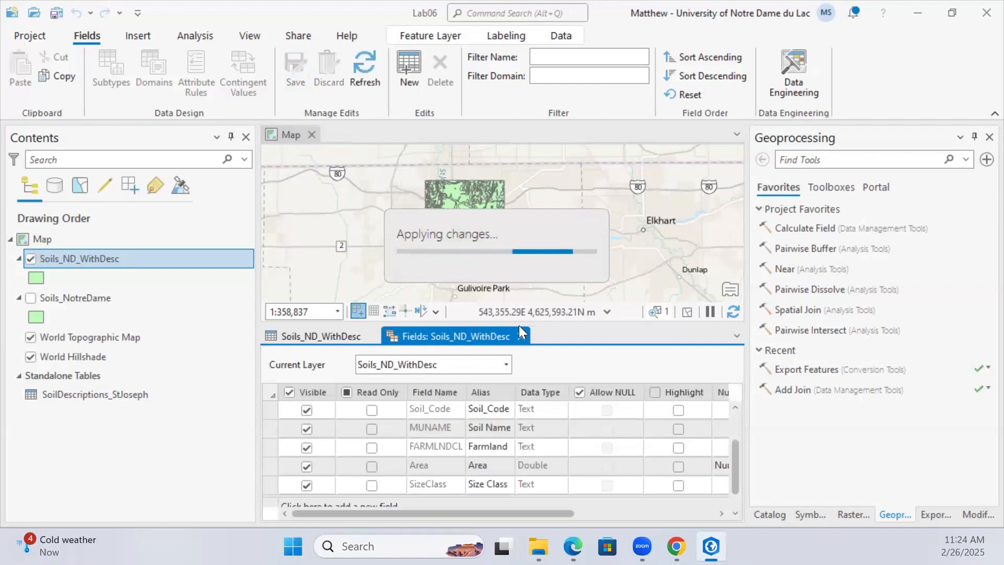
left_click(522, 336)
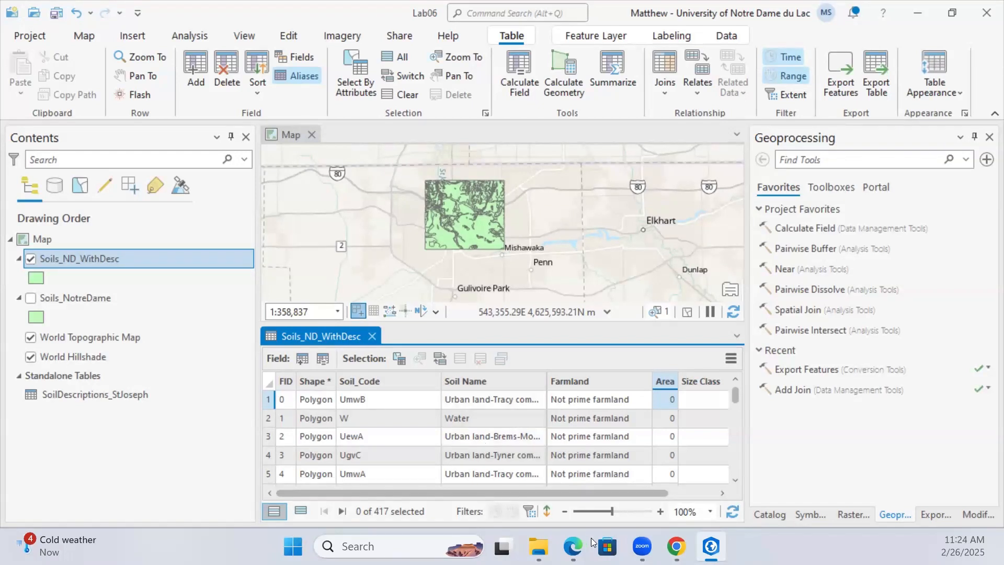
Widen the attribute table area and open Calculate Geometry for the Area field
left_click_drag(592, 493, 621, 493)
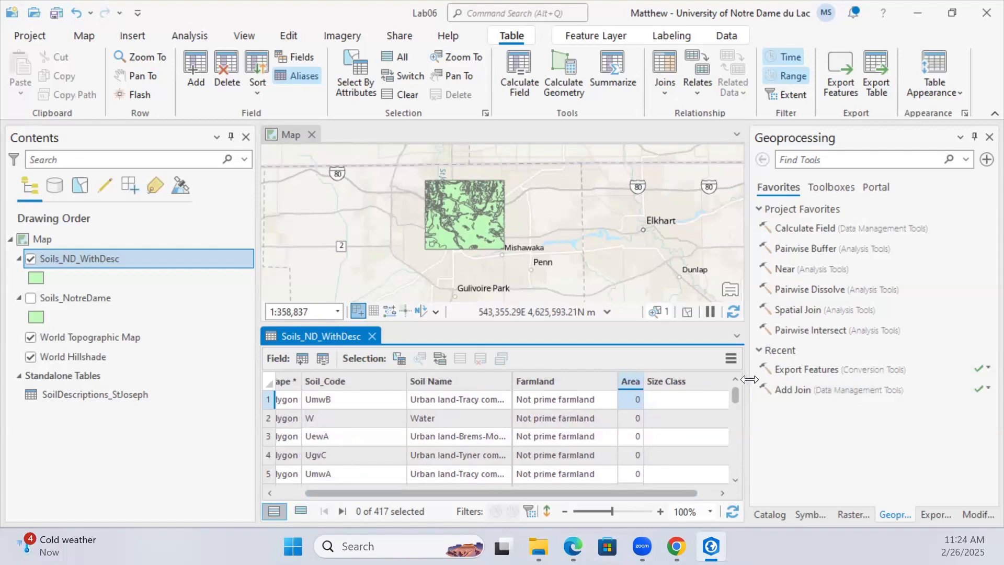
left_click_drag(752, 379, 879, 379)
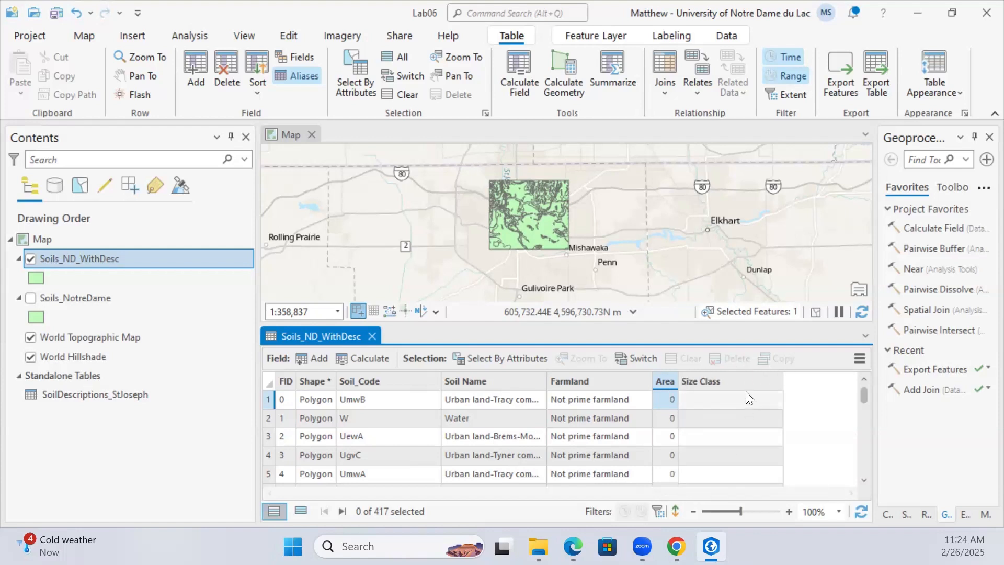
left_click(666, 381)
right_click(663, 380)
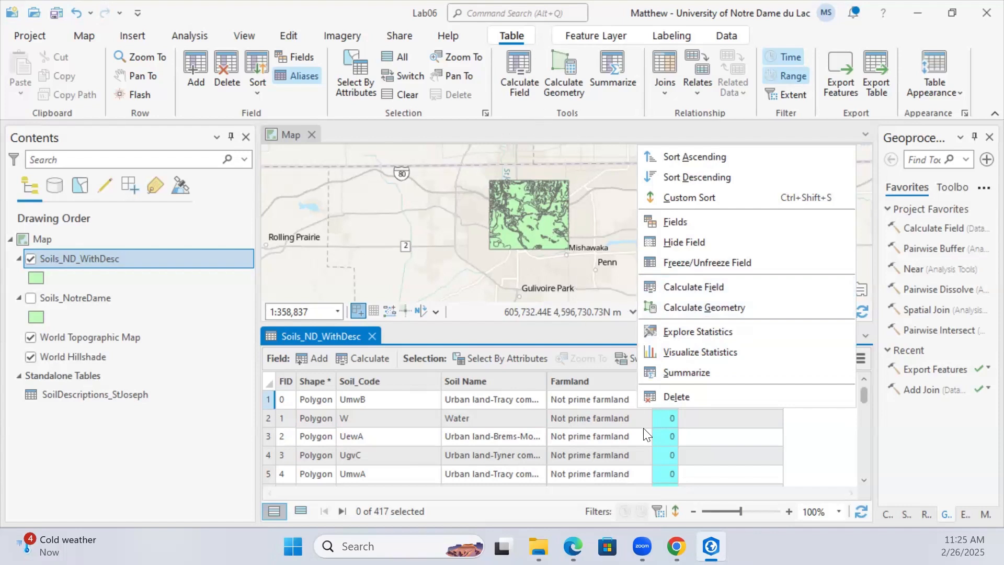
left_click(667, 440)
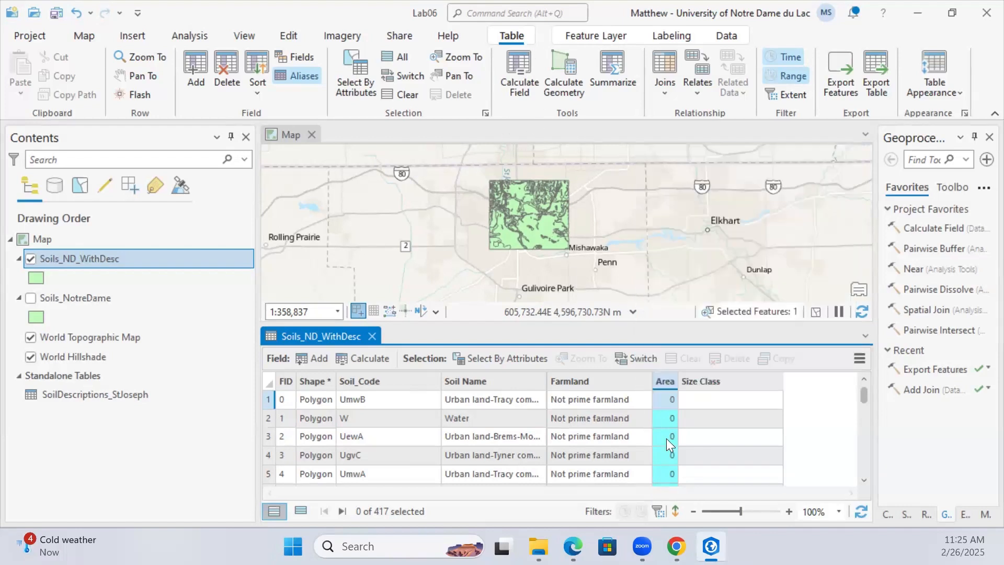
right_click(661, 381)
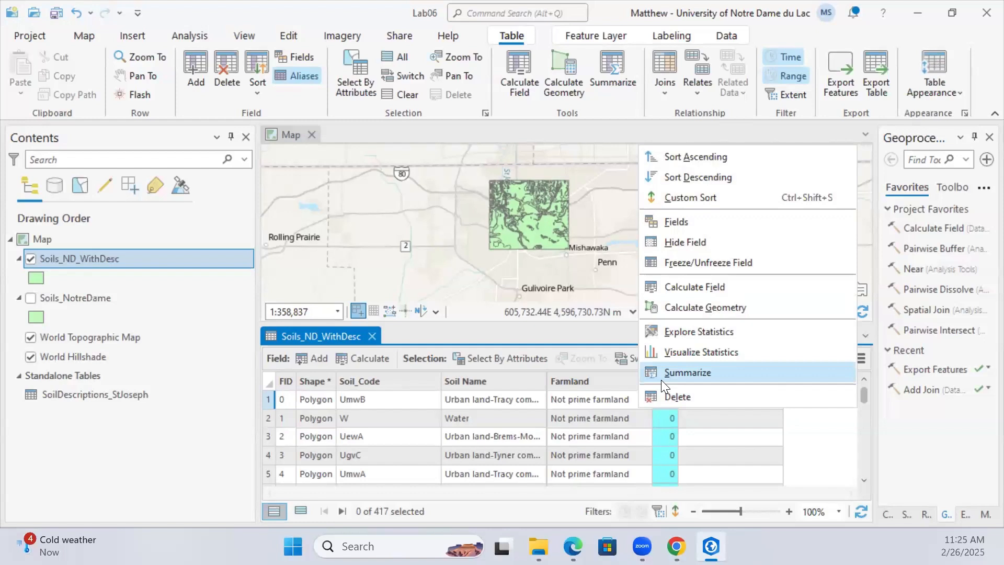
left_click(693, 306)
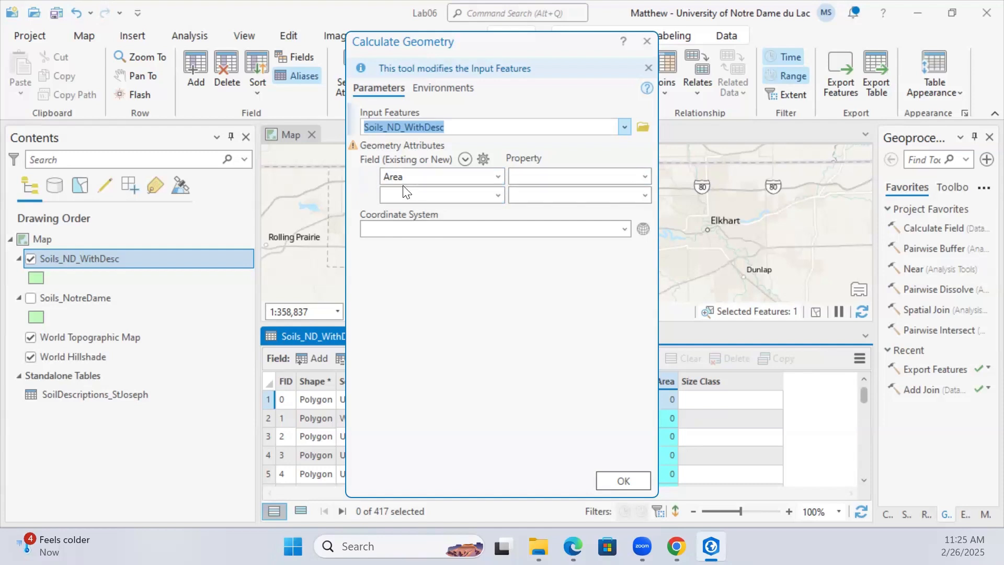
Set the Area field's geometry property to Area and the area unit to Square Kilometers
left_click(646, 176)
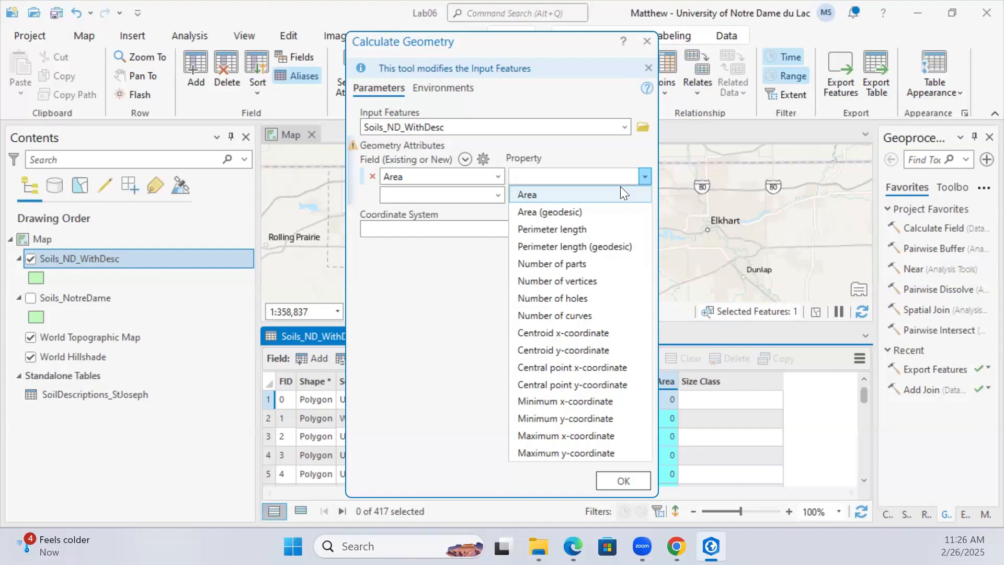
left_click(562, 198)
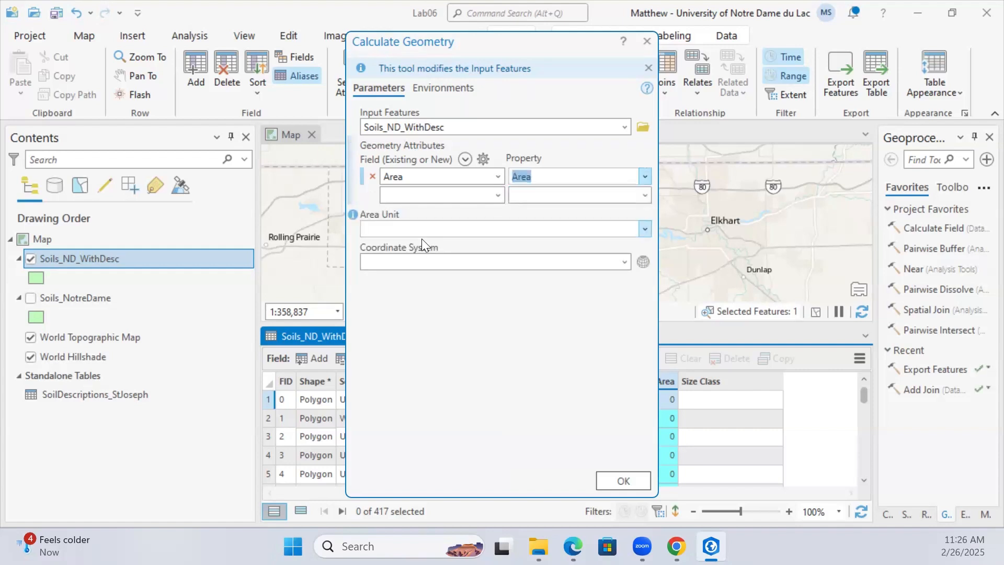
left_click(647, 229)
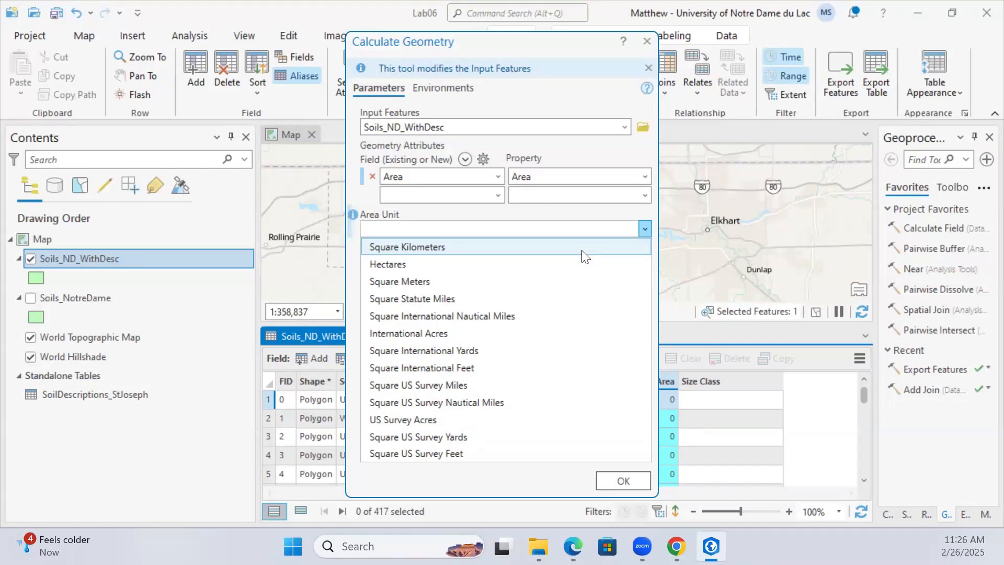
left_click(585, 250)
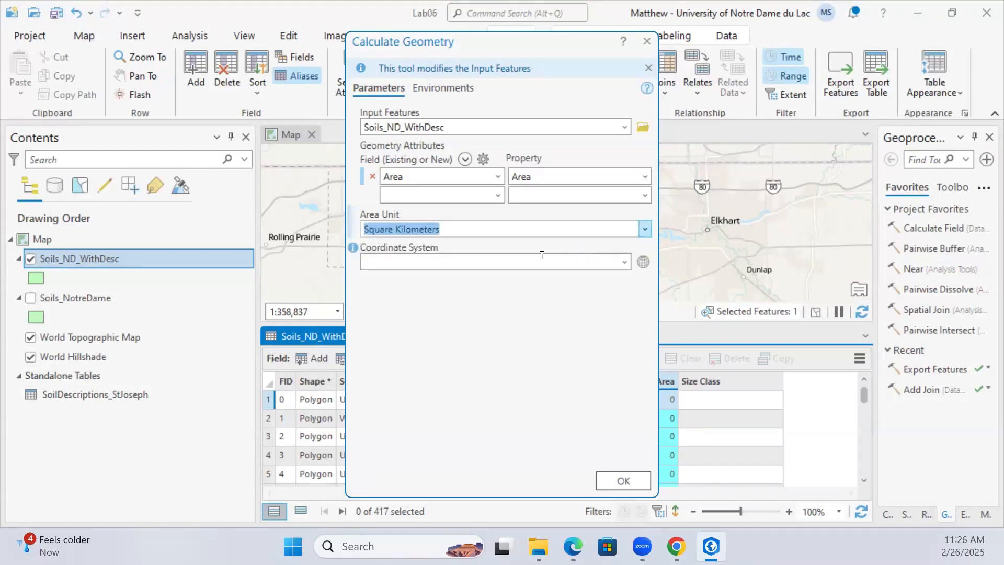
Use the Soils_ND_WithDesc layer's coordinate system, WGS_1984_UTM_Zone_16N, and run the geometry calculation
left_click(625, 263)
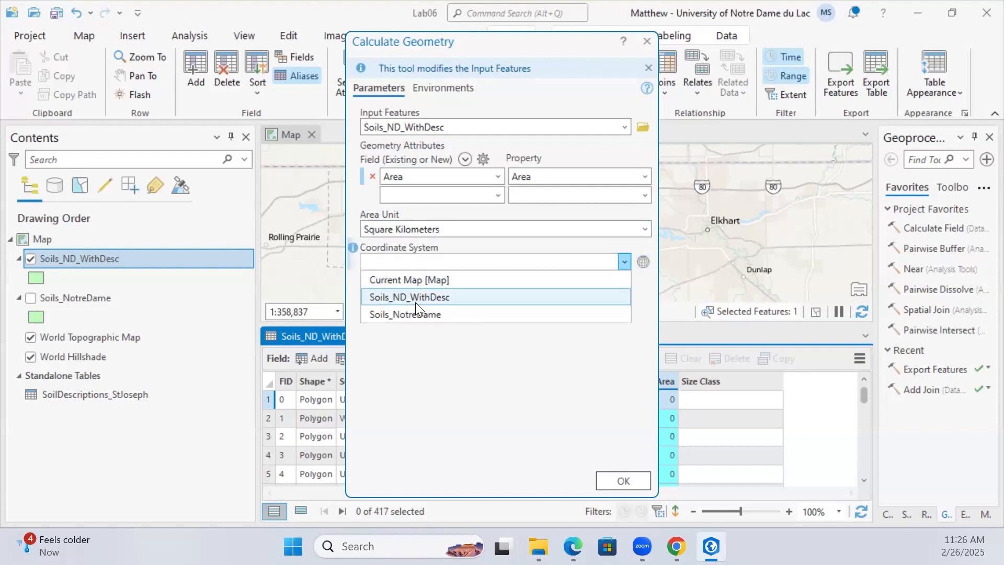
left_click(442, 298)
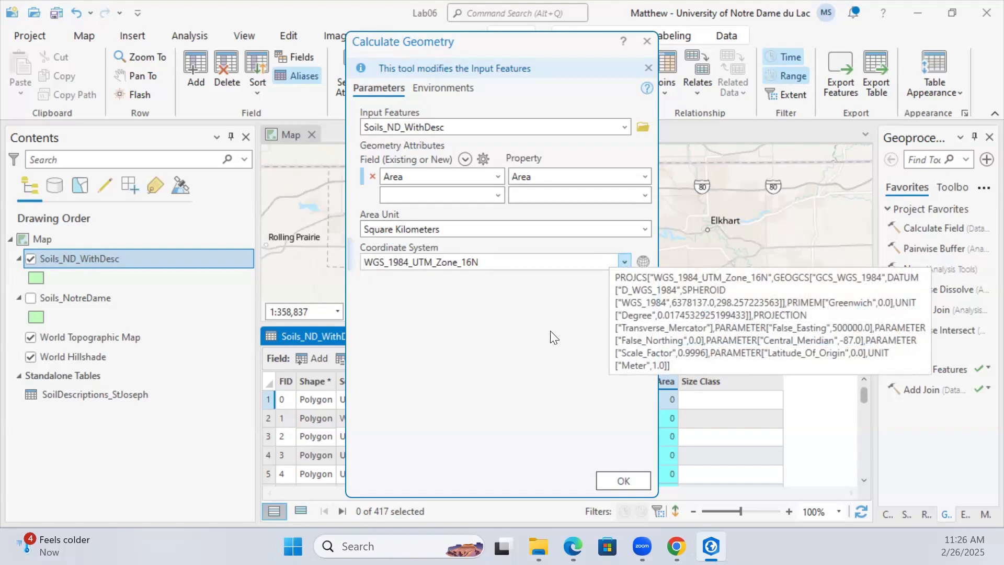
left_click(643, 261)
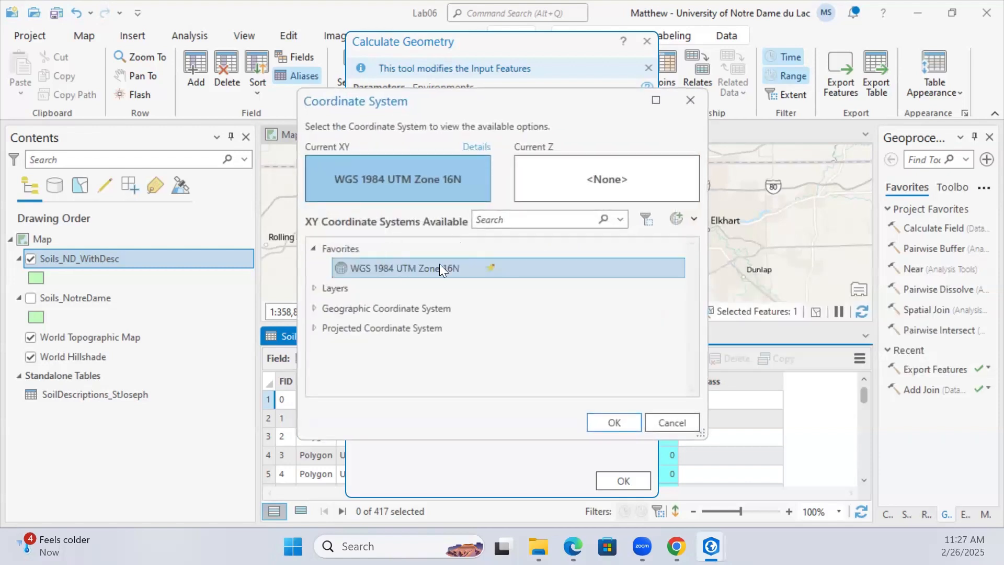
left_click(696, 98)
left_click(625, 261)
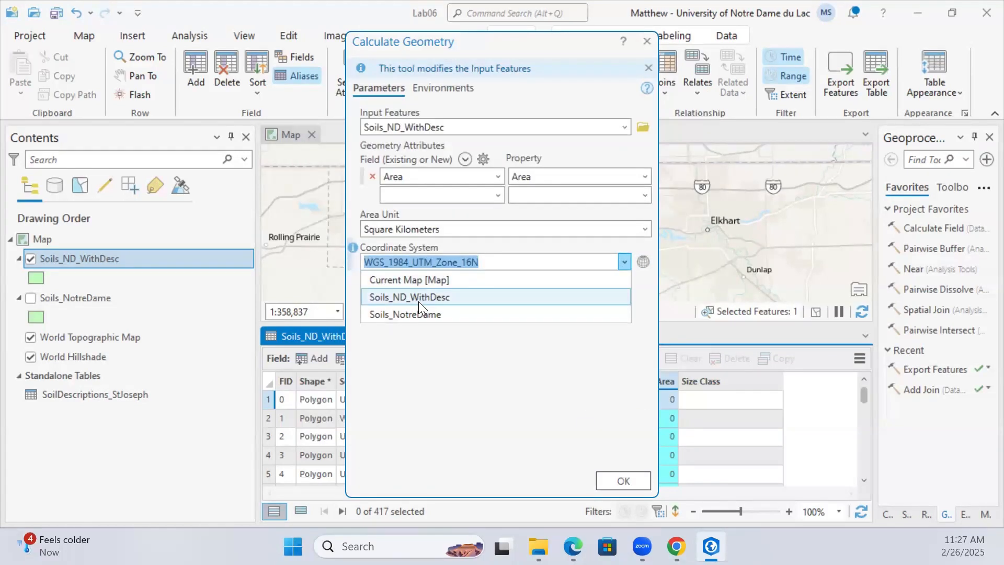
left_click(392, 300)
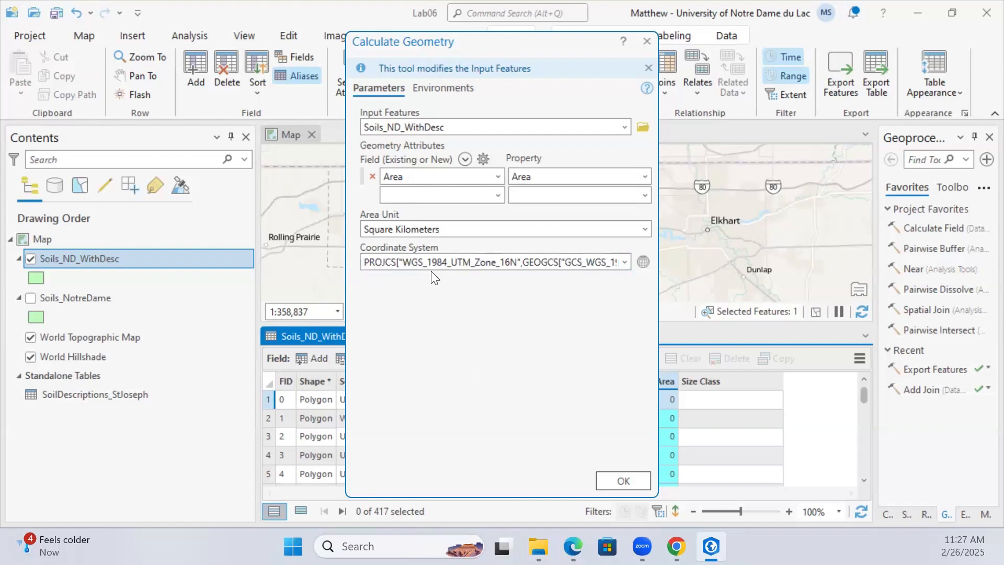
left_click(614, 479)
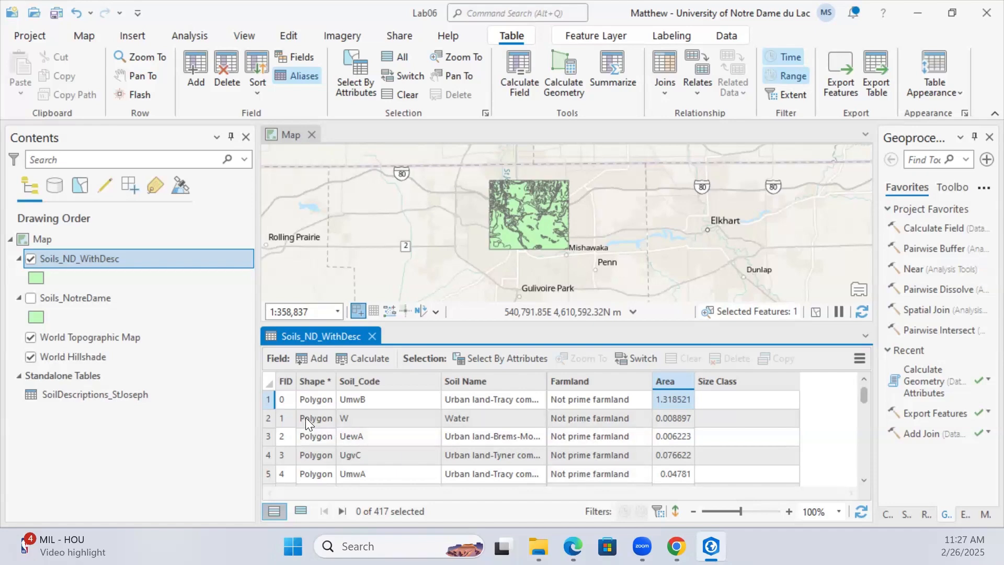
Zoom to the soil polygons of the table's first three records in turn to compare their sizes on the map
double_click(268, 398)
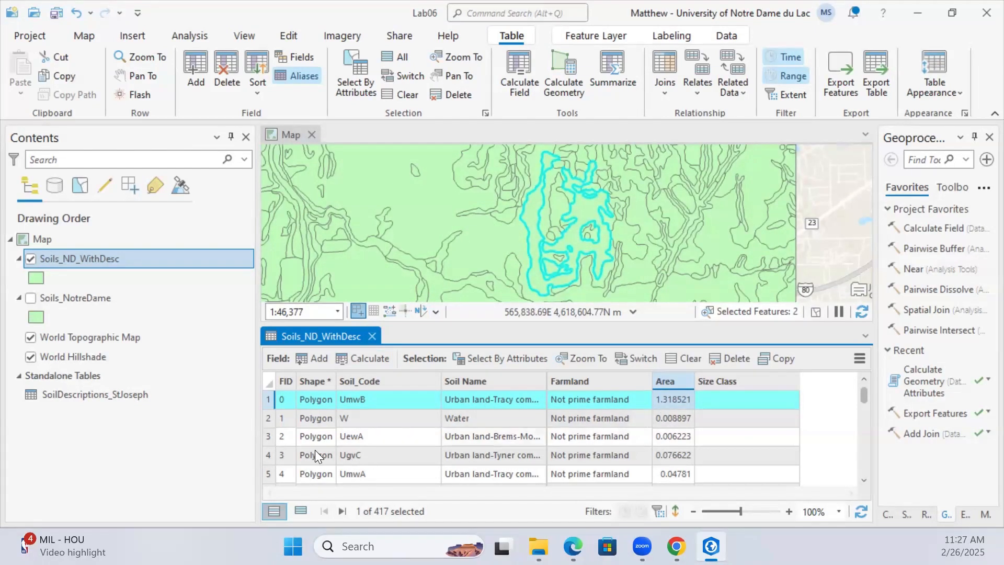
double_click(268, 419)
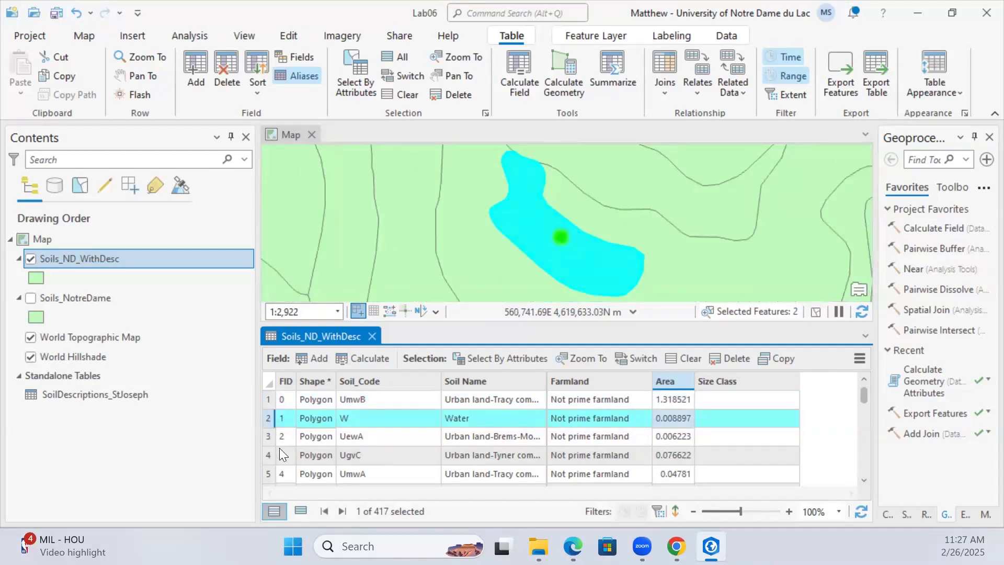
double_click(268, 436)
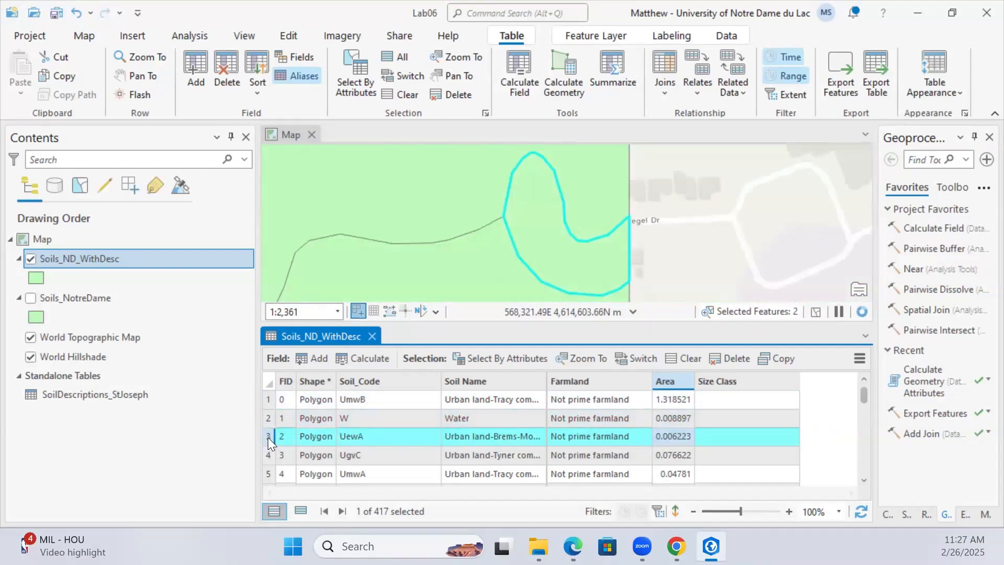
Sort the table by Area in descending order and zoom to the largest soil polygon
right_click(670, 380)
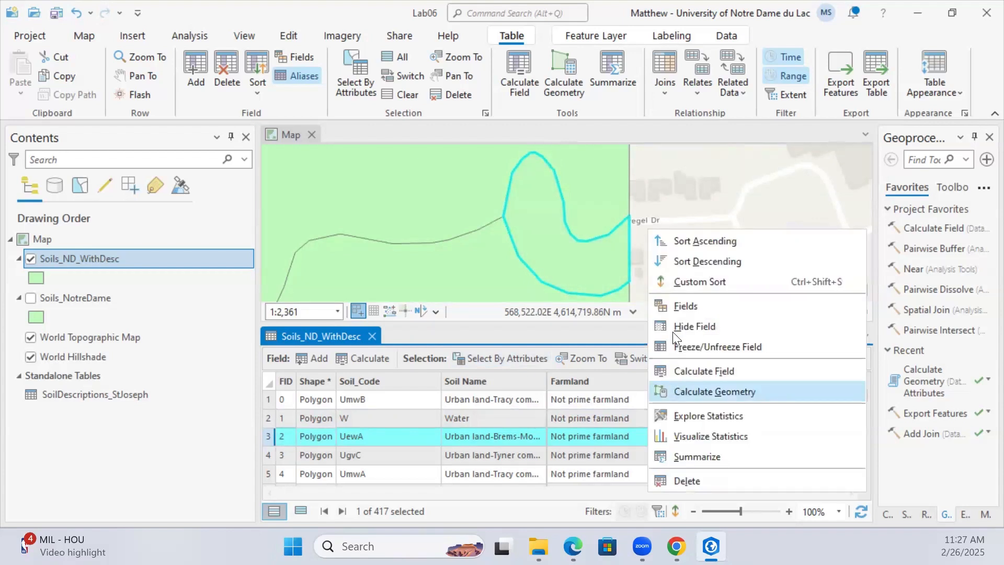
left_click(710, 262)
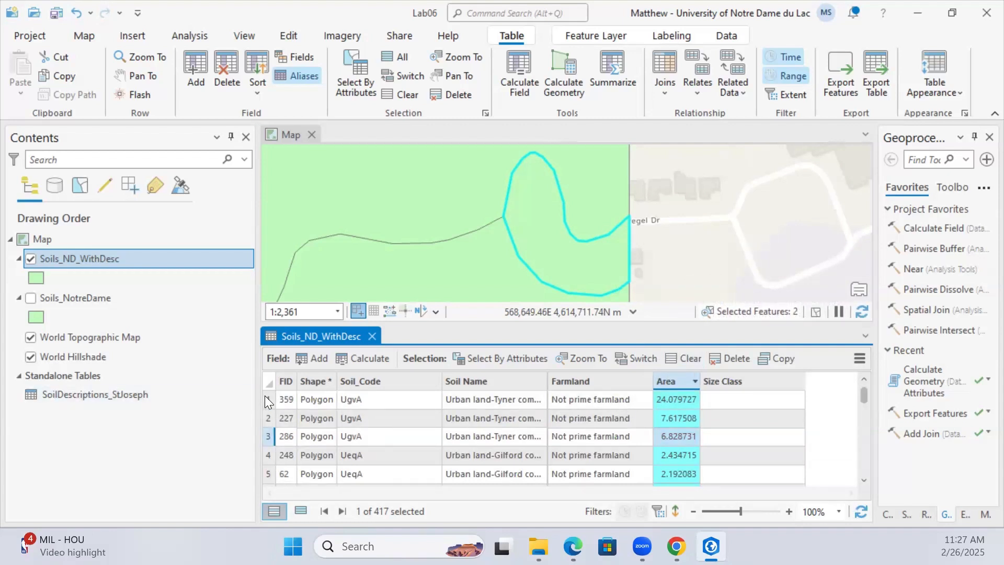
double_click(266, 400)
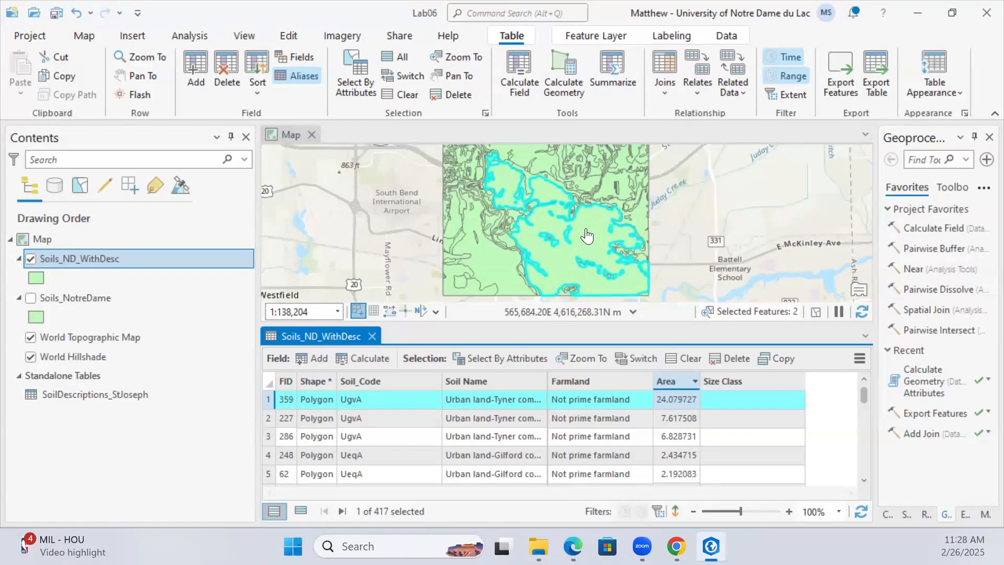
Reopen Calculate Geometry for the Area field, examine the available geometry properties, and close it without running
right_click(676, 375)
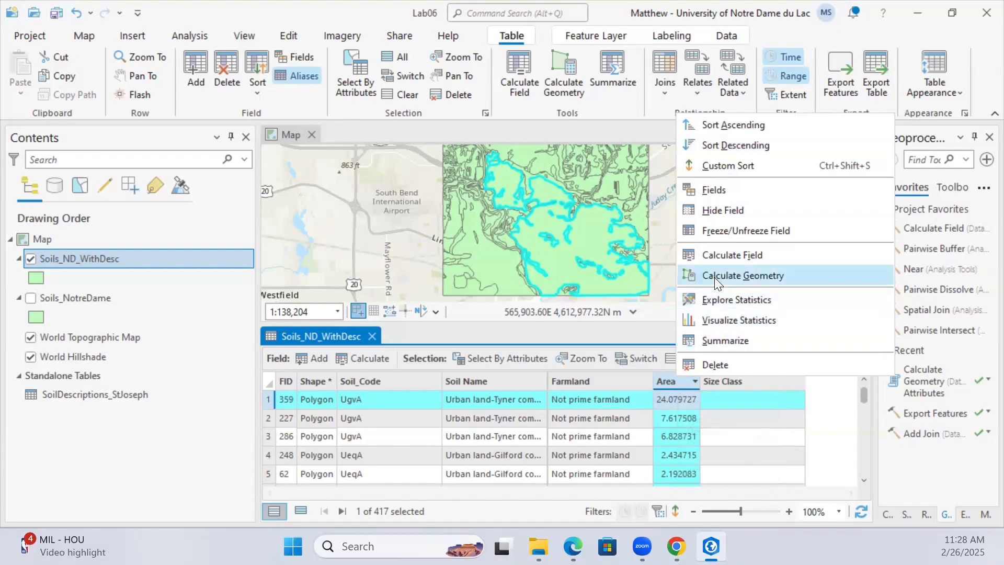
left_click(715, 277)
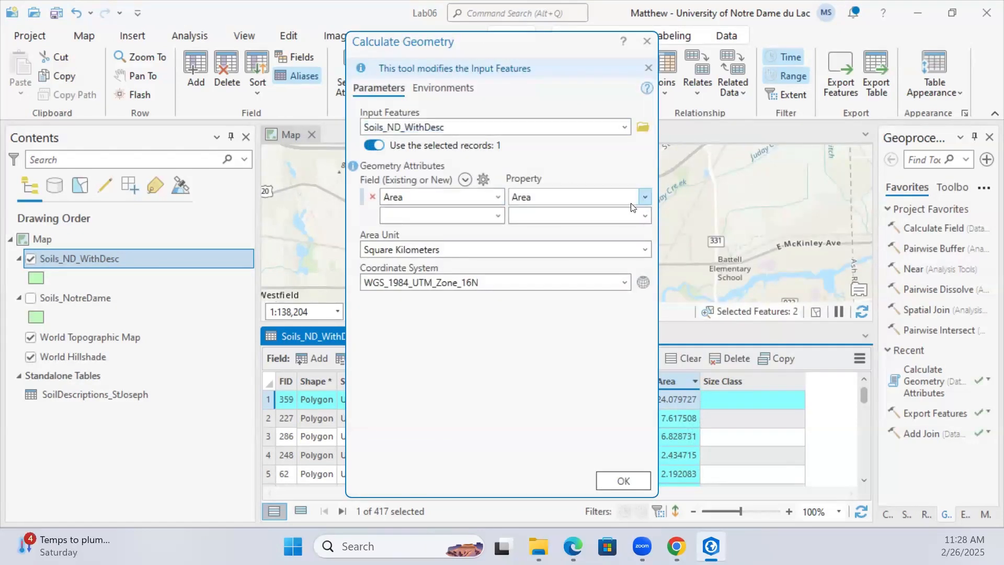
left_click(645, 198)
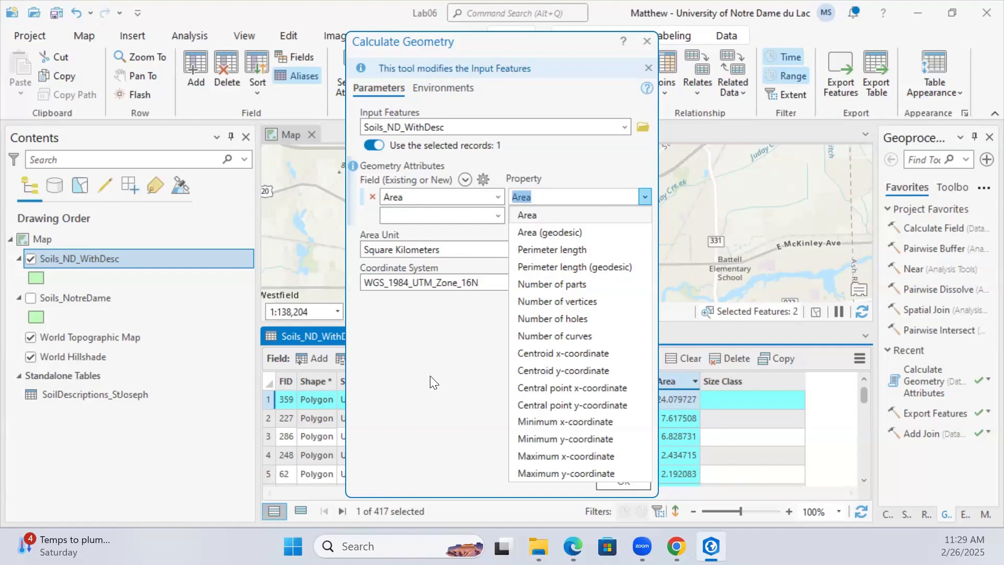
left_click(431, 382)
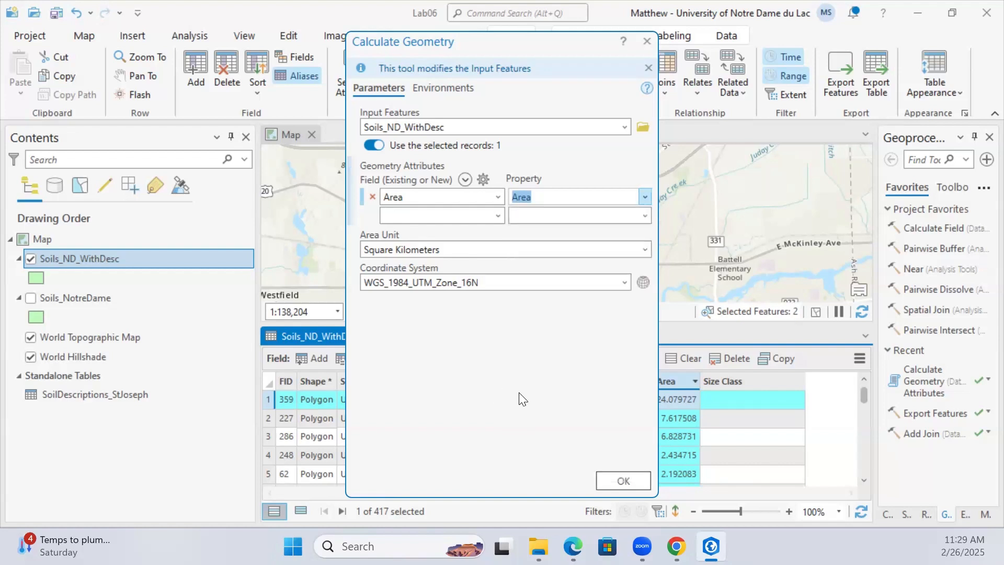
left_click(647, 41)
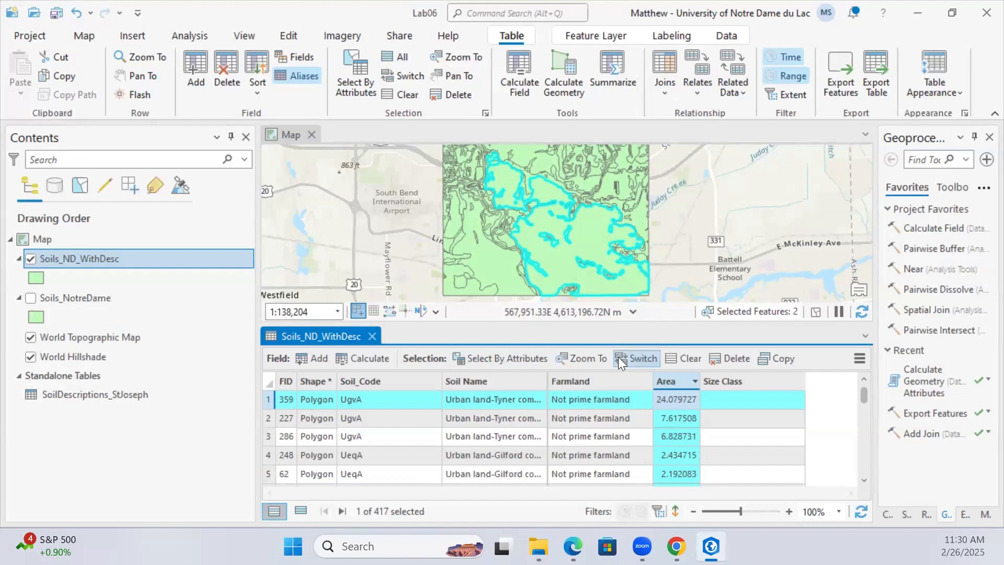
Select the Soils_ND_WithDesc records where Area is less than .05 and check the highlighted rows in the table
left_click(504, 357)
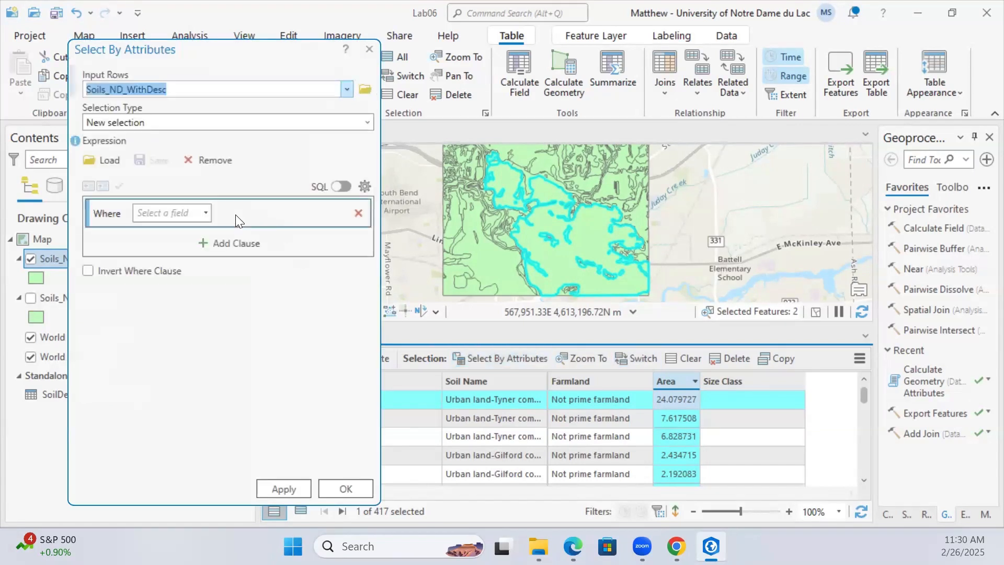
left_click(206, 213)
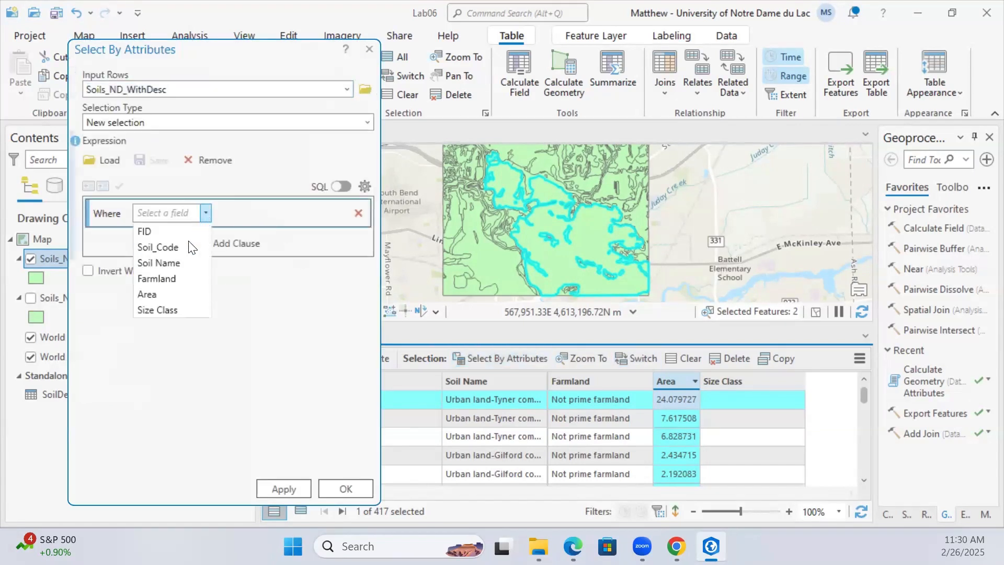
left_click(161, 289)
left_click(259, 212)
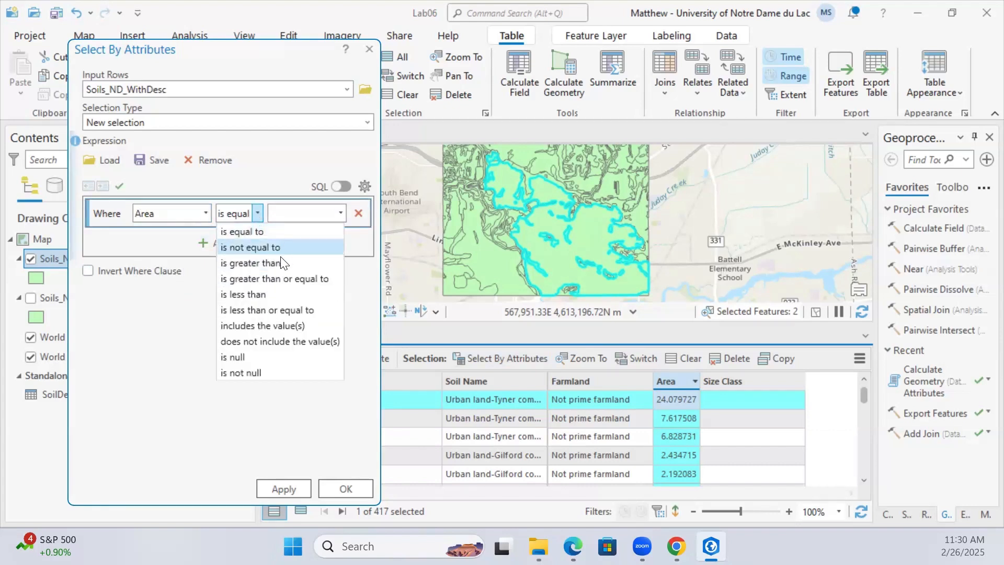
left_click(279, 297)
left_click(339, 215)
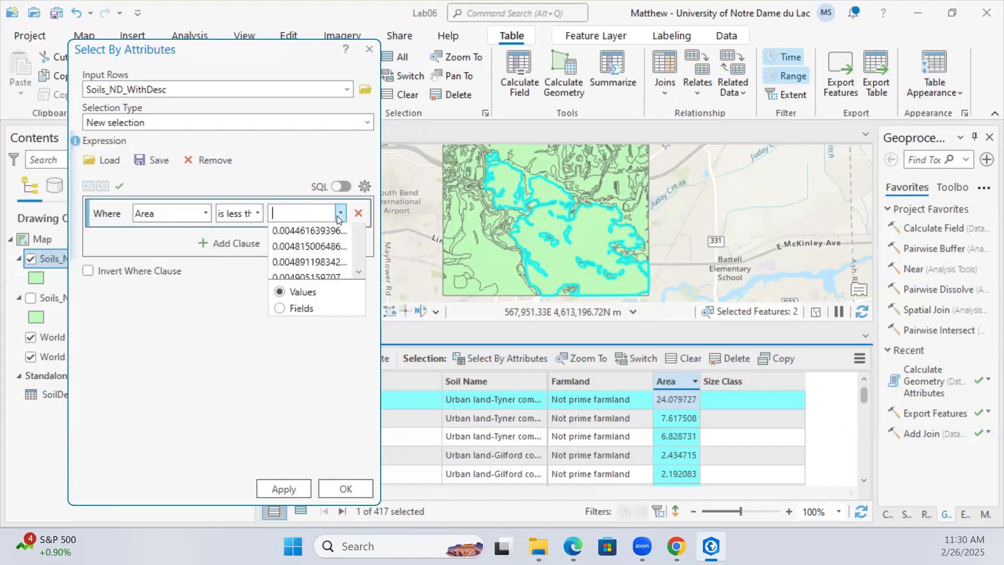
left_click(341, 213)
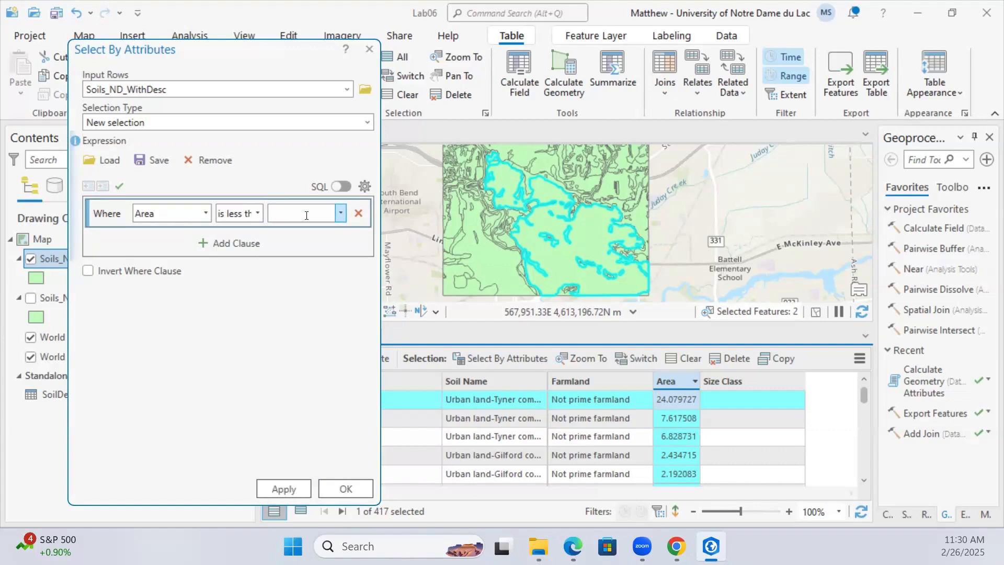
type(".05")
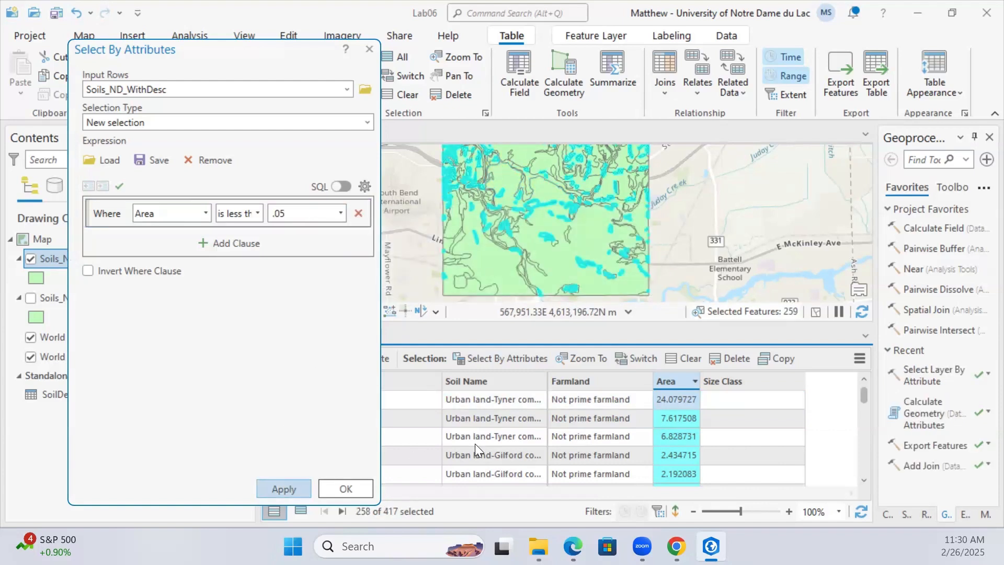
scroll(523, 419, "down", 10)
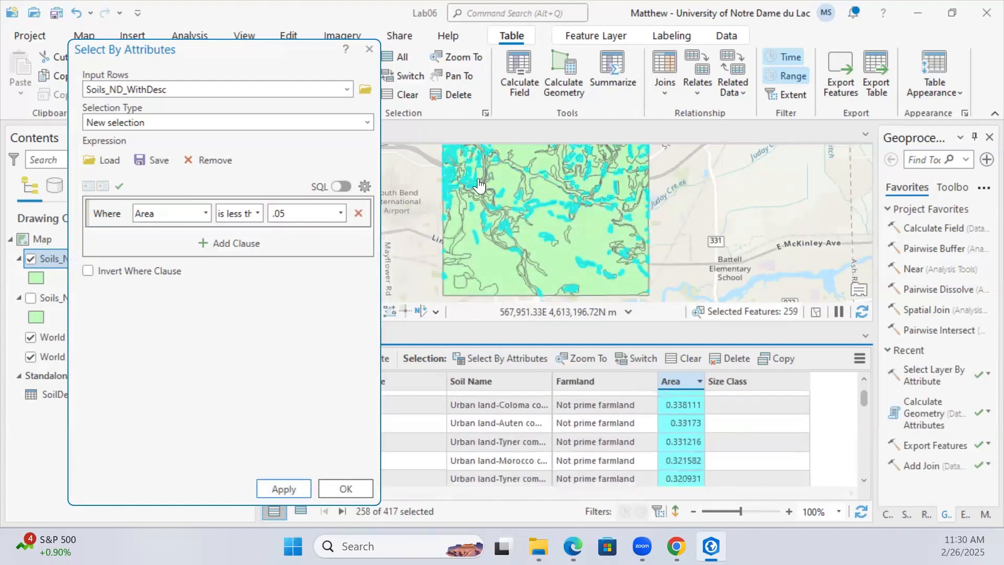
scroll(591, 439, "down", 10)
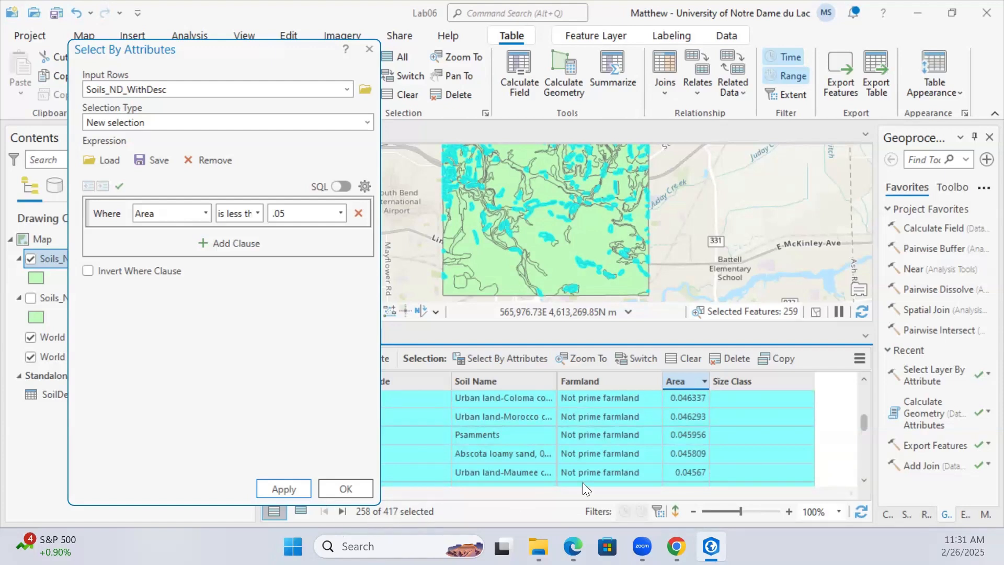
Calculate the Size Class field as "Small" for the selected records, check the filled rows, and close the calculation
right_click(741, 382)
left_click(746, 374)
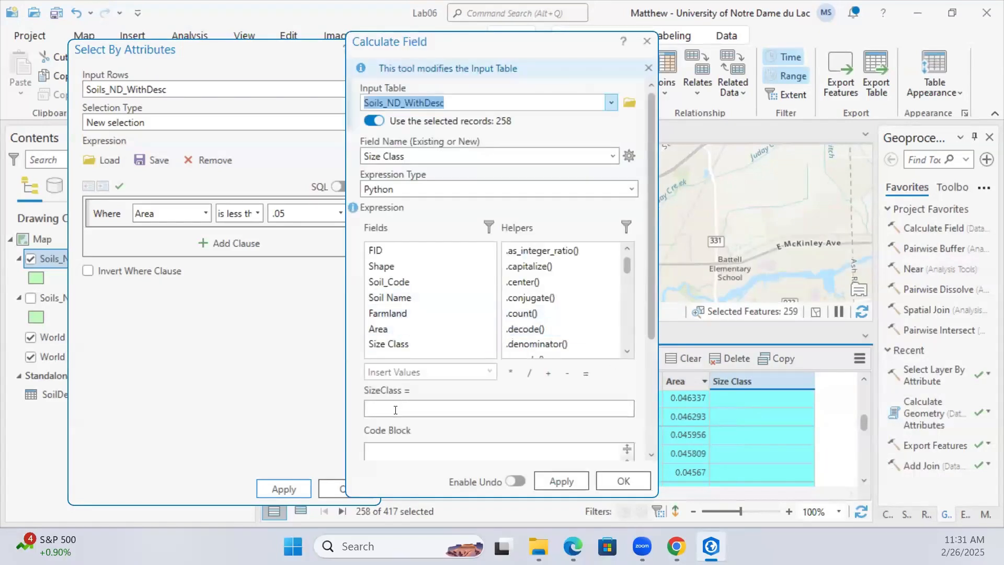
left_click(399, 407)
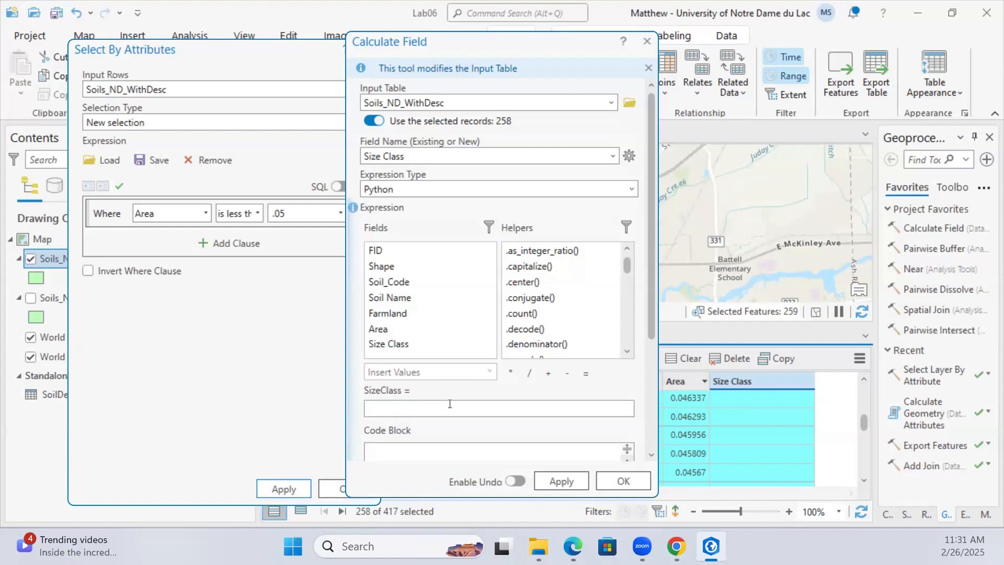
type("\"Small\"")
left_click(546, 486)
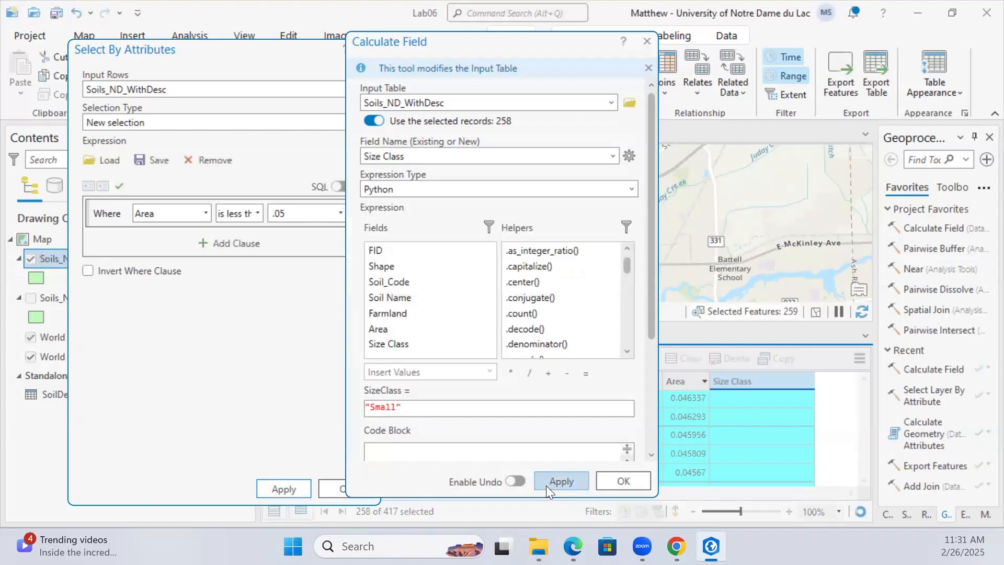
scroll(756, 445, "down", 20)
scroll(764, 450, "up", 3)
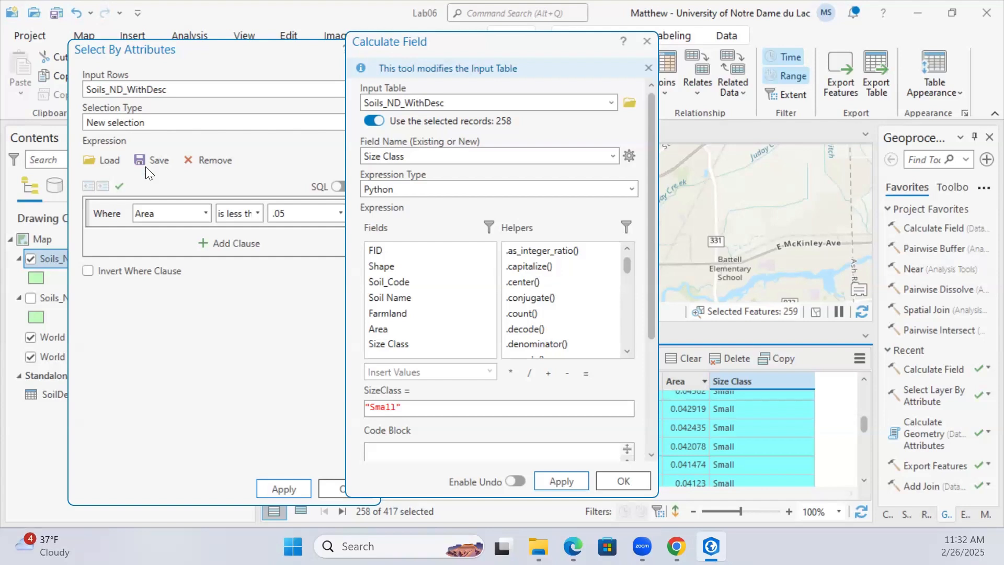
left_click(643, 45)
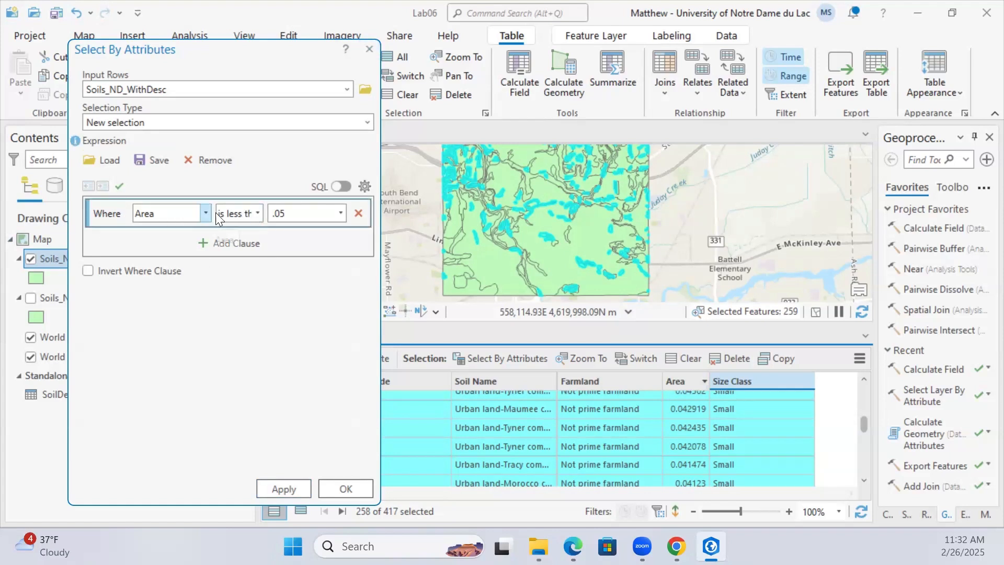
left_click(257, 213)
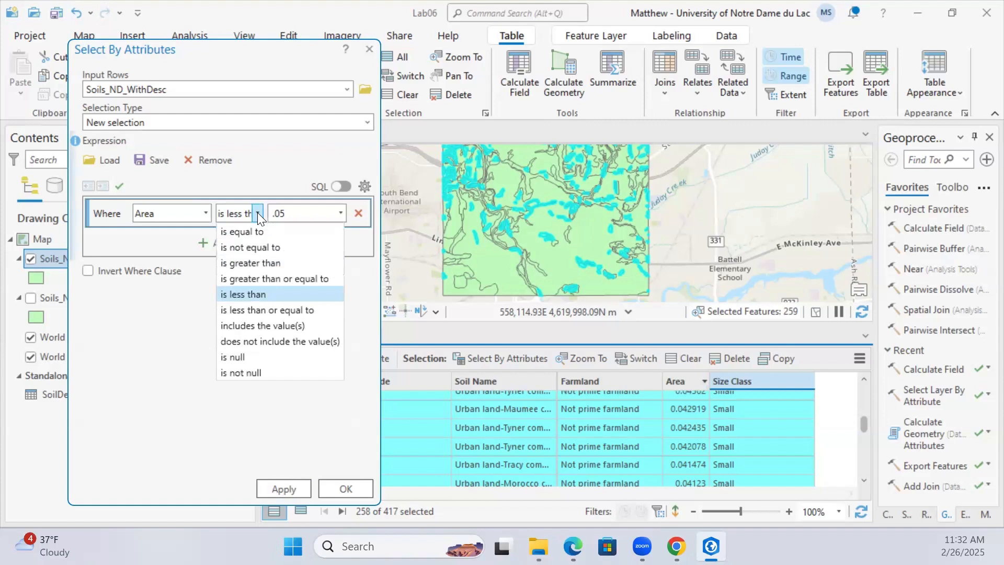
left_click(276, 281)
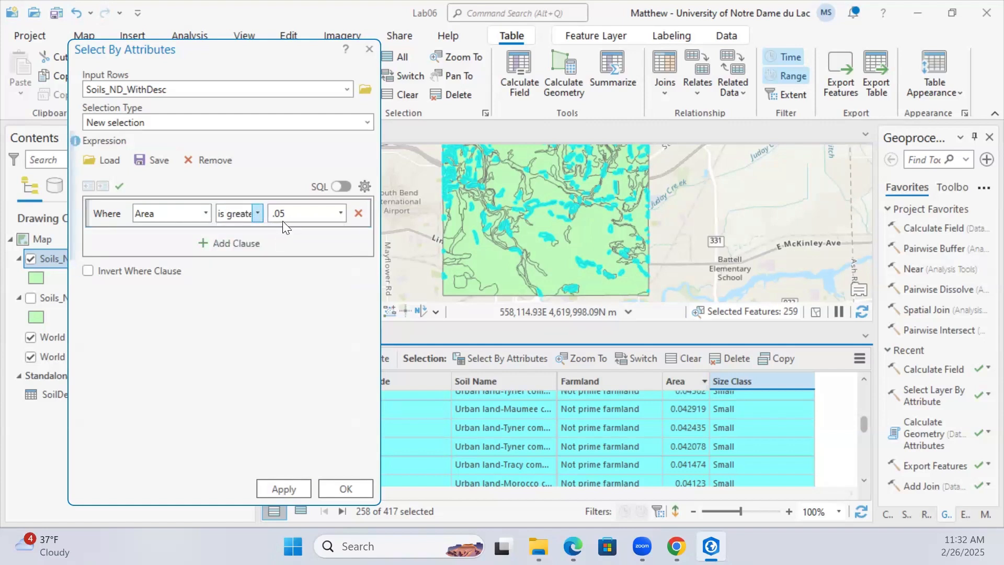
left_click(225, 244)
left_click(206, 246)
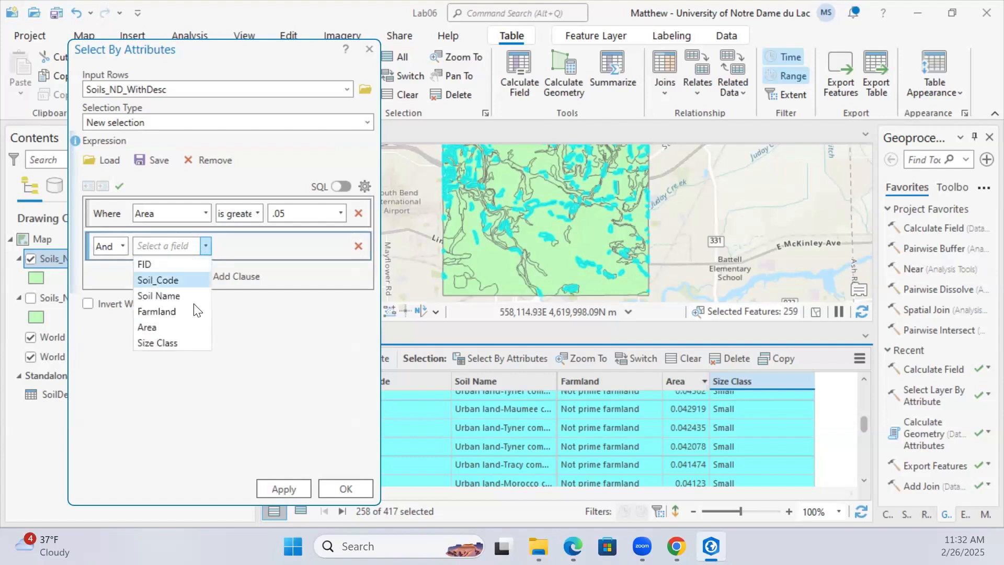
left_click(181, 328)
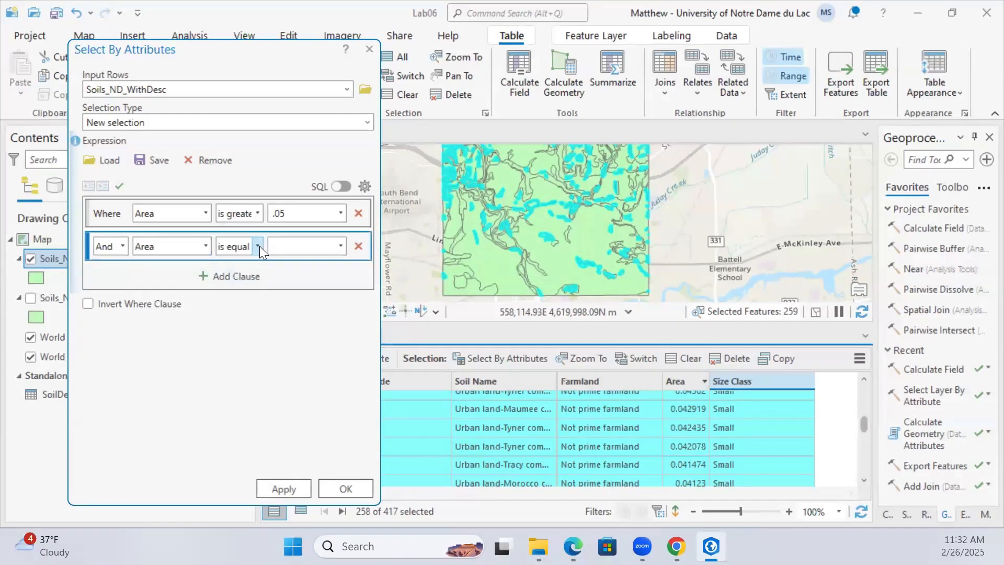
left_click(258, 245)
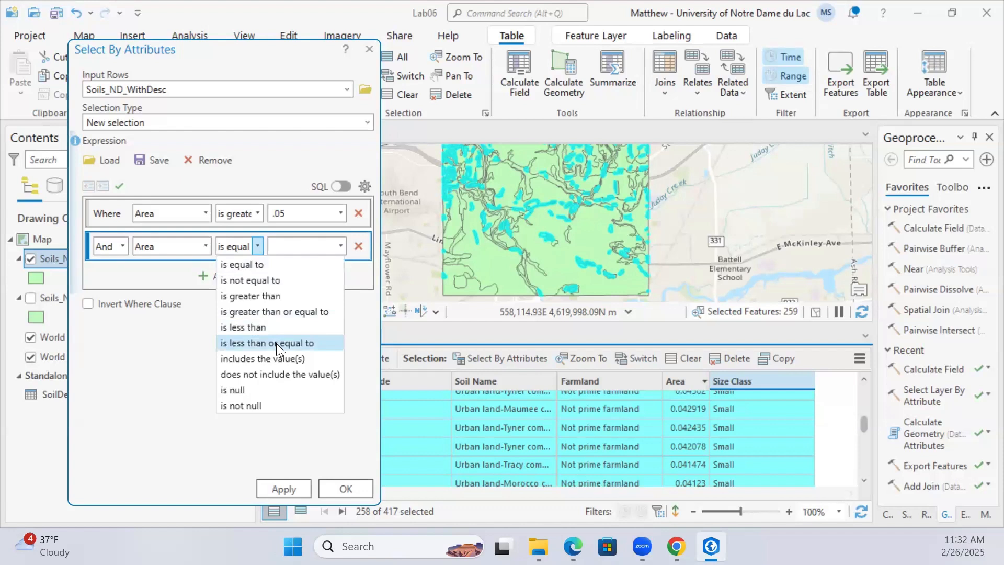
left_click(270, 327)
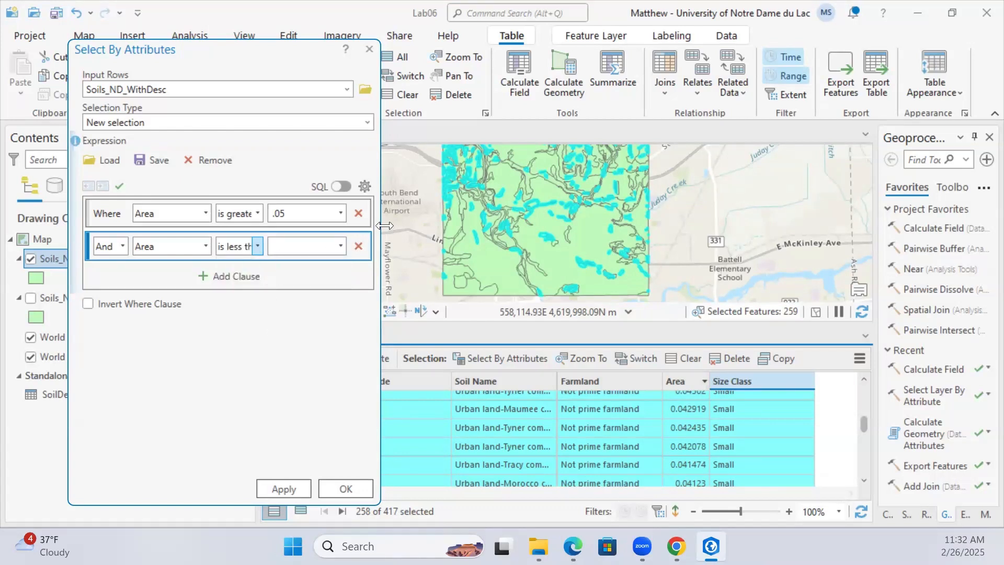
left_click(295, 247)
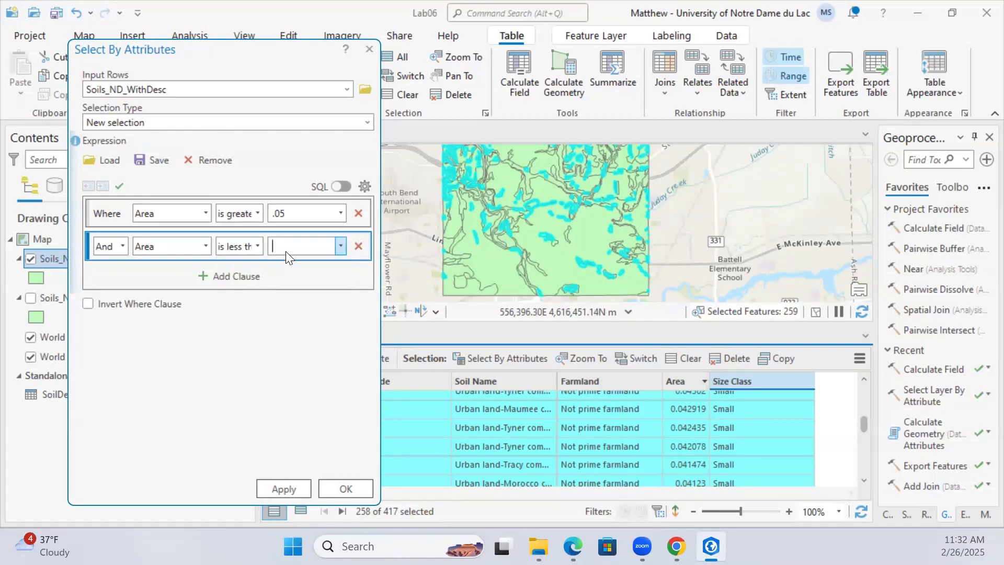
type("1")
key("Delete")
left_click(369, 49)
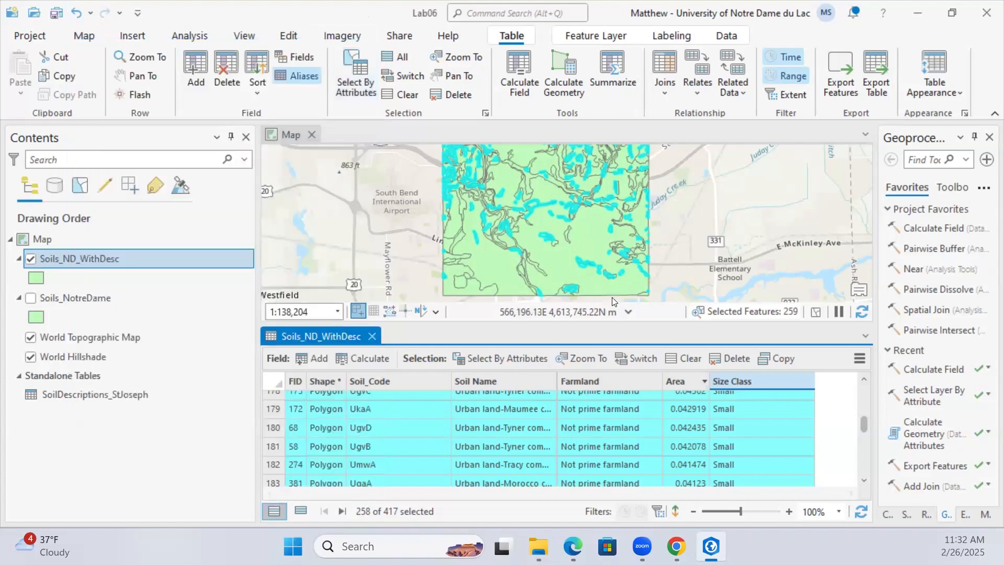
Reopen Calculate Field for Size Class, stop limiting it to the selected records, keep Python, and enlarge the dialog to reach the expression
right_click(736, 381)
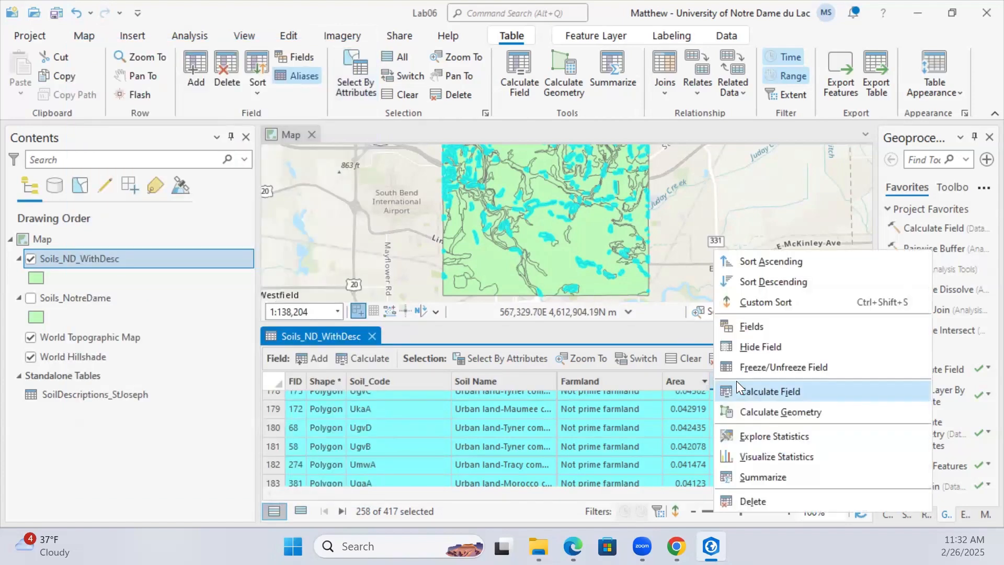
left_click(765, 395)
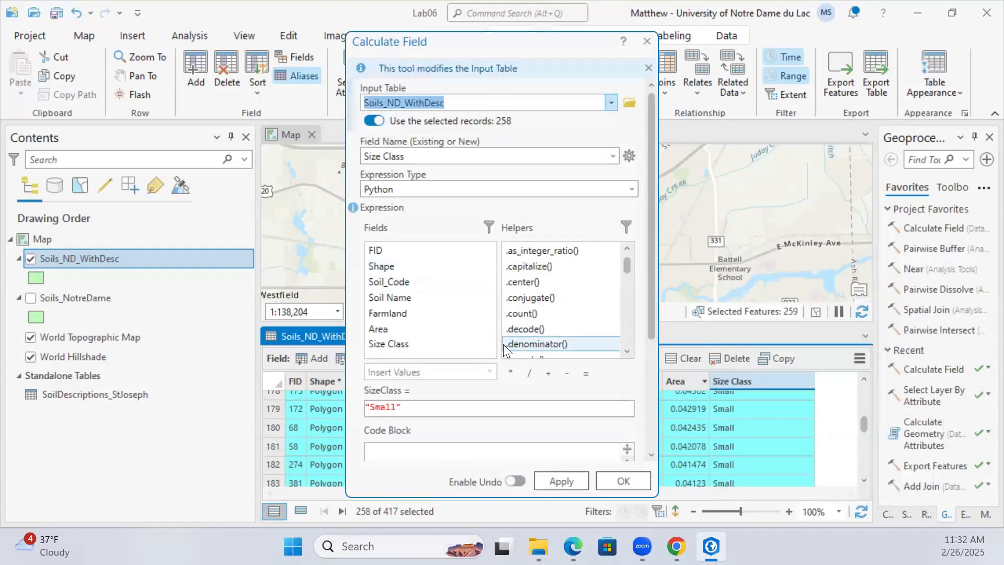
scroll(503, 344, "down", 1)
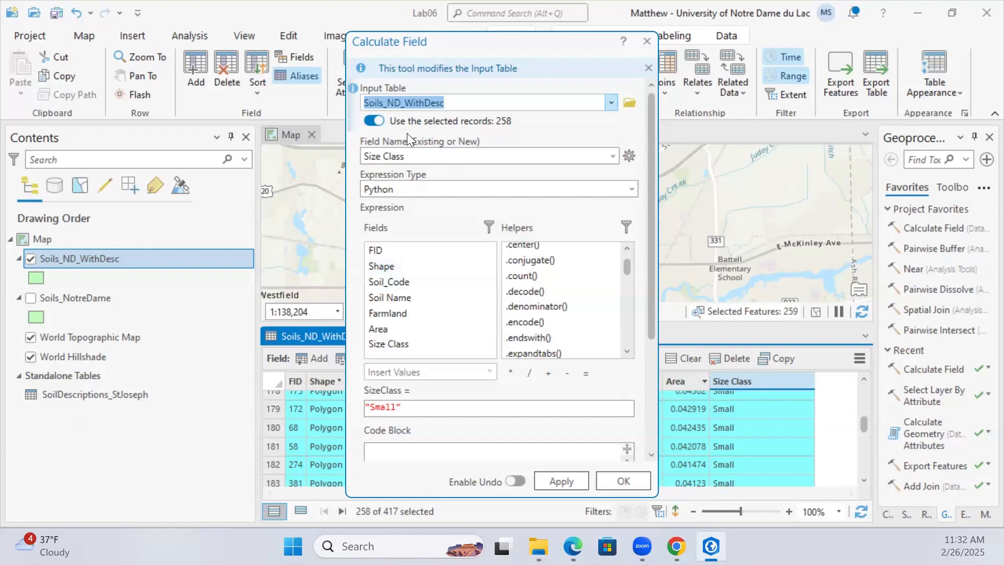
left_click(373, 122)
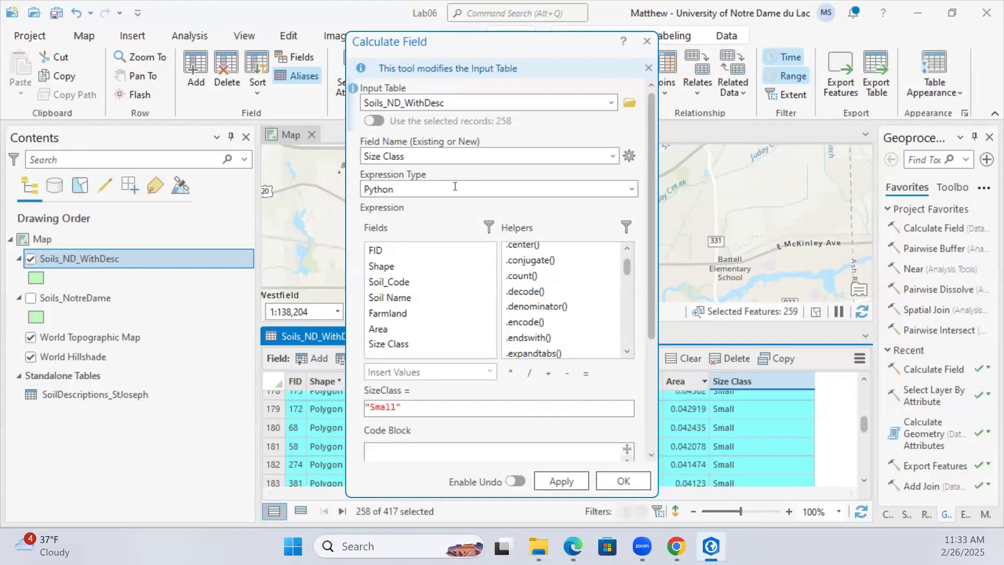
left_click(632, 191)
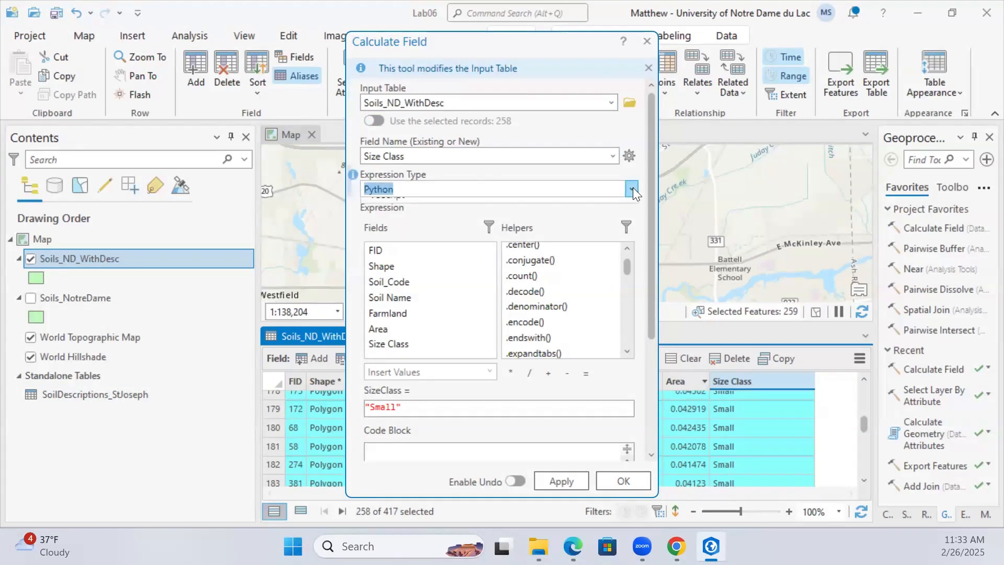
left_click(401, 208)
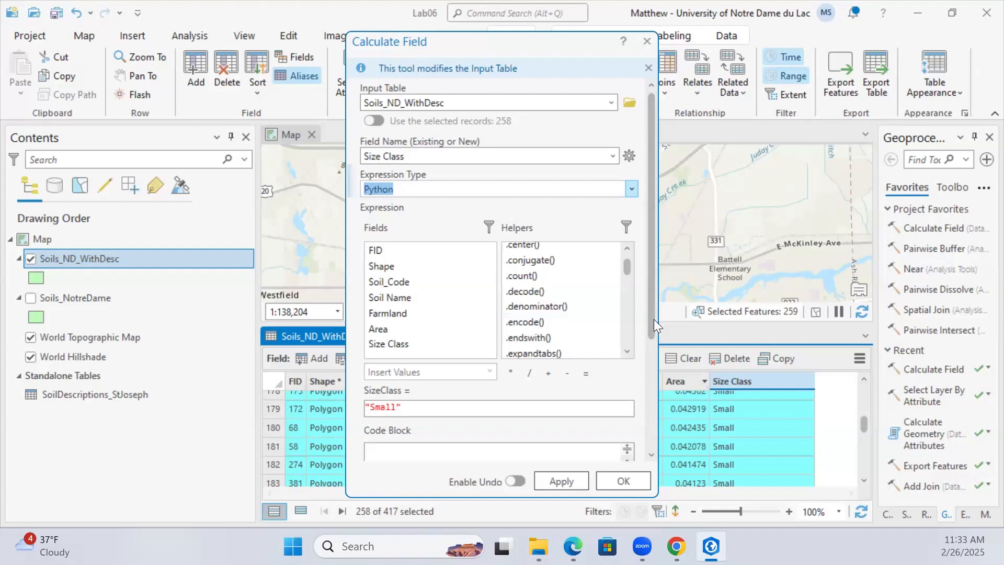
left_click_drag(658, 321, 713, 435)
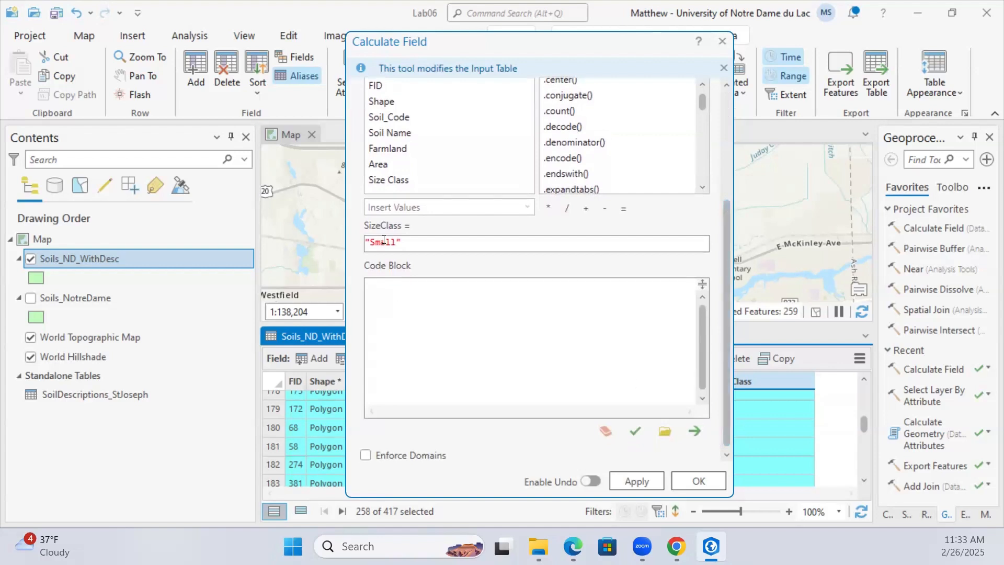
Extend the Size Class expression to "Small" if !Area! < 0.05 else ("Medium
left_click_drag(365, 242, 405, 237)
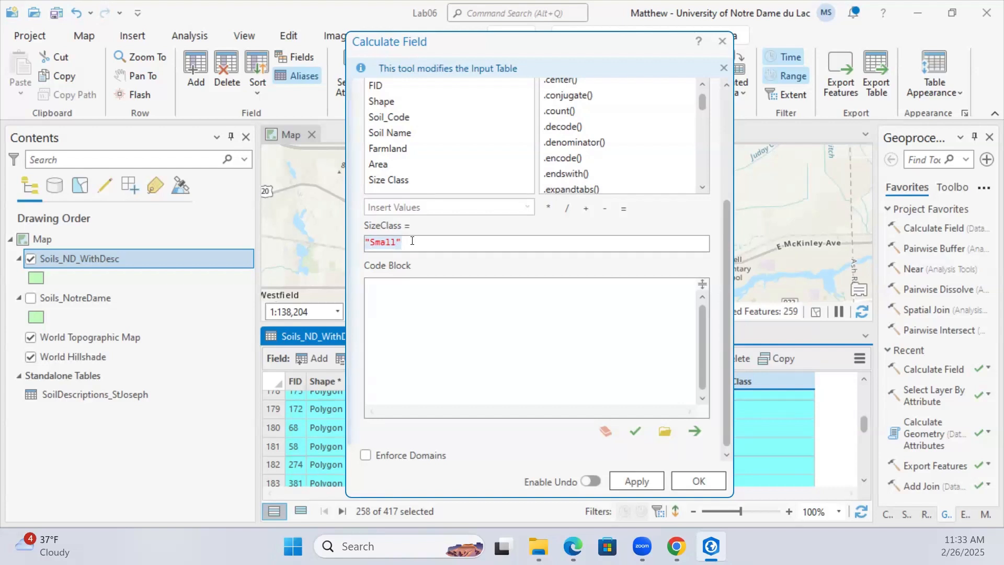
left_click(412, 241)
type("if")
double_click(402, 164)
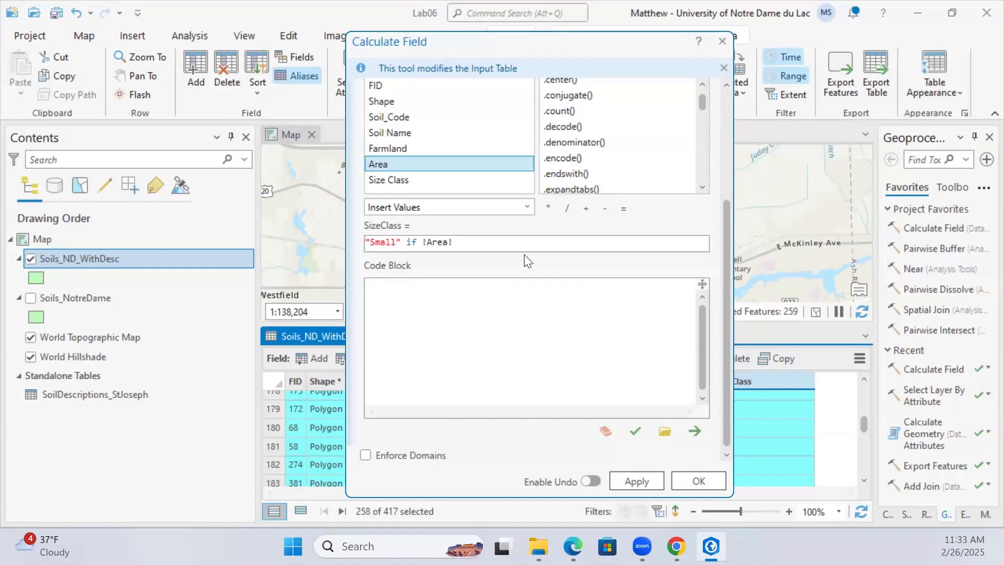
left_click(504, 241)
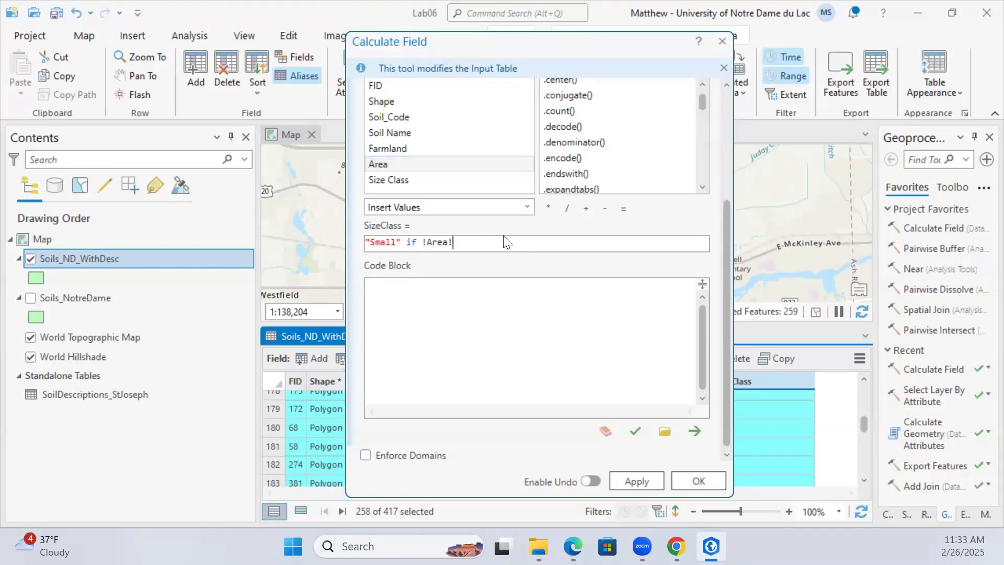
type("< 0.05 else (\"Medium")
Add an if <= comparison after Medium in the expression and insert the missing closing quotation mark around Medium
type("if")
type("<")
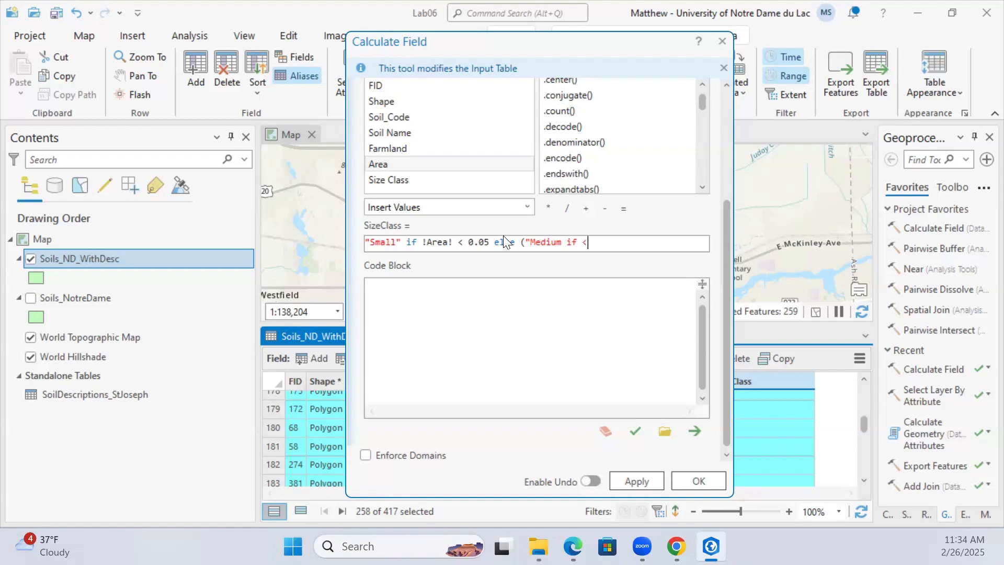
type("=")
key("Left")
key("Left")
key("Left")
key("Left")
key("Left")
key("Left")
type("\"")
key("Left")
key("Right")
key("Right")
key("Right")
key("Right")
key("Right")
key("Right")
key("Right")
Complete the condition for "Medium" in the expression as 0.05 <= !Area! < 1, without a closing parenthesis
double_click(396, 163)
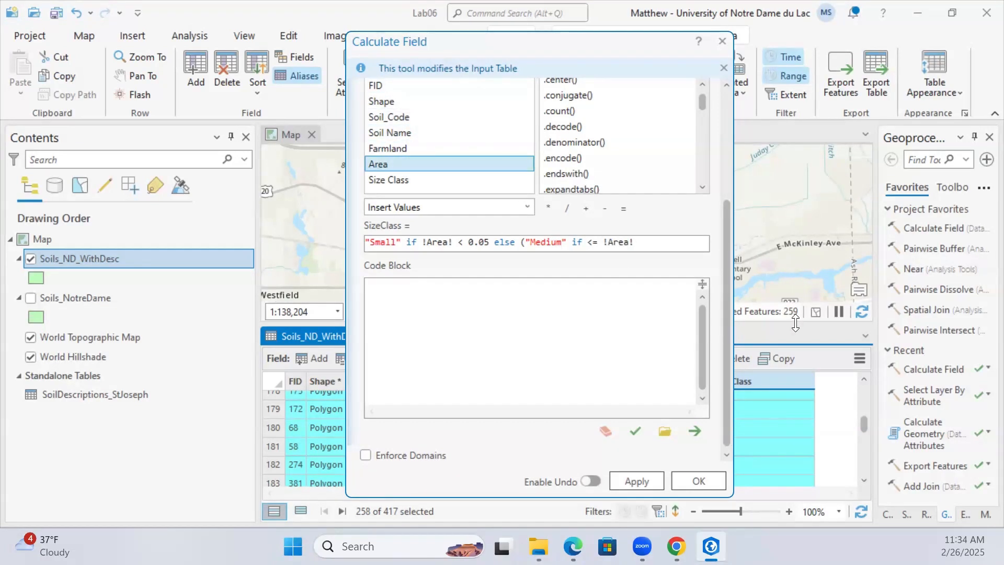
left_click(649, 244)
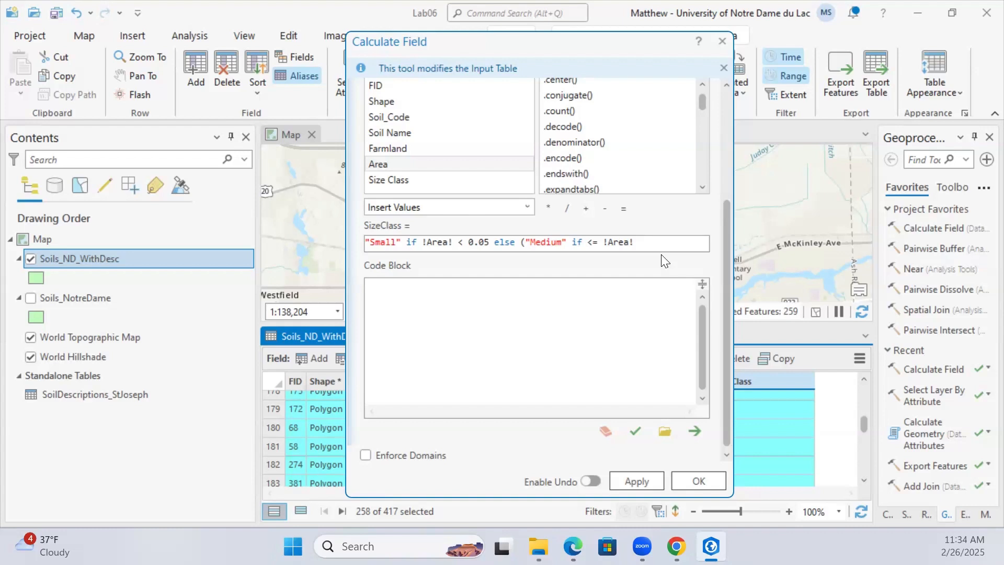
key("Left")
key("Left")
key("Left")
key("Left")
key("Left")
key("Left")
key("Left")
key("Left")
key("Left")
type("0.05")
key("End")
type("< 1)")
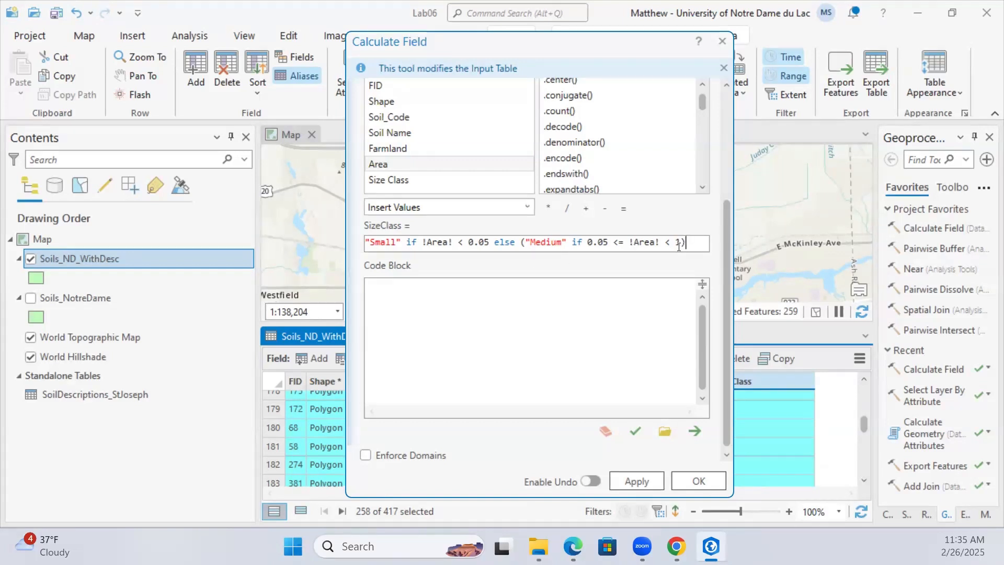
key("BackSpace")
Append the branch else ("Large" if !Area!>= 1 to the Size Class expression
type("(")
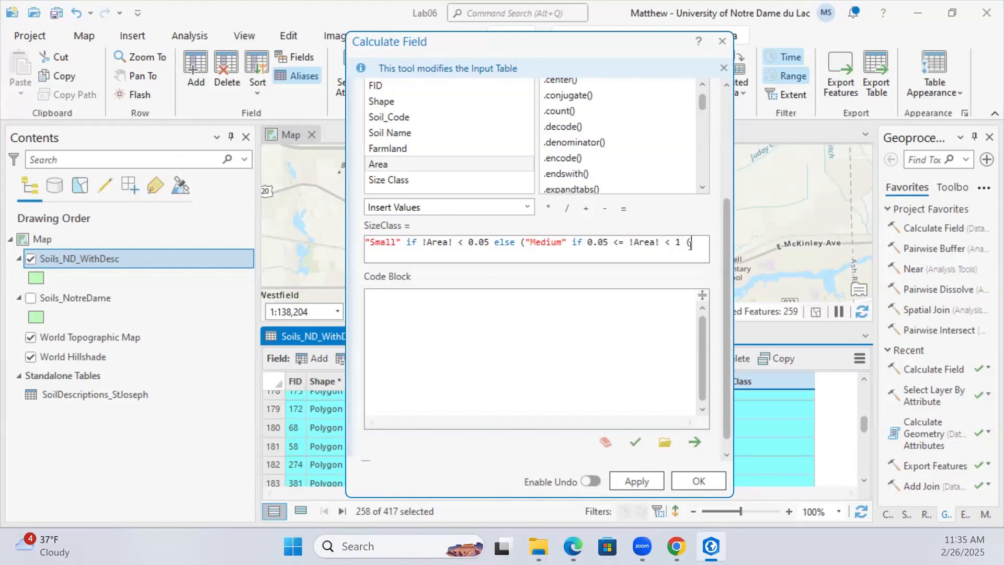
type("else")
key("BackSpace")
key("BackSpace")
key("BackSpace")
key("BackSpace")
key("BackSpace")
type("else(")
key("BackSpace")
type("(\"Large\" if")
double_click(399, 164)
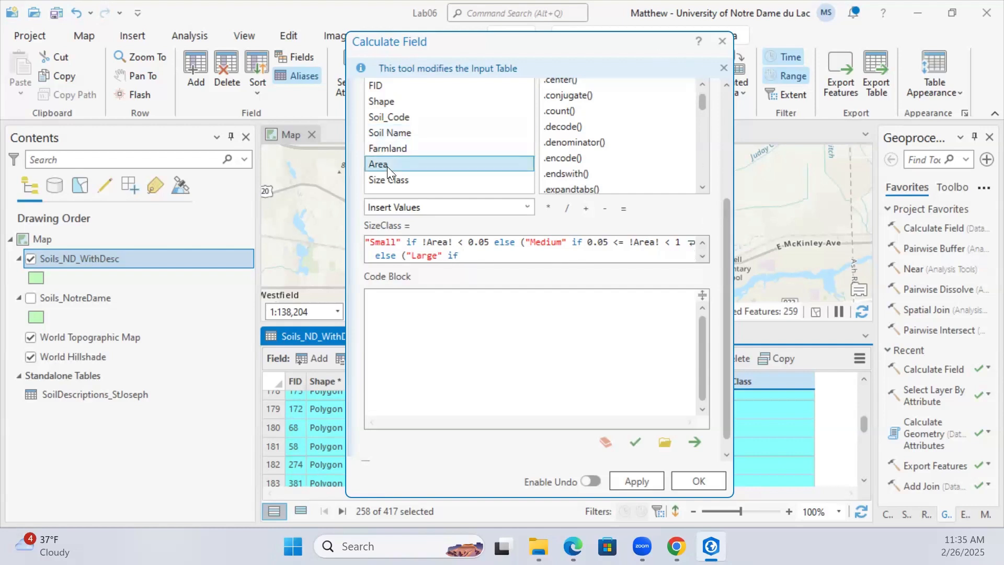
left_click(536, 259)
type(">= 1")
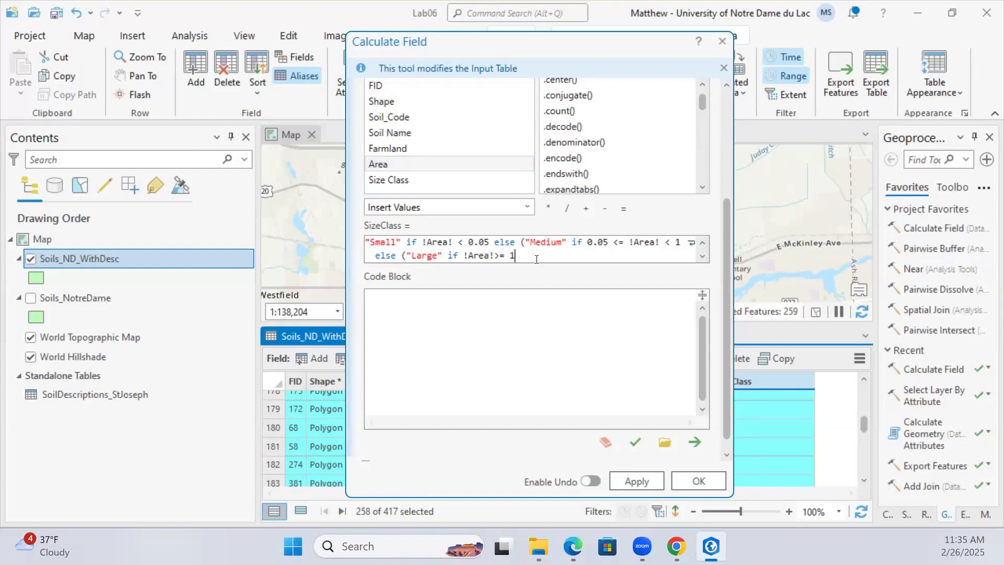
Complete the SizeClass expression with else "NULL" and both closing parentheses, and validate it
type(" else \"NULL\"))")
left_click_drag(605, 256, 340, 238)
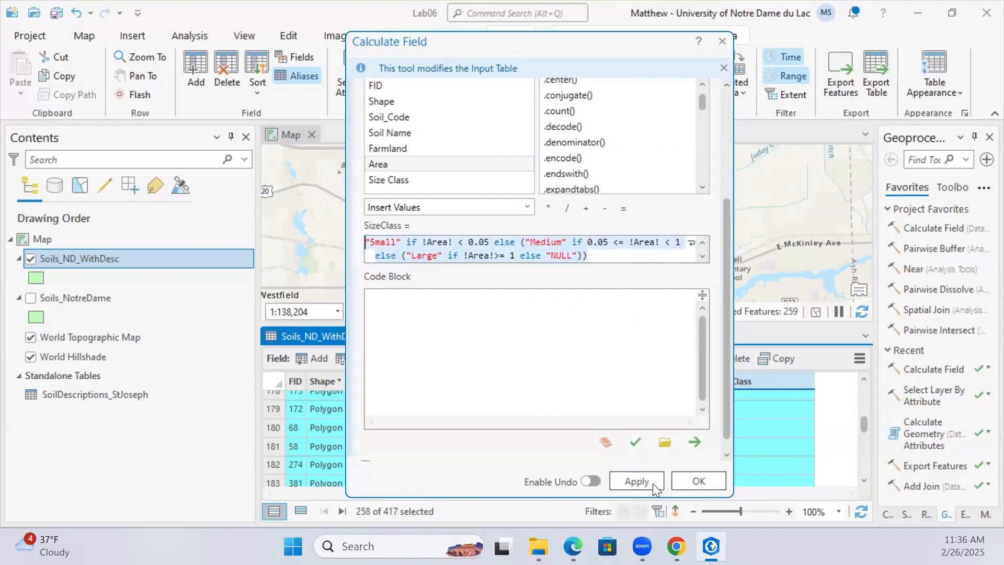
left_click(636, 443)
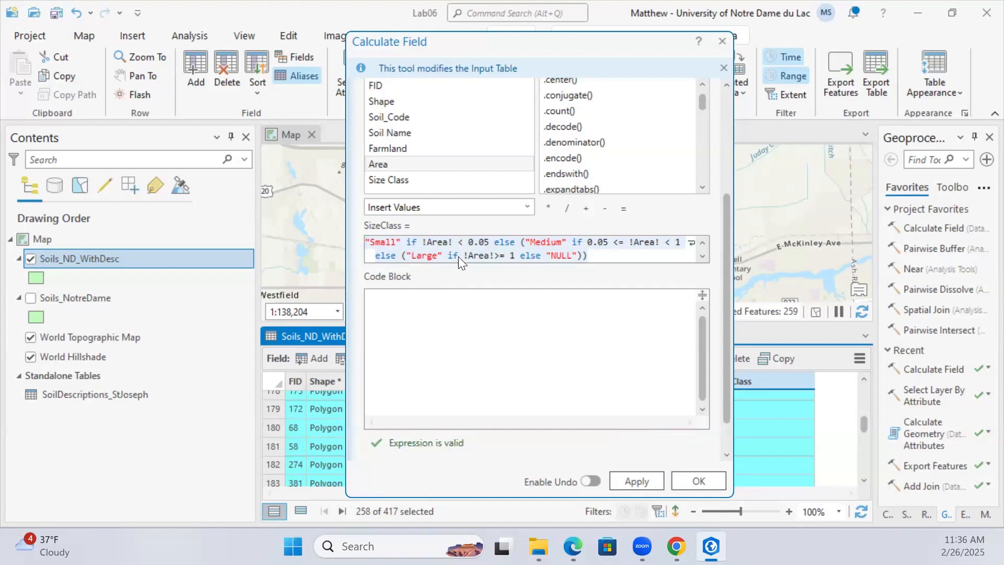
Try validating the SizeClass expression without the closing quote after Large, and restore the quote
left_click(443, 252)
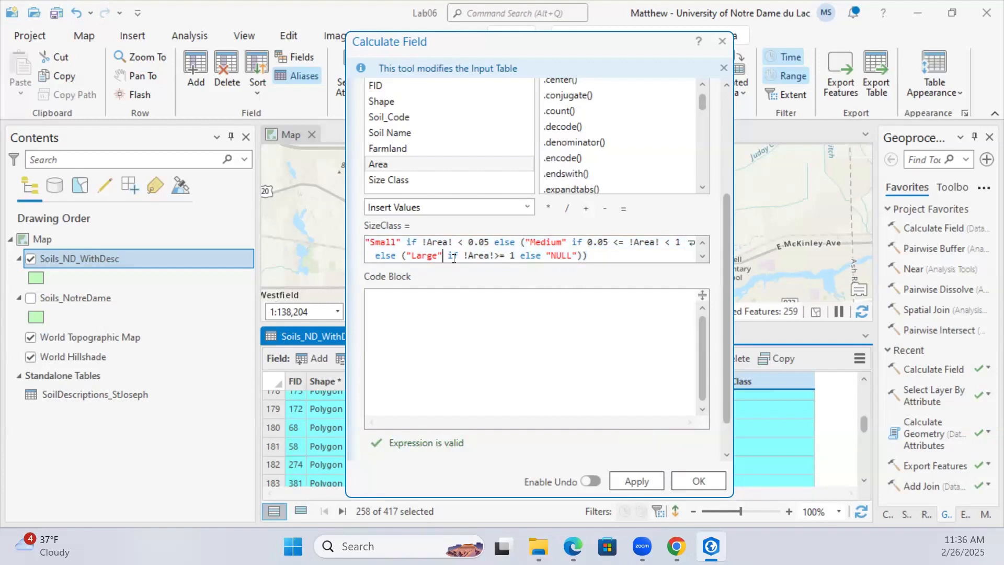
key("BackSpace")
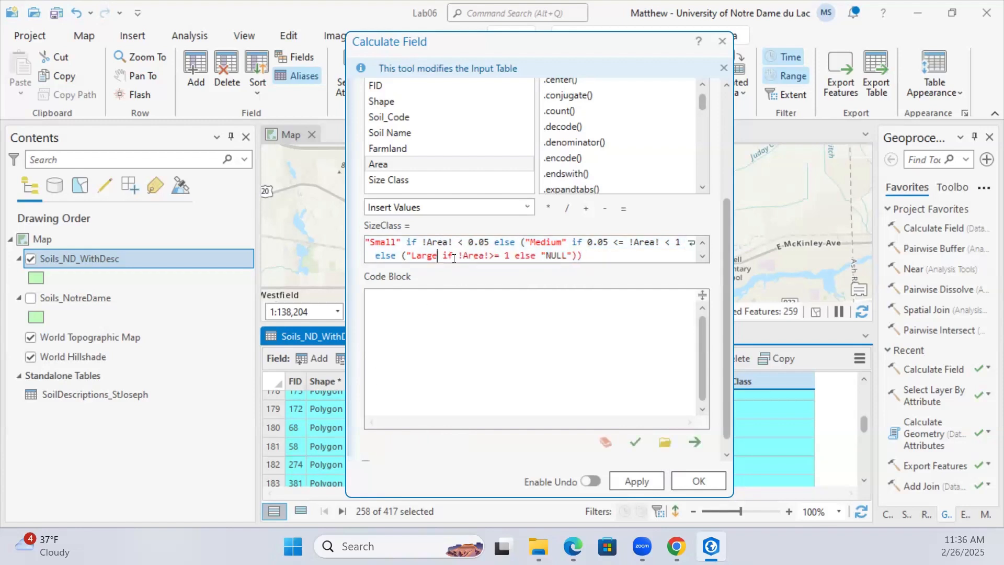
left_click(632, 444)
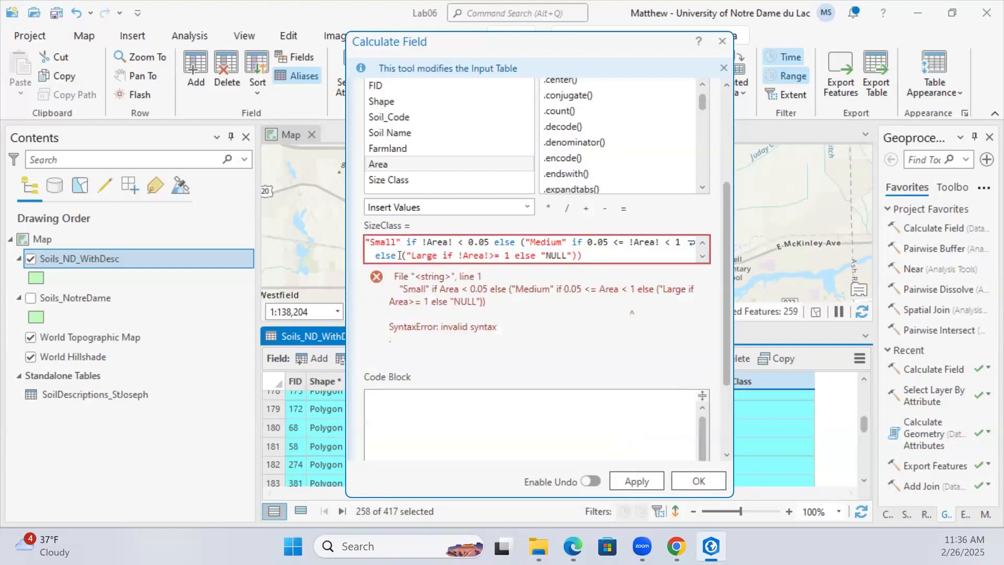
left_click(439, 256)
type("\"")
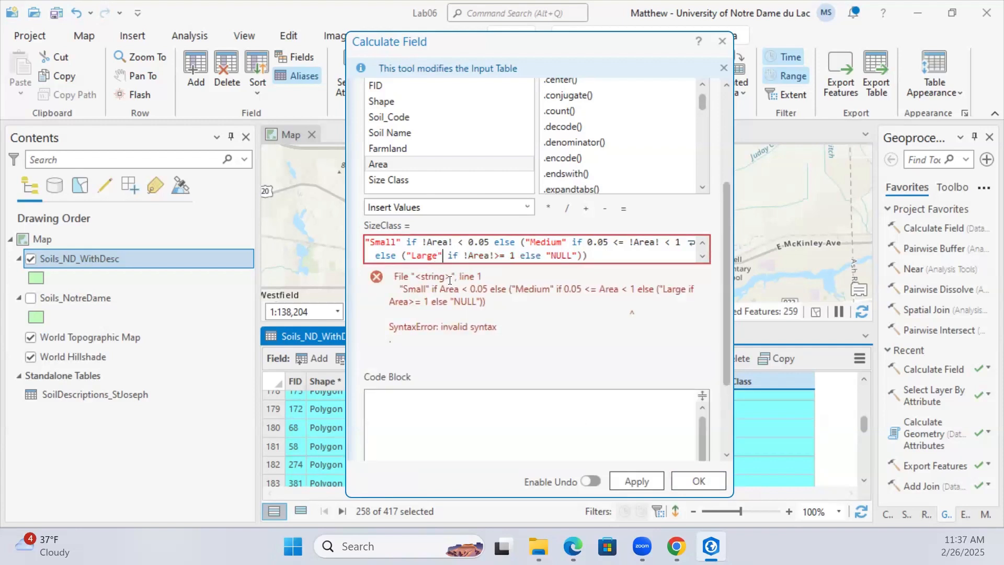
Apply the SizeClass calculation to the selected soil records, close the tool and clear the record selection
left_click(630, 485)
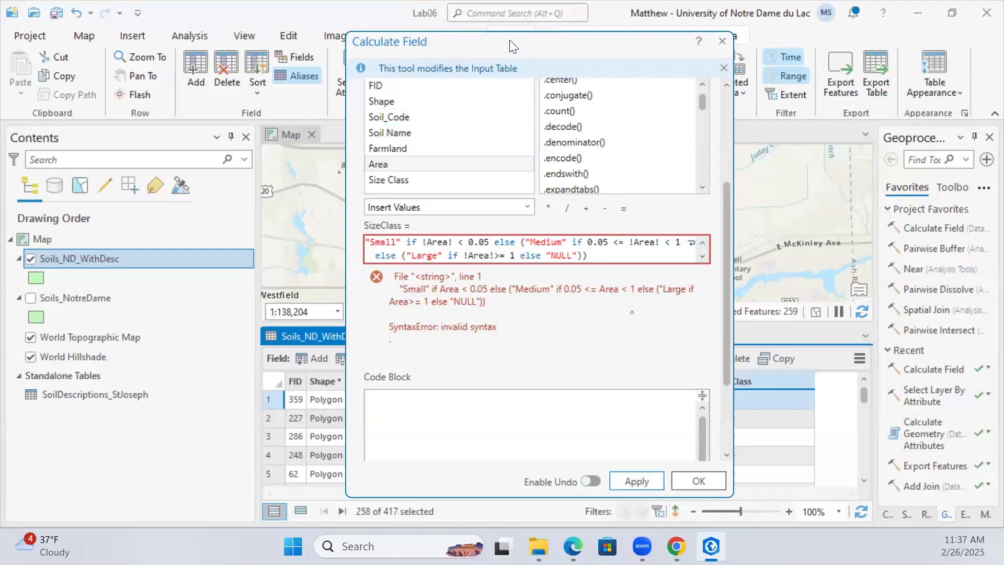
left_click_drag(519, 43, 416, 31)
scroll(737, 408, "down", 15)
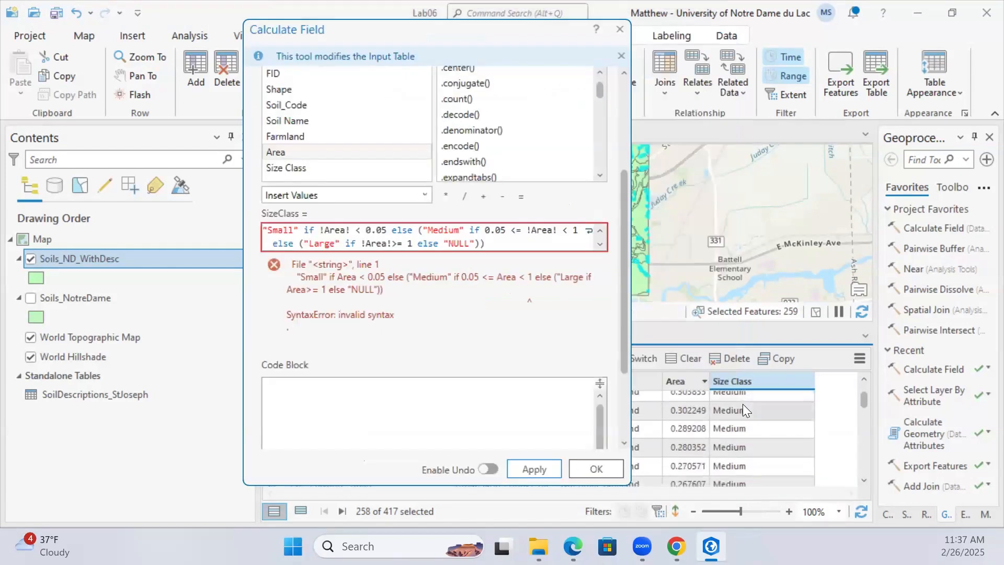
scroll(731, 436, "down", 10)
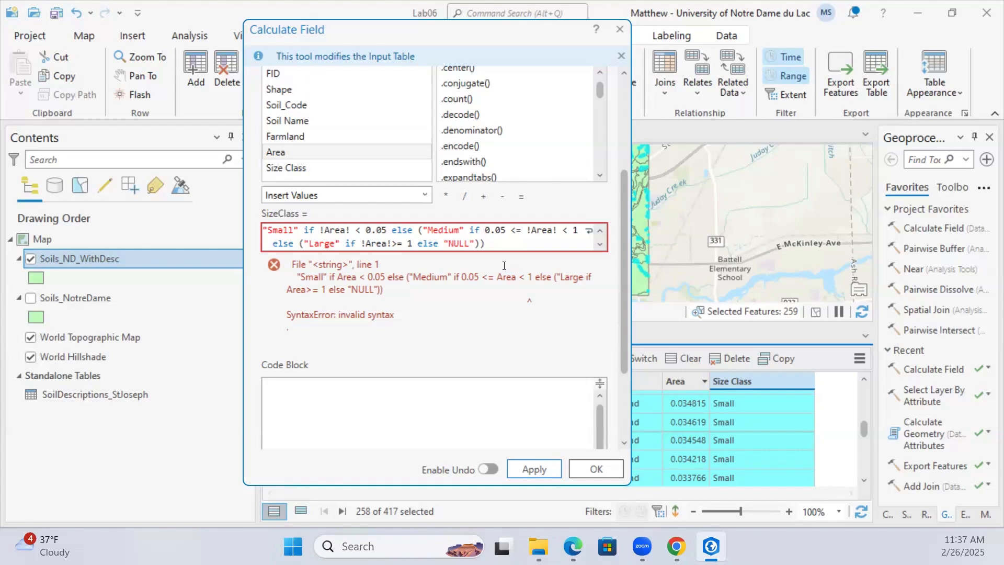
left_click(620, 30)
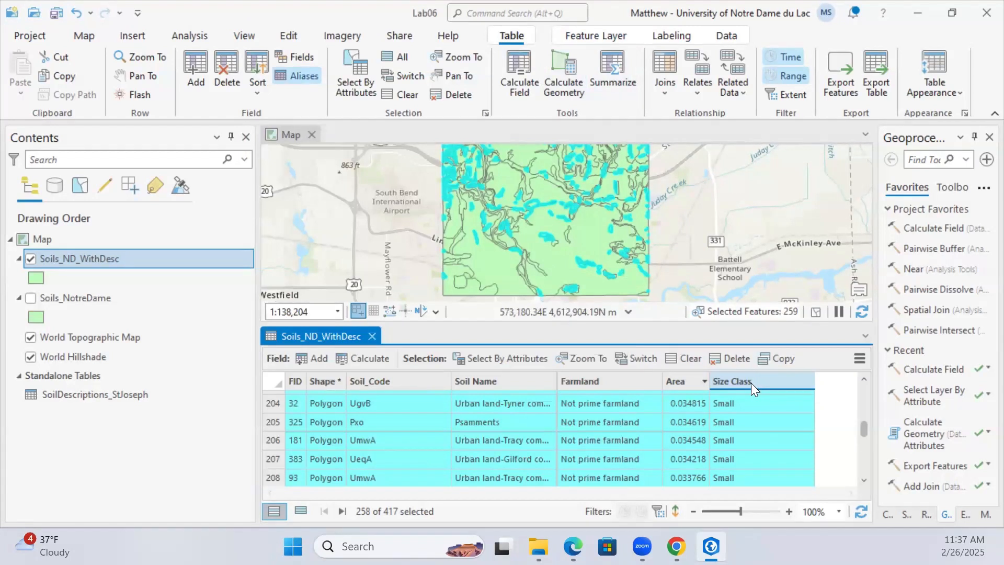
mouse_move(751, 383)
left_click(680, 359)
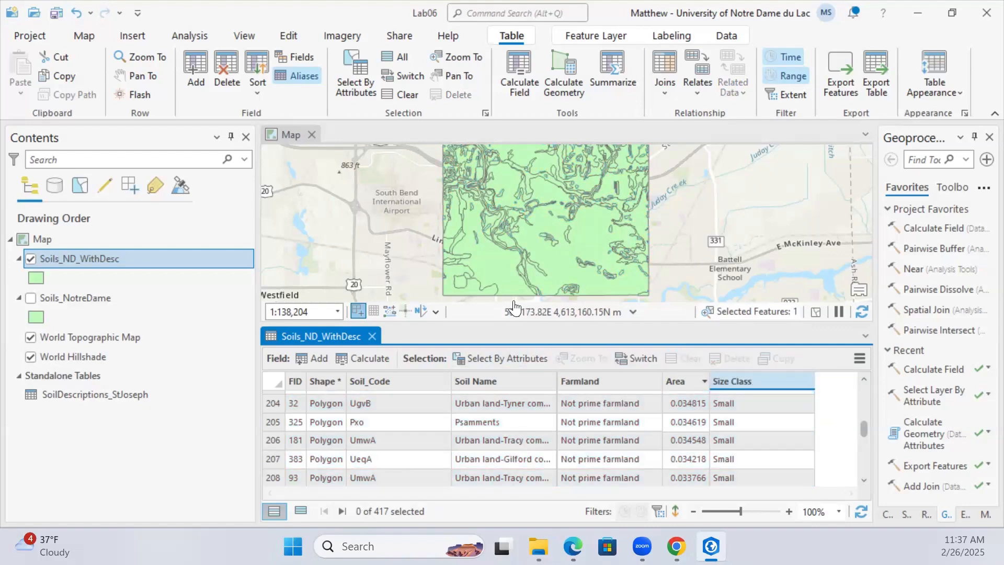
Symbolize the Soils_ND_WithDesc layer by Unique Values using the Size Class field
left_click(81, 260)
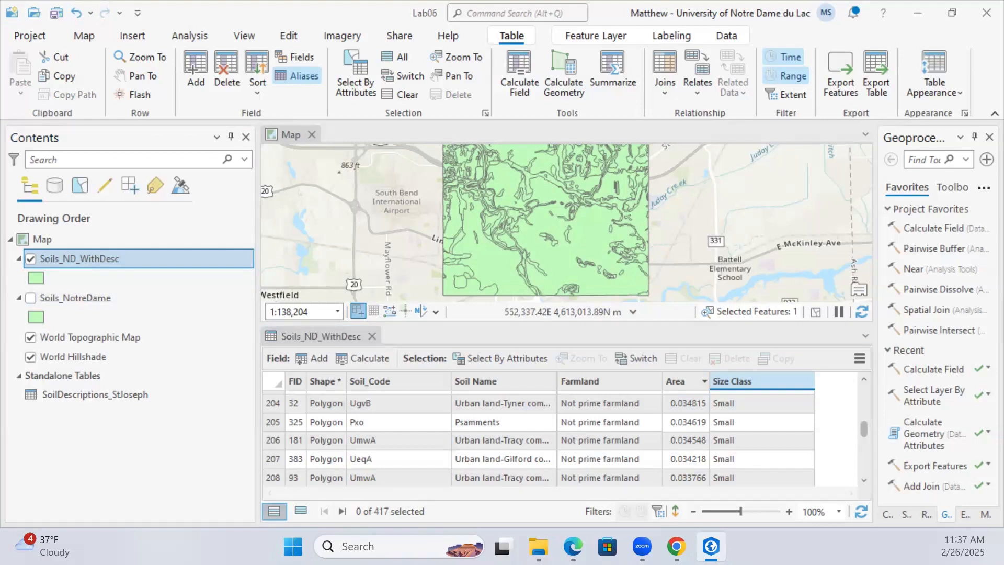
left_click(42, 279)
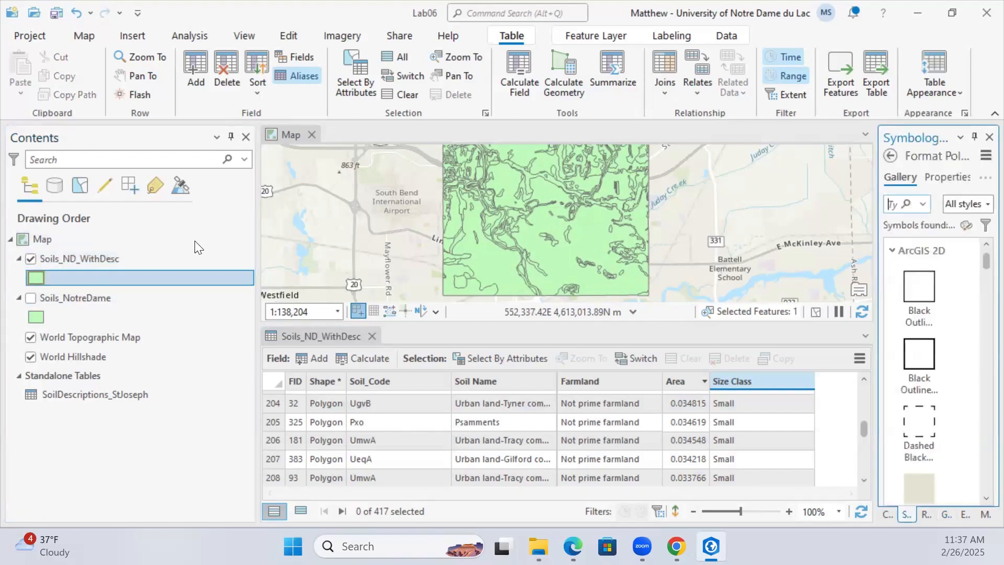
left_click_drag(877, 191, 727, 177)
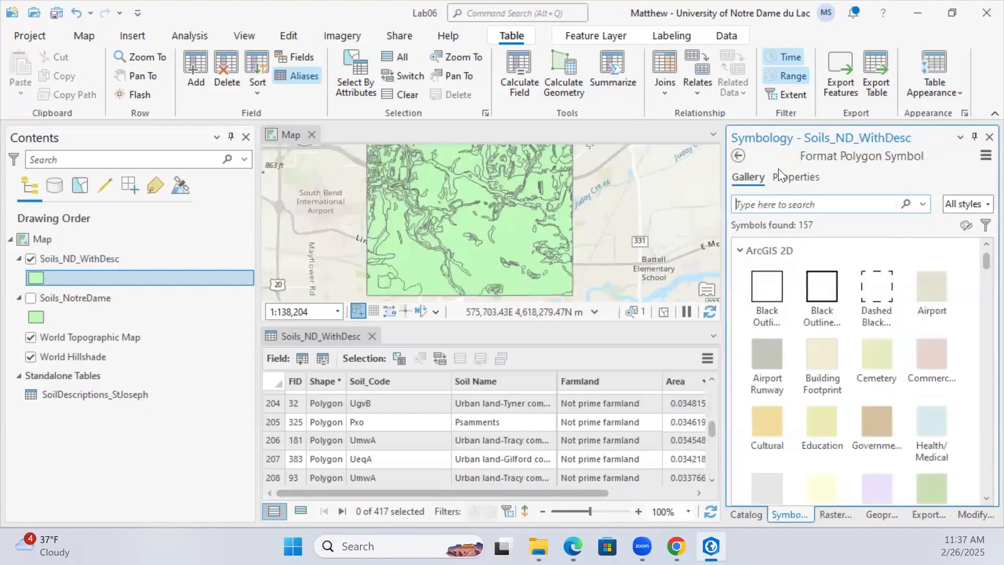
left_click(738, 155)
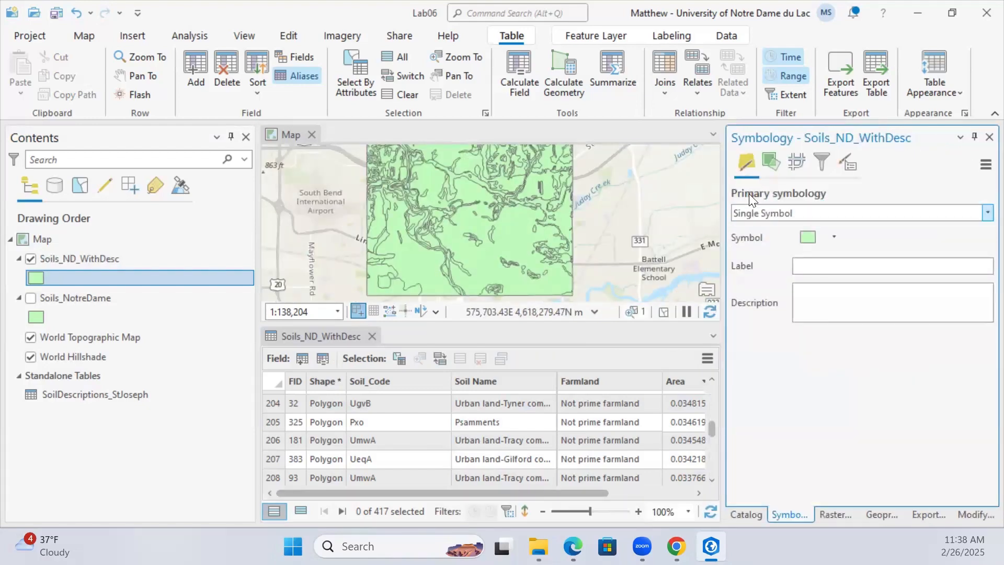
left_click(756, 213)
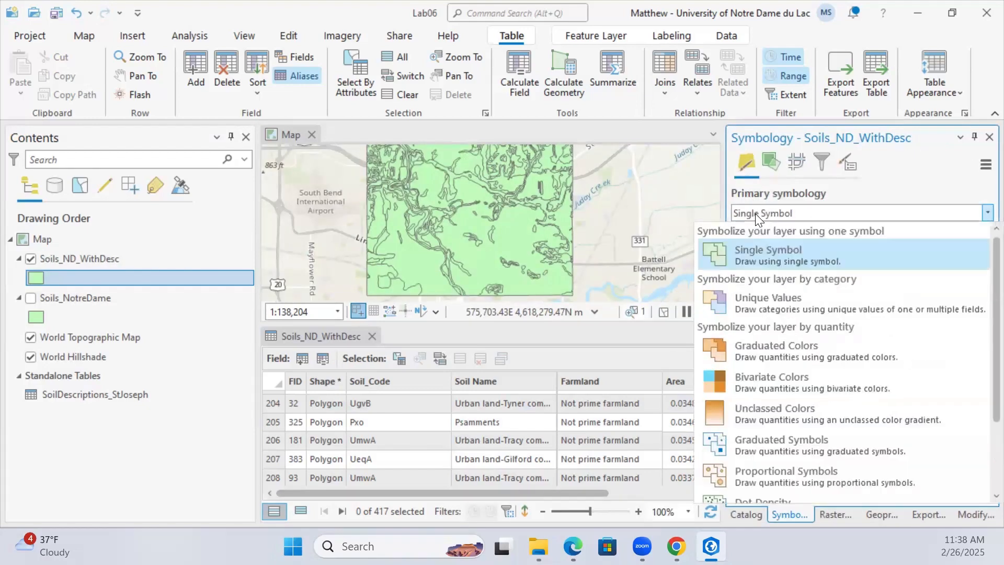
left_click(772, 305)
left_click(813, 238)
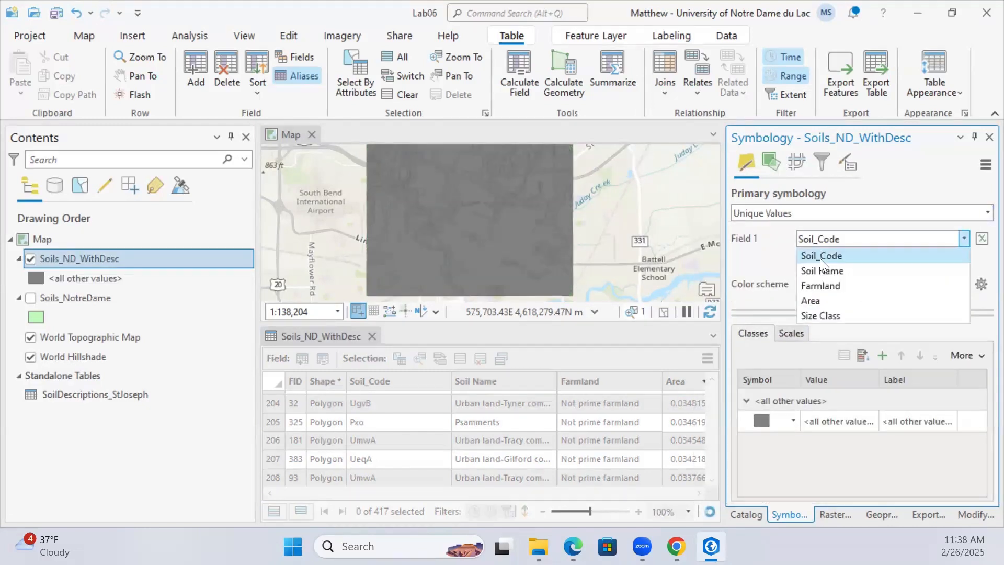
left_click(837, 316)
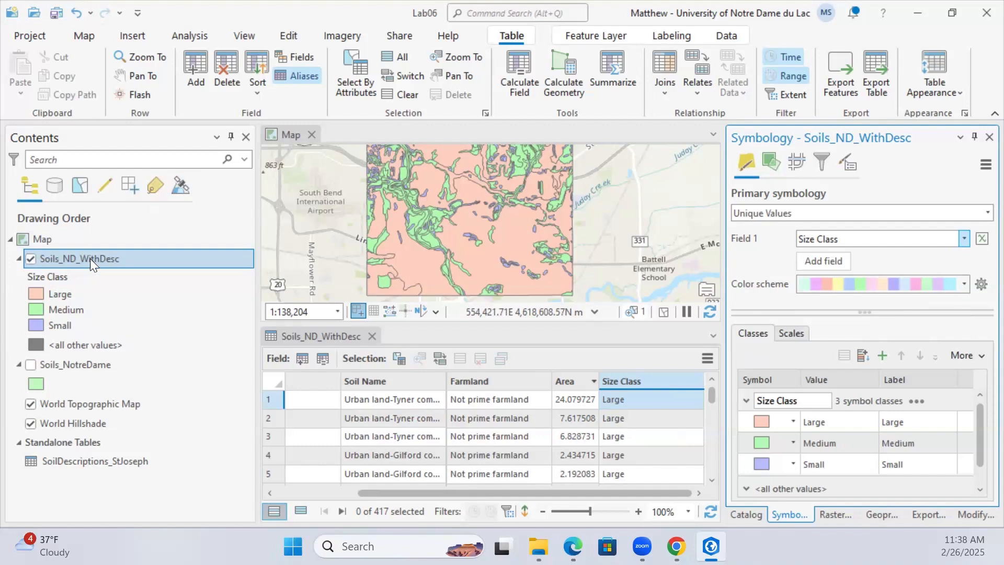
Select the first three UgvA records in the soils table and clear the selection again
left_click_drag(527, 494, 417, 491)
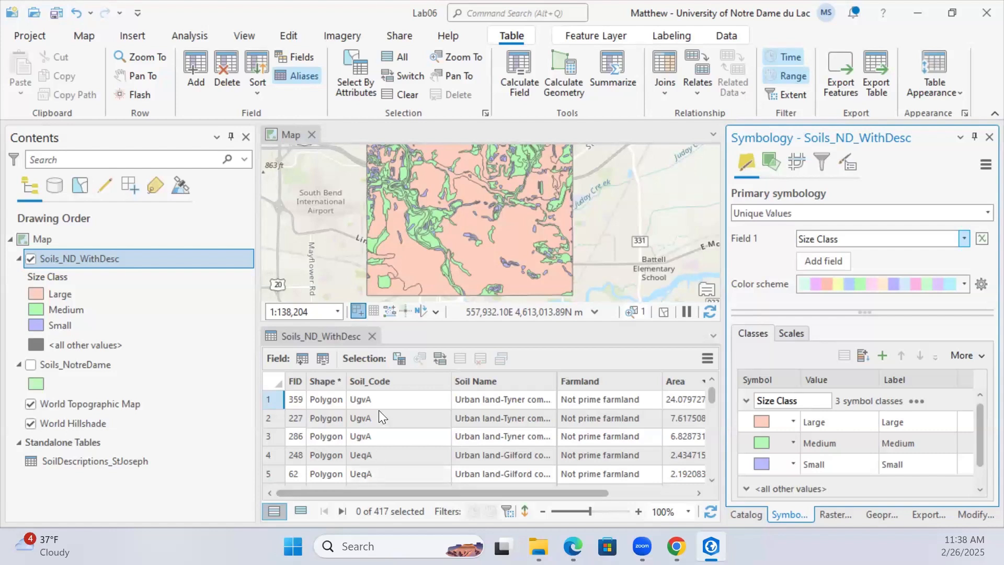
mouse_move(357, 381)
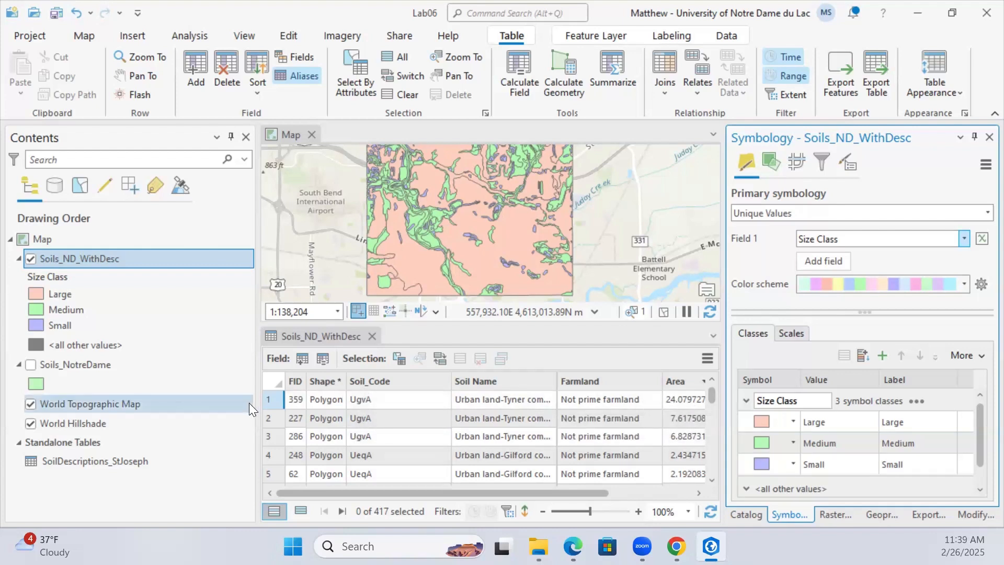
left_click_drag(267, 400, 263, 435)
left_click_drag(514, 494, 322, 489)
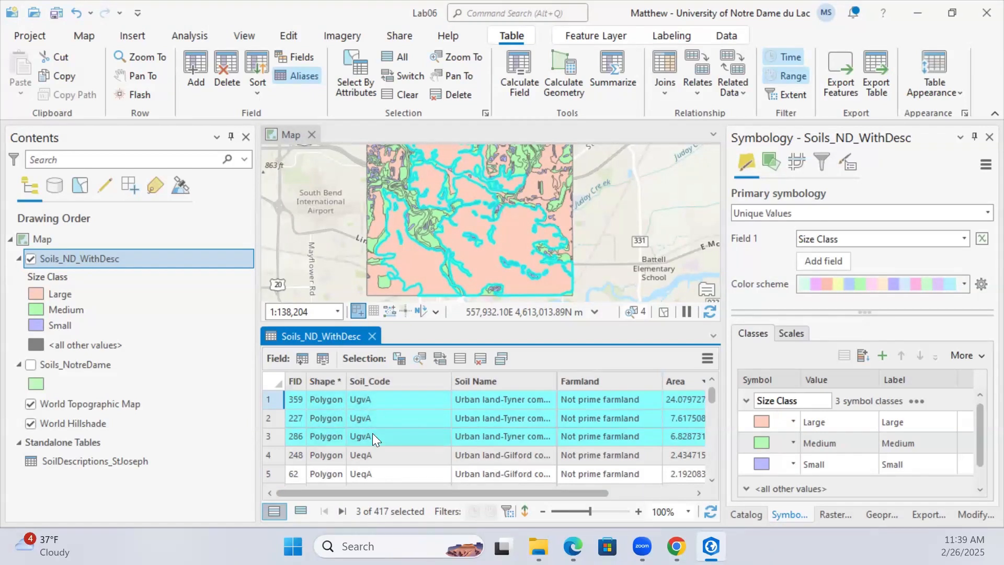
left_click(462, 358)
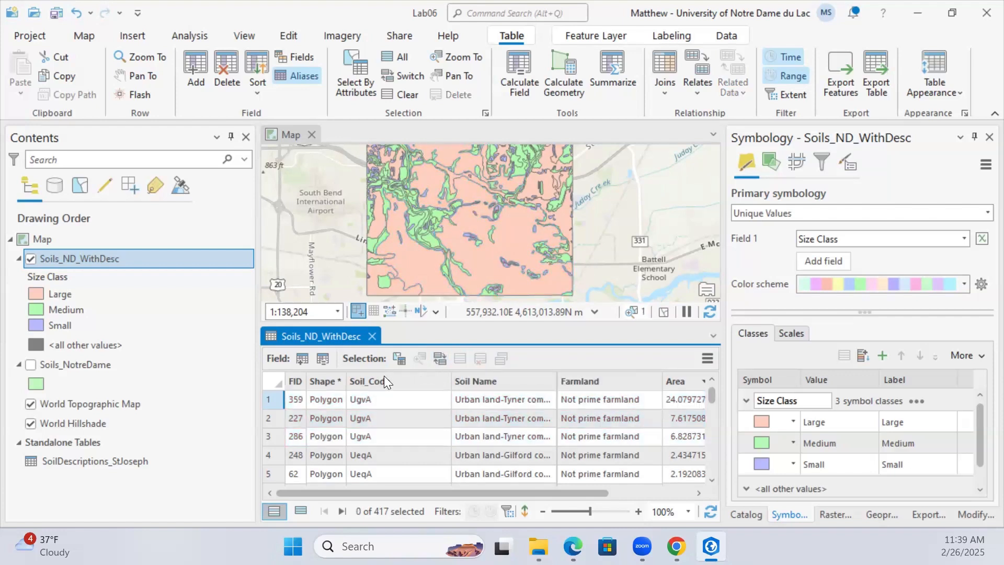
Set up a Summary Statistics calculation on the Soil_Code field with the Sum of Area
right_click(384, 376)
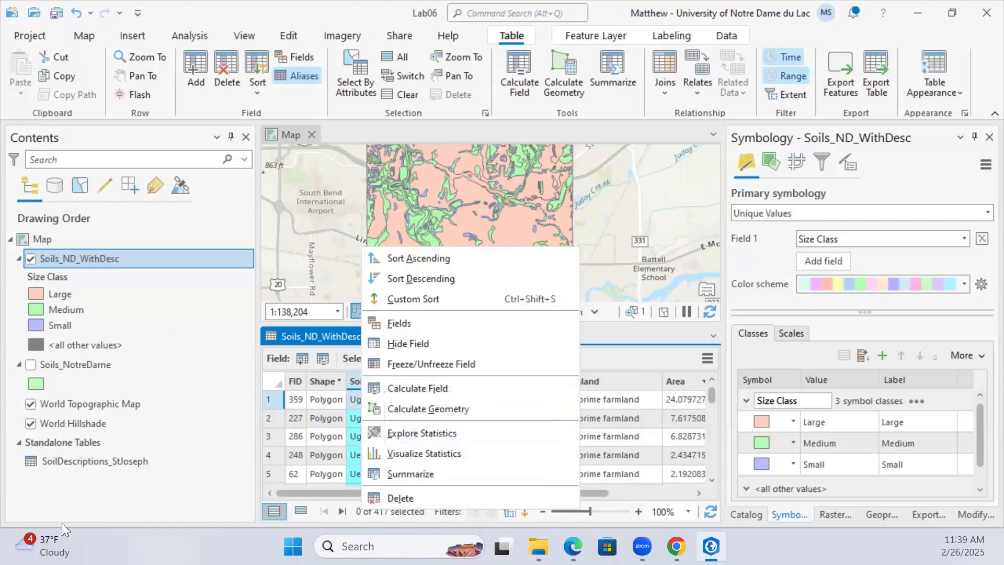
left_click(402, 476)
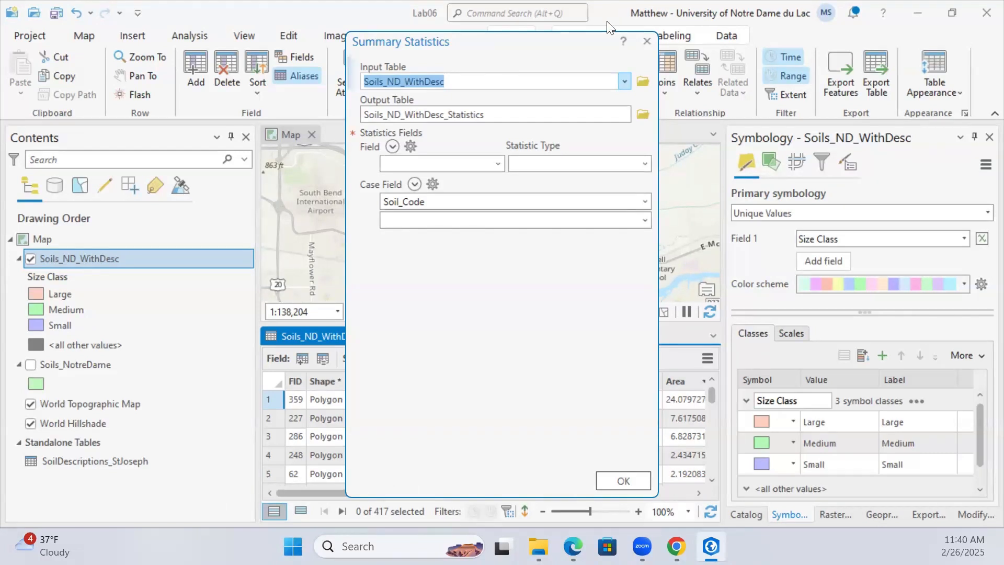
left_click(499, 164)
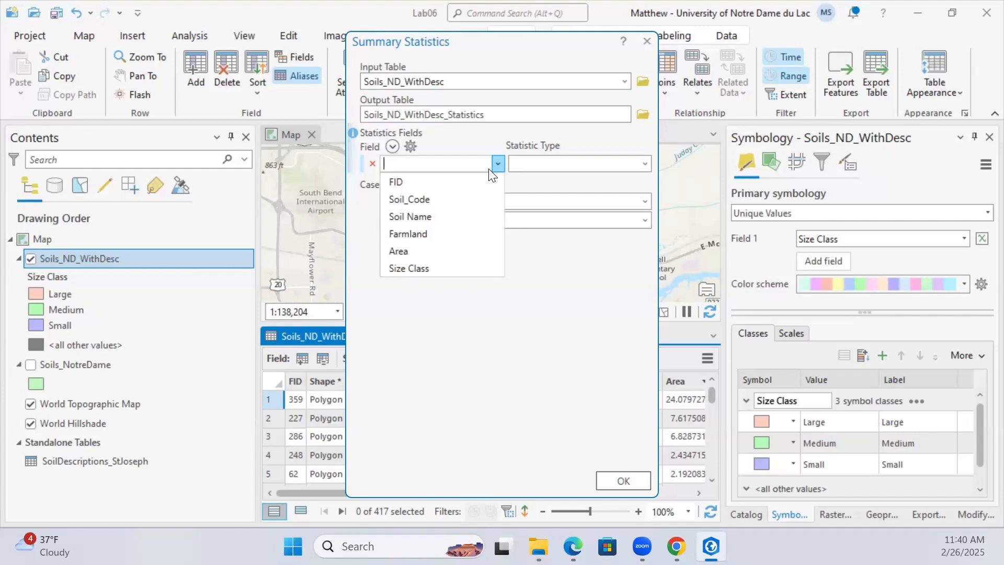
left_click(399, 252)
left_click(644, 165)
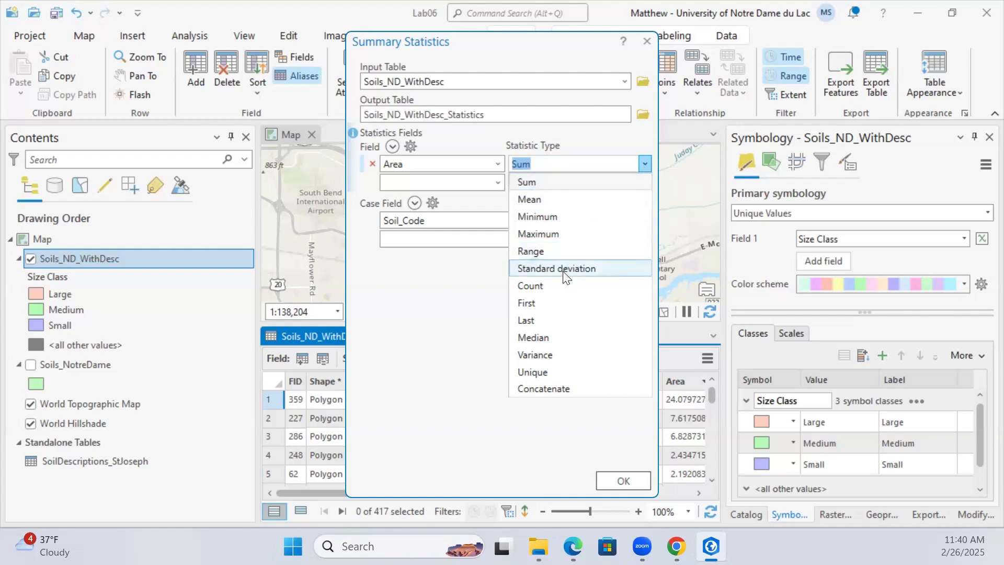
left_click(531, 182)
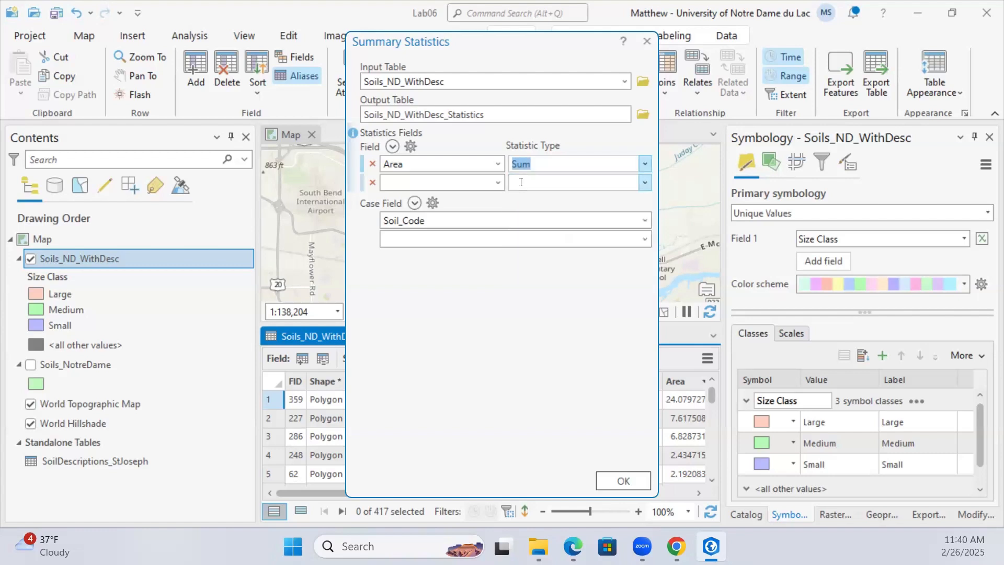
Add the Mean of Area as a second statistics field in the summary
left_click(498, 181)
left_click(413, 271)
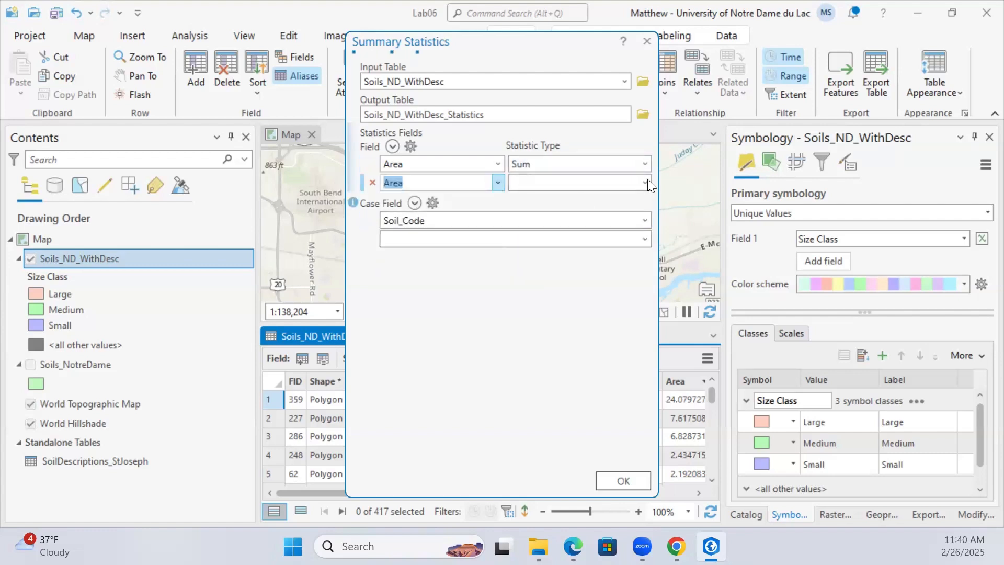
left_click(645, 182)
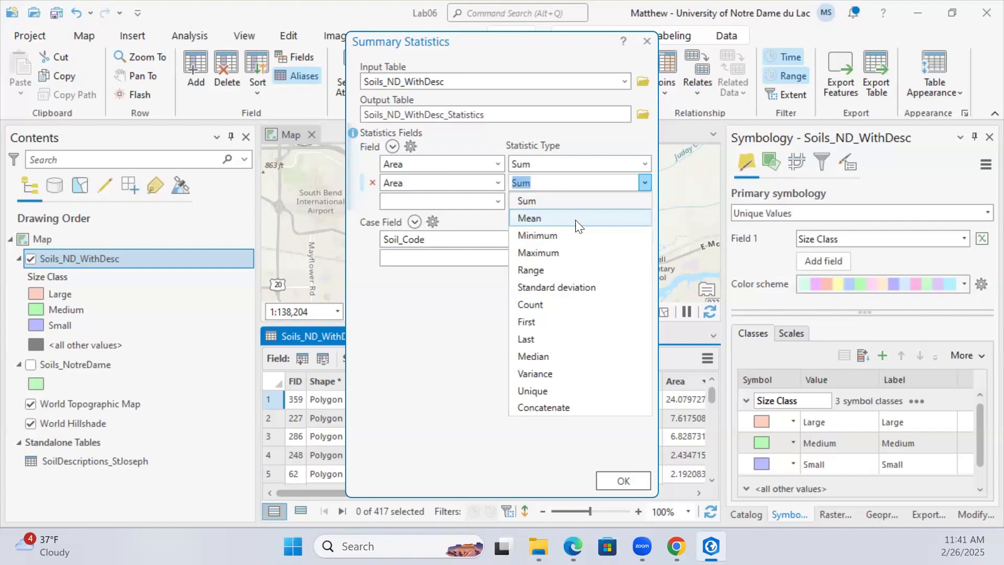
left_click(577, 221)
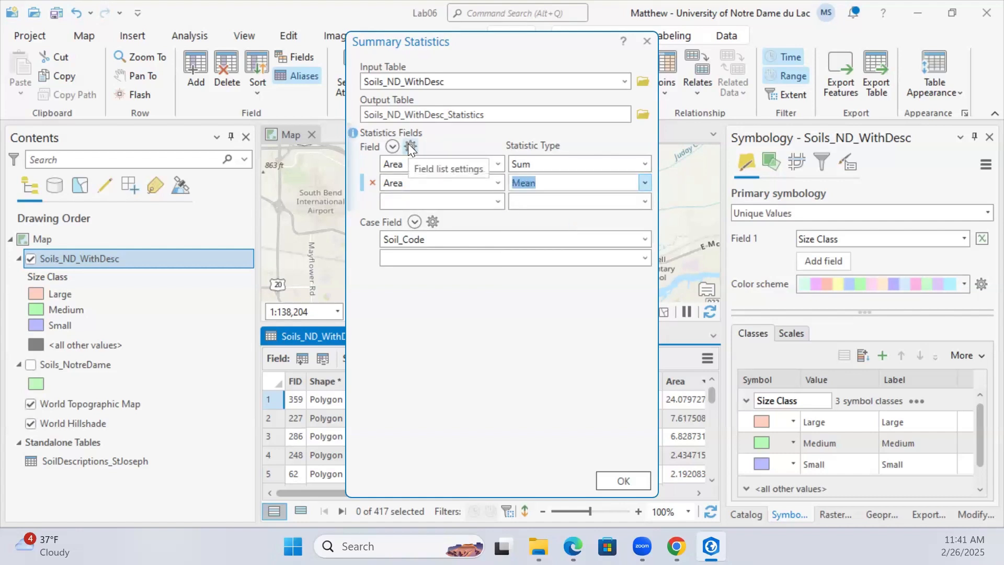
left_click(392, 147)
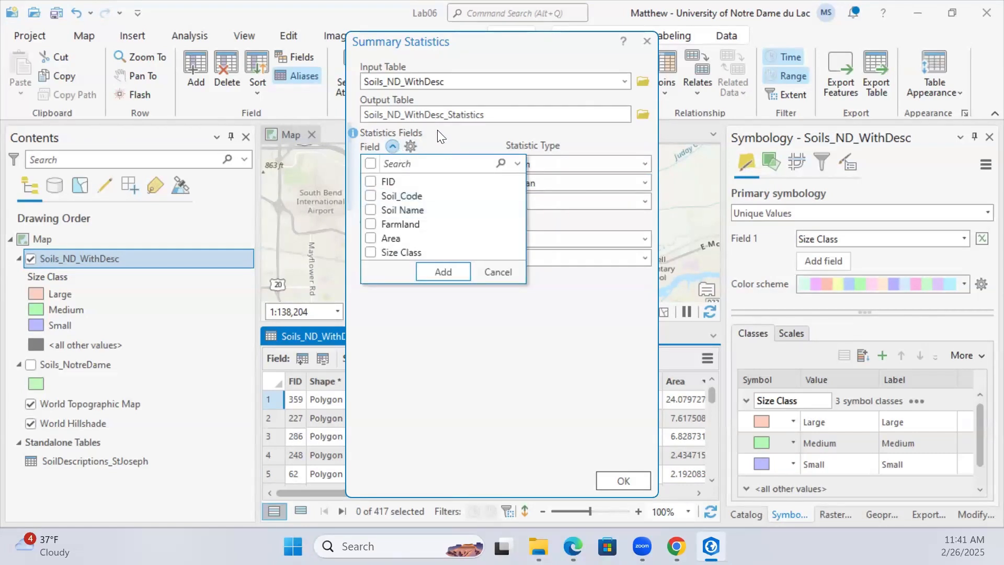
left_click(412, 145)
left_click(412, 144)
left_click(473, 136)
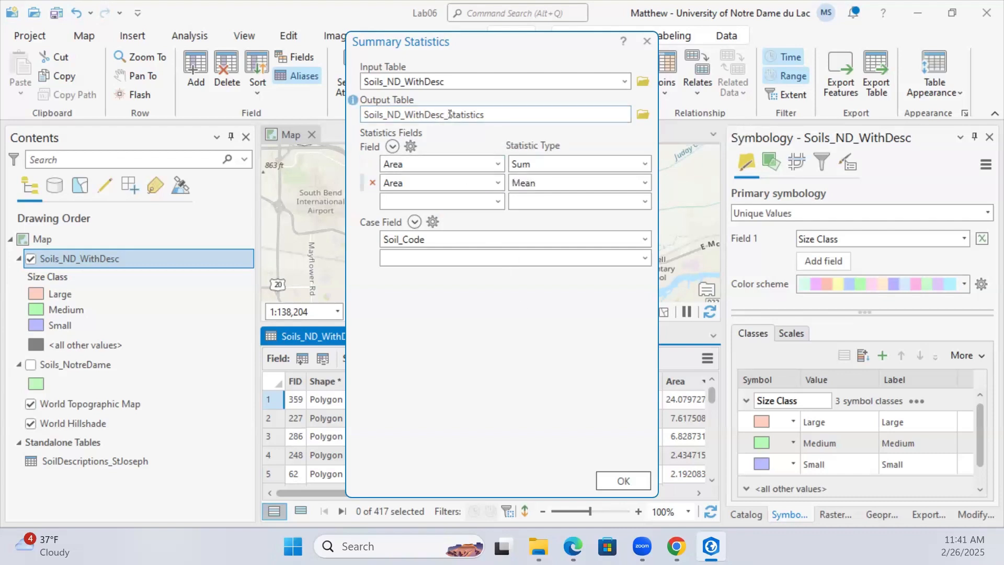
Run the summary to the Soils_ND_WithDesc_Statistics output table and open that table
left_click(623, 481)
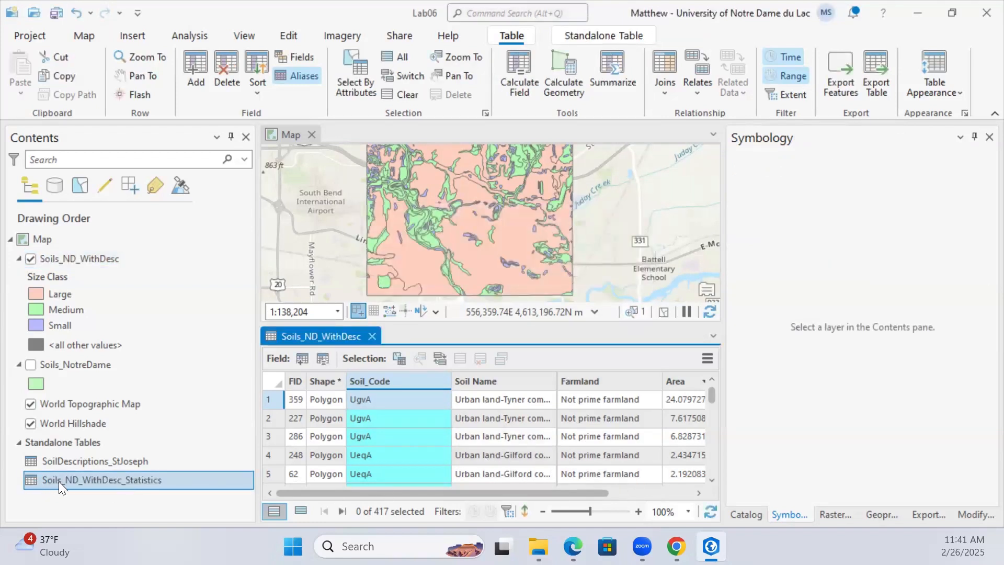
right_click(97, 477)
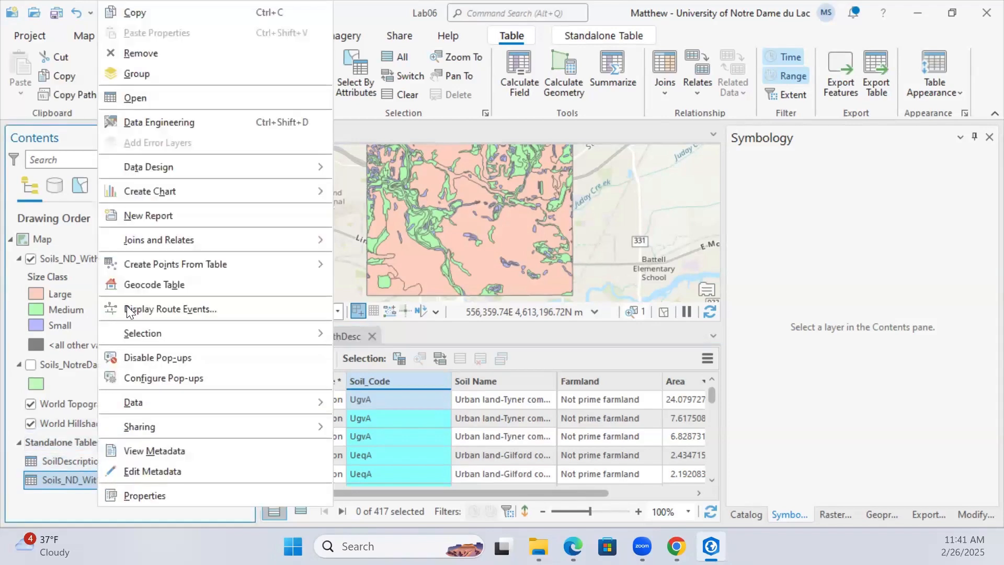
left_click(172, 99)
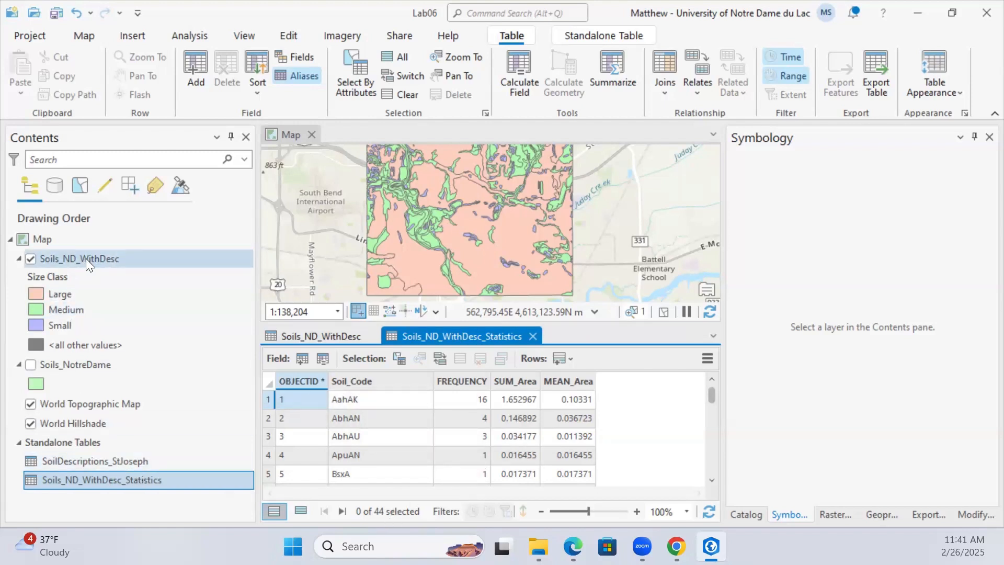
Compare the records of the Soils_ND_WithDesc attribute table with those in the Soils_ND_WithDesc_Statistics summary table
left_click(311, 338)
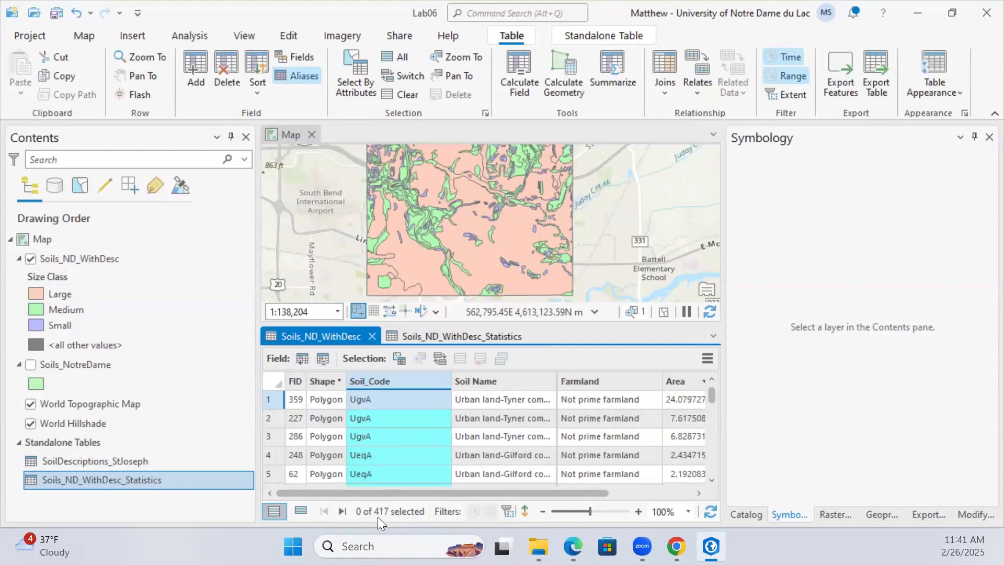
left_click(401, 337)
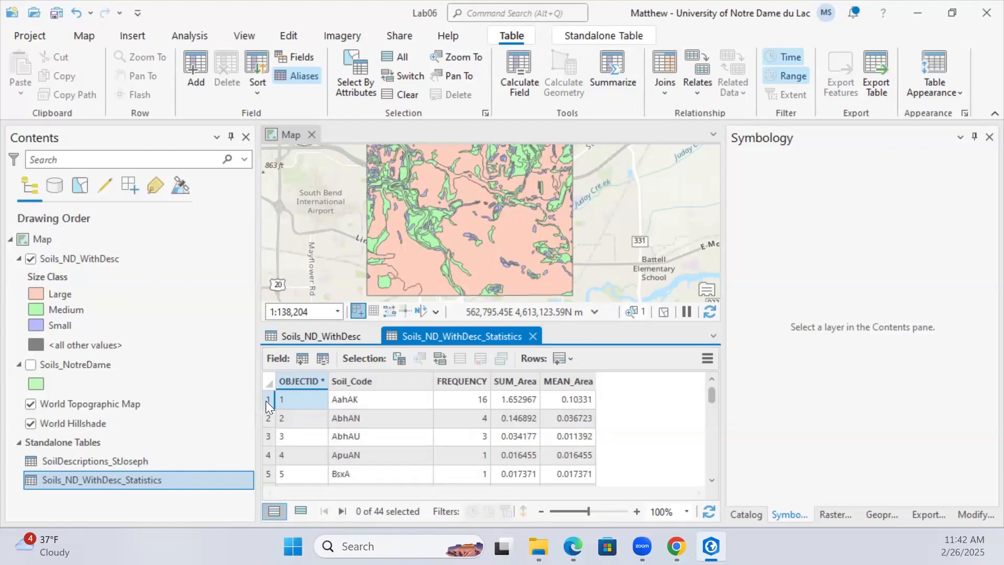
scroll(665, 477, "down", 3)
scroll(666, 477, "up", 3)
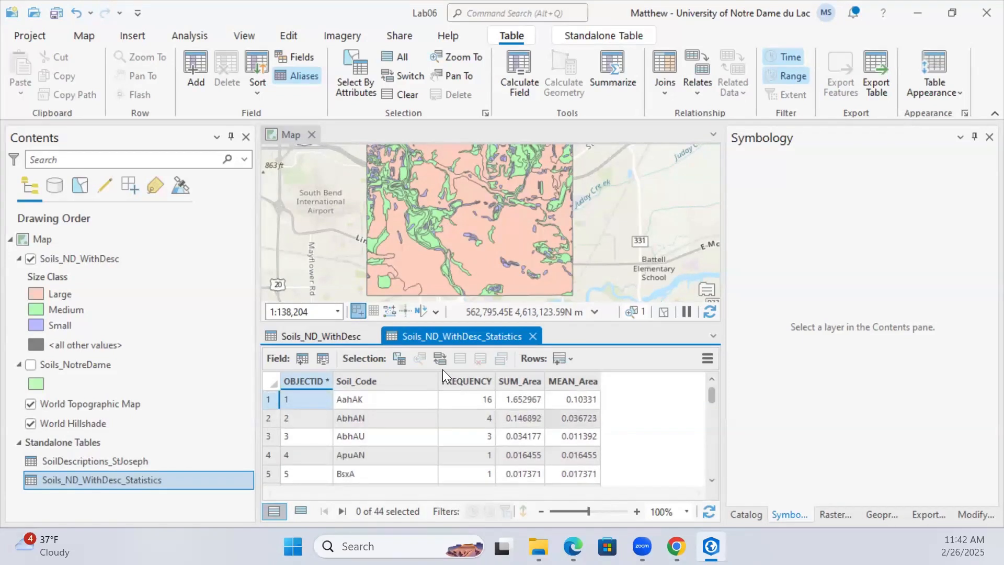
Sort the statistics table by SUM_Area in ascending order and re-sort it in descending order
right_click(518, 383)
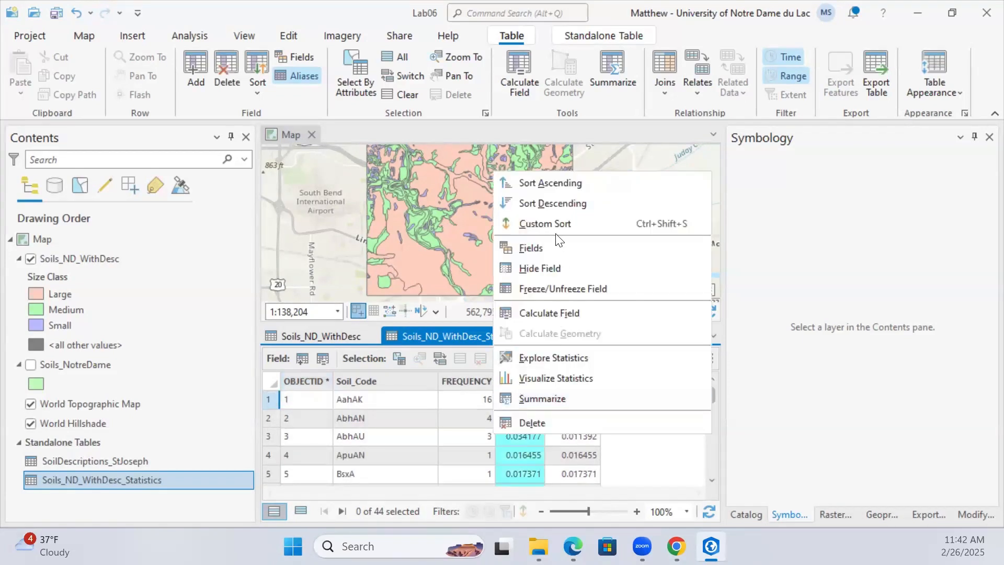
left_click(559, 183)
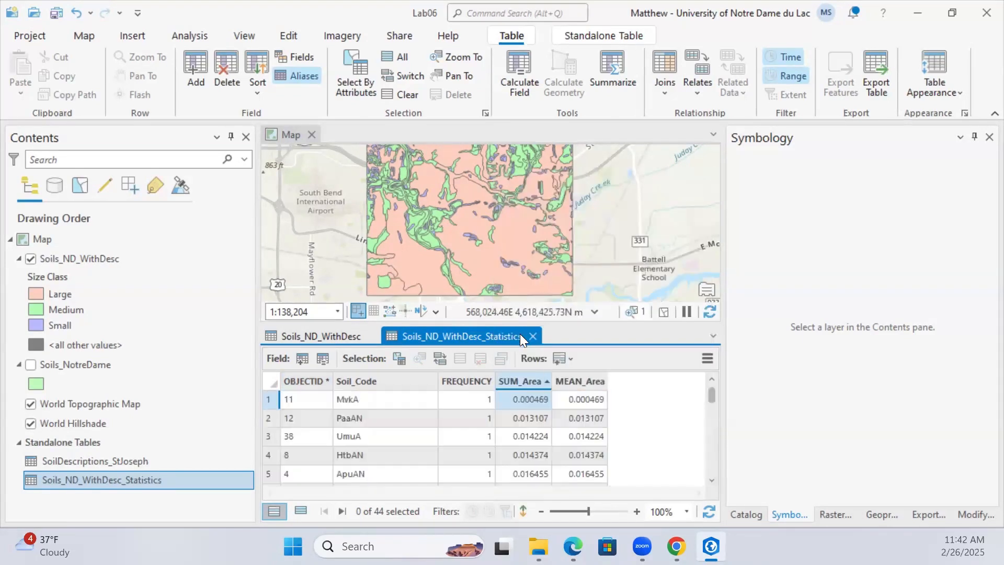
right_click(522, 378)
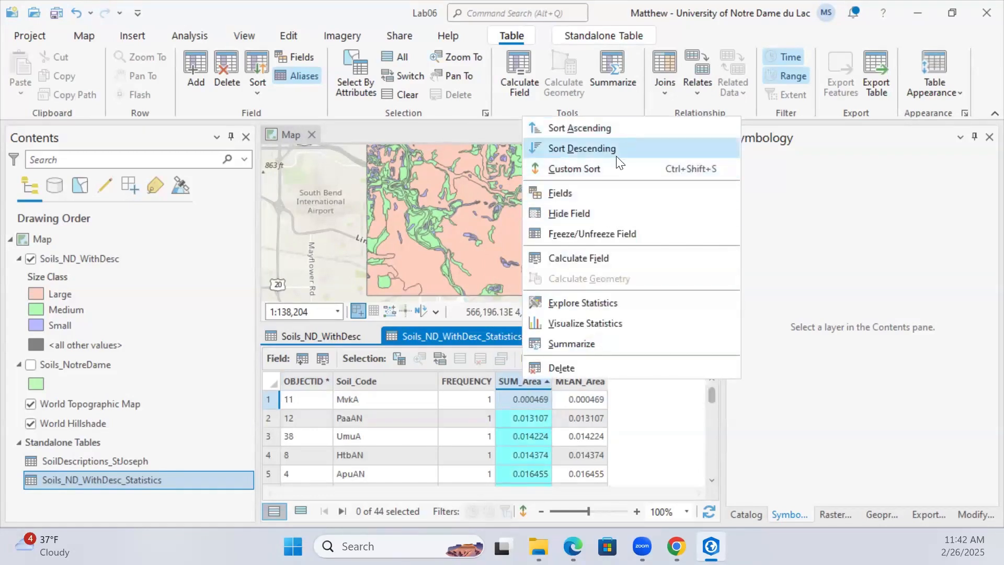
left_click(575, 147)
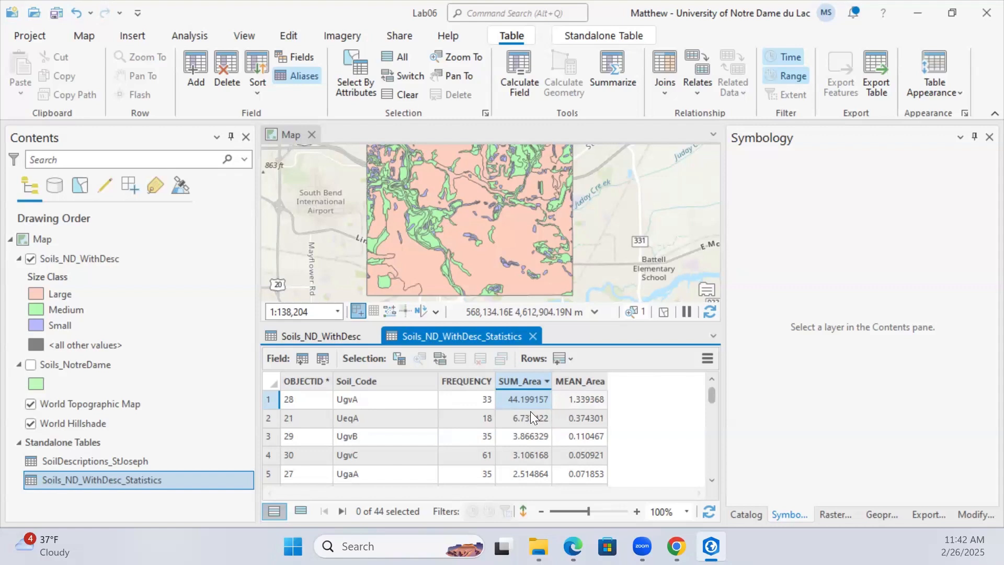
Sort the statistics table by Soil_Code in ascending order and close both open attribute tables
right_click(358, 382)
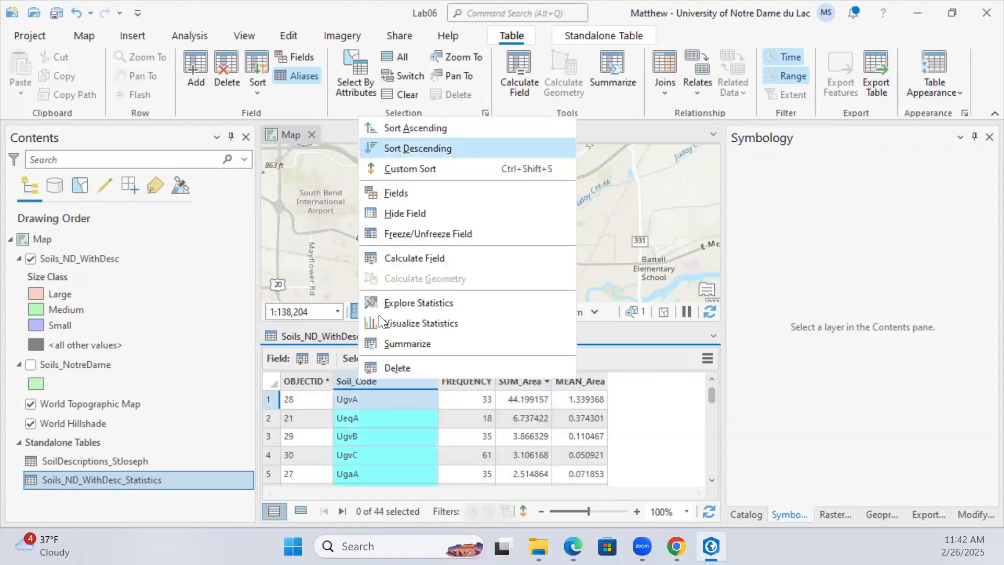
left_click(440, 129)
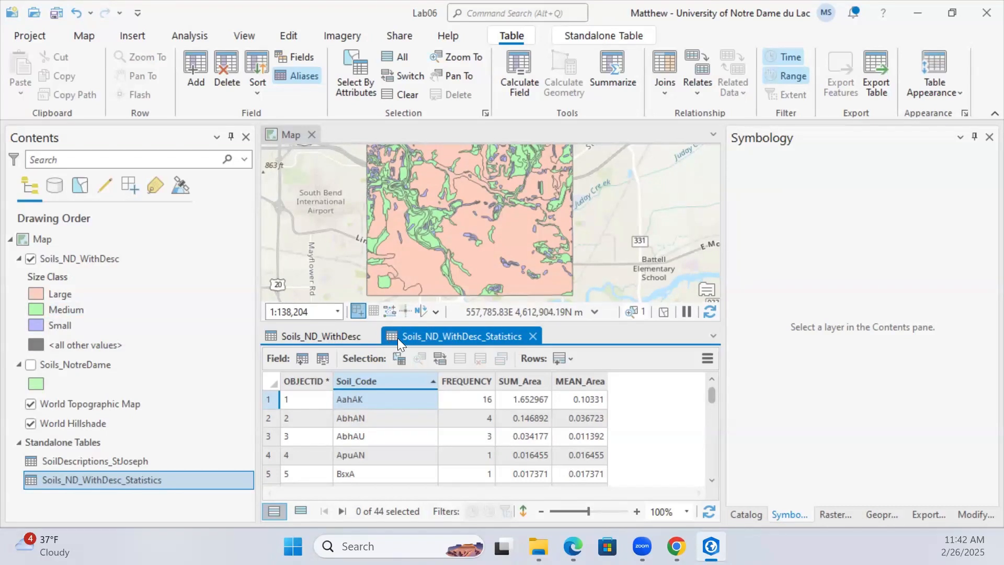
left_click(533, 336)
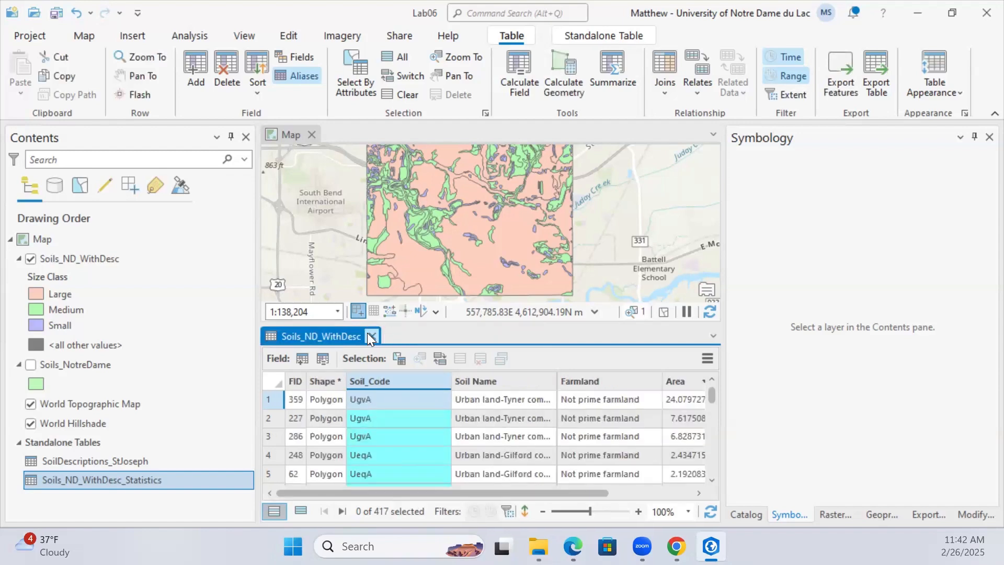
left_click(371, 337)
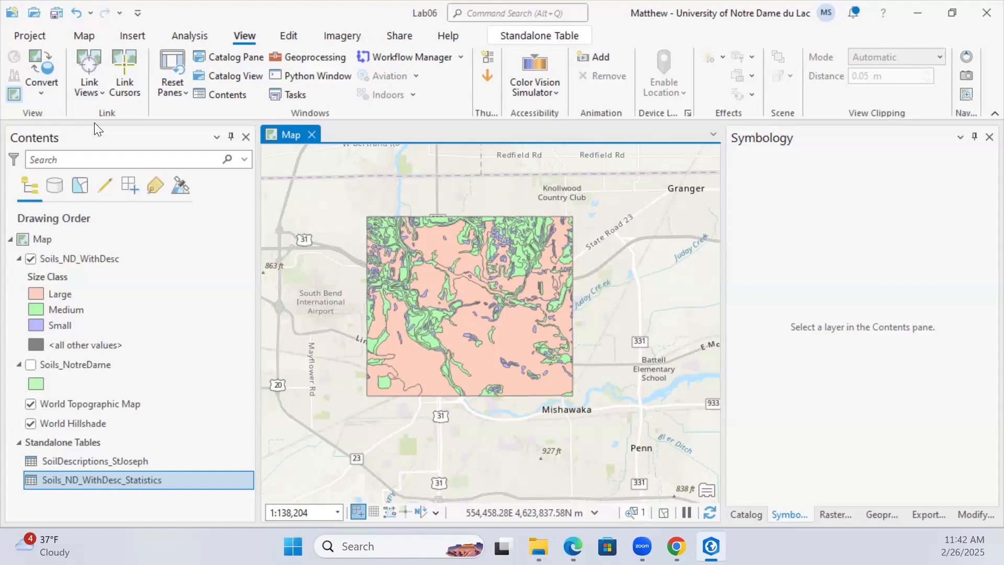
Insert a new map and add the Water_Measurements.dbf and Water_Sites.dbf tables from the Lab06_Tables project folder
left_click(135, 38)
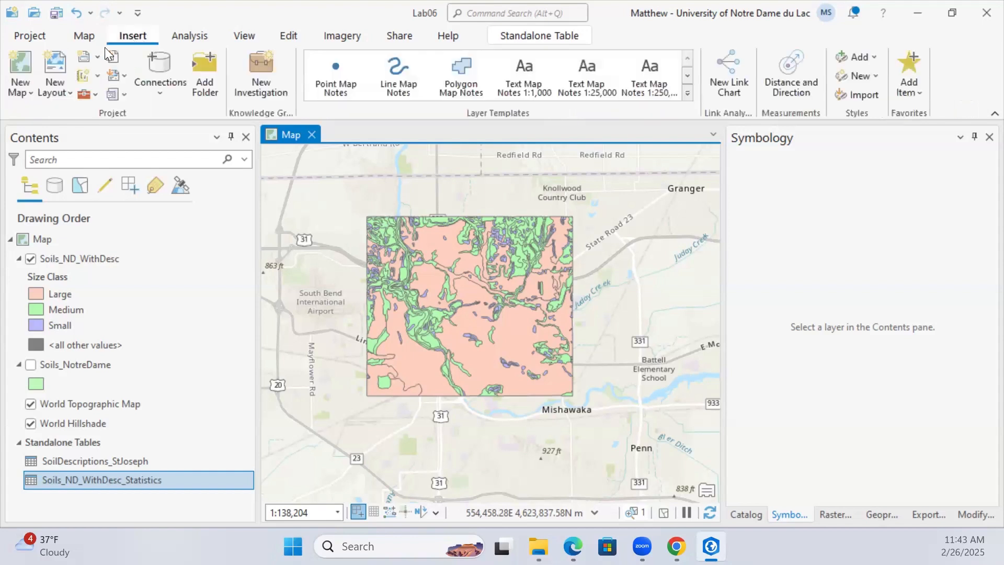
left_click(23, 58)
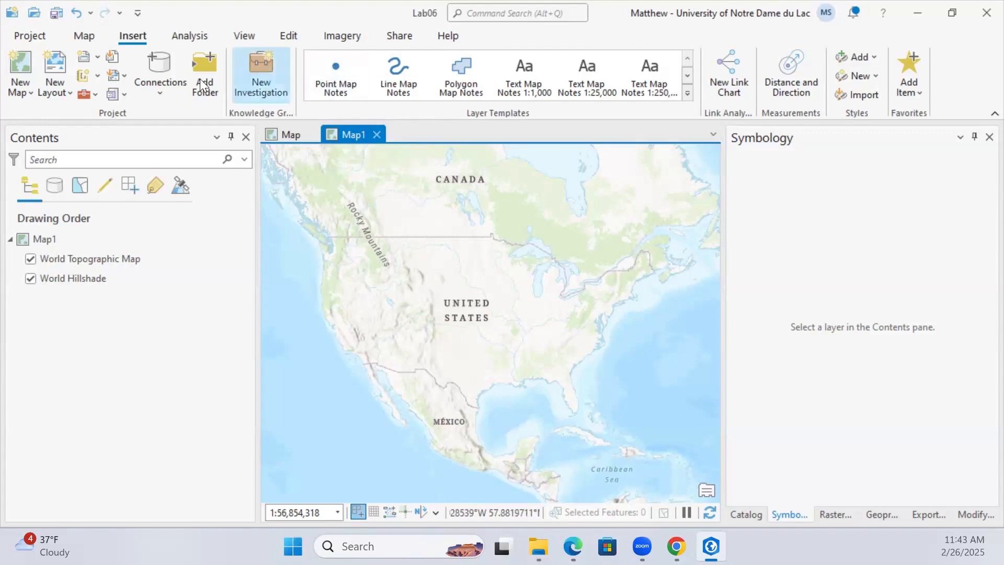
left_click(84, 34)
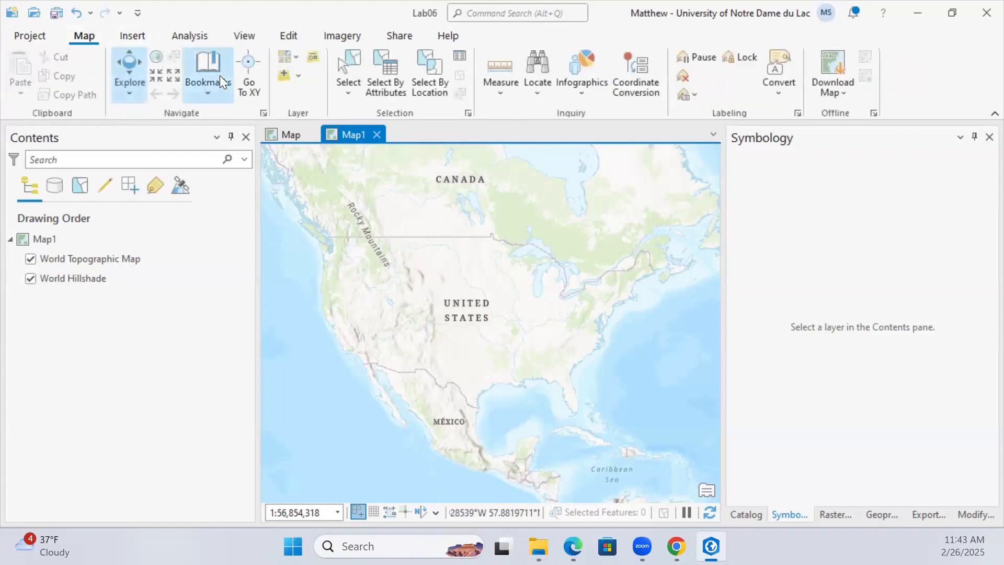
left_click(284, 74)
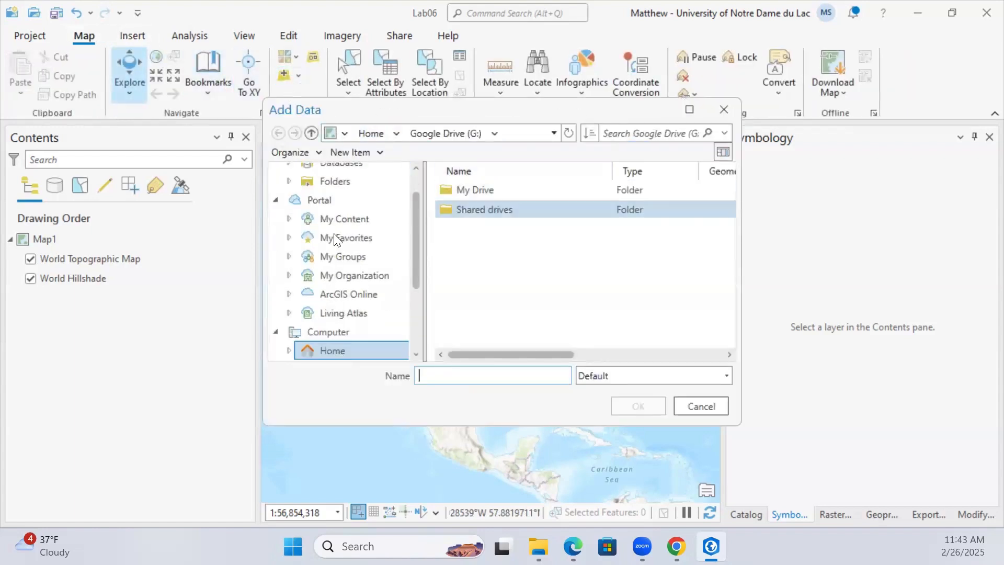
scroll(346, 267, "up", 1)
left_click(342, 212)
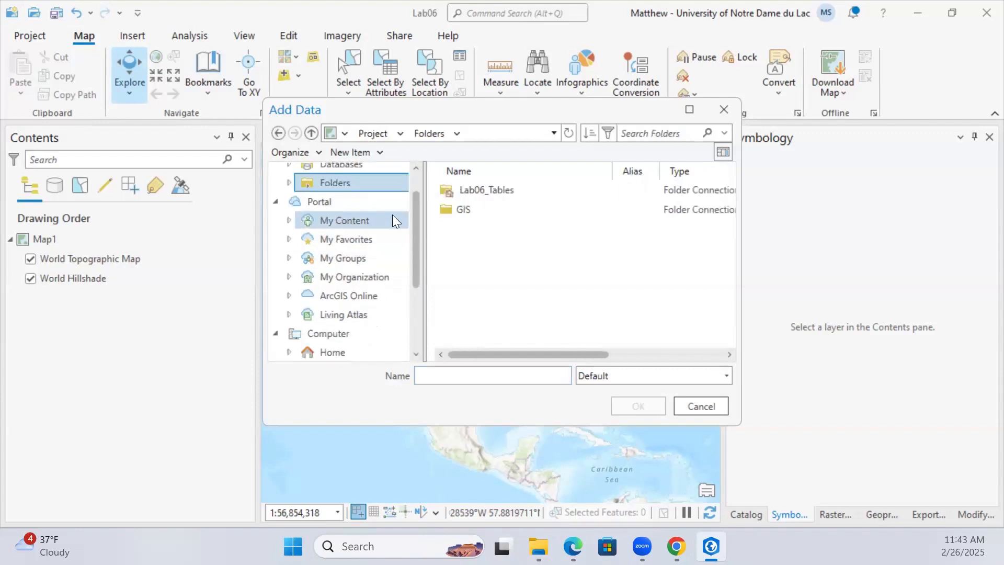
double_click(468, 189)
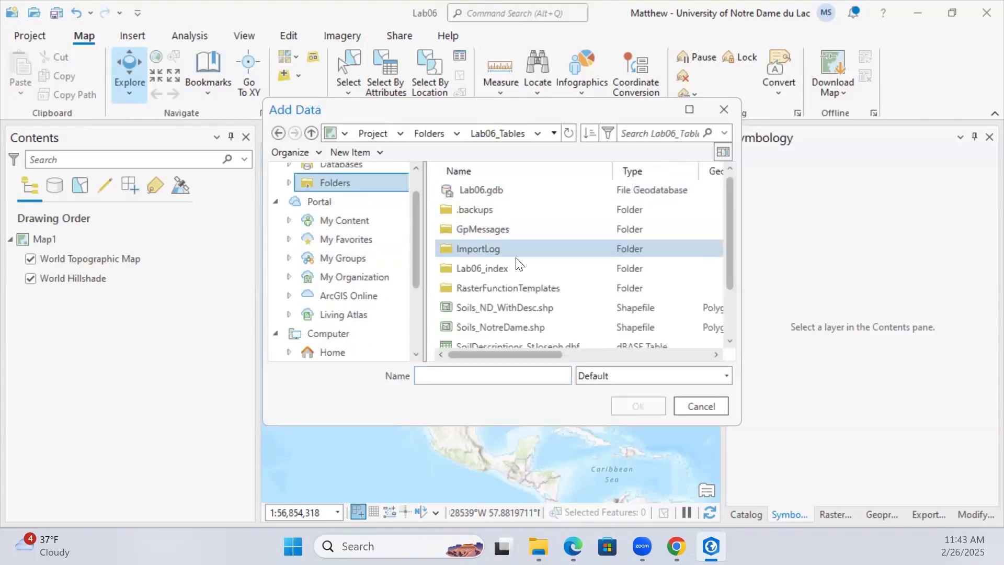
scroll(497, 277, "down", 1)
left_click(517, 306)
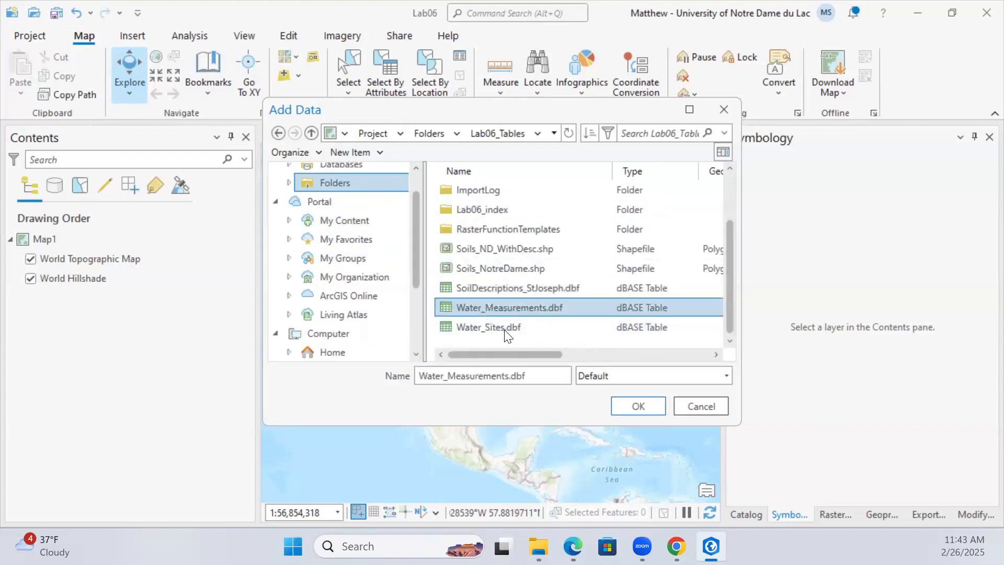
left_click(503, 328, "ctrl")
left_click(503, 328, "ctrl")
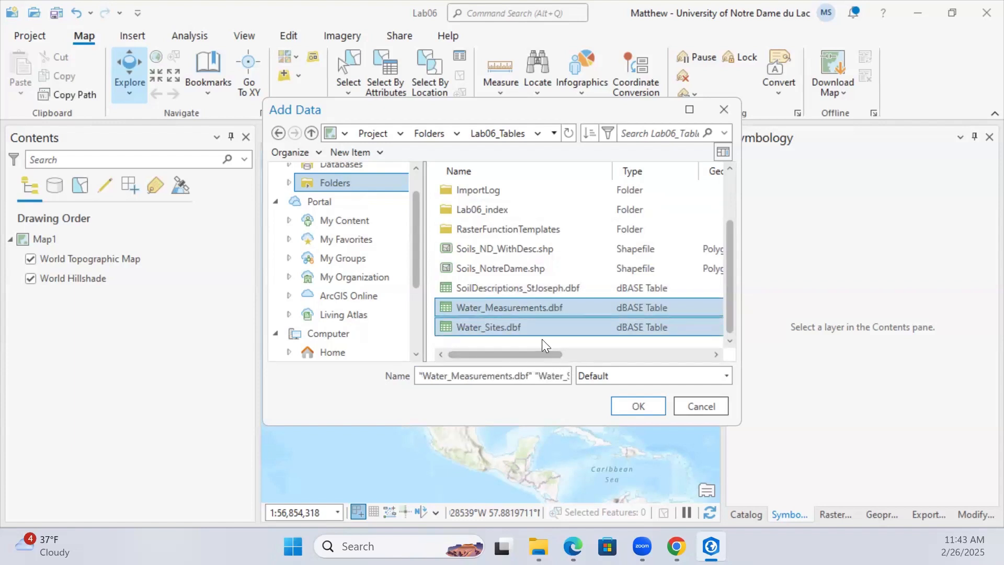
left_click(636, 407)
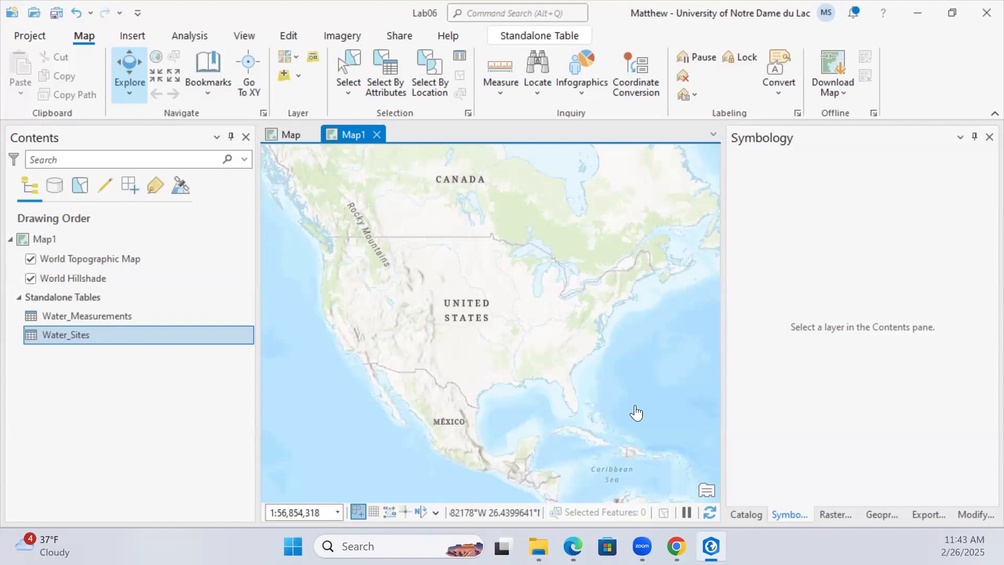
Open the Water_Measurements table and examine its records and its station, year, parameter, value and number fields
right_click(55, 338)
right_click(45, 313)
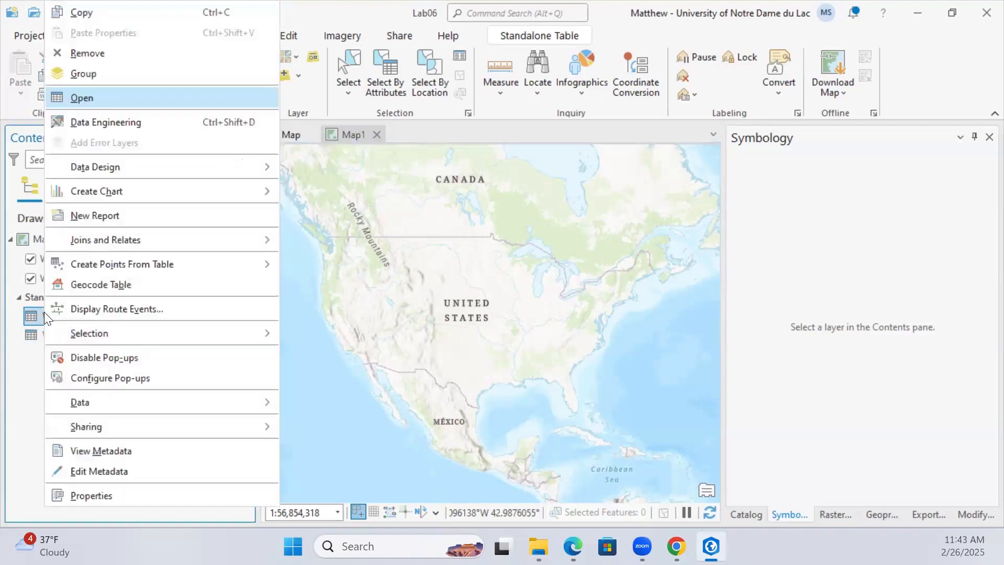
left_click(128, 100)
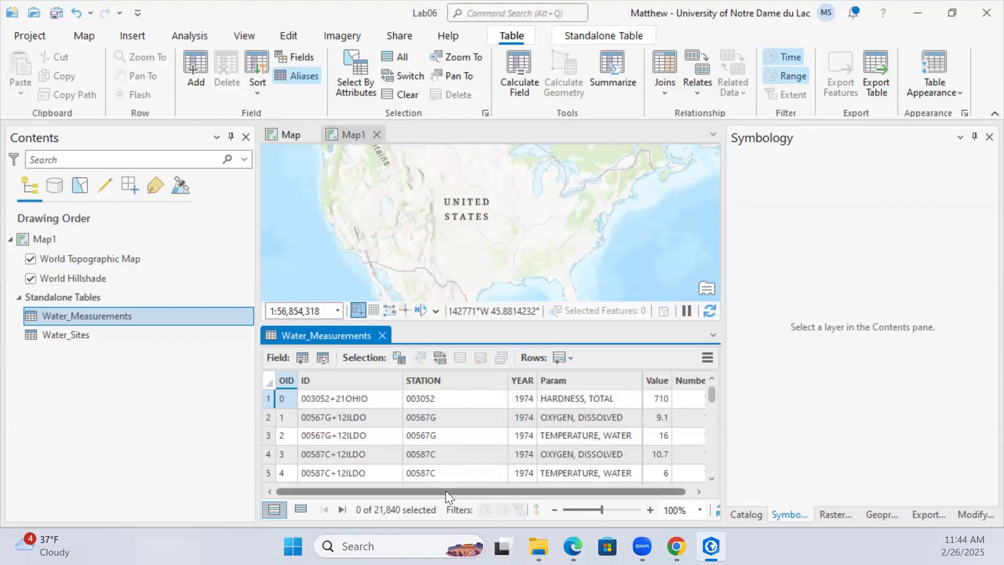
left_click_drag(446, 491, 540, 495)
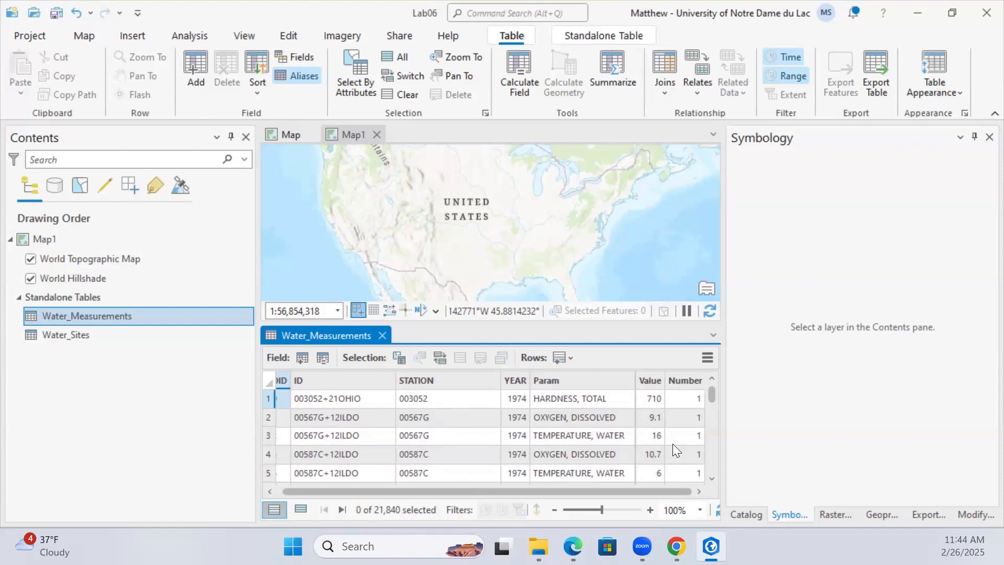
scroll(693, 436, "down", 10)
scroll(691, 436, "up", 5)
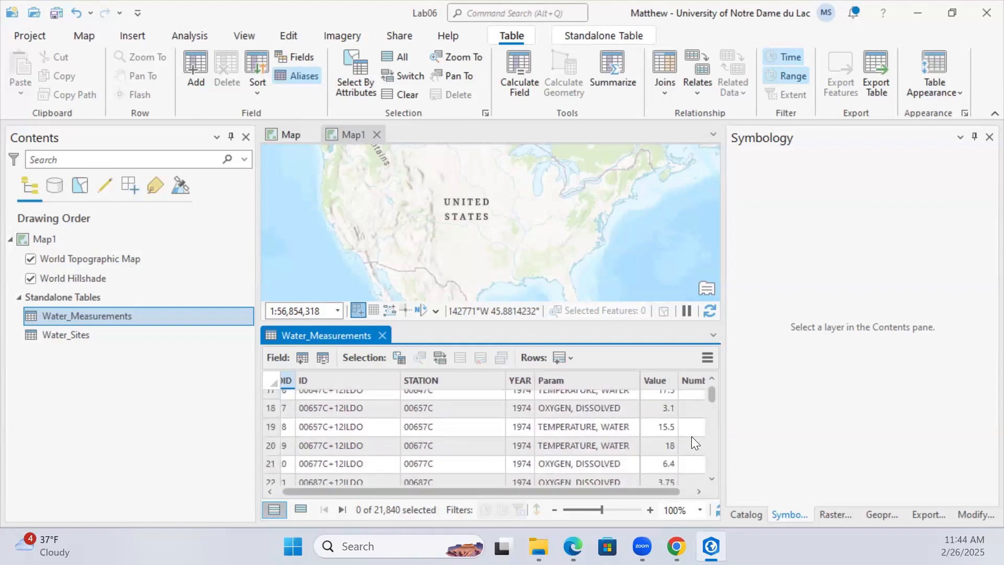
left_click_drag(668, 492, 701, 489)
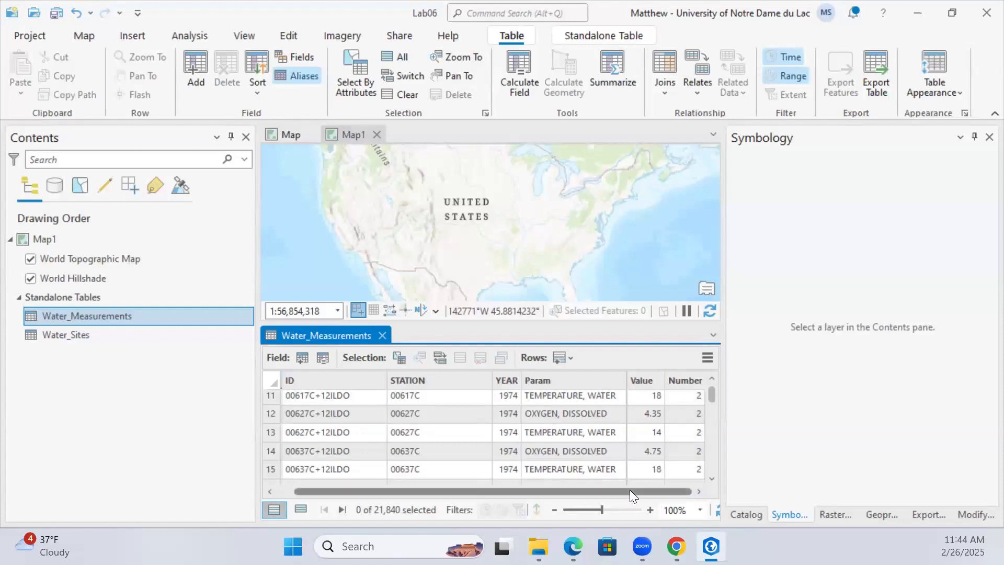
left_click_drag(559, 492, 484, 488)
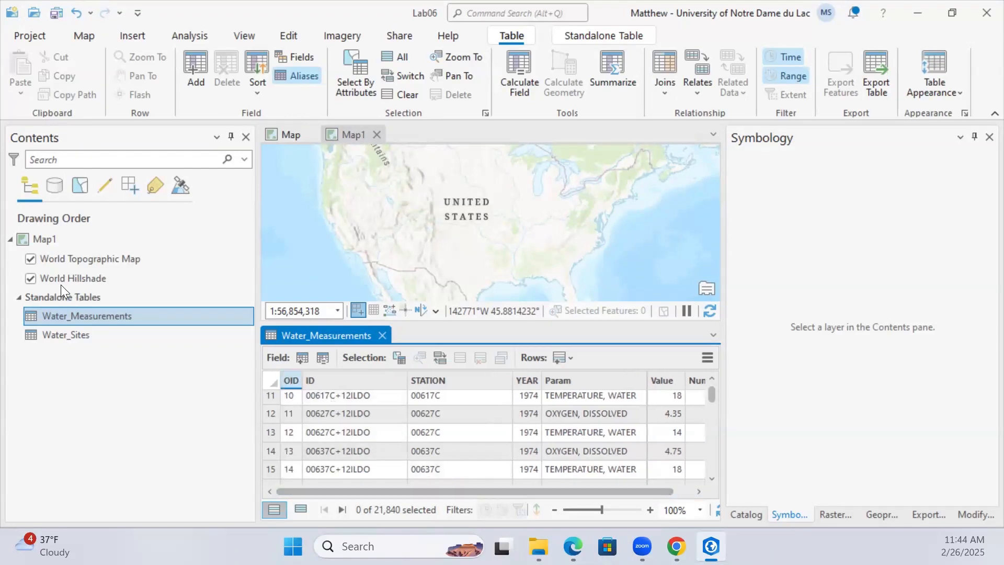
Open the Water_Sites table and examine its station, location, county, state and coordinate fields
right_click(77, 335)
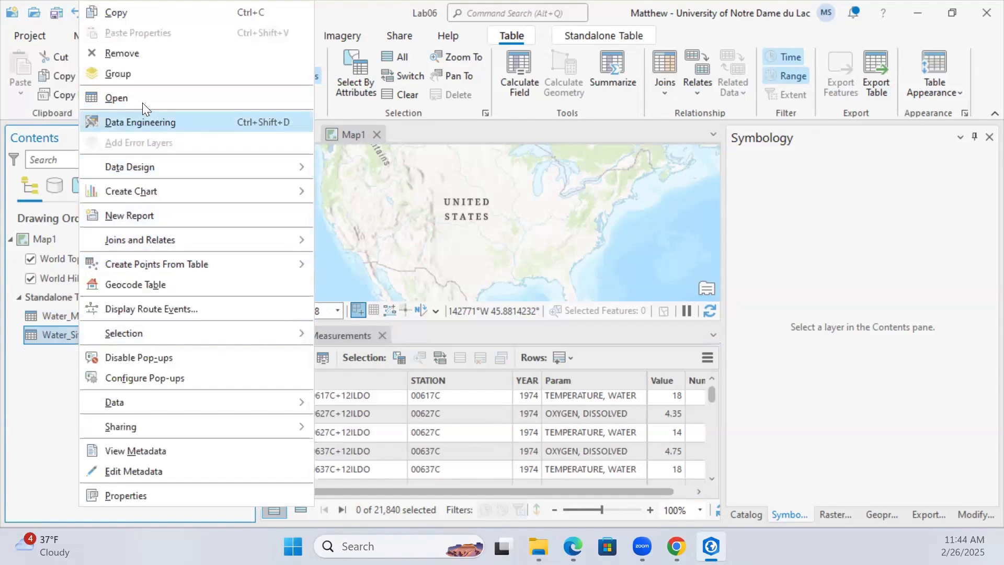
left_click(141, 101)
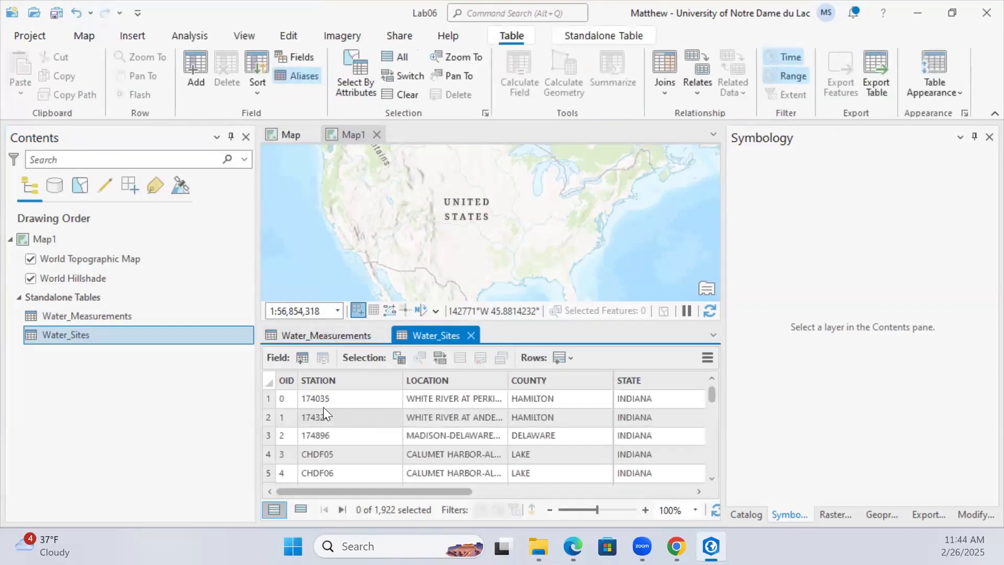
left_click(329, 400)
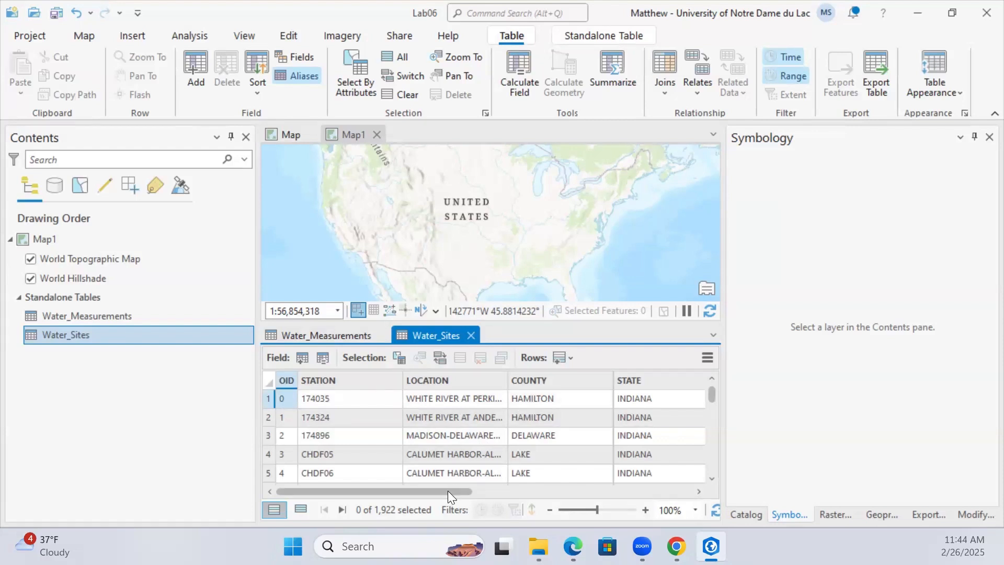
left_click_drag(465, 494, 606, 497)
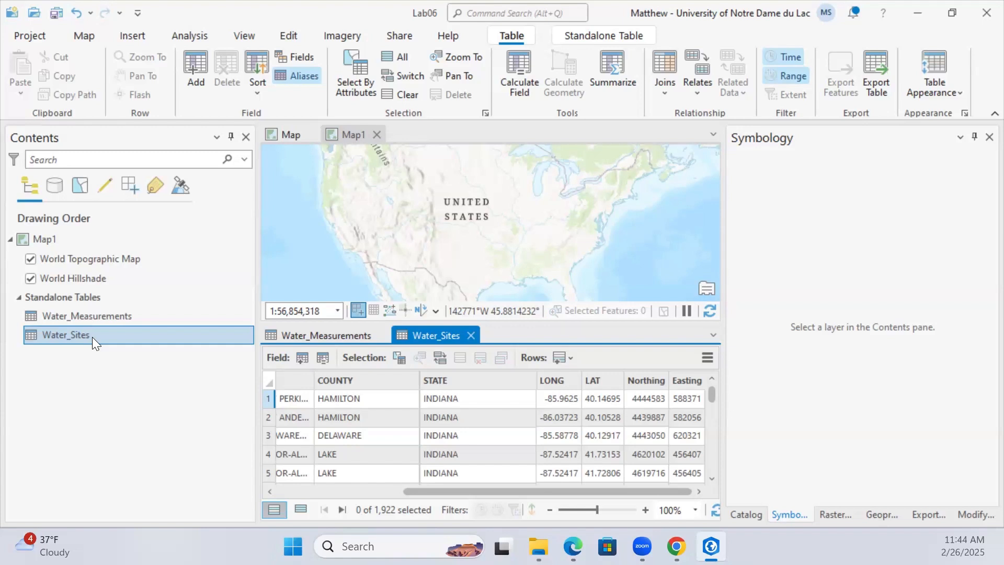
Start an XY Table To Point conversion of Water_Sites and save its output as Water_Sites_Spatial.shp in the Lab06_Tables folder
right_click(54, 338)
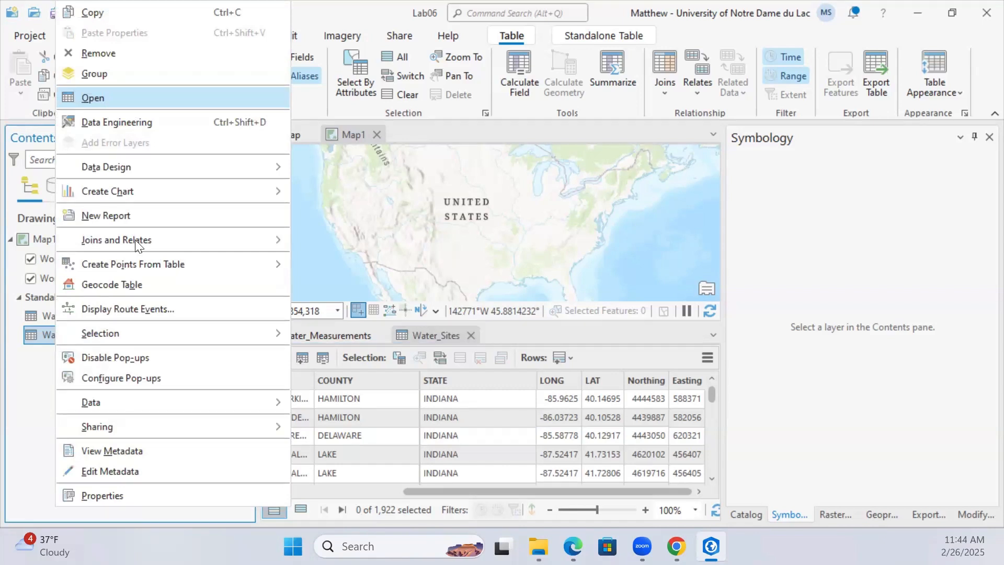
mouse_move(139, 264)
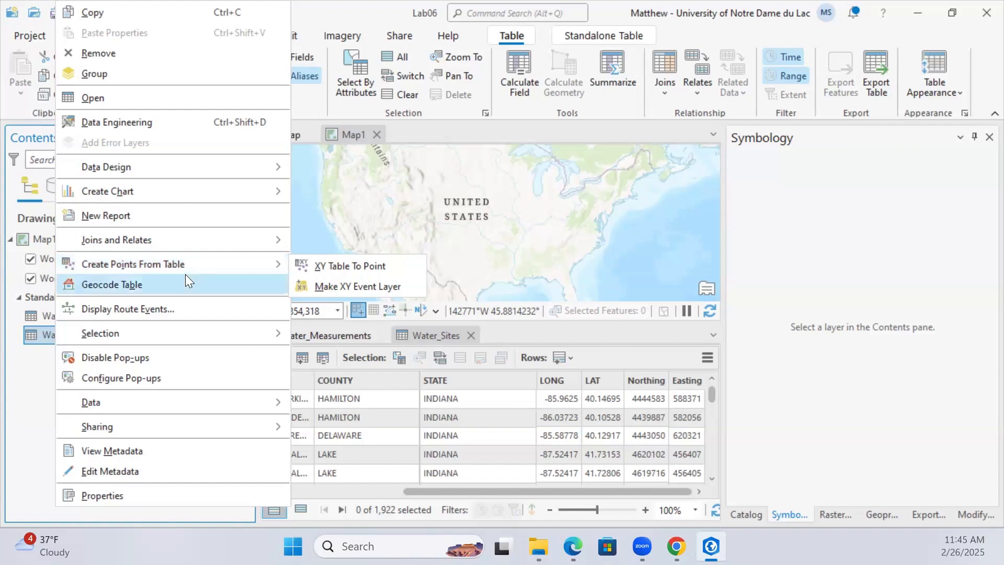
mouse_move(217, 272)
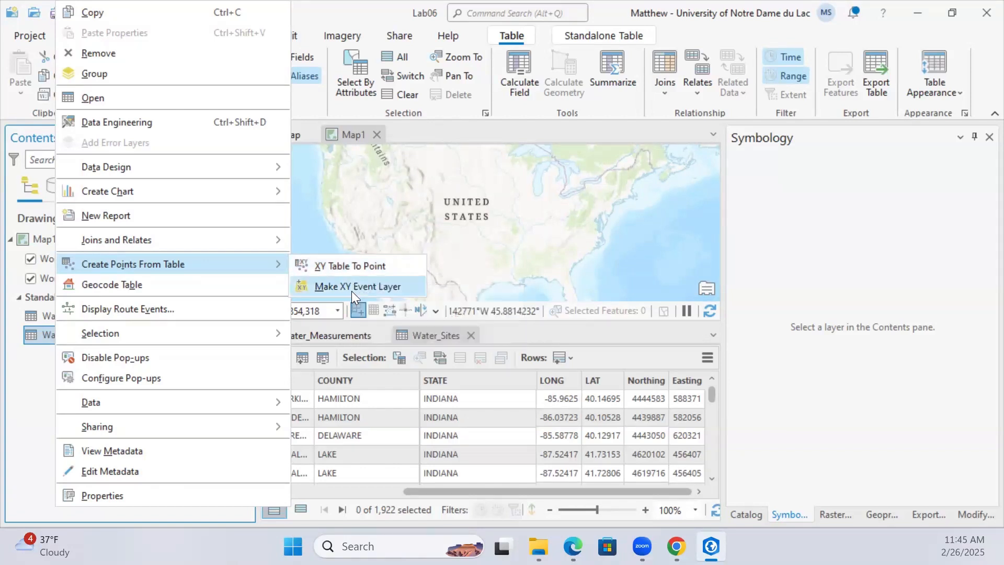
left_click(339, 266)
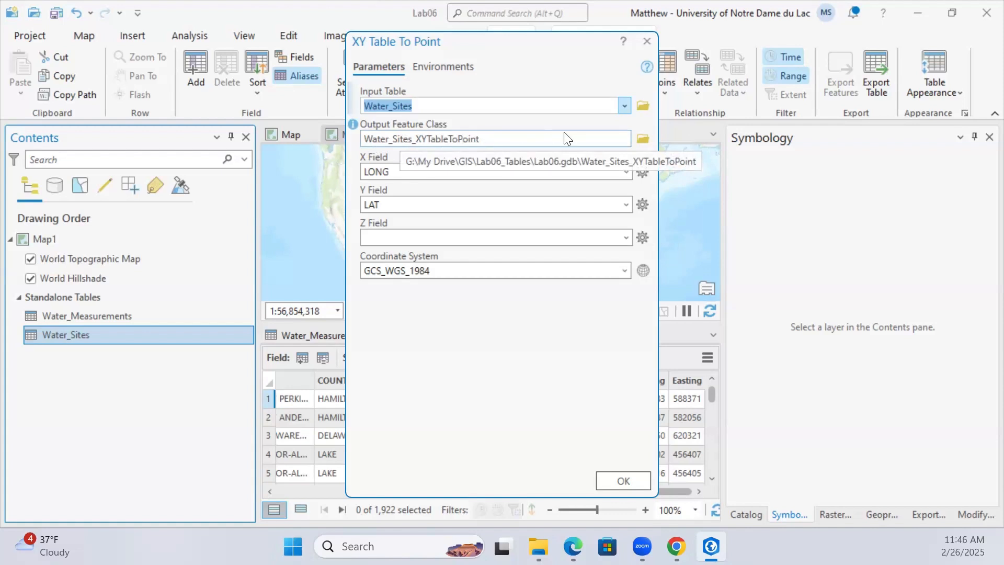
left_click(641, 143)
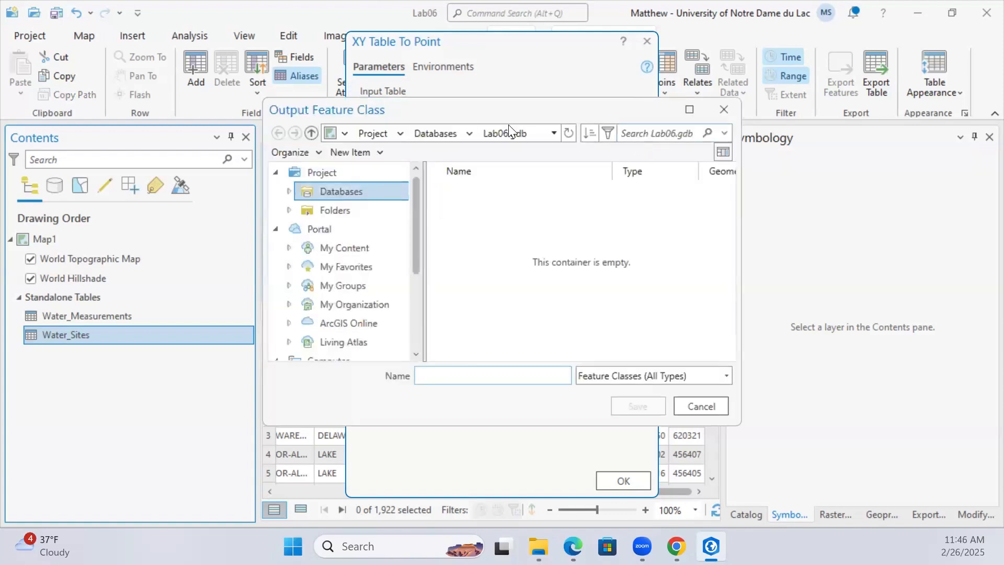
left_click(330, 209)
double_click(483, 190)
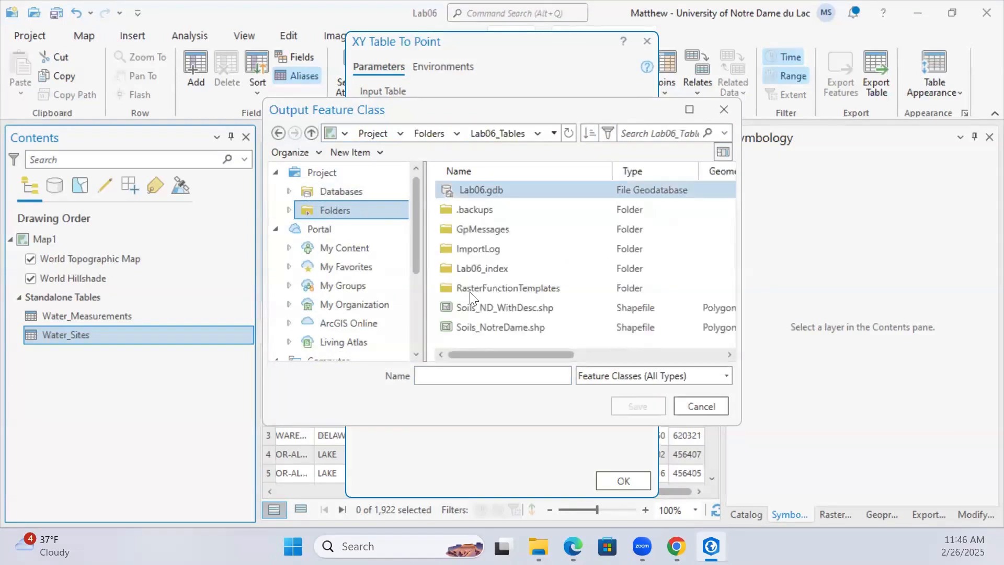
left_click(445, 373)
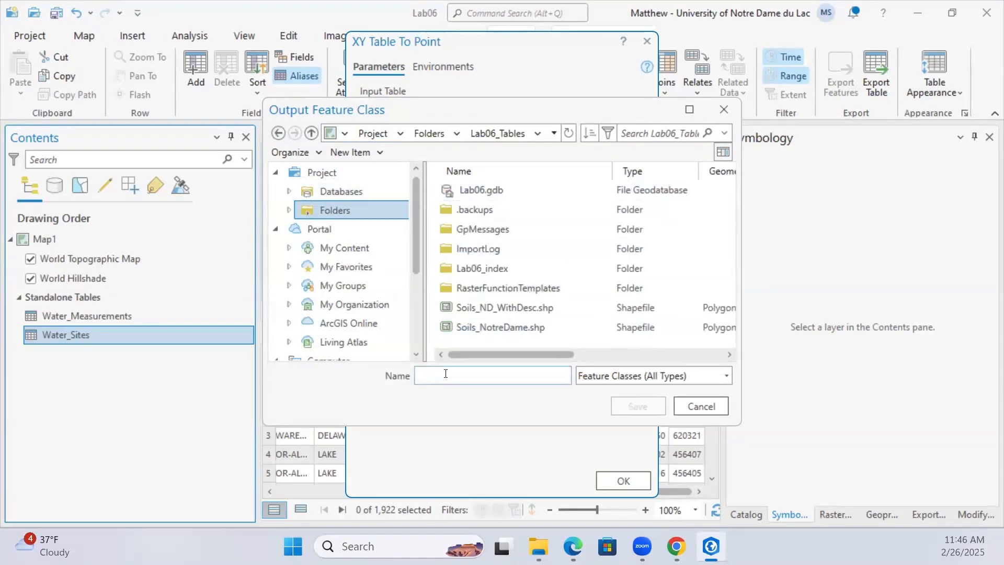
type("Water_Sites_")
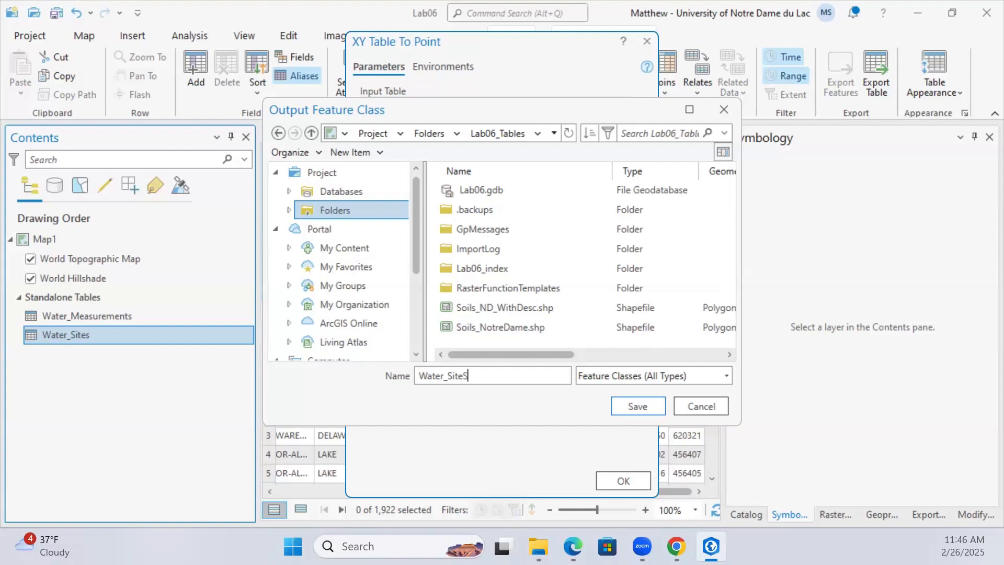
key("BackSpace")
key("BackSpace")
type("s_Spatial.shp")
left_click(629, 409)
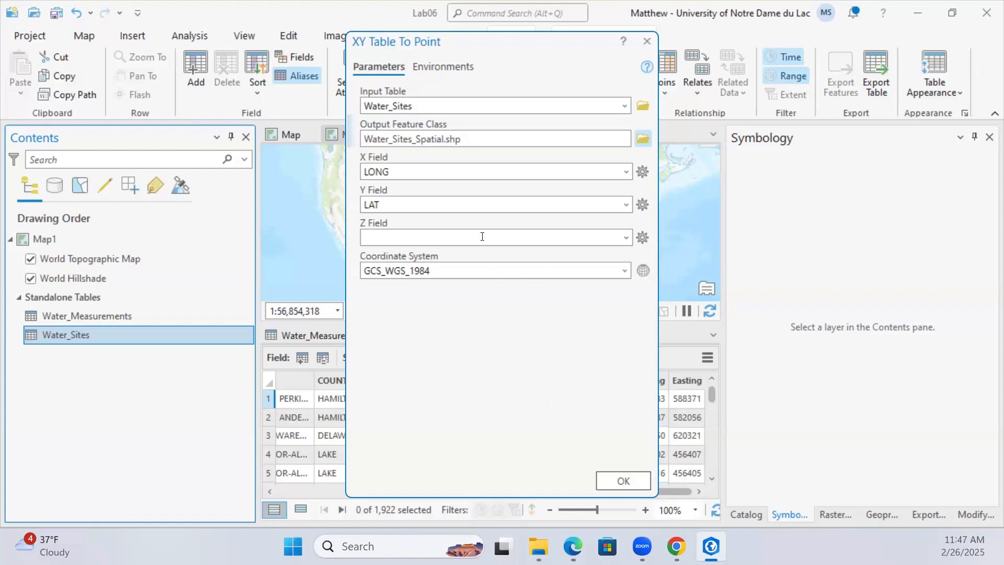
Set the conversion's X field to Easting and its Y field to Northing
left_click(626, 172)
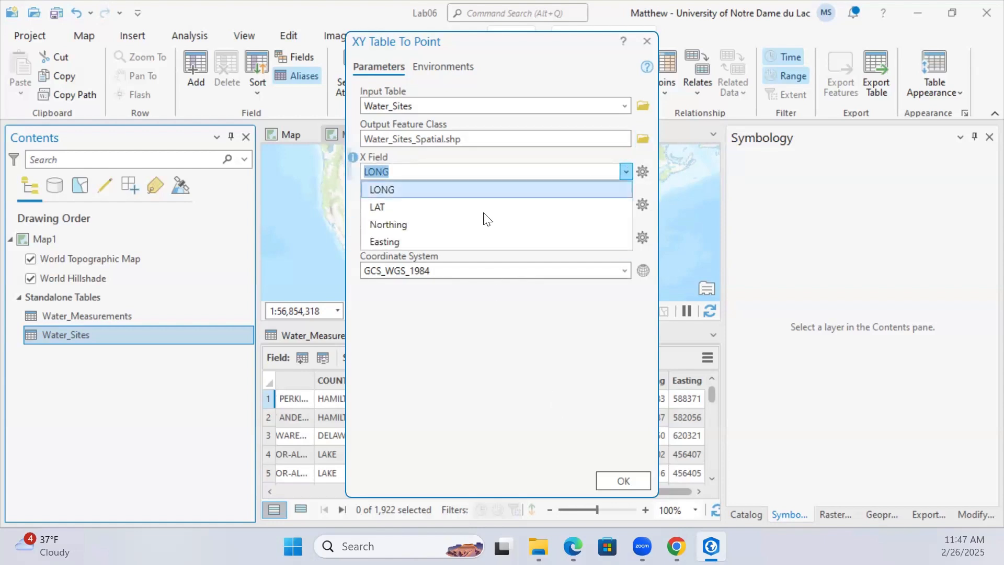
left_click(427, 242)
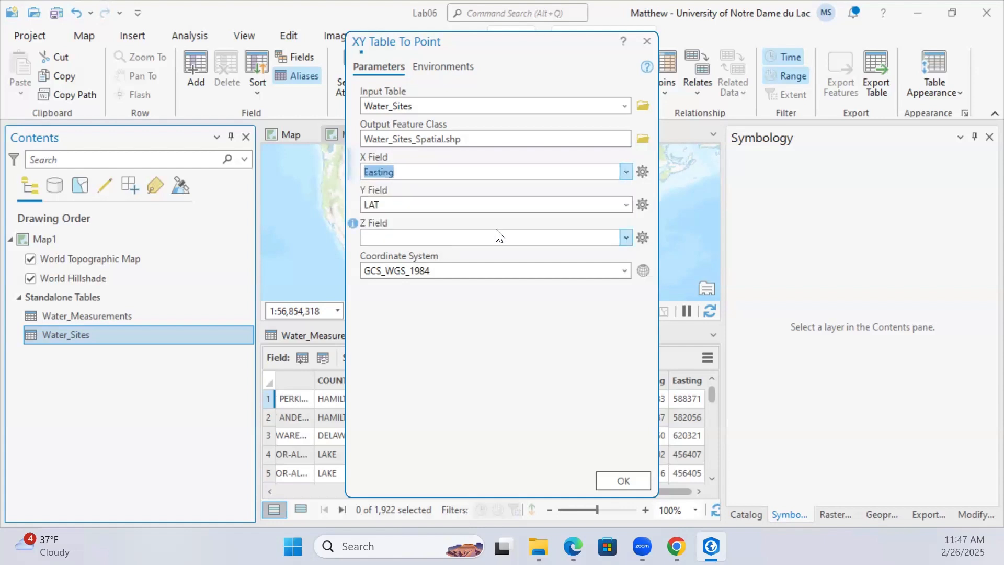
left_click(626, 204)
left_click(482, 257)
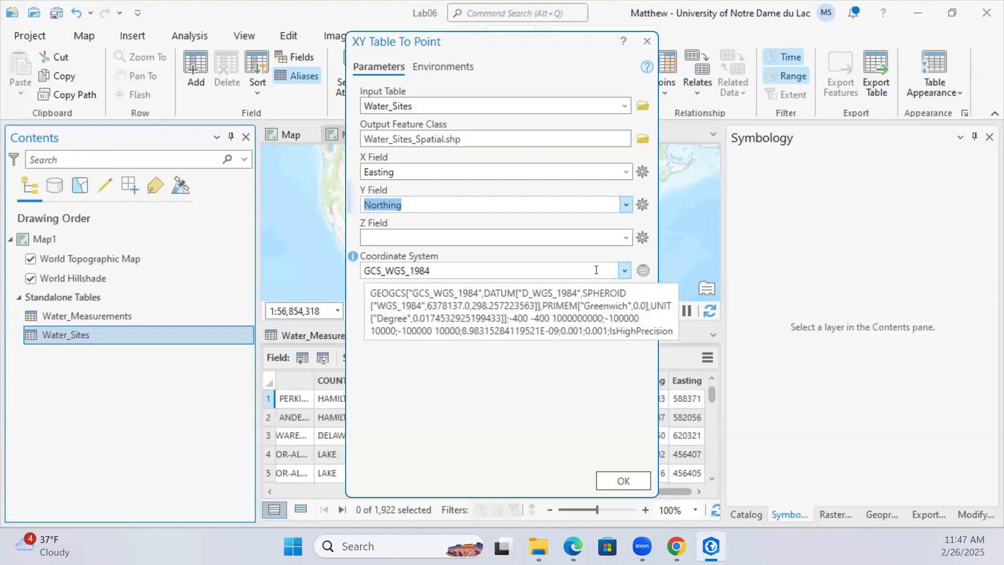
Set the conversion's coordinate system to WGS 1984 UTM Zone 16N and run XY Table To Point
left_click(623, 271)
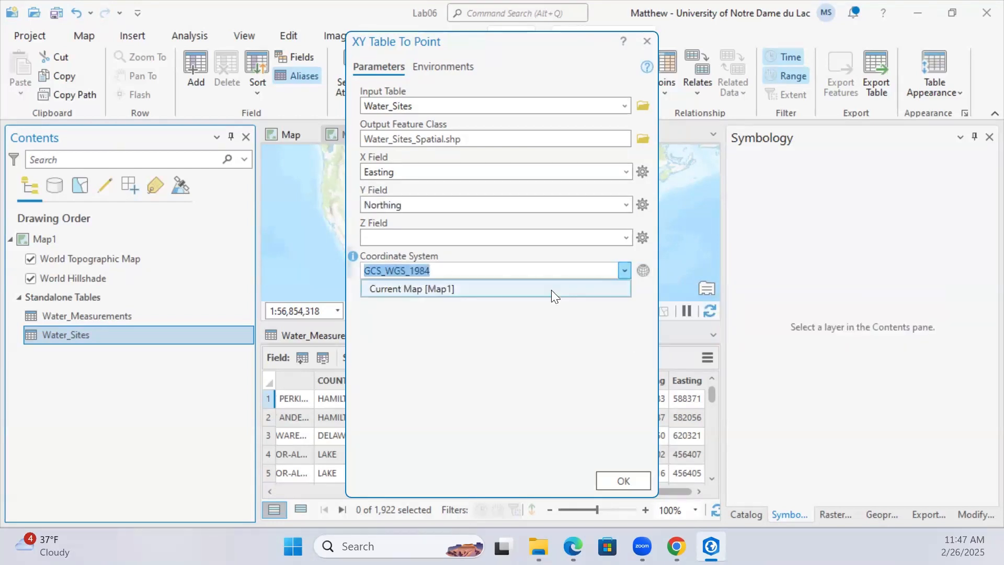
left_click(448, 290)
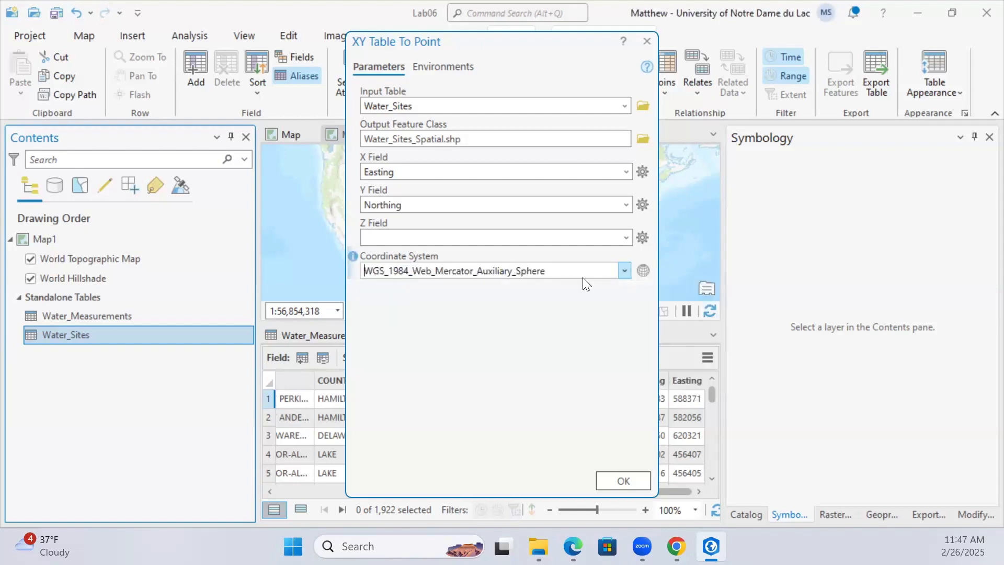
left_click(643, 270)
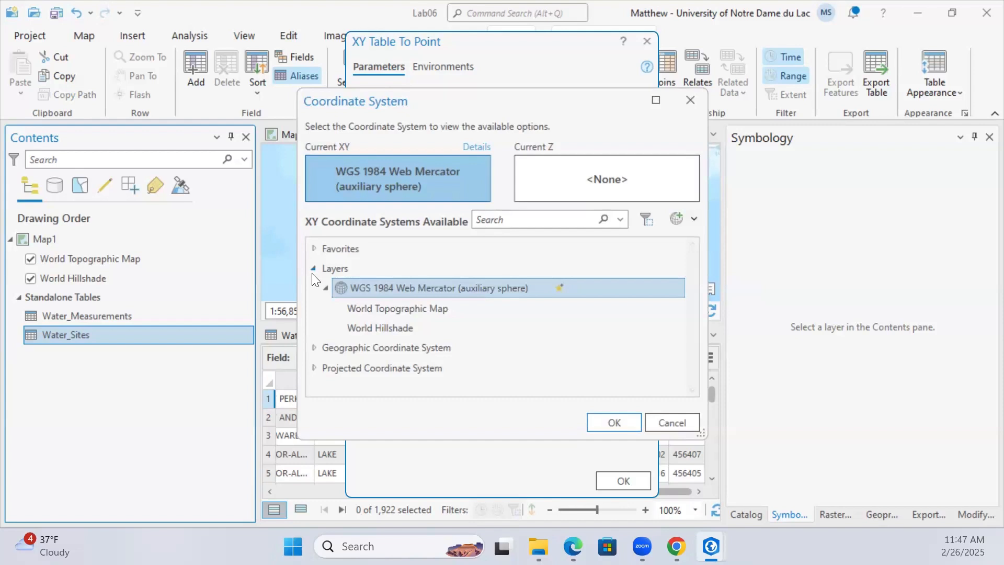
left_click(314, 368)
scroll(328, 349, "down", 3)
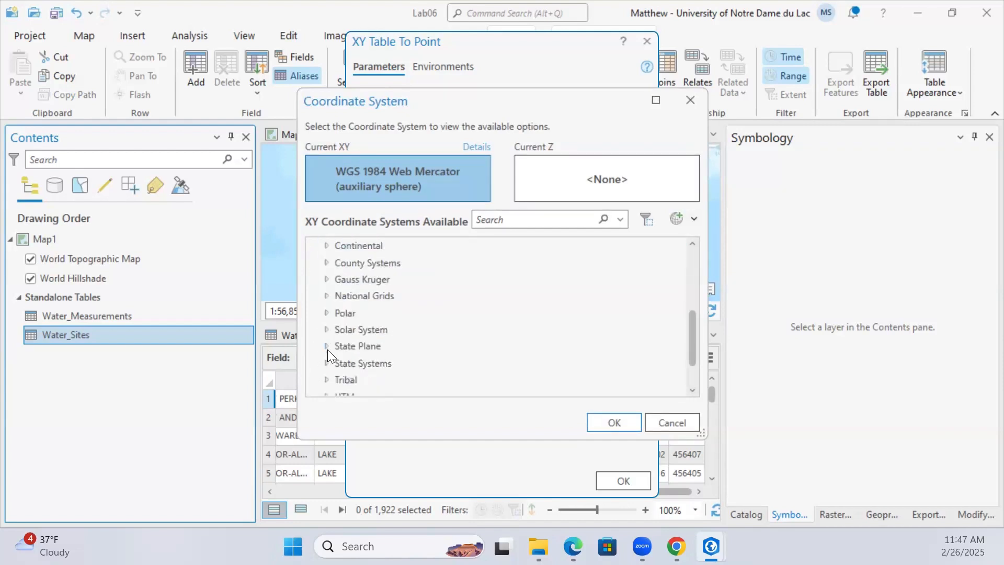
left_click(323, 352)
scroll(337, 336, "down", 1)
scroll(338, 337, "down", 2)
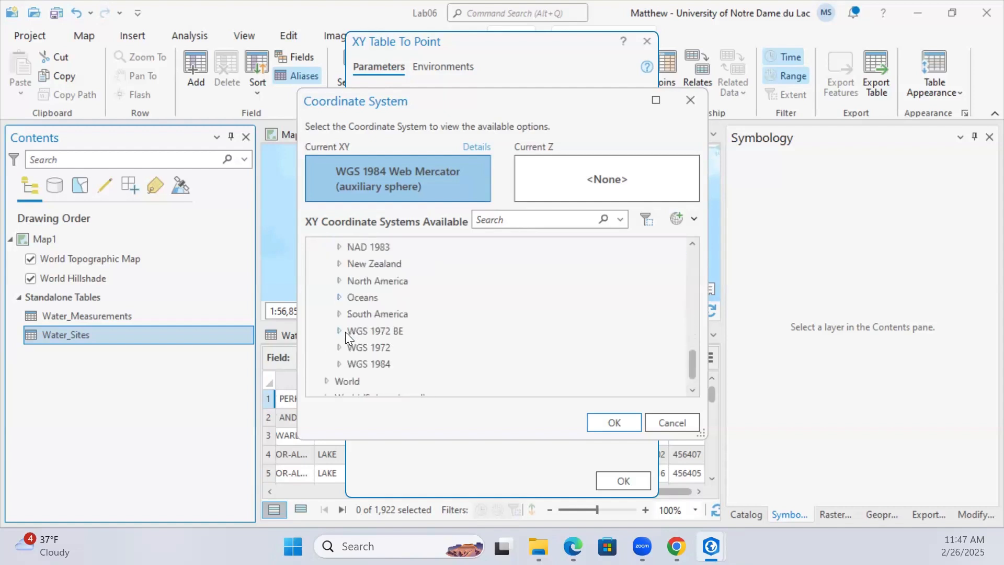
left_click(338, 362)
scroll(349, 329, "down", 1)
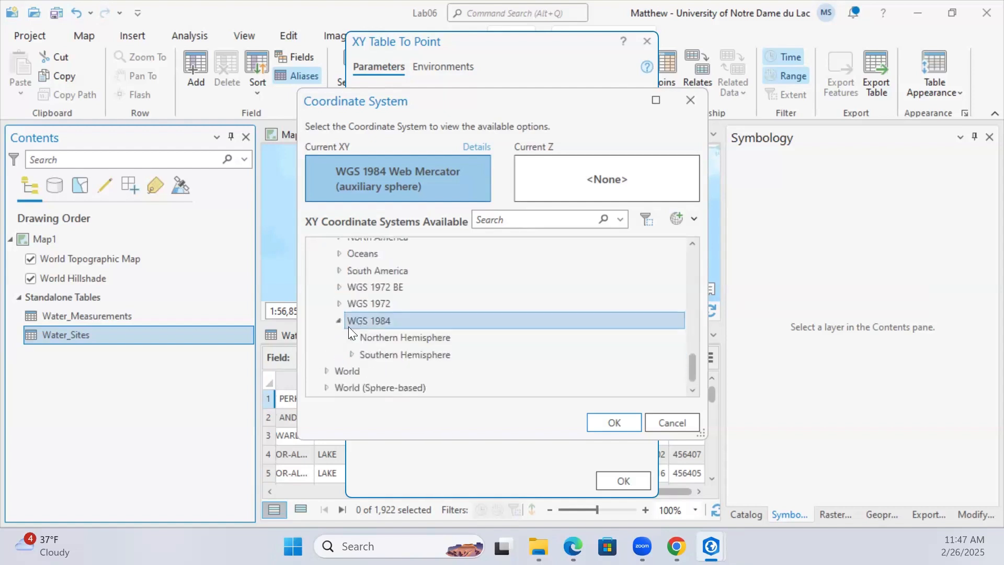
left_click(349, 337)
scroll(369, 334, "down", 6)
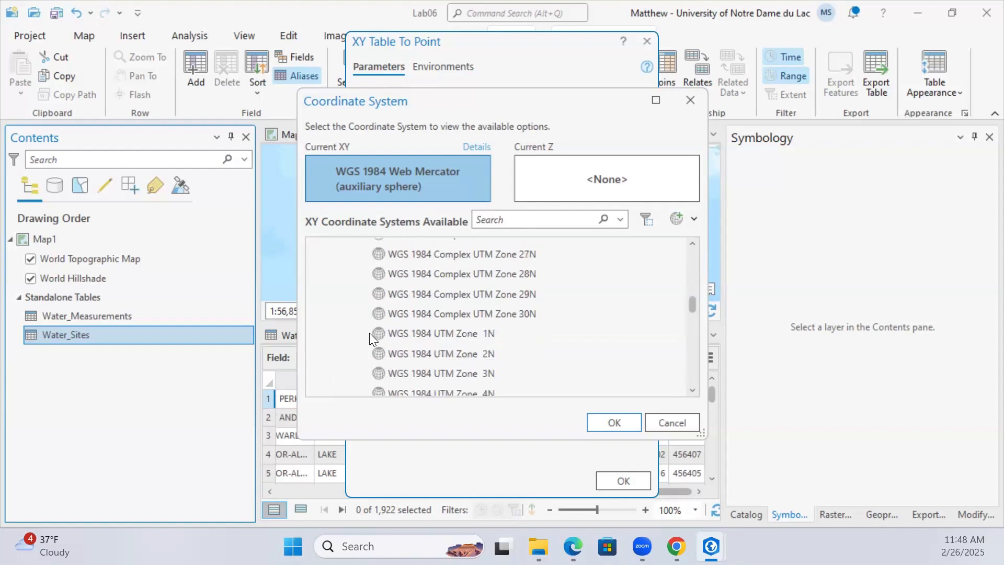
scroll(380, 337, "down", 3)
left_click(455, 335)
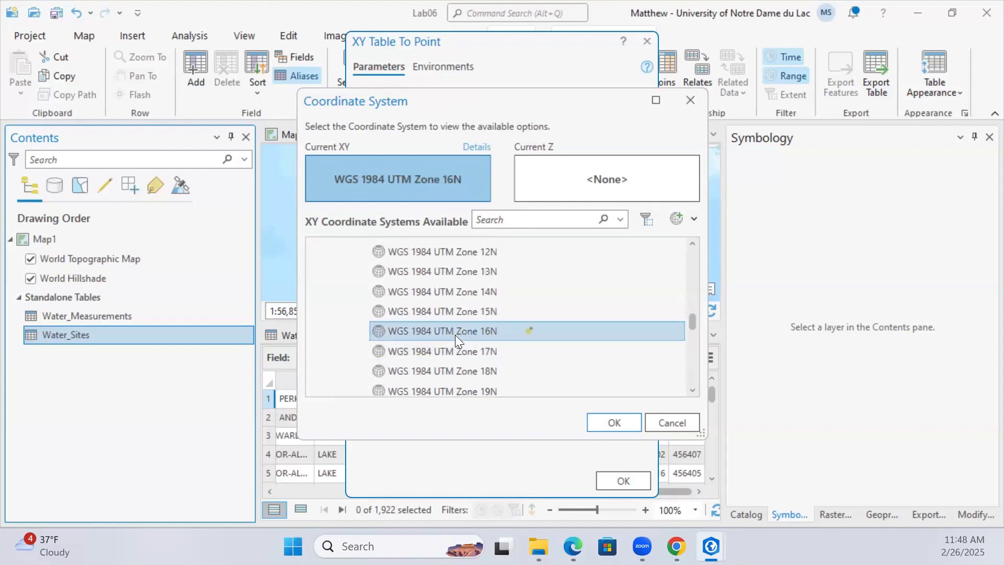
left_click(607, 423)
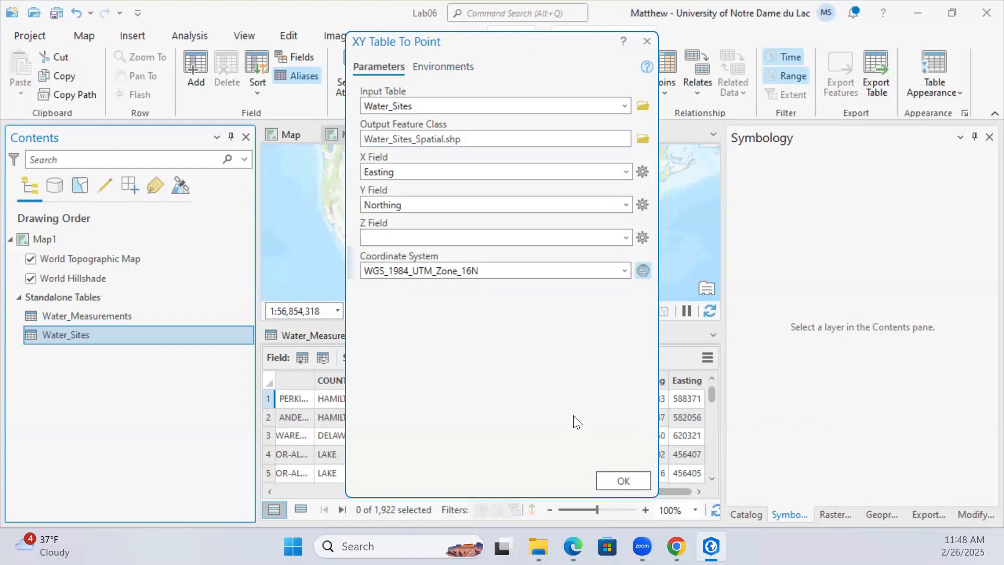
left_click(605, 486)
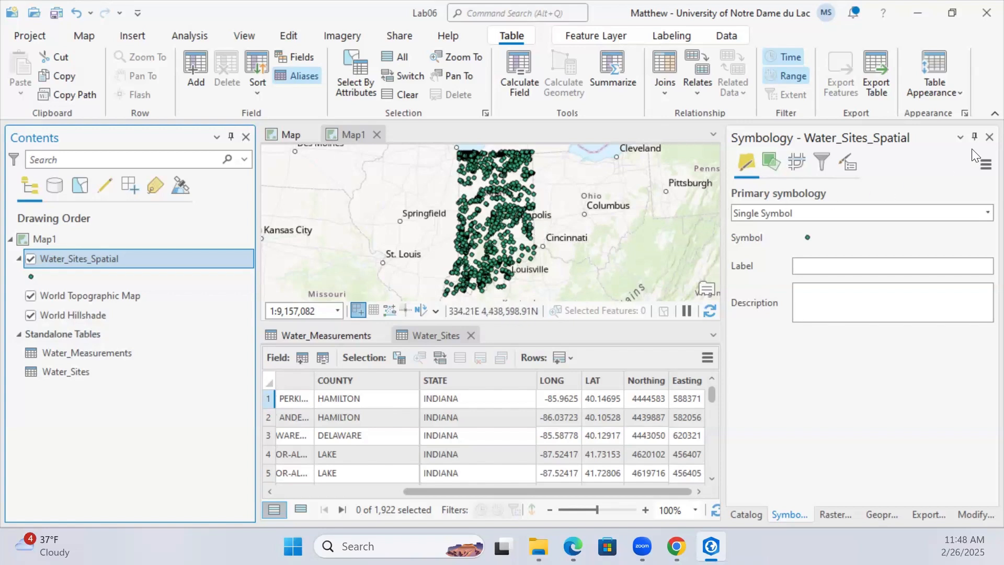
Examine how the Water_Sites_Spatial points are distributed across Indiana, including the area around South Bend and Elkhart
scroll(505, 241, "up", 4)
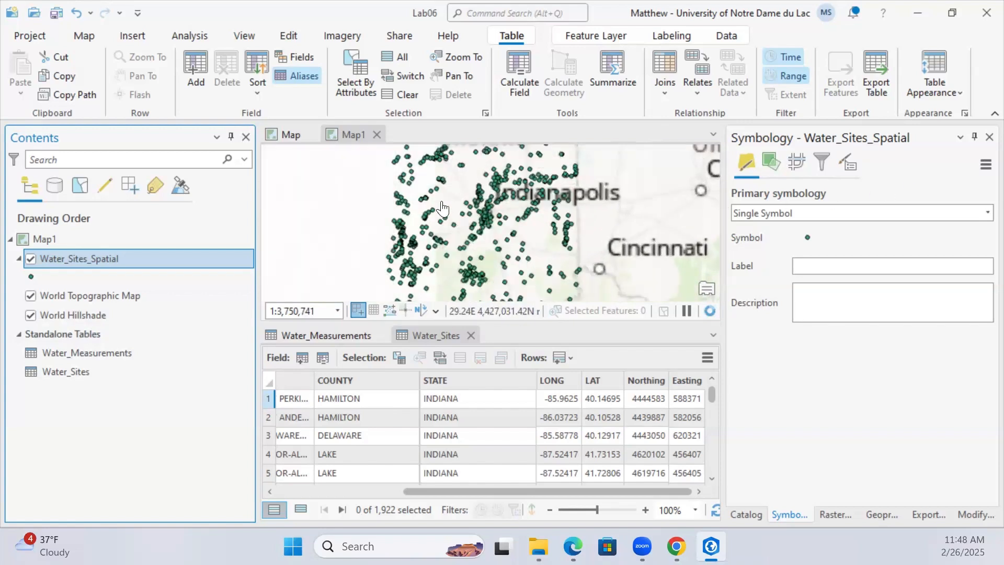
left_click_drag(484, 197, 491, 285)
left_click_drag(453, 189, 456, 267)
scroll(501, 203, "up", 8)
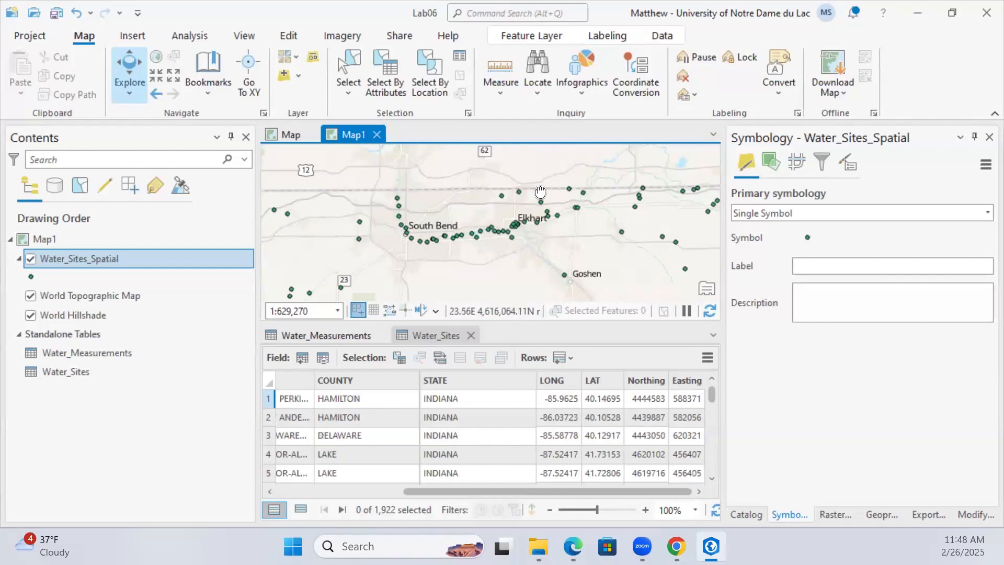
left_click_drag(427, 240, 651, 209)
left_click_drag(353, 211, 392, 120)
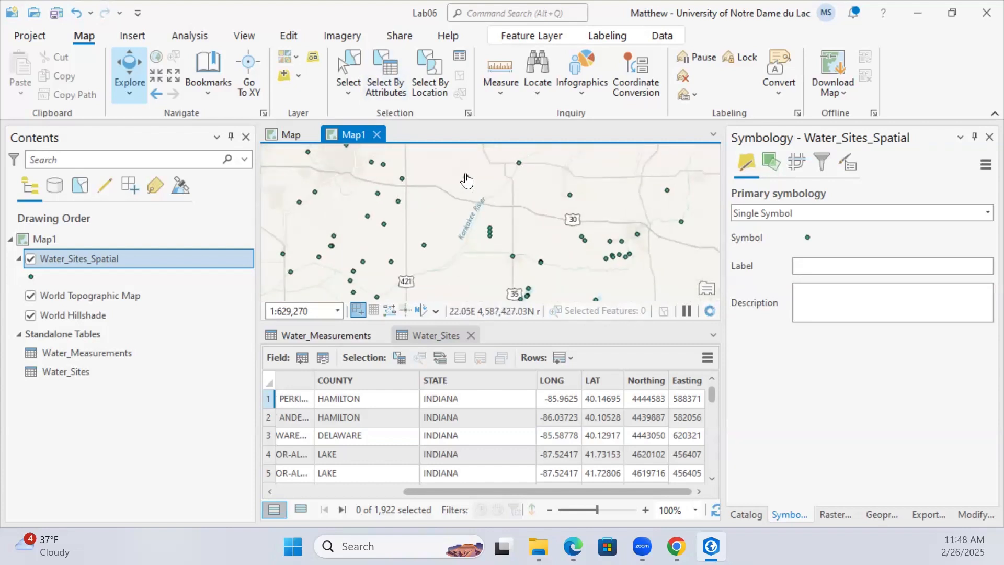
left_click_drag(588, 255, 532, 180)
scroll(521, 239, "down", 2)
scroll(424, 268, "down", 5)
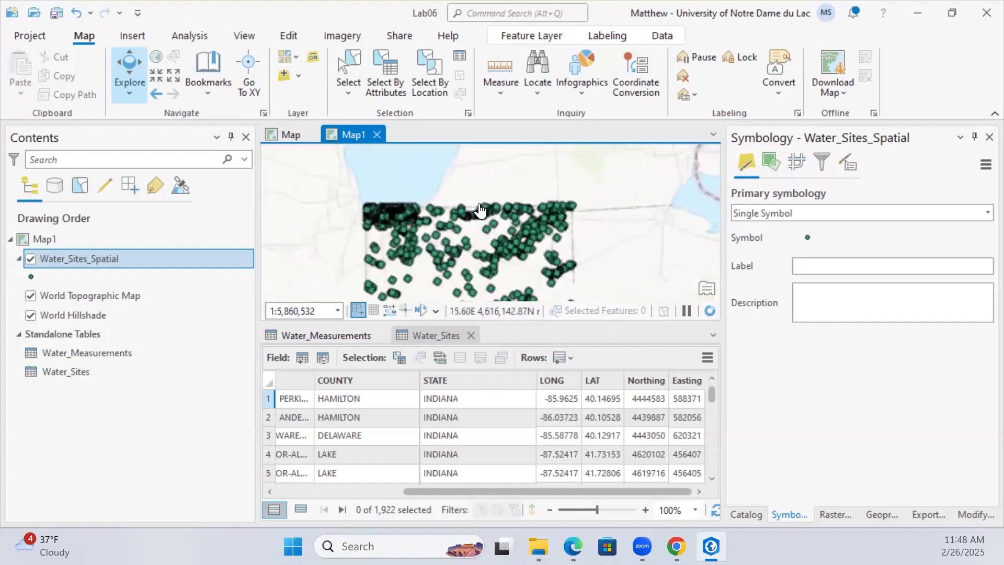
scroll(481, 212, "up", 5)
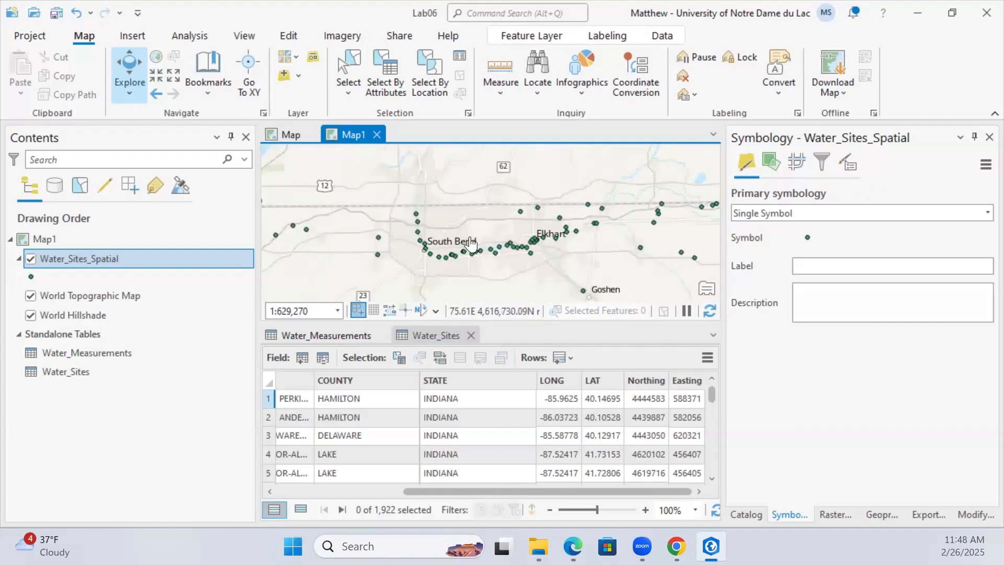
left_click_drag(402, 240, 424, 151)
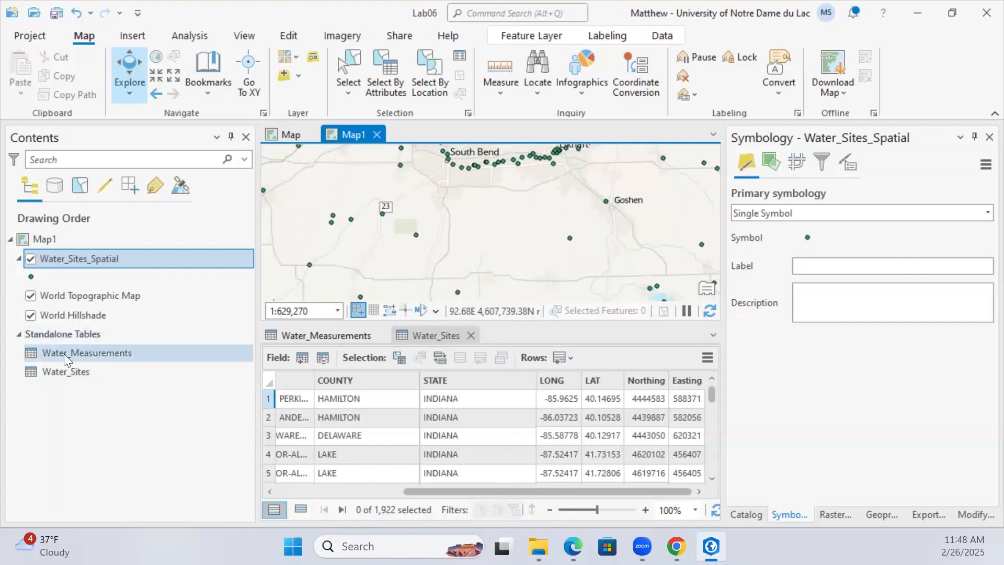
Set up a relate from Water_Sites_Spatial to the Water_Measurements table, using STATION as both the input and output relate field
left_click(335, 338)
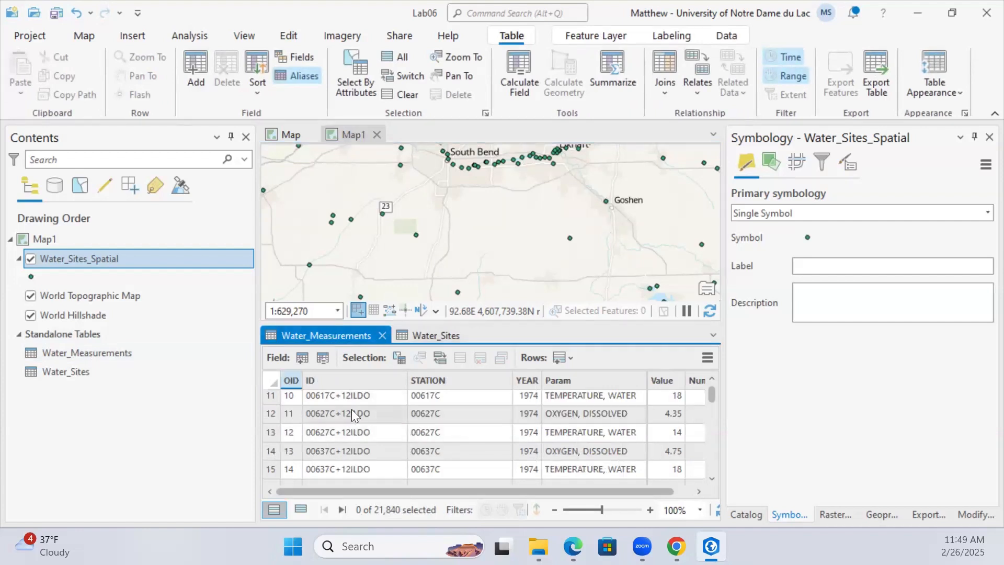
scroll(522, 422, "up", 4)
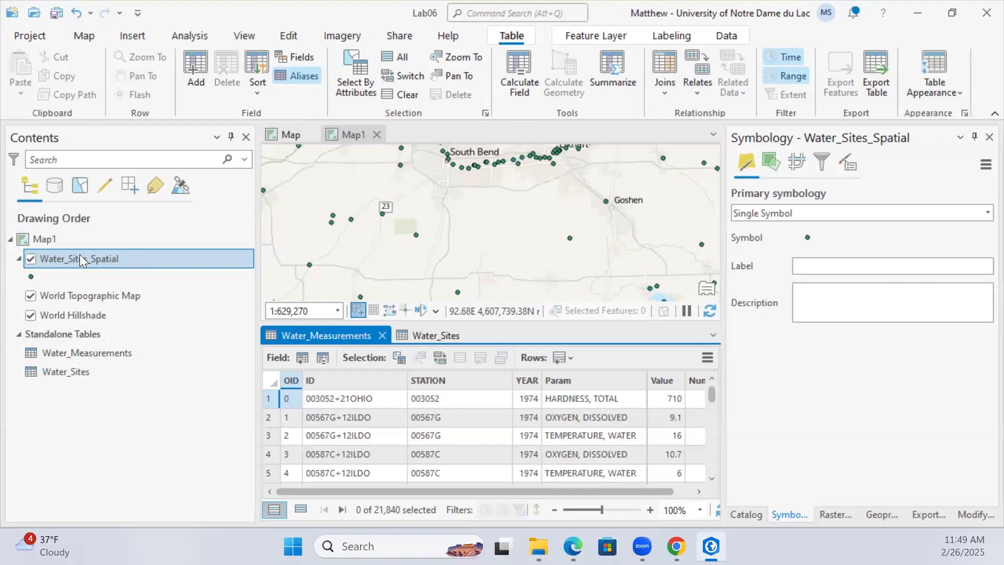
right_click(96, 260)
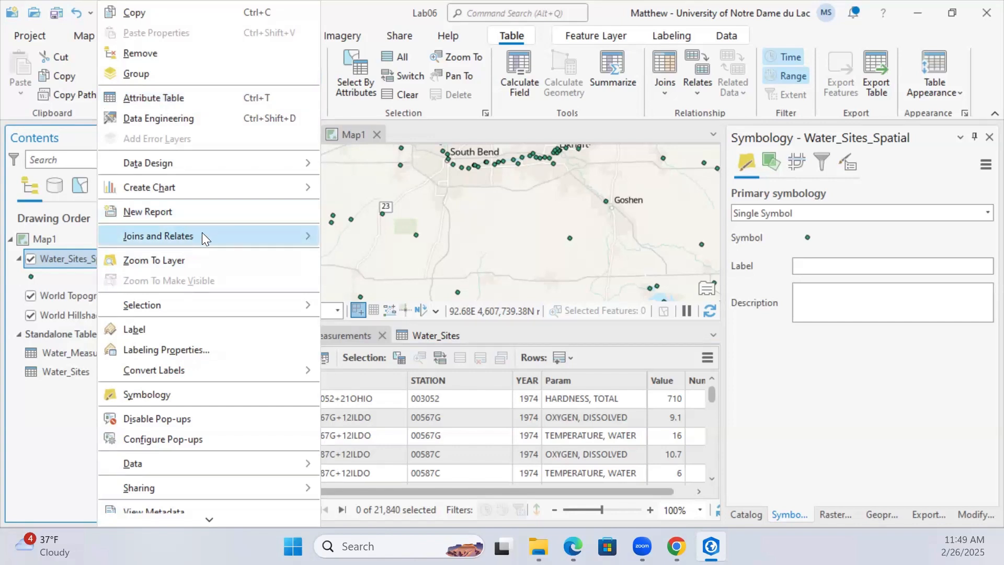
mouse_move(202, 232)
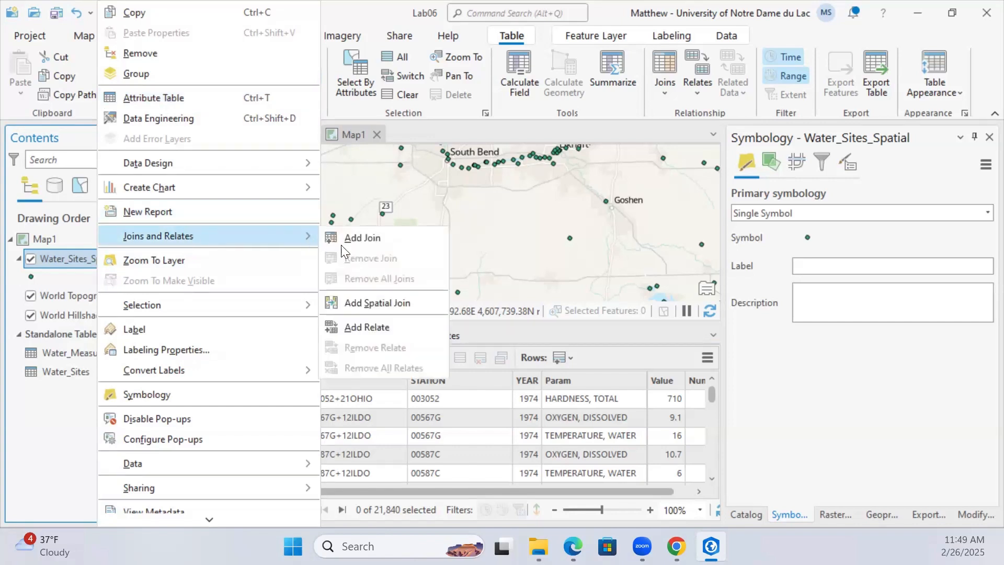
left_click(365, 327)
left_click(438, 82)
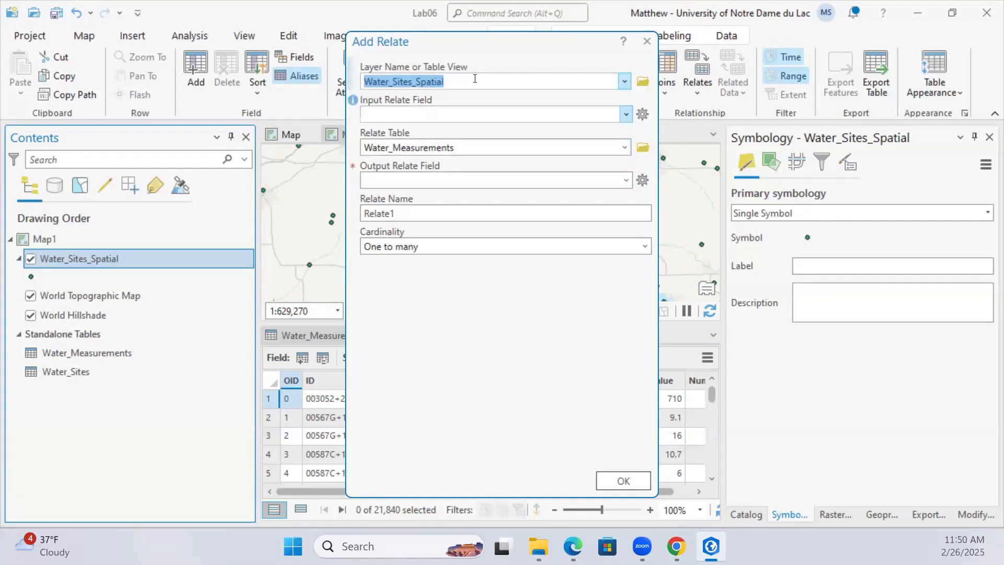
left_click(624, 114)
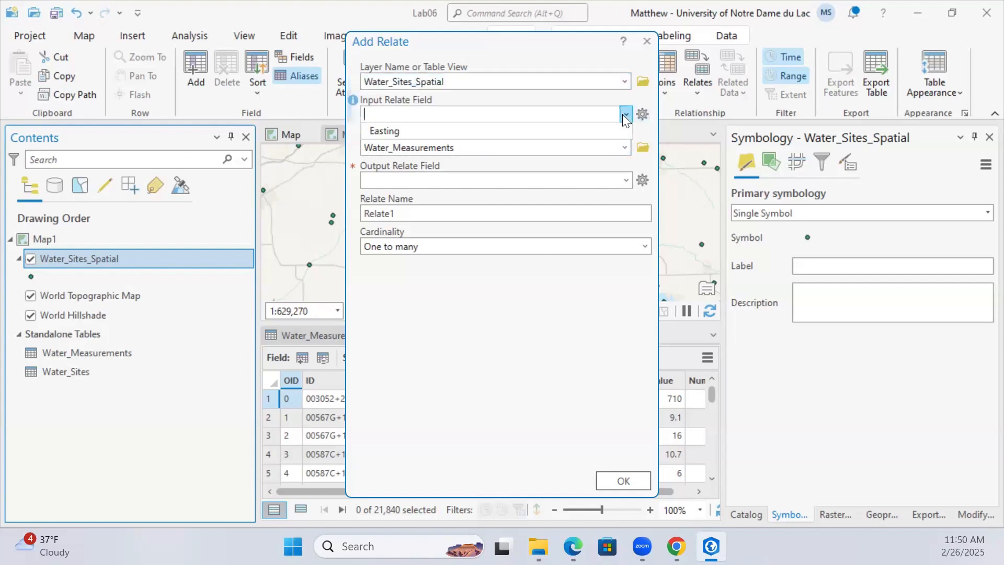
left_click(541, 156)
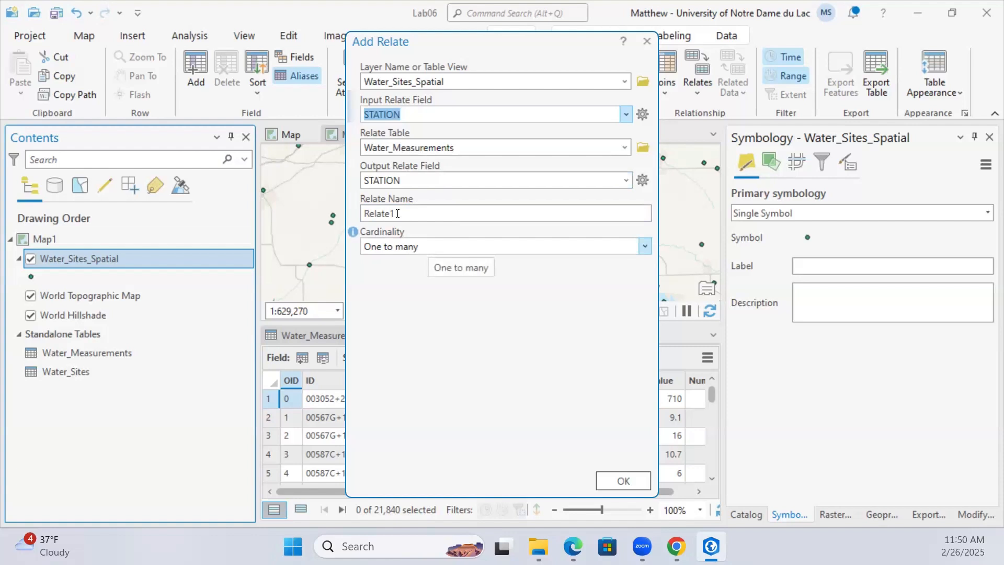
Keep the relate name Relate1, choose One to many as the cardinality, and create the relate
left_click(433, 214)
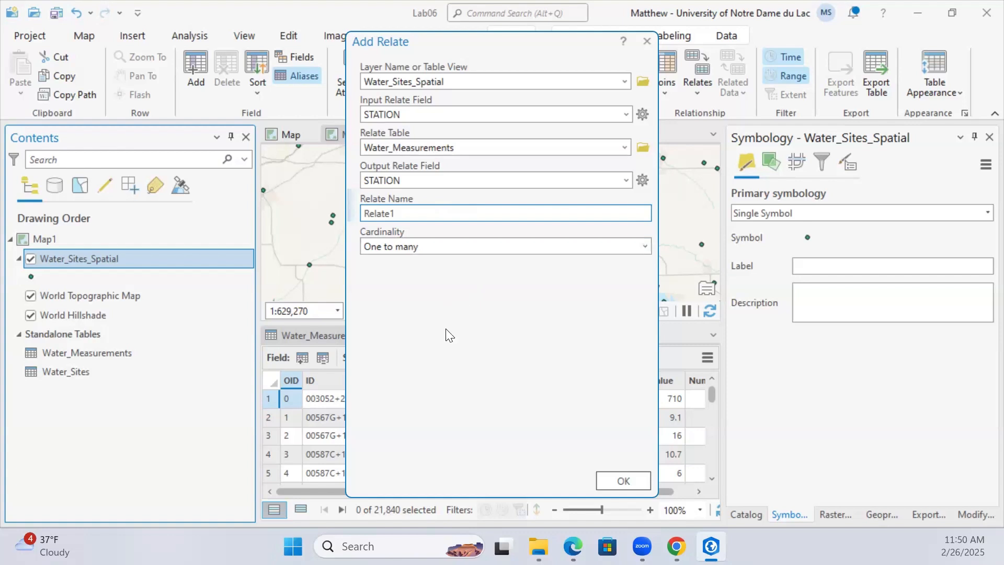
left_click(644, 249)
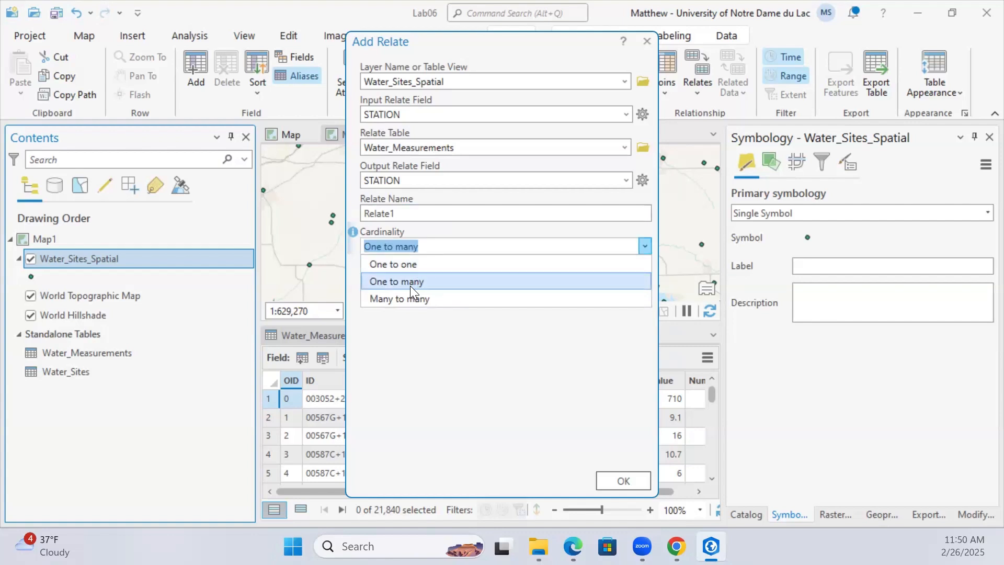
left_click(410, 283)
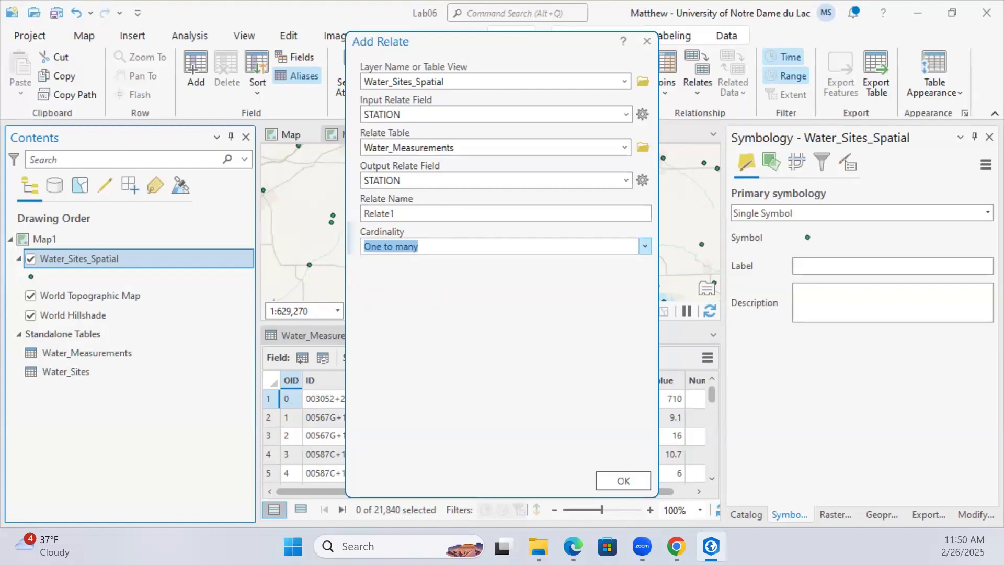
left_click(620, 478)
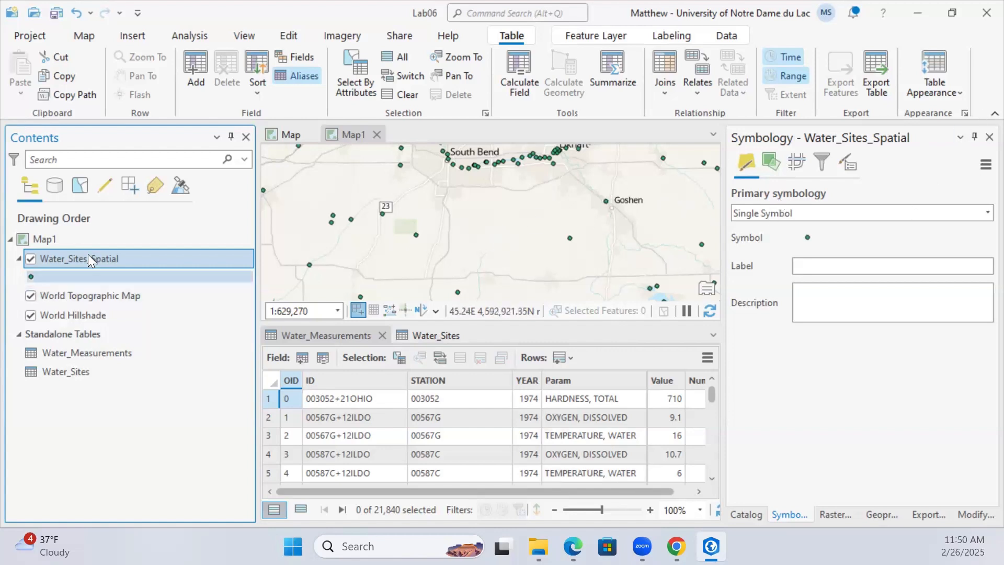
Close the original Water_Sites table and remove it from the map's standalone tables
left_click(459, 336)
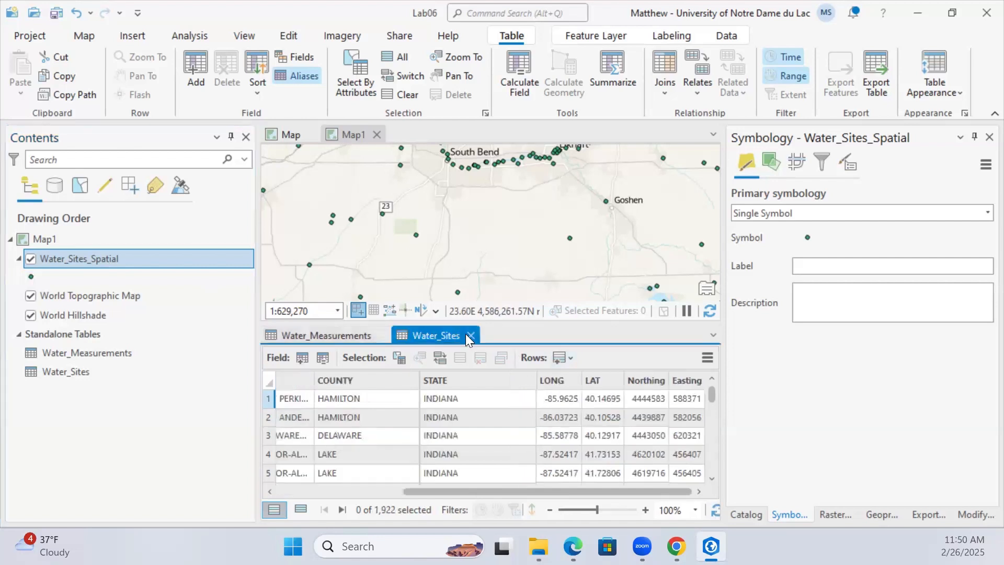
left_click(466, 334)
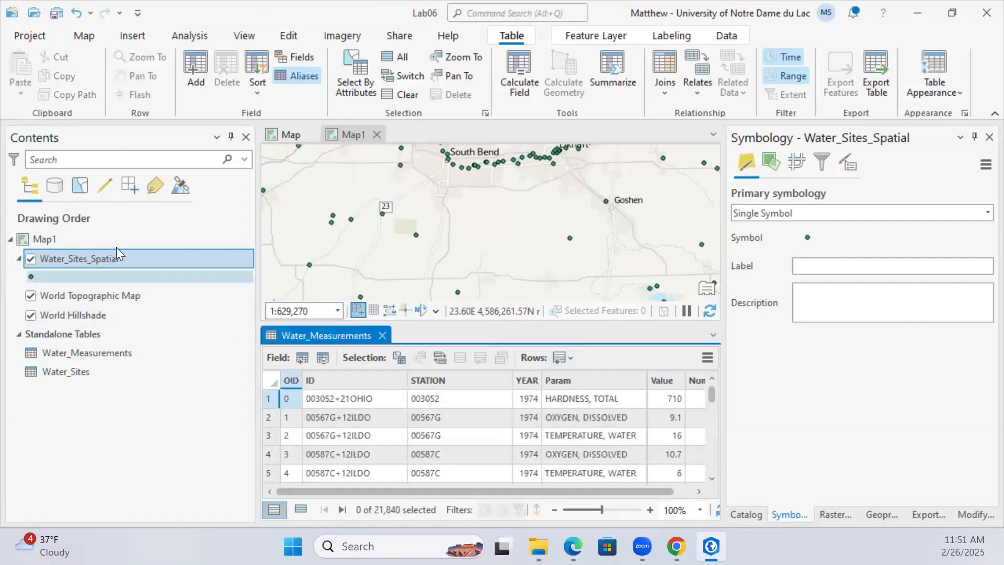
right_click(88, 373)
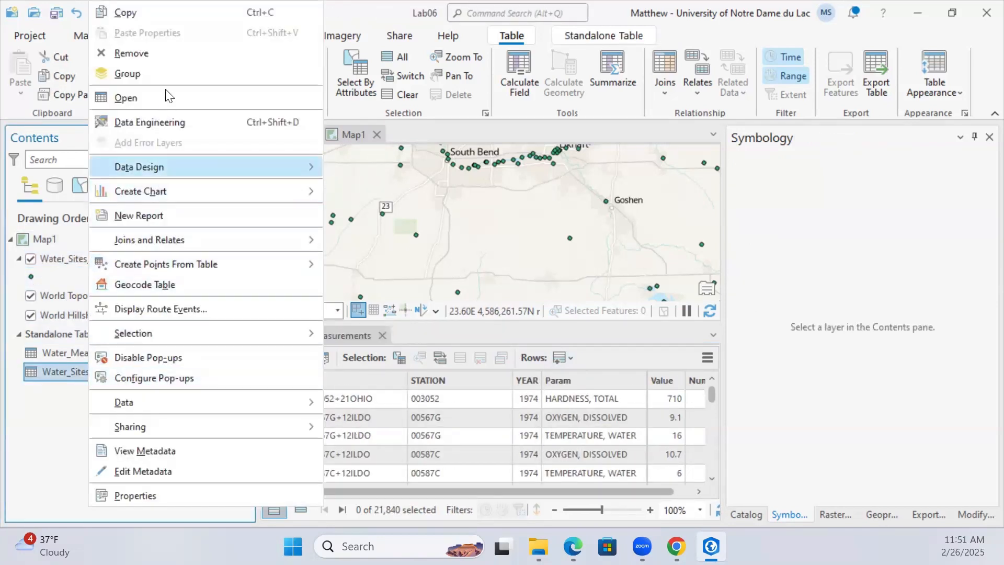
left_click(146, 54)
In the Water_Sites_Spatial attribute table, select the first record, station 174035, and show its related Water_Measurements records
right_click(87, 263)
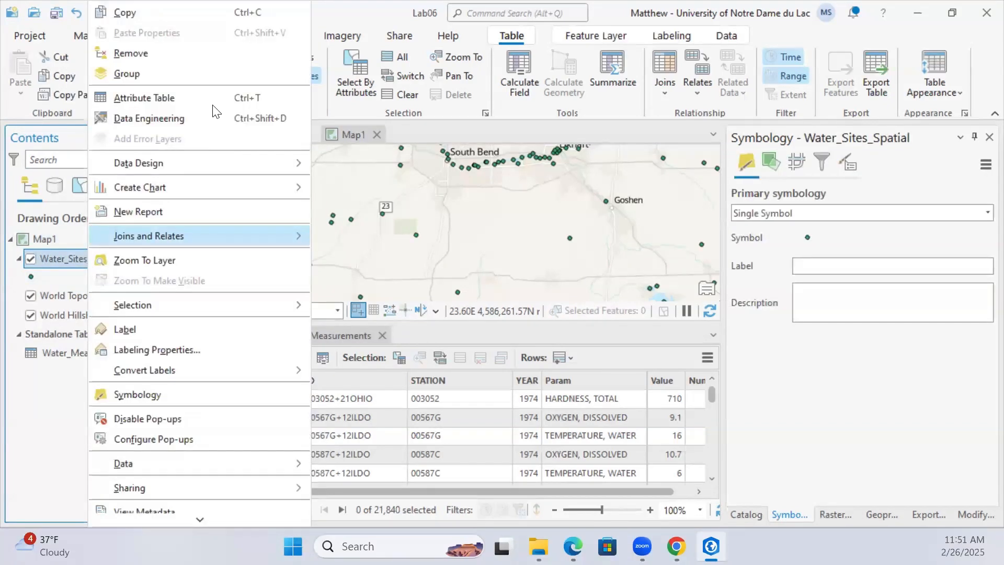
left_click(180, 97)
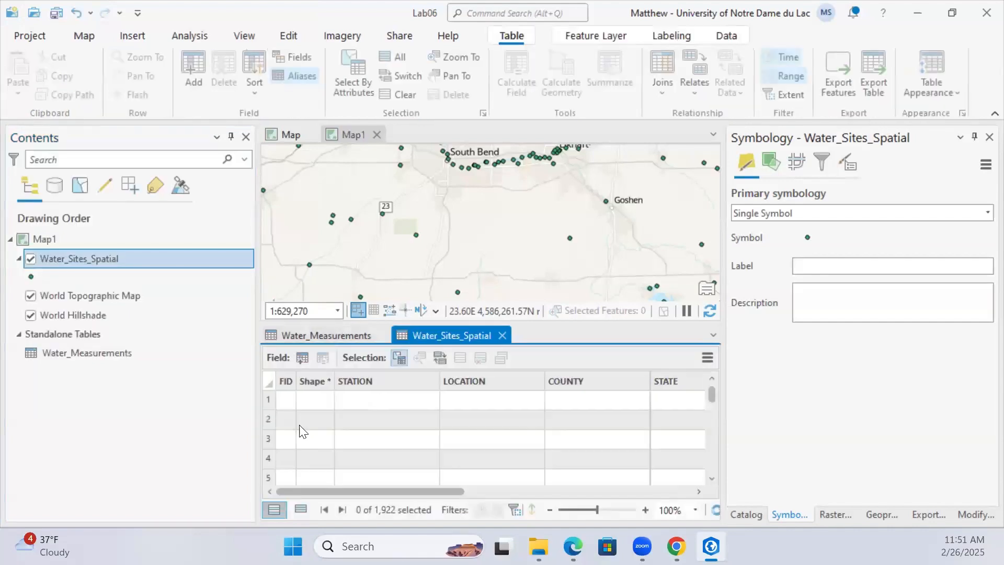
left_click(266, 399)
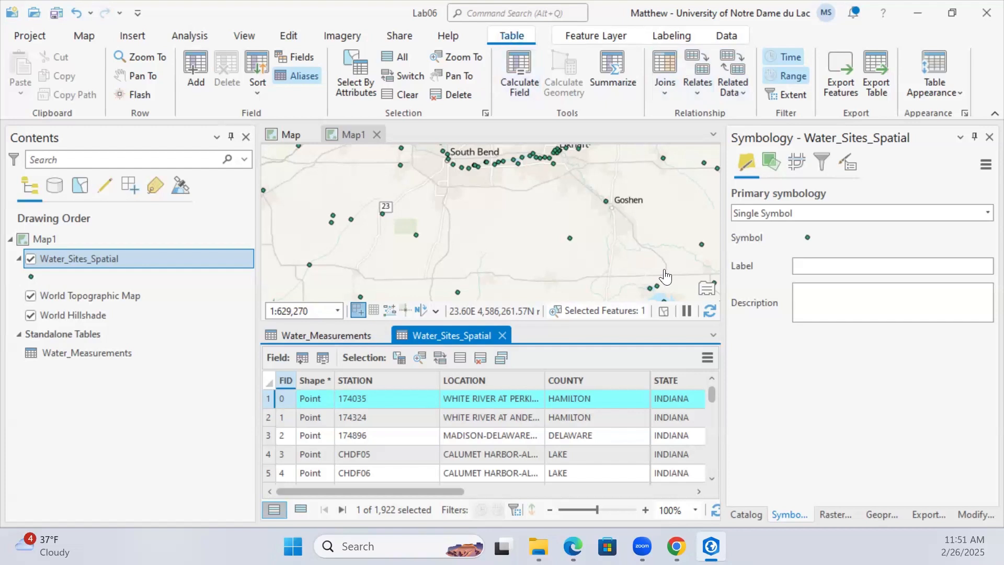
left_click(708, 363)
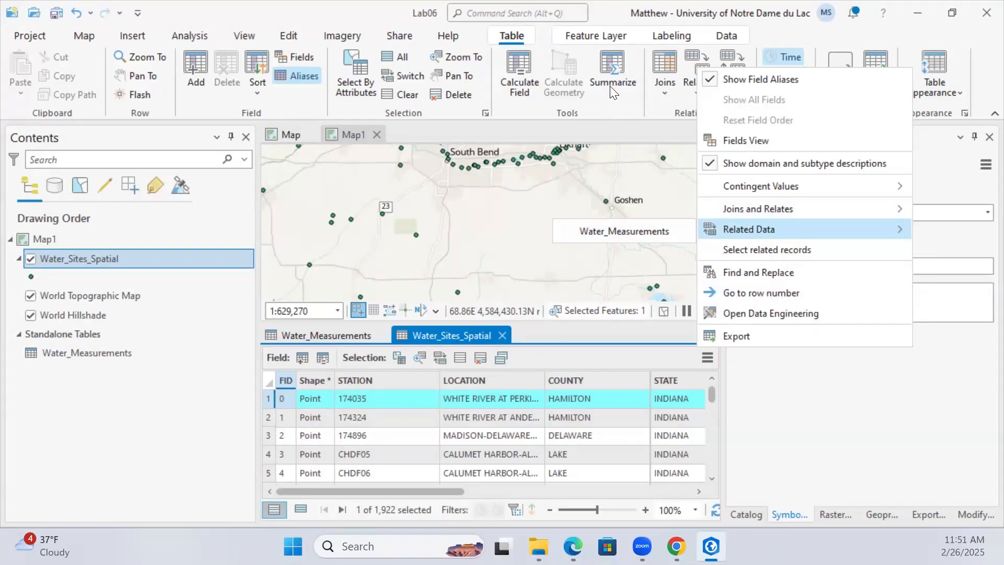
left_click(613, 106)
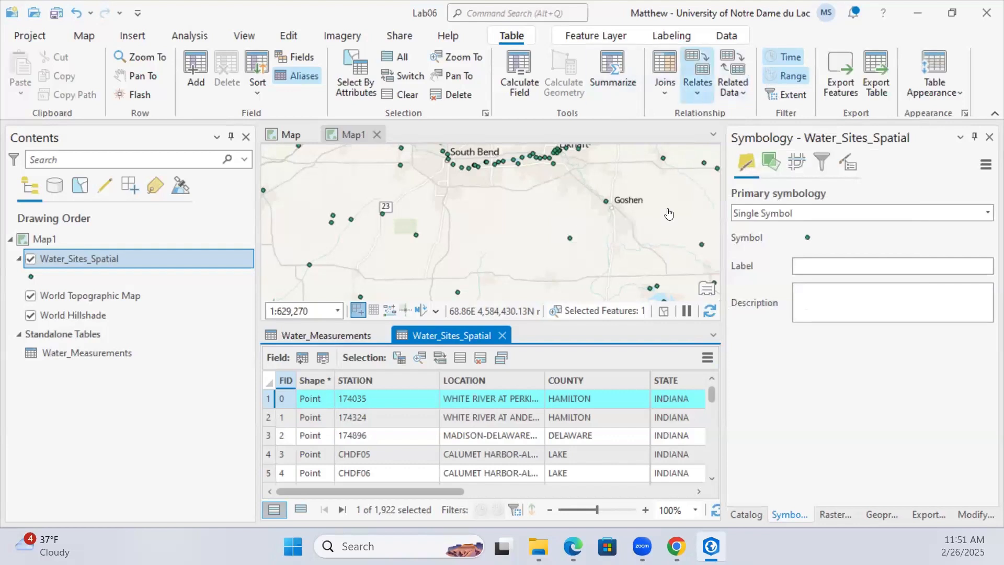
left_click(707, 357)
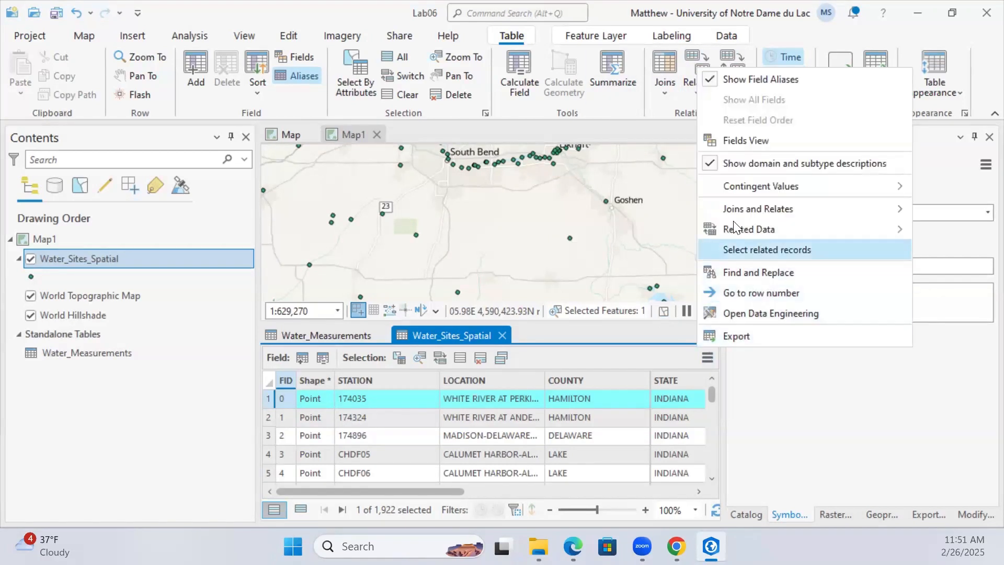
mouse_move(733, 221)
left_click(661, 231)
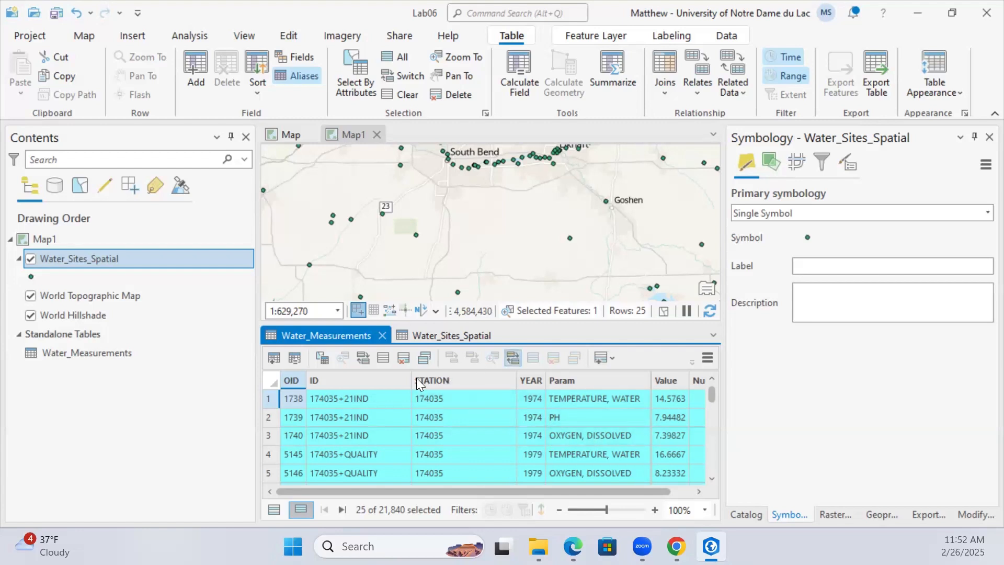
Clear the Water_Measurements selection and start a Select By Attributes query where Param is equal to OXYGEN, DISSOLVED
left_click(385, 358)
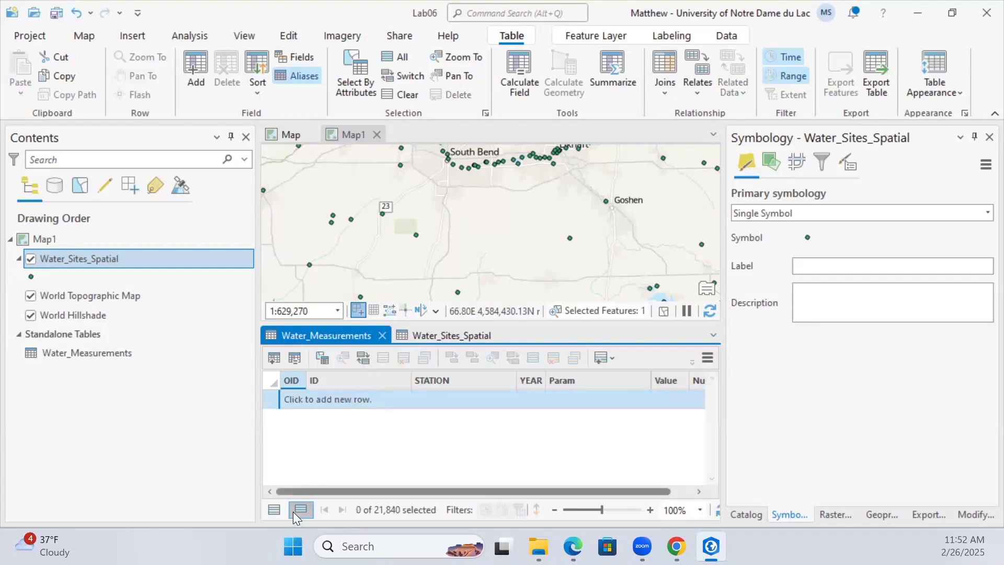
left_click(273, 510)
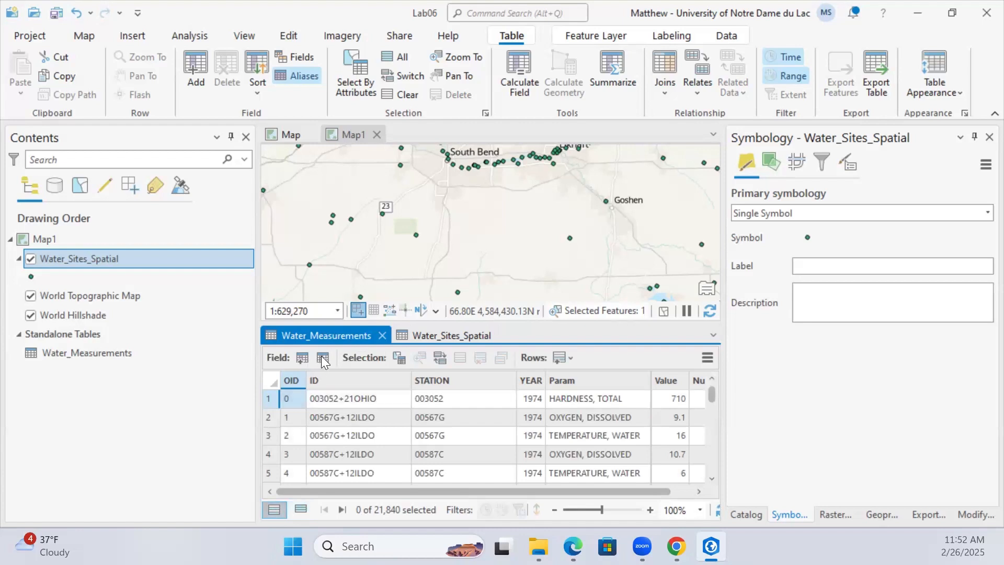
left_click(401, 358)
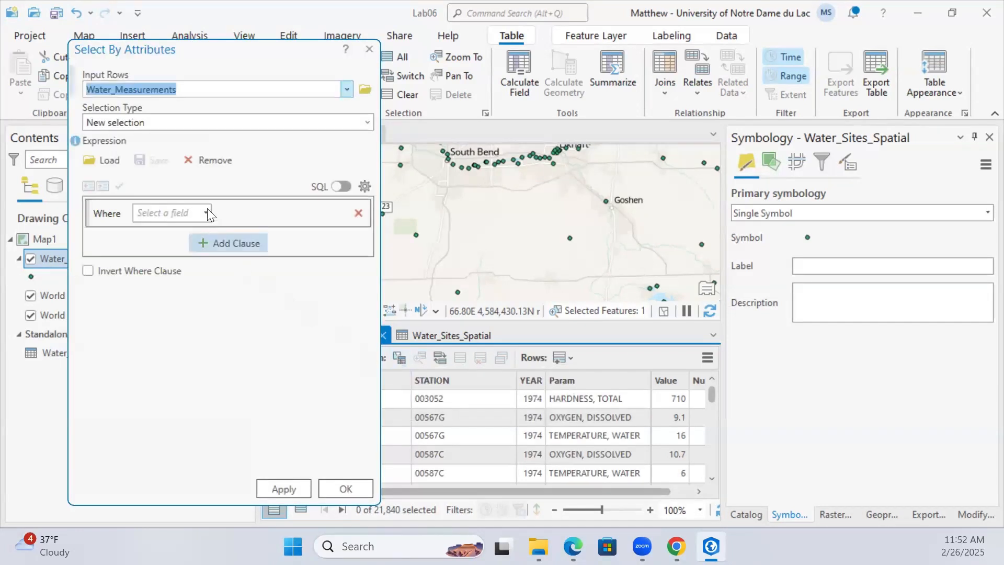
left_click(206, 210)
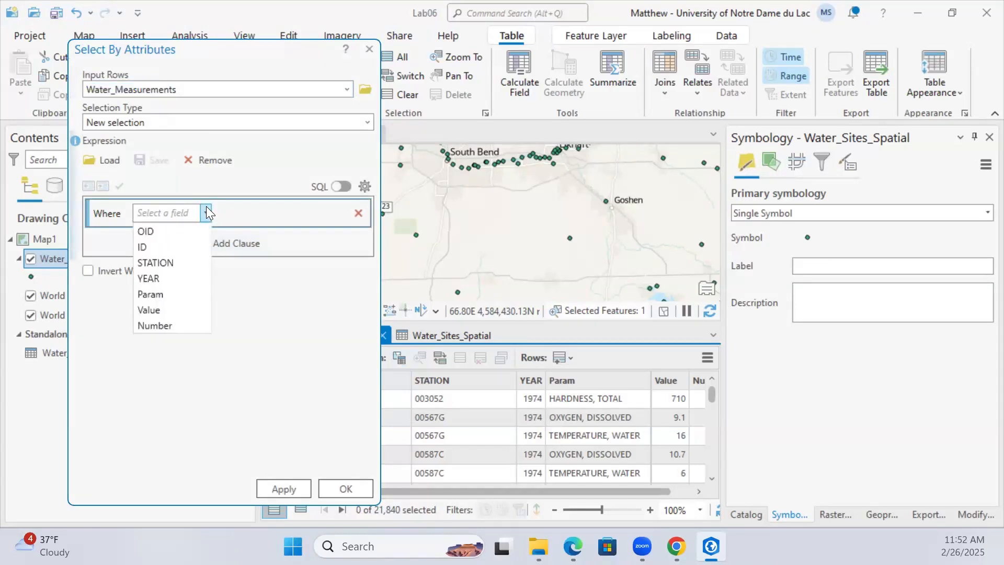
left_click(157, 295)
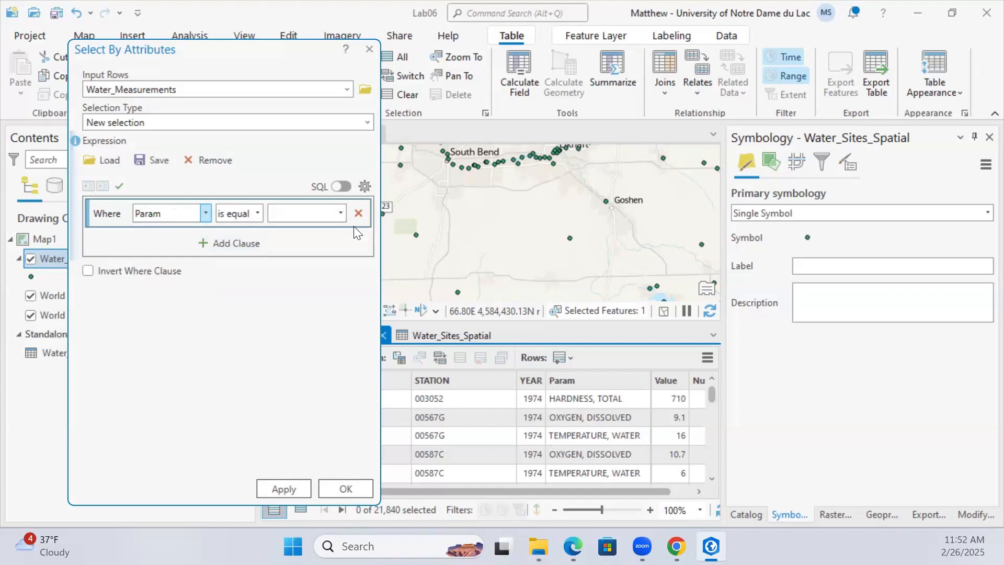
left_click(340, 207)
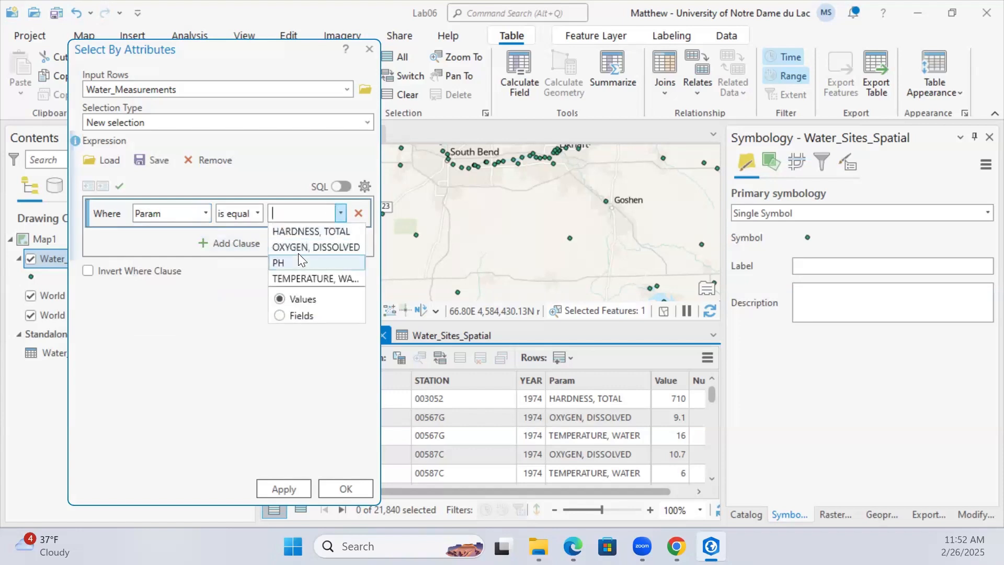
left_click(321, 251)
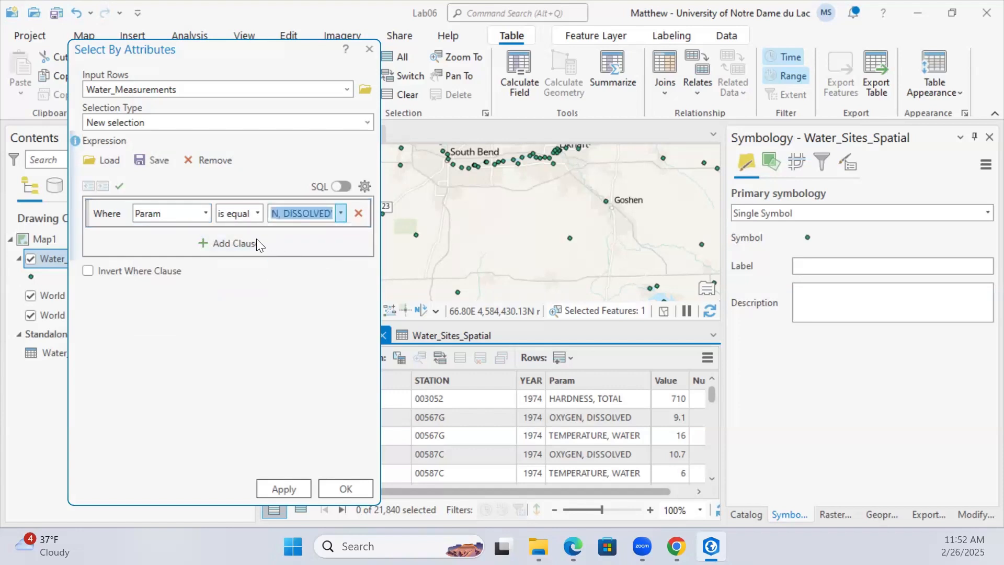
Add an And clause requiring Value is greater than 5, and apply the query to the Water_Measurements records
left_click(231, 239)
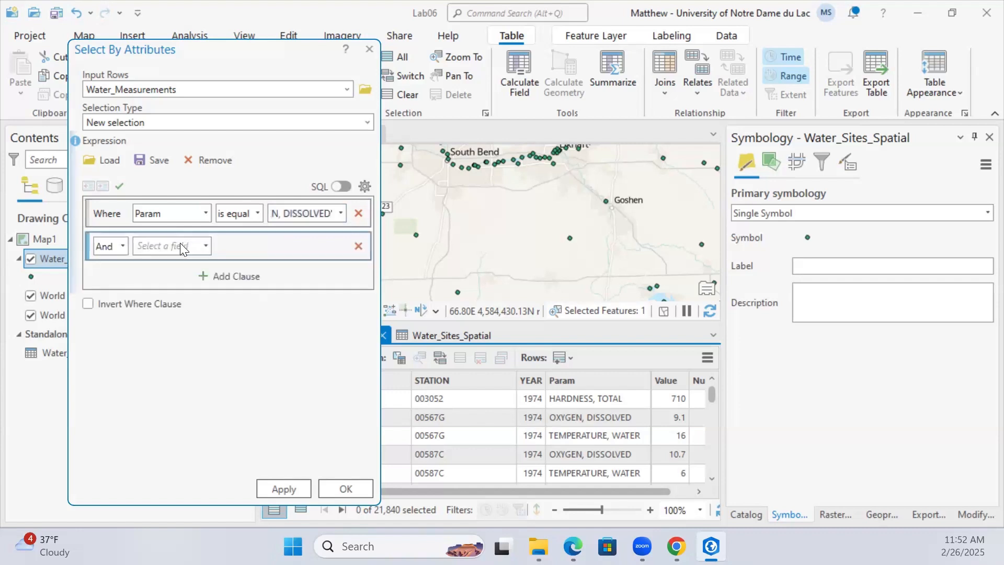
left_click(208, 249)
left_click(140, 344)
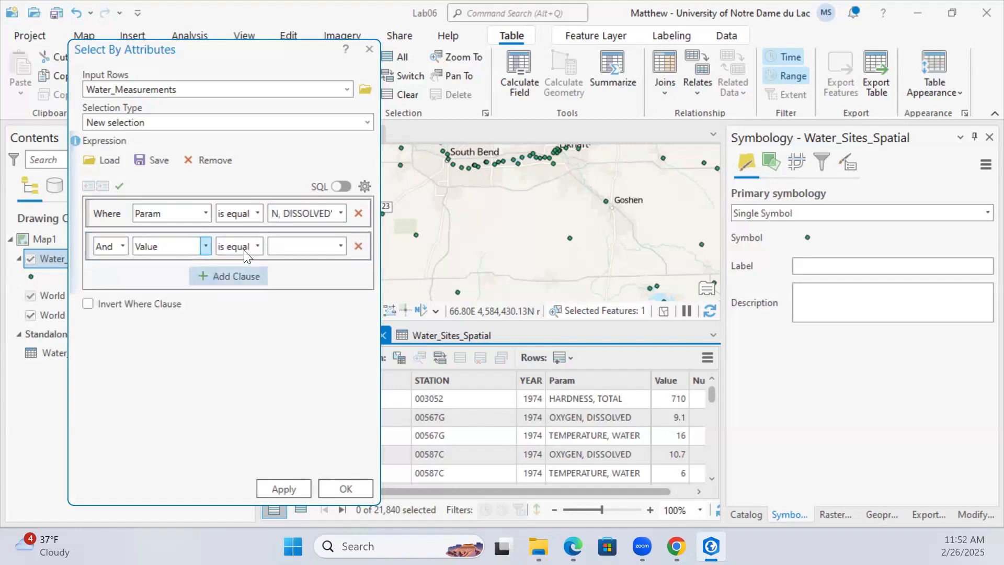
left_click(257, 246)
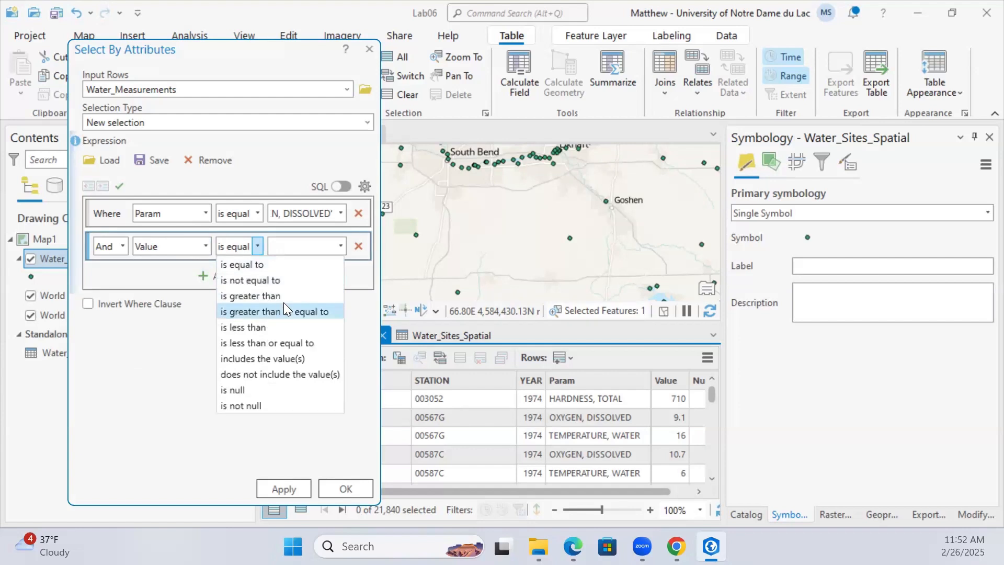
left_click(257, 296)
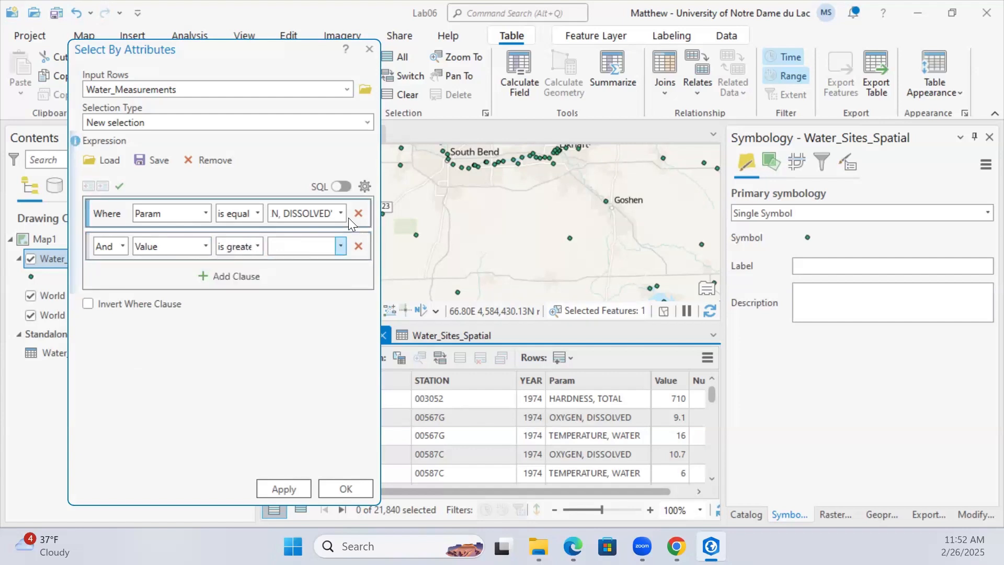
type("5")
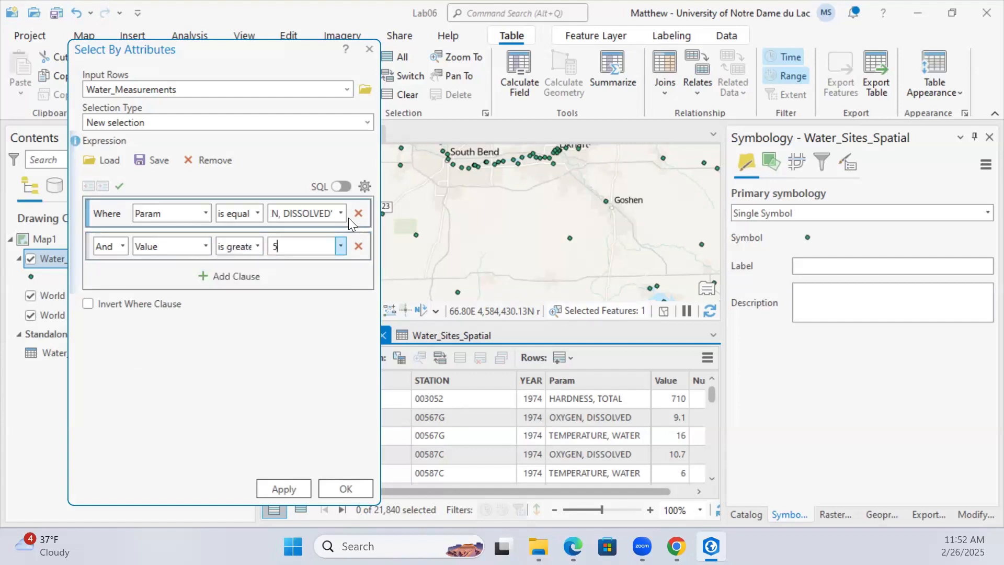
left_click(280, 488)
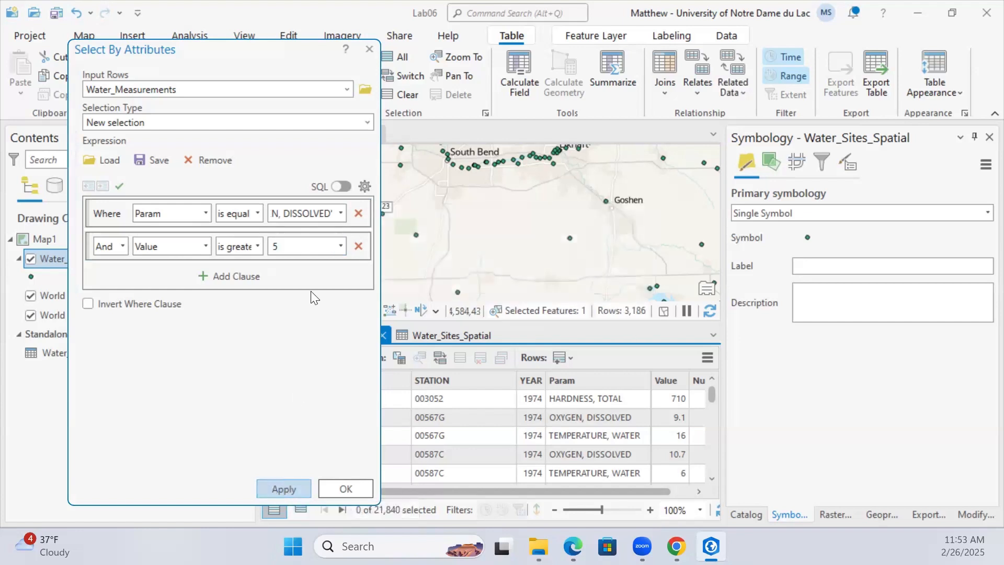
left_click_drag(212, 48, 130, 25)
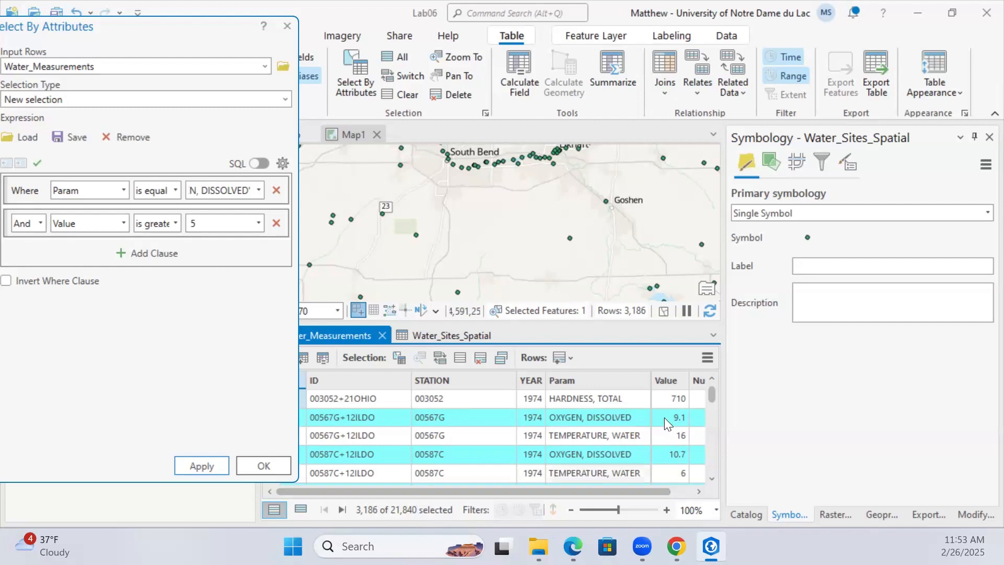
Close the attribute query and select the Water_Sites_Spatial records related to the selected Water_Measurements records
scroll(613, 400, "down", 3)
scroll(622, 442, "down", 8)
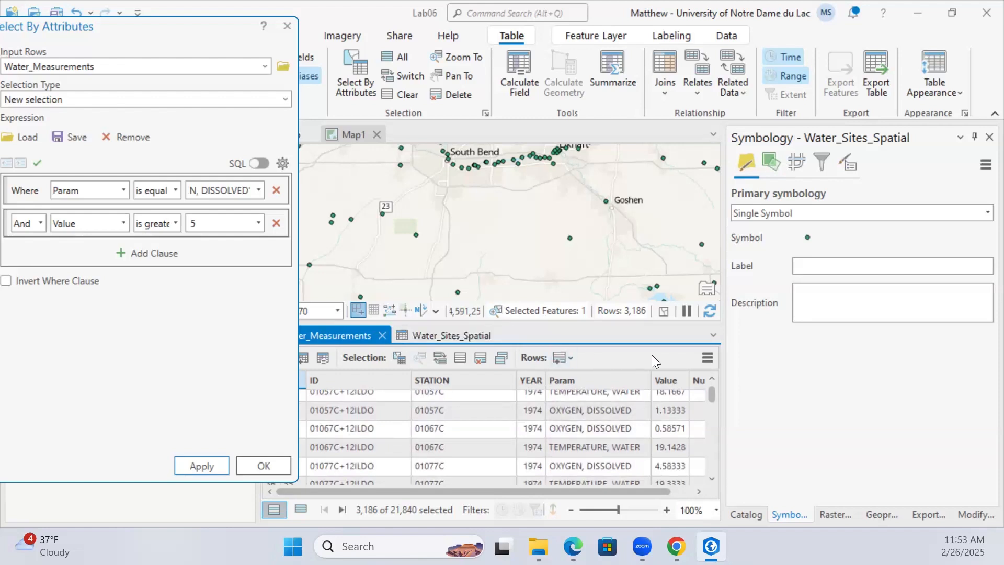
left_click(287, 27)
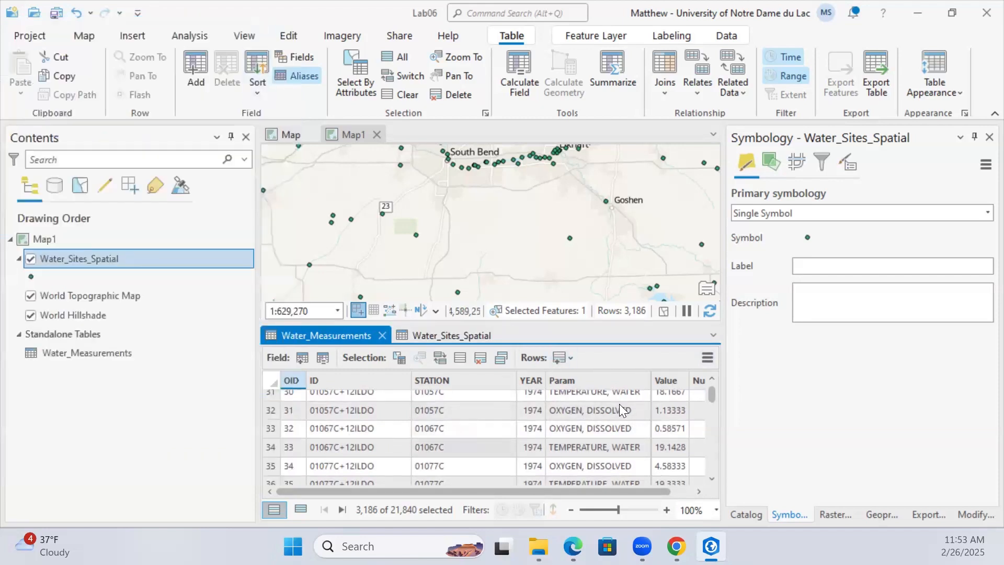
left_click(711, 360)
mouse_move(754, 229)
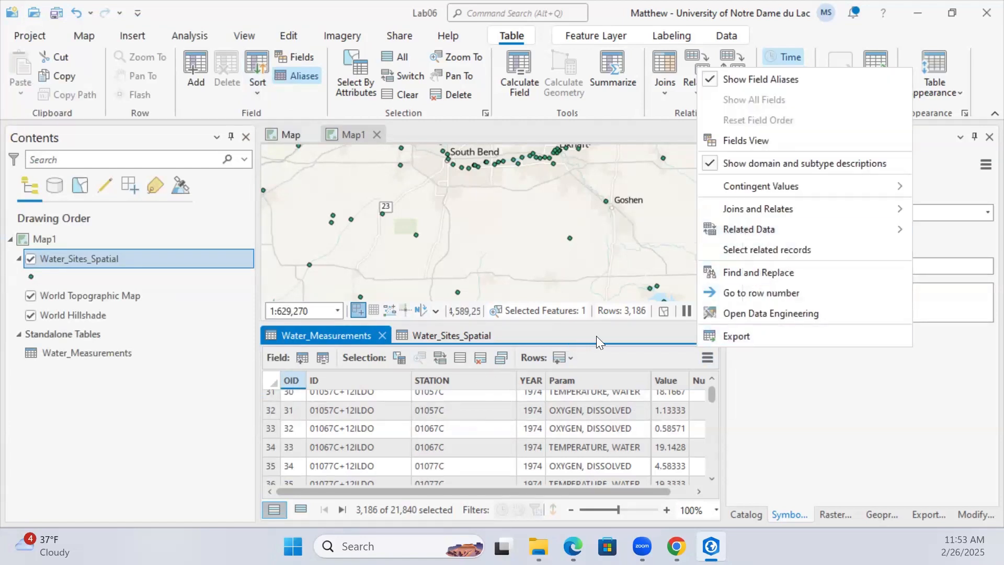
left_click(623, 335)
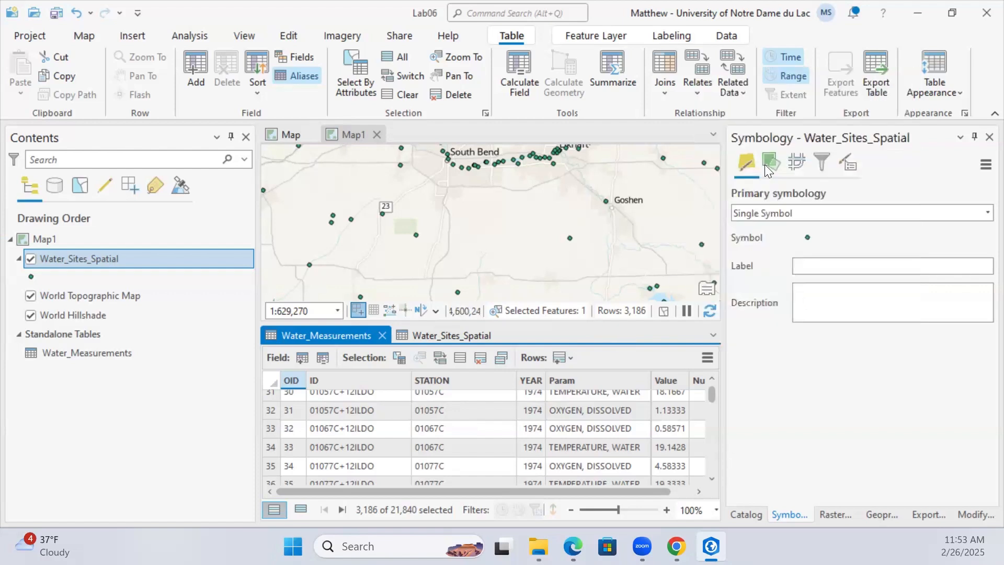
left_click(699, 79)
left_click(731, 86)
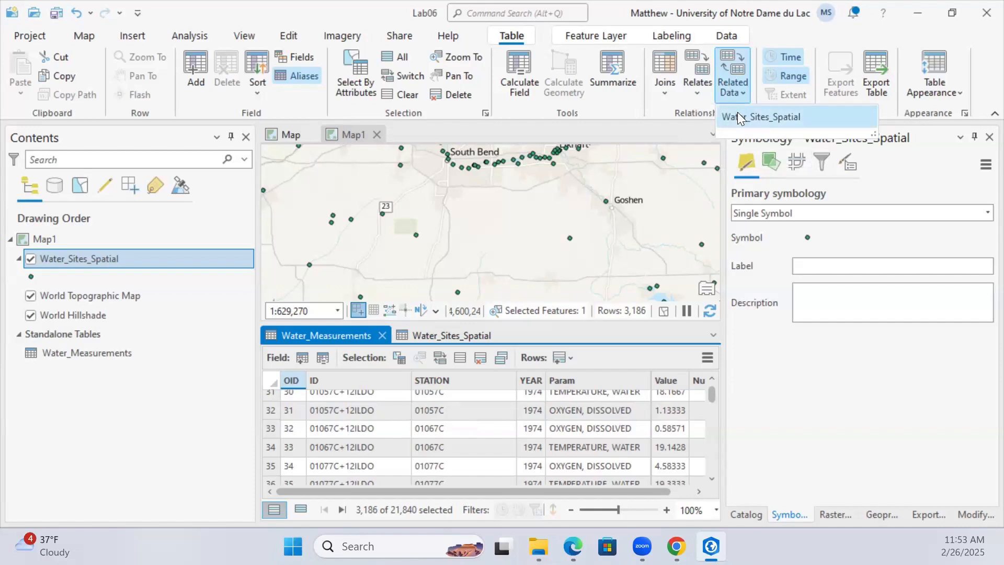
left_click(737, 116)
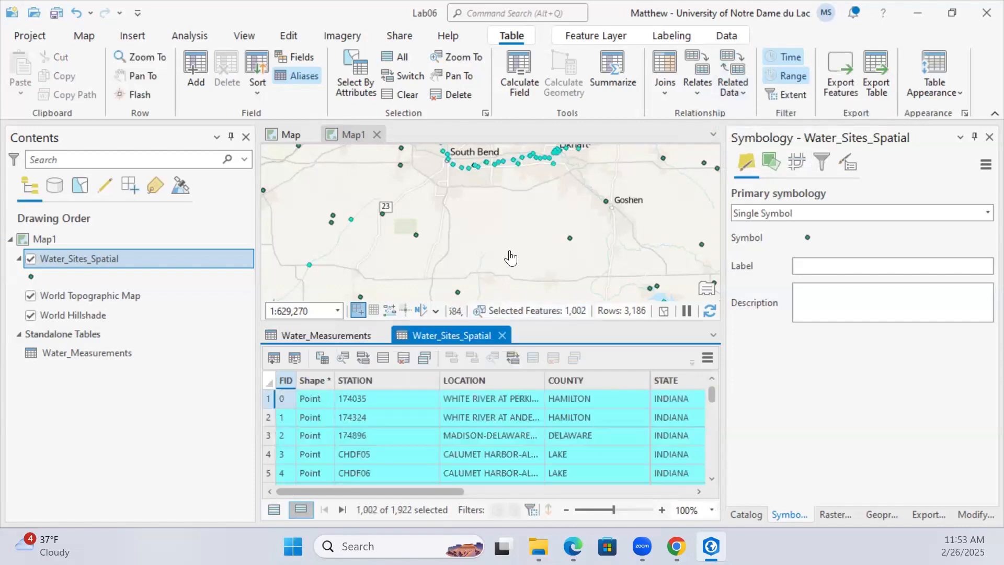
Examine on the map how the selected water sites are distributed around South Bend, Mishawaka and the rest of northern Indiana
scroll(511, 258, "down", 3)
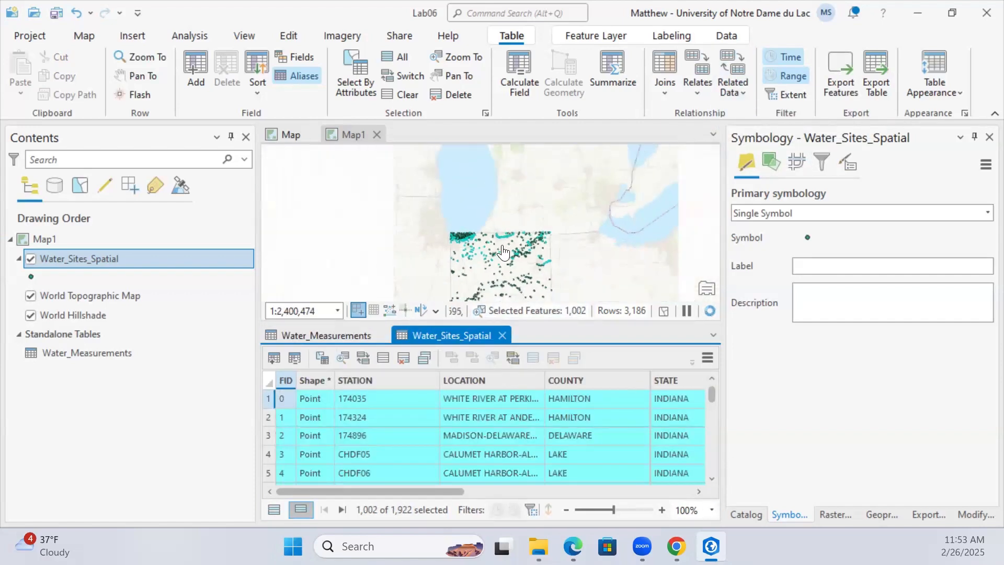
scroll(503, 253, "down", 3)
left_click_drag(386, 240, 385, 162)
left_click_drag(420, 224, 403, 303)
scroll(471, 229, "up", 3)
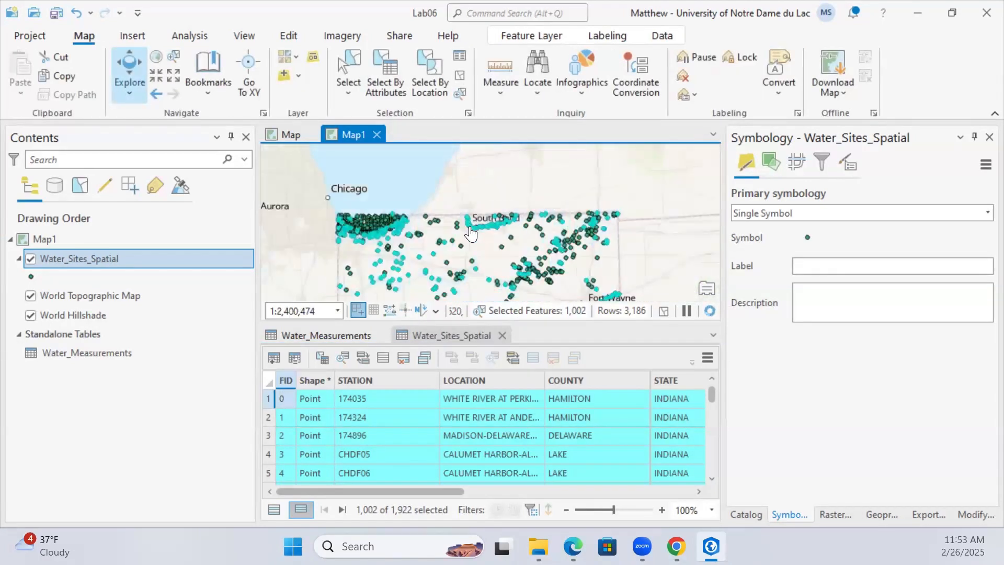
scroll(470, 229, "up", 3)
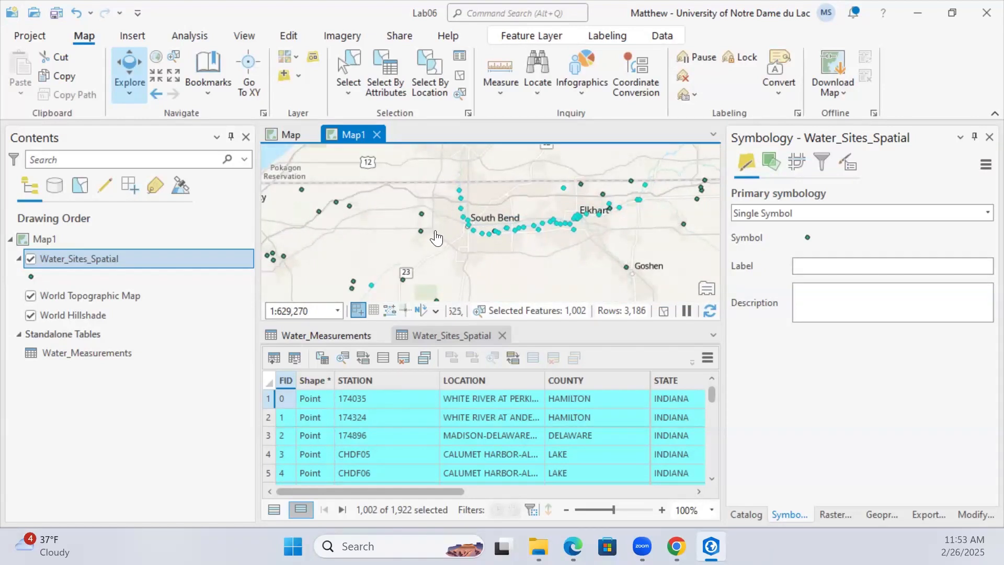
scroll(465, 238, "up", 3)
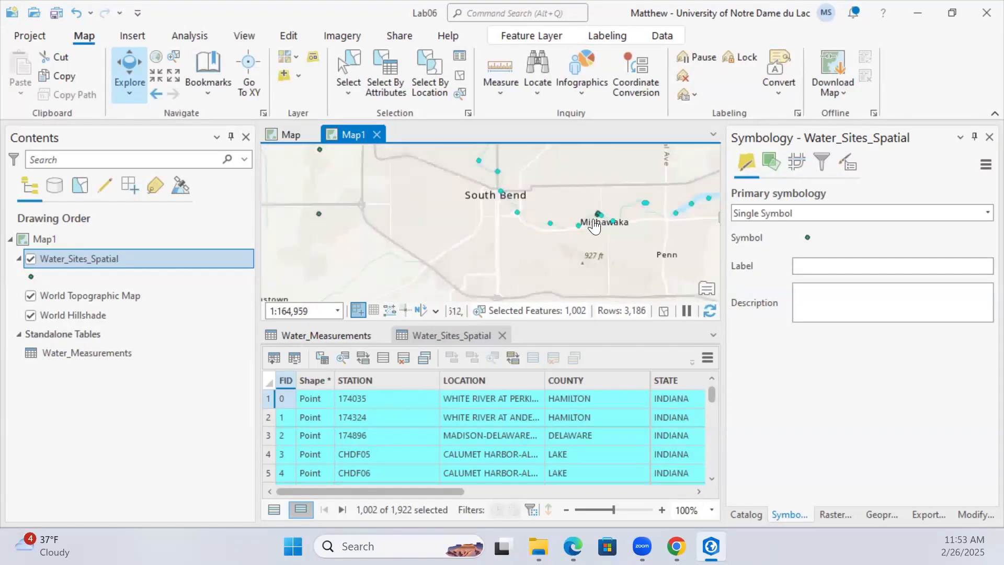
left_click_drag(597, 239, 453, 240)
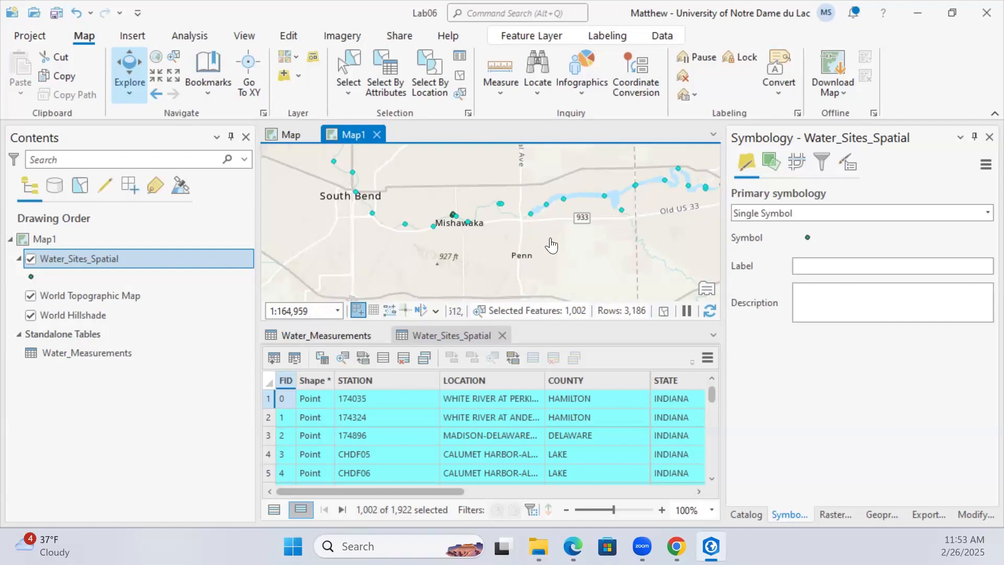
scroll(532, 224, "down", 5)
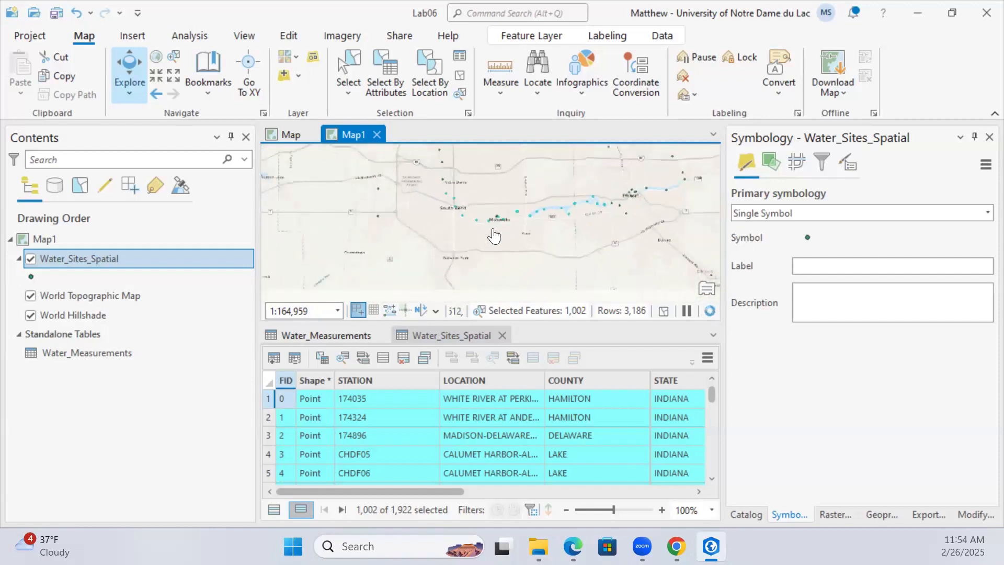
left_click_drag(502, 257, 500, 122)
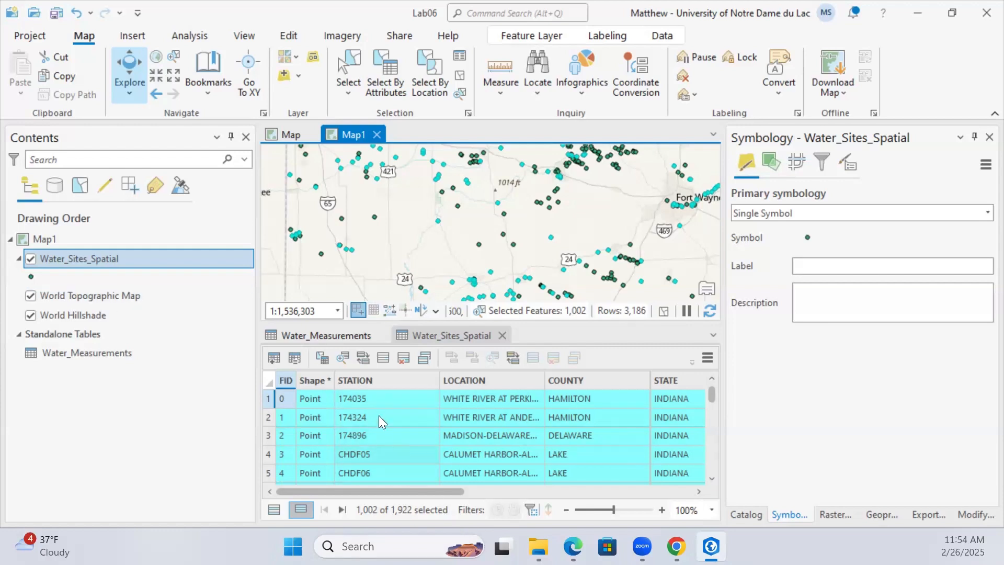
Undock the Water_Measurements table into a floating window and enlarge it to full height and wide enough for the Number column
left_click(316, 334)
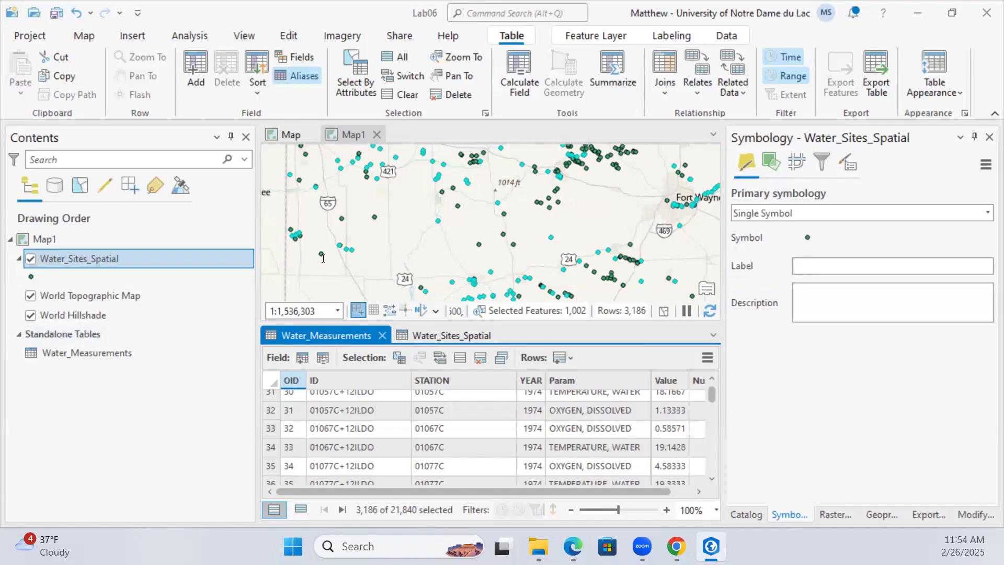
left_click_drag(314, 335, 299, 224)
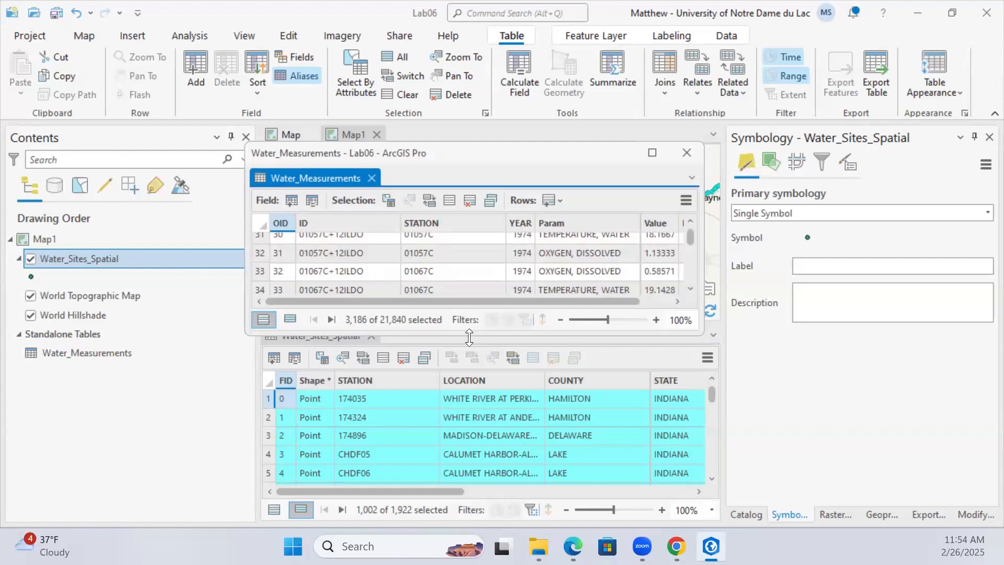
double_click(469, 337)
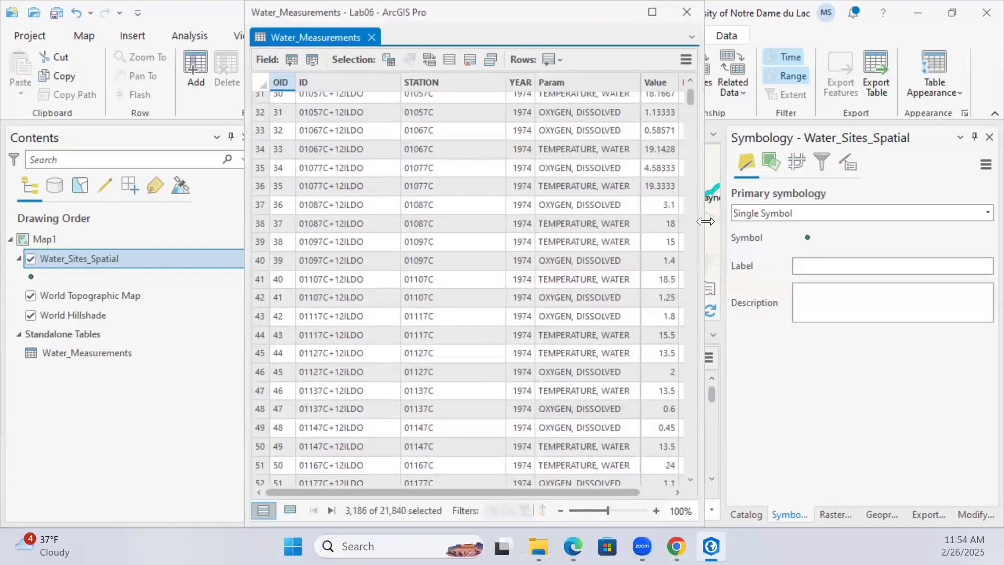
left_click_drag(706, 222, 823, 222)
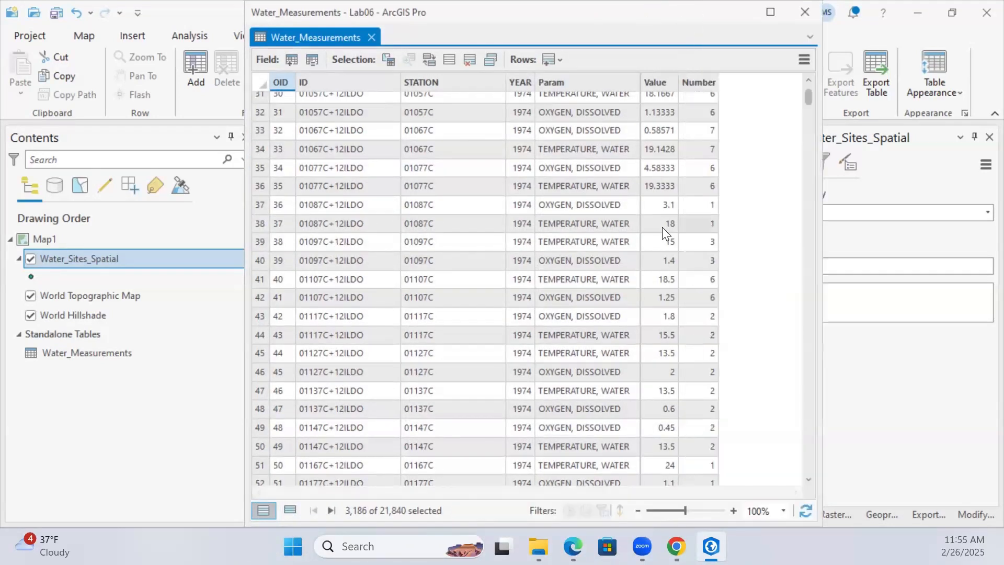
scroll(562, 202, "up", 10)
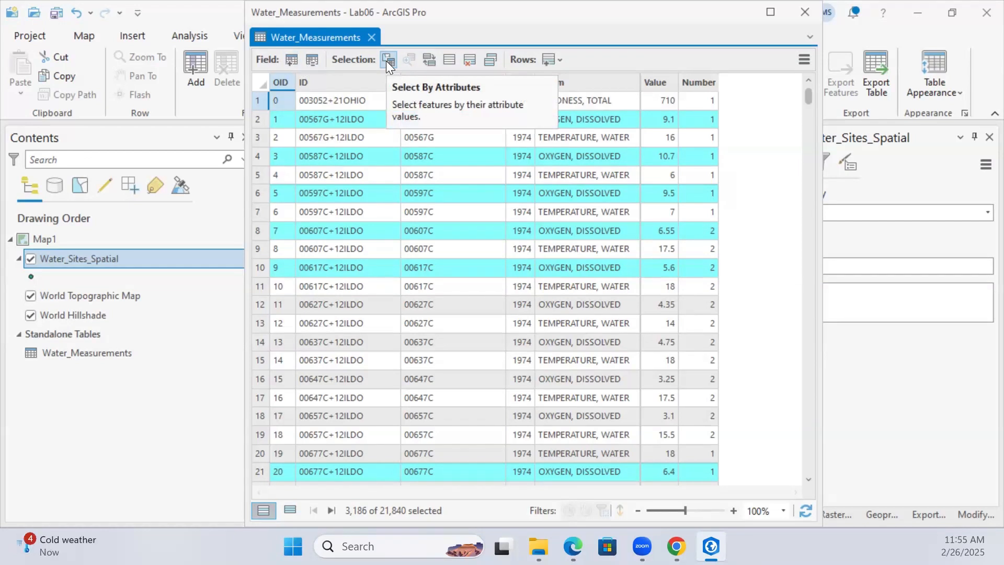
Clear the current selection in the Water_Measurements table
left_click(450, 57)
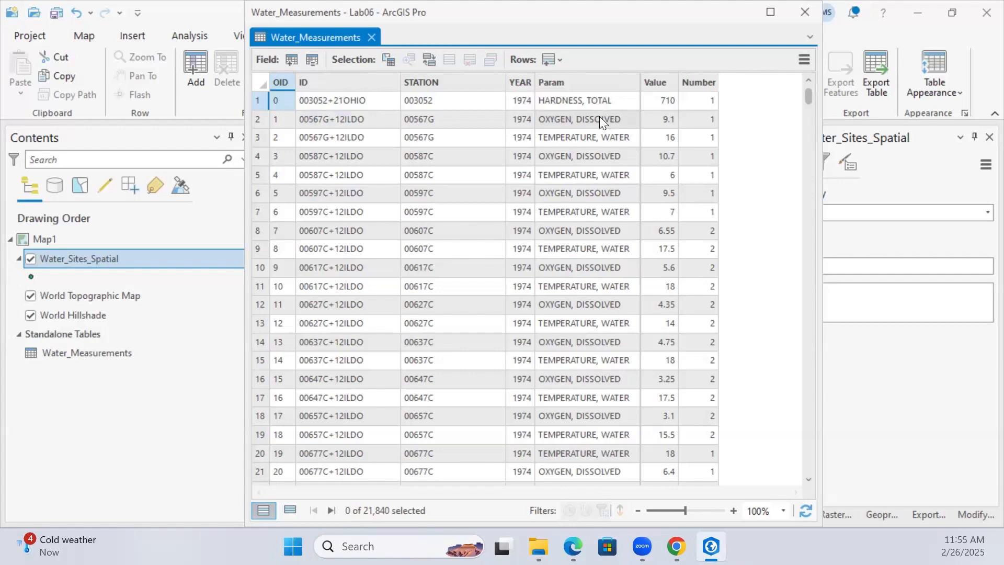
scroll(526, 109, "down", 11)
scroll(527, 115, "up", 11)
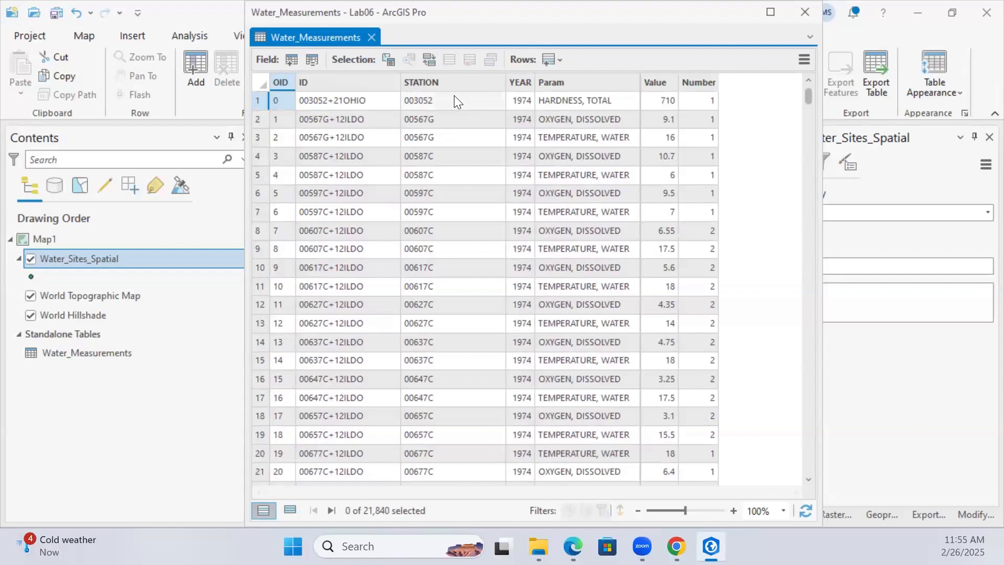
mouse_move(459, 82)
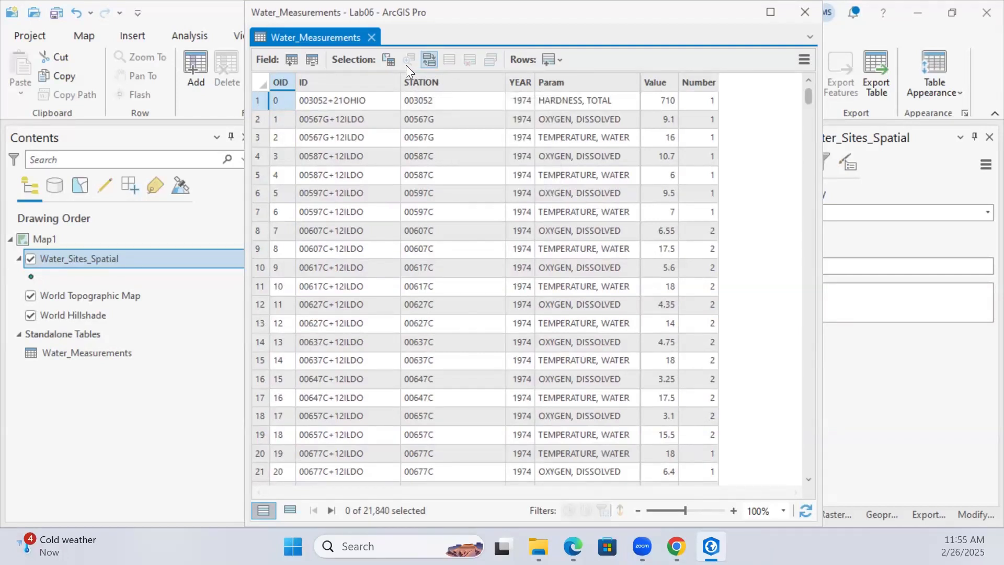
Replace the previous Select By Attributes clauses for Water_Measurements with one where Param is equal to HARDNESS, TOTAL
left_click(386, 57)
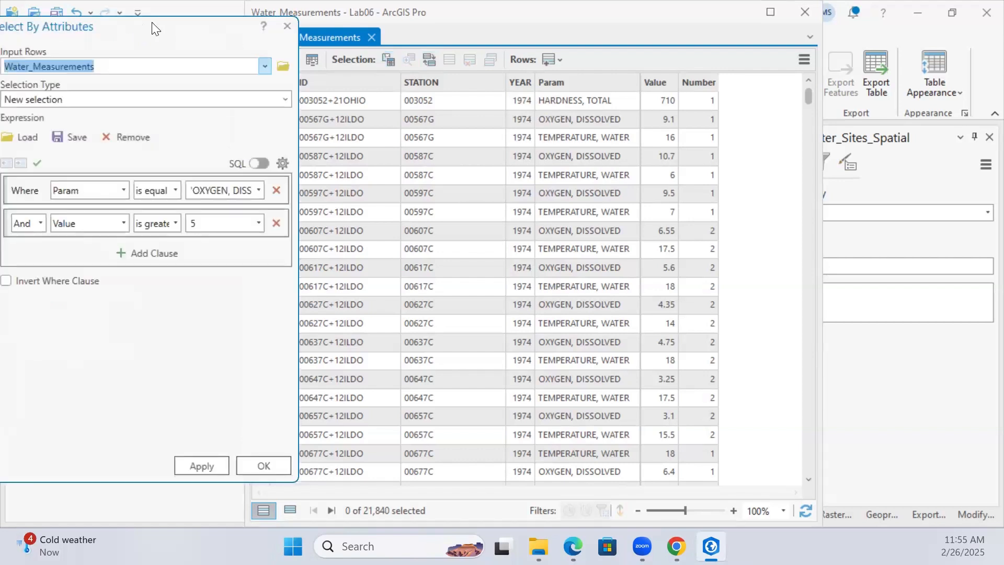
left_click_drag(152, 27, 348, 29)
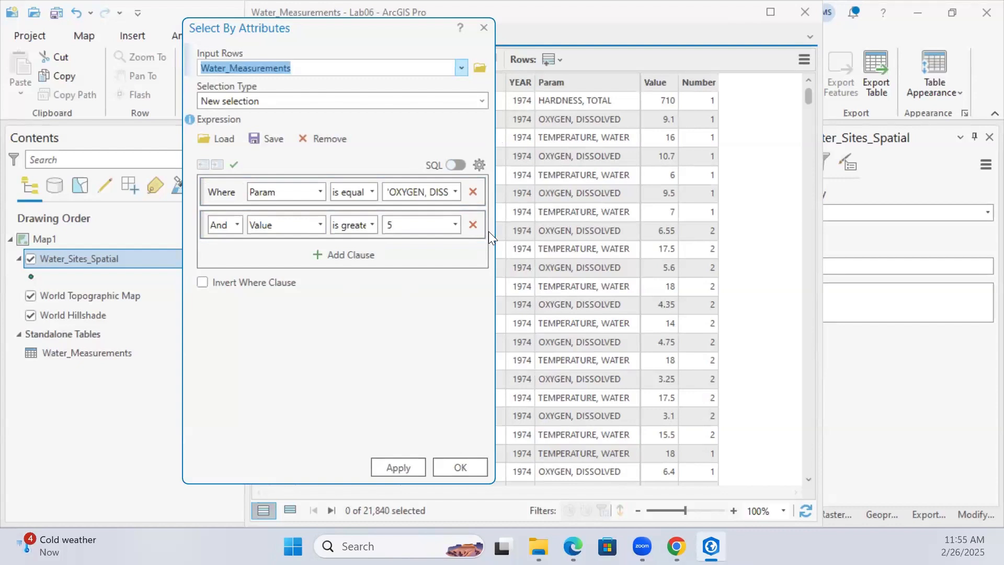
left_click(474, 192)
left_click(472, 190)
left_click(353, 232)
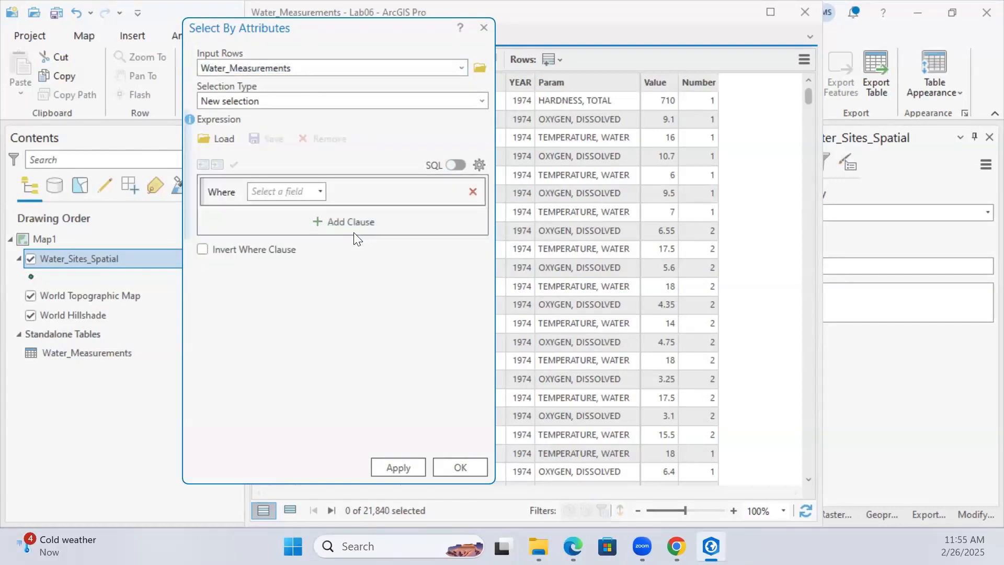
left_click(315, 191)
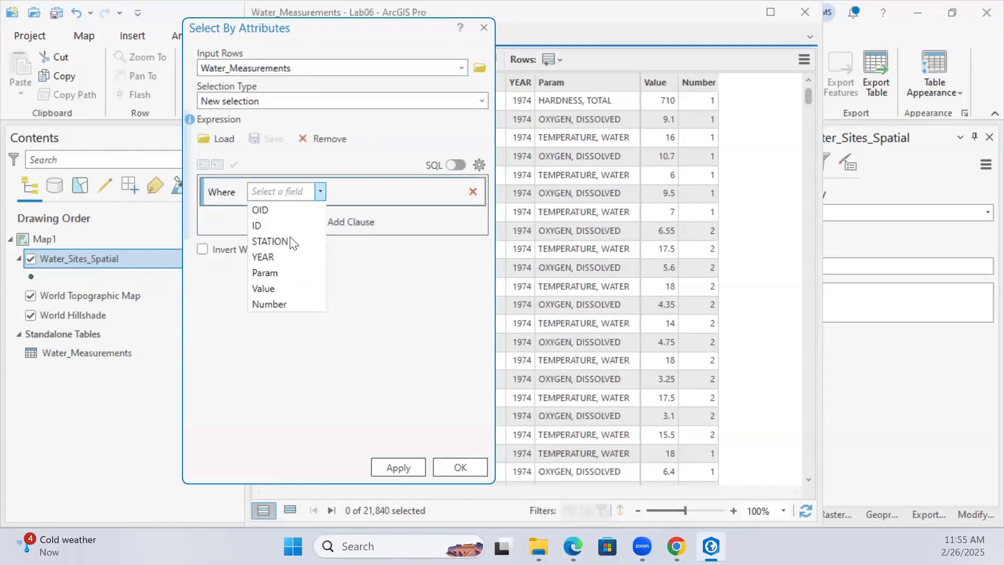
left_click(282, 268)
left_click(453, 191)
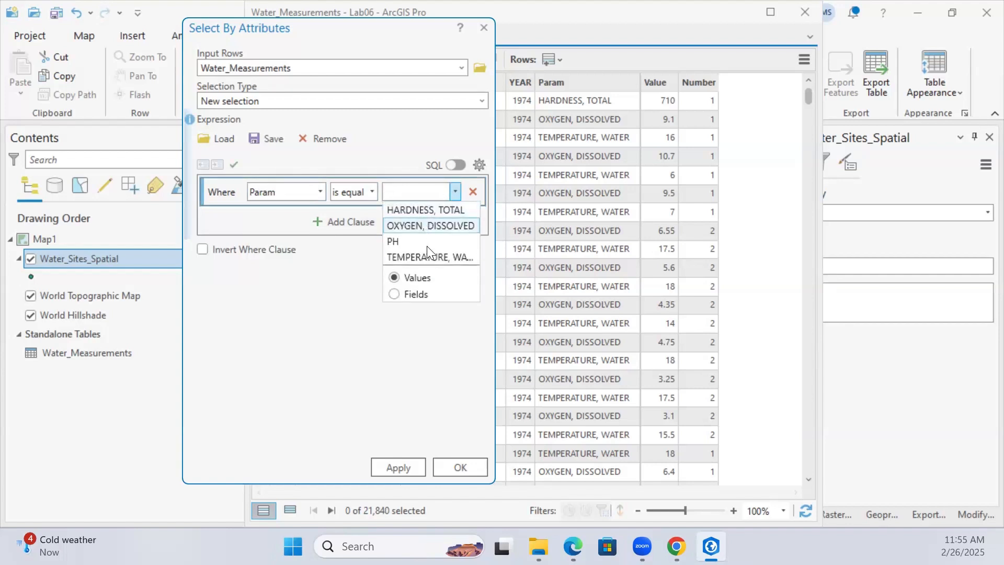
left_click(425, 211)
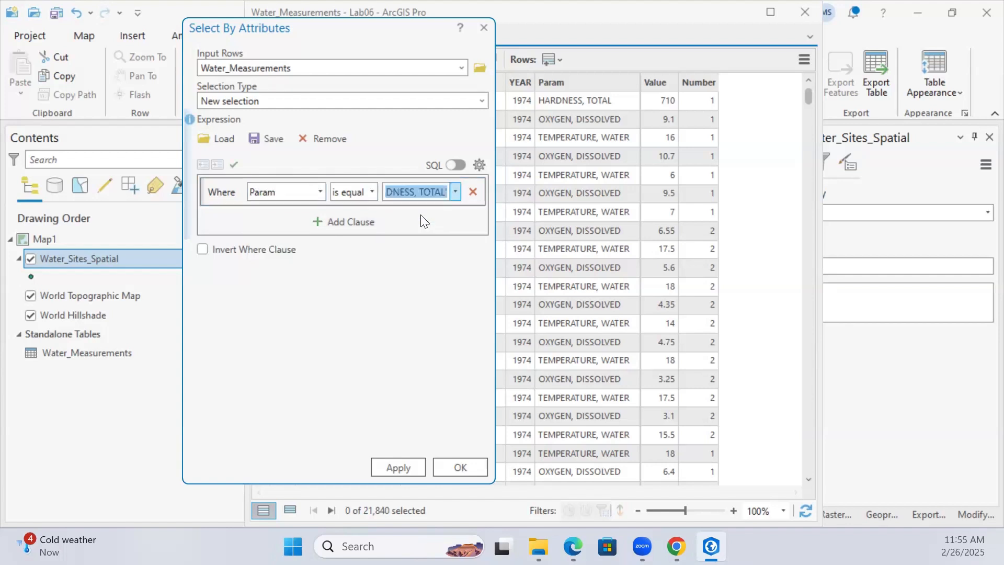
Add an And clause requiring YEAR is greater than 1989, and apply the query to the Water_Measurements records
left_click(354, 220)
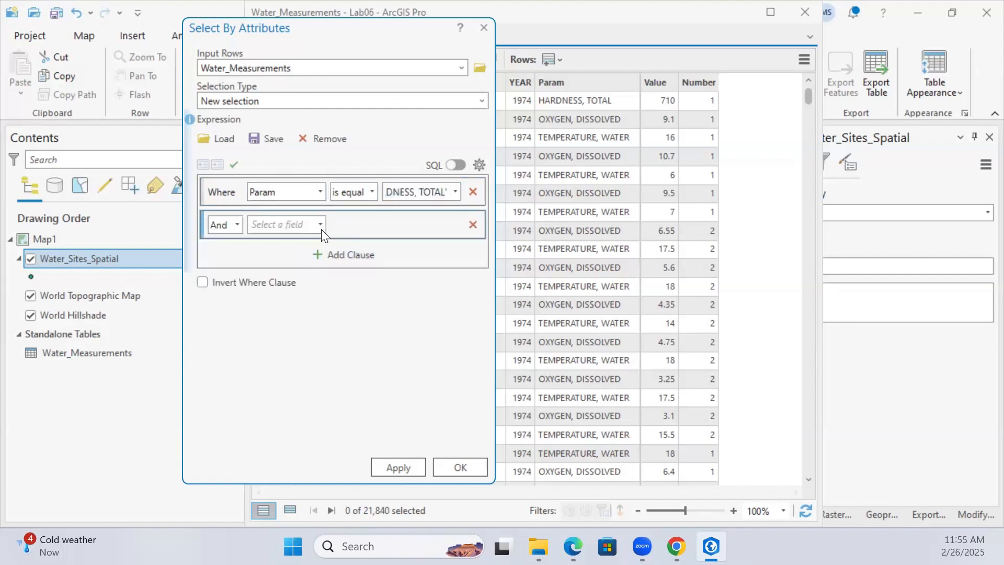
left_click(320, 229)
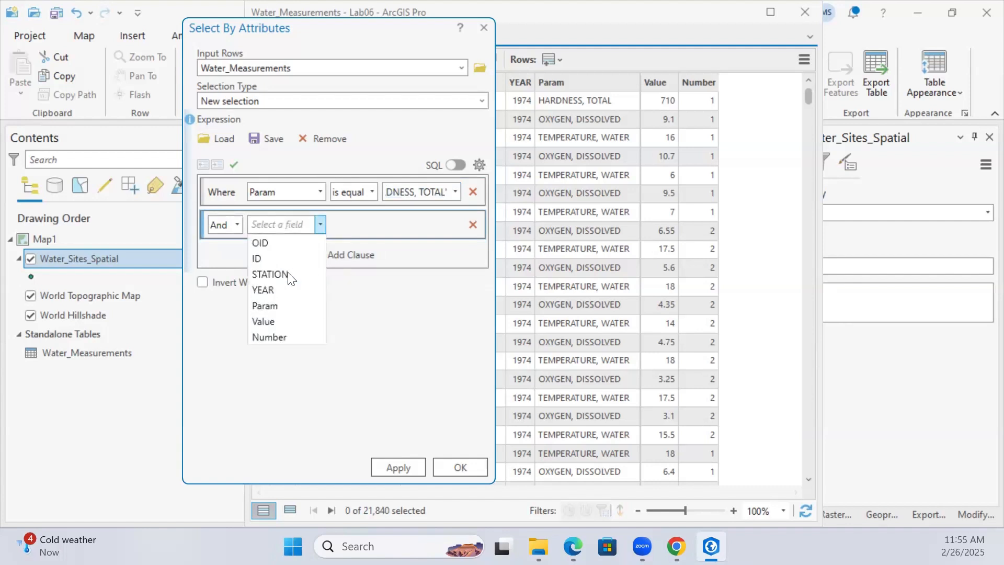
left_click(281, 293)
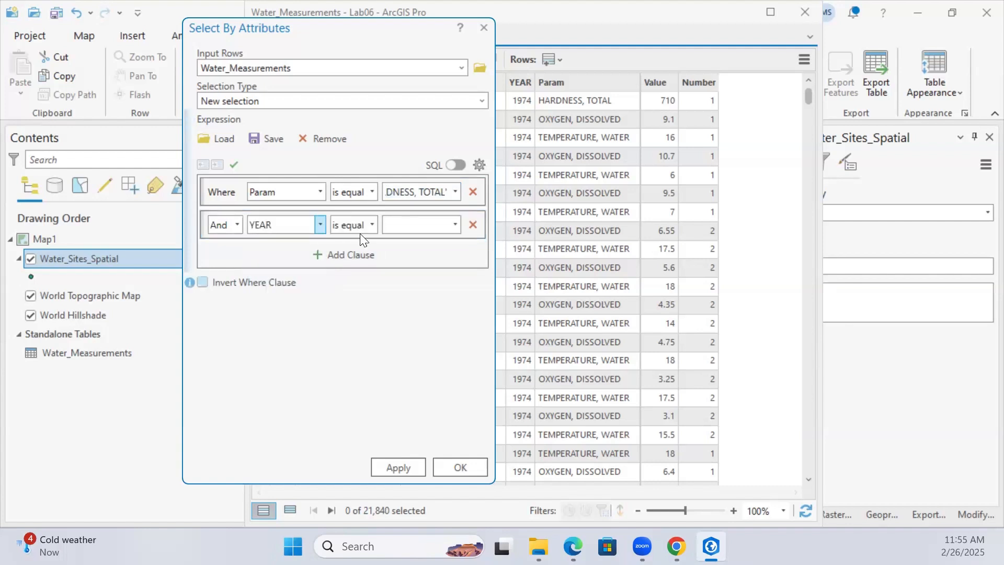
left_click(455, 225)
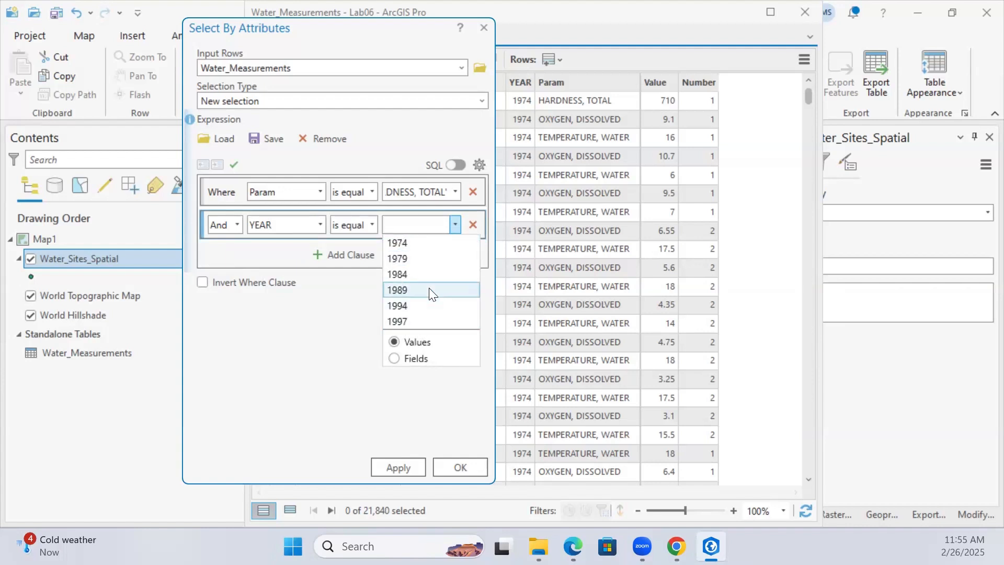
left_click(362, 219)
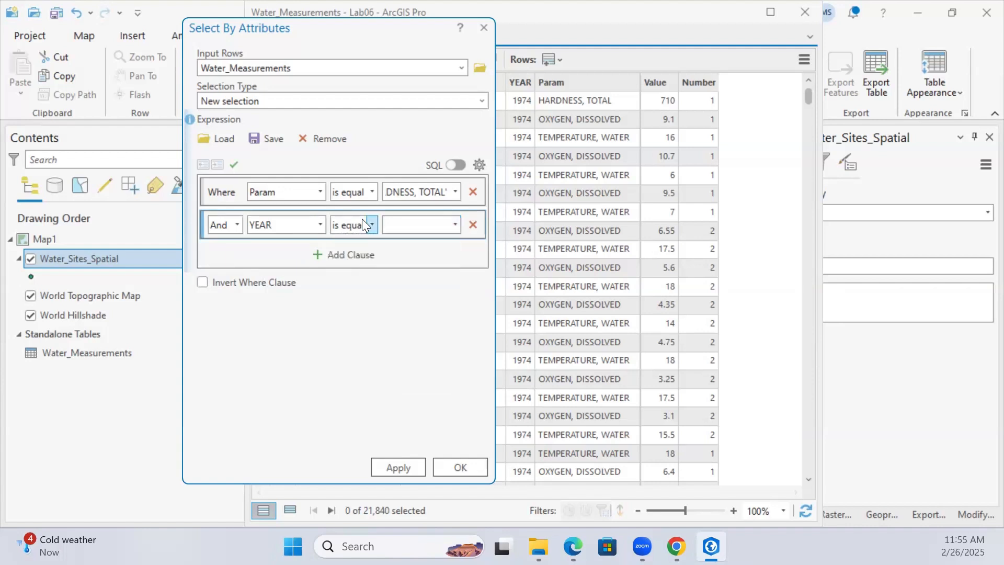
left_click(362, 219)
left_click(398, 275)
left_click(454, 225)
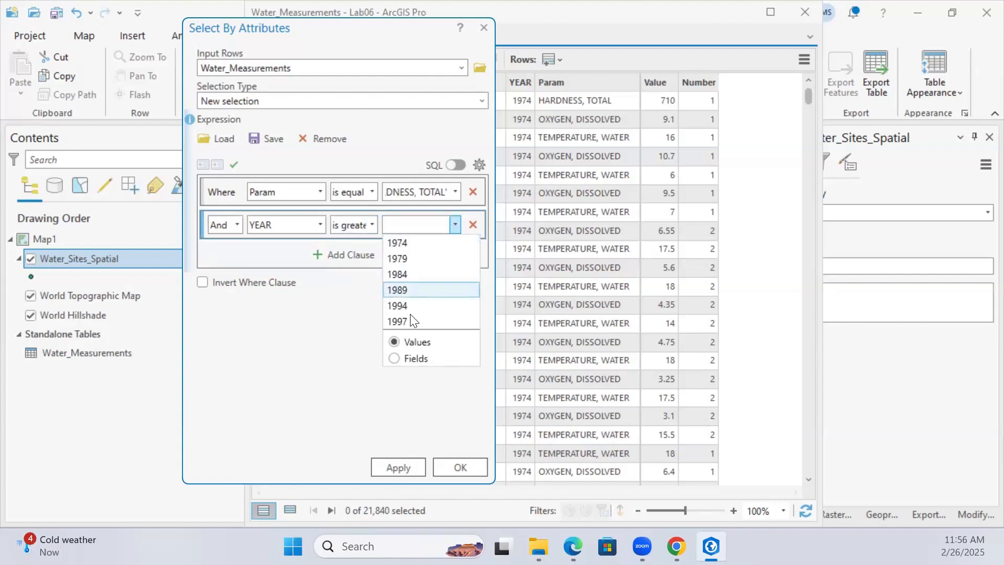
left_click(411, 292)
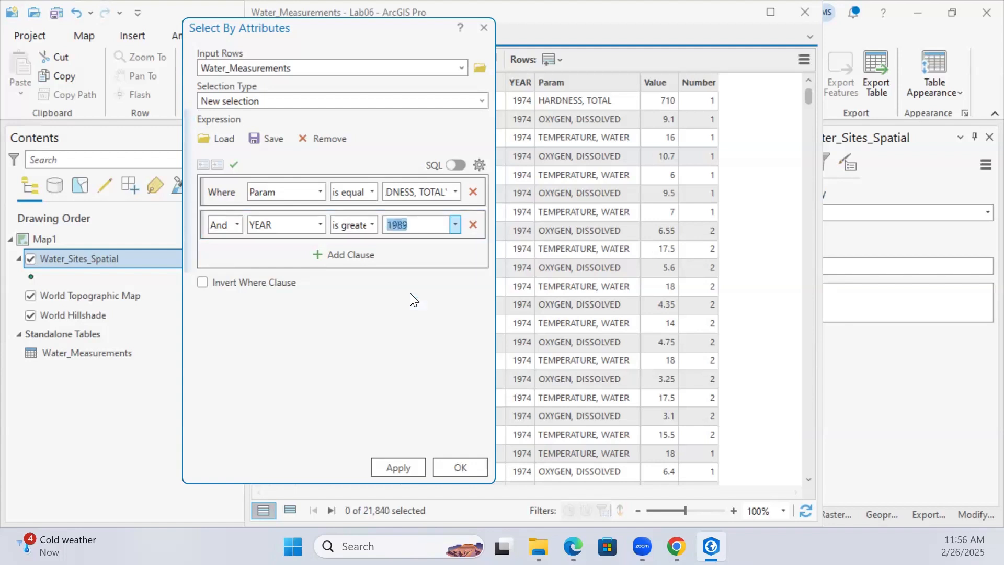
left_click(386, 467)
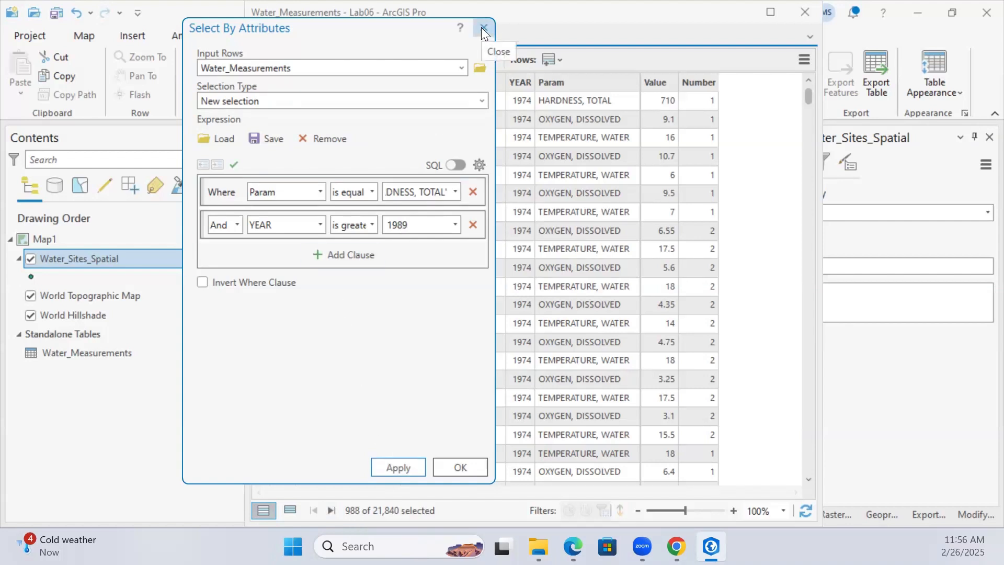
Remove the YEAR clause from the Water_Measurements attribute query and select all records where Param is equal to HARDNESS, TOTAL
left_click(474, 228)
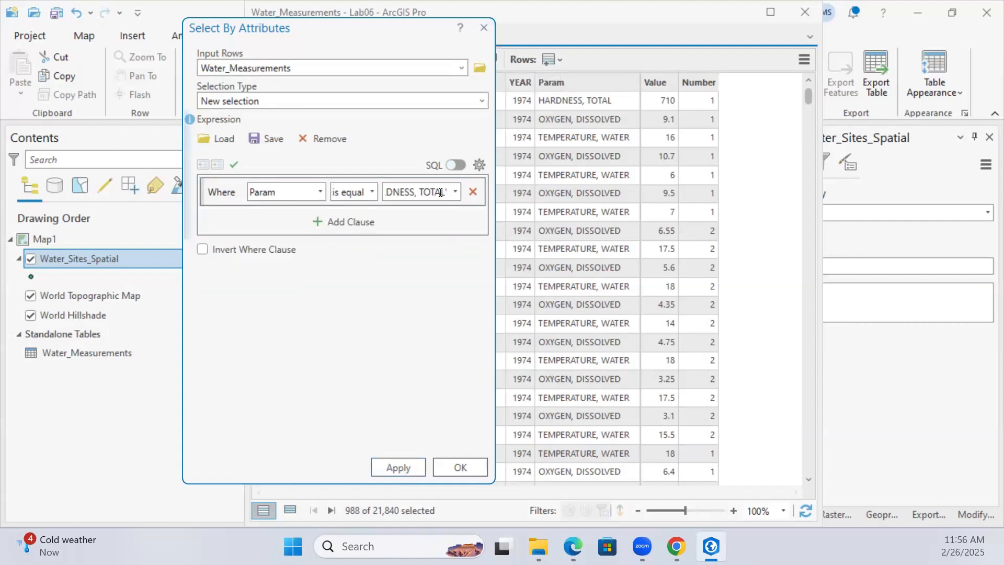
left_click(397, 461)
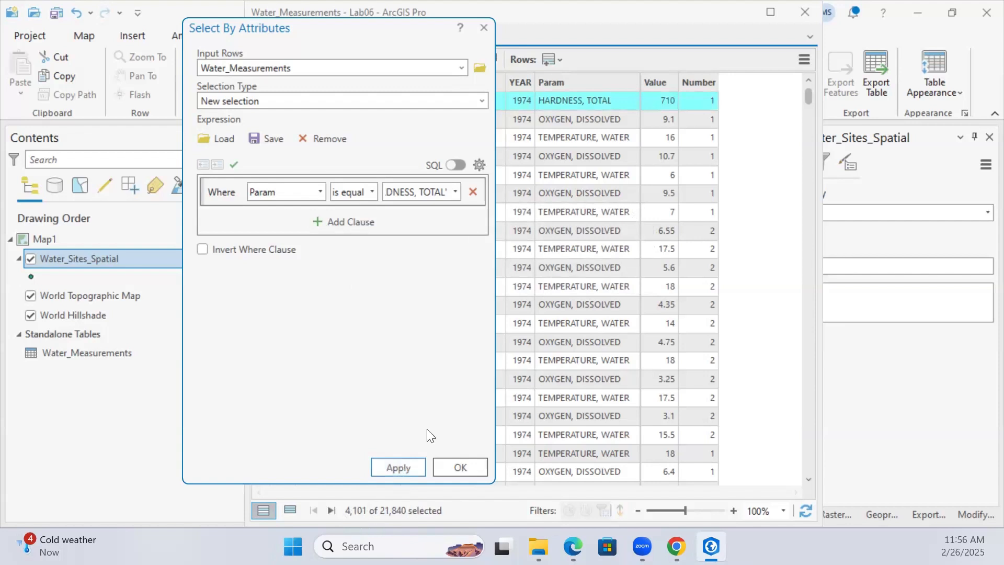
left_click(483, 29)
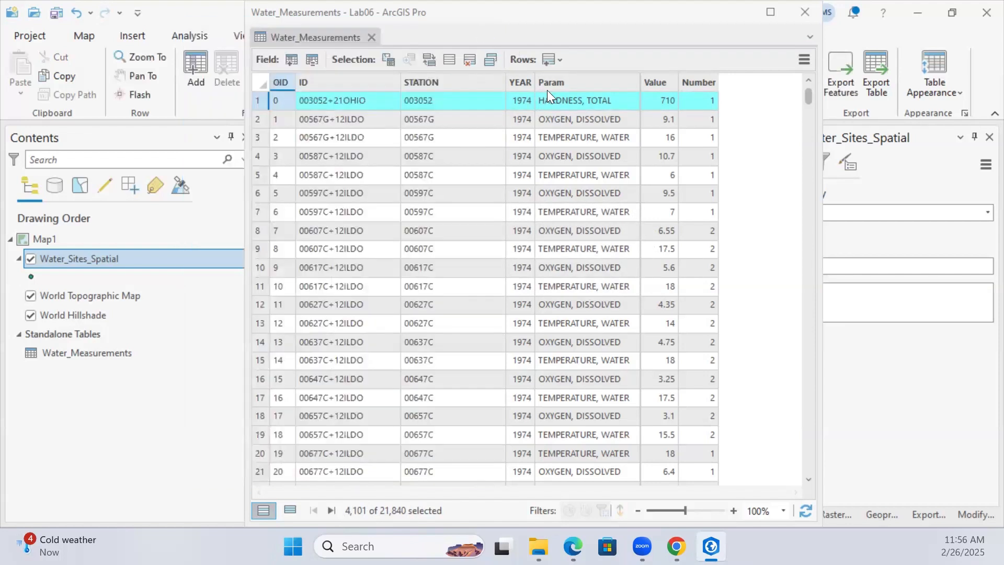
Start a Summarize of the selected Water_Measurements records with STATION as the case field, and add the Mean of Value as a statistic
right_click(432, 81)
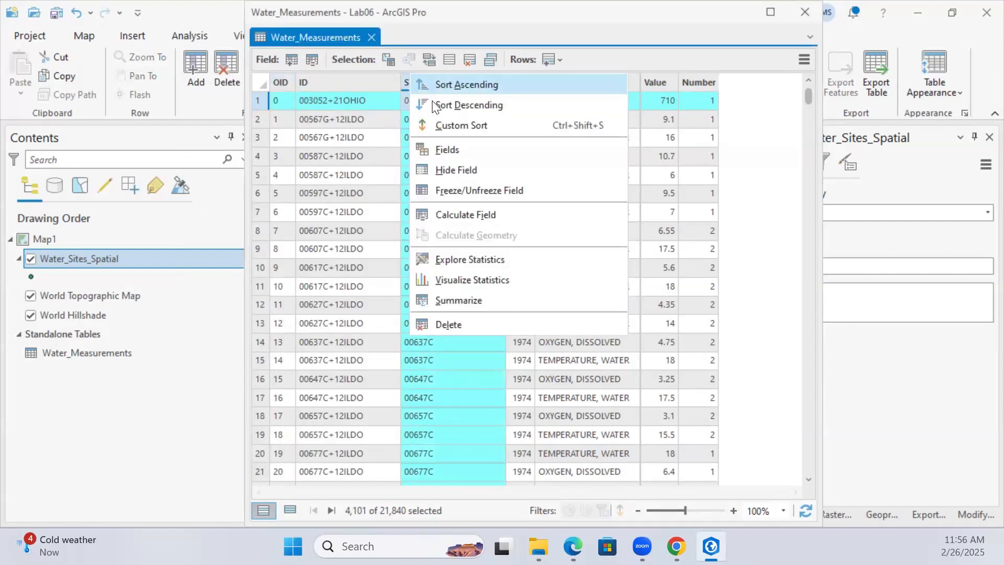
left_click(459, 301)
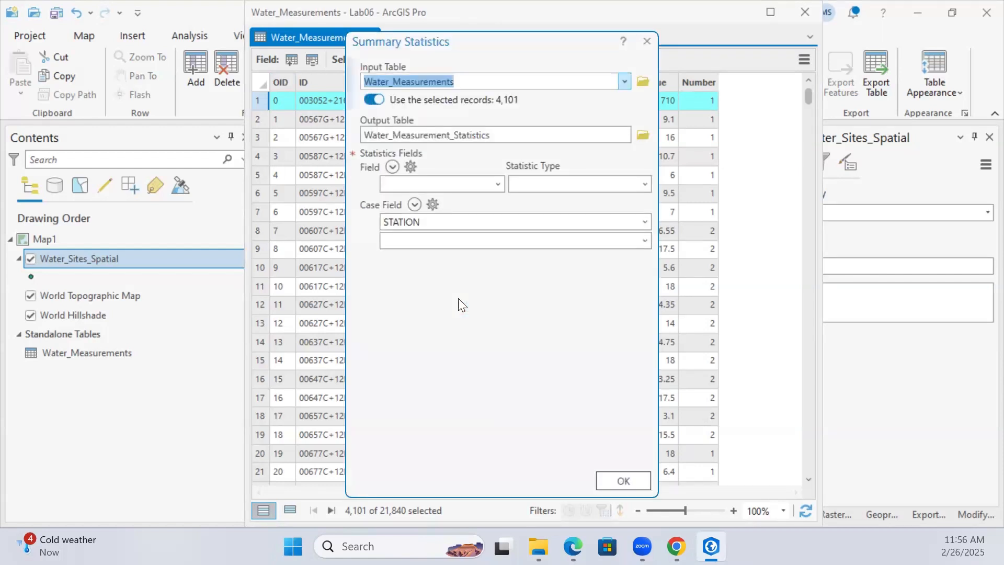
left_click(497, 183)
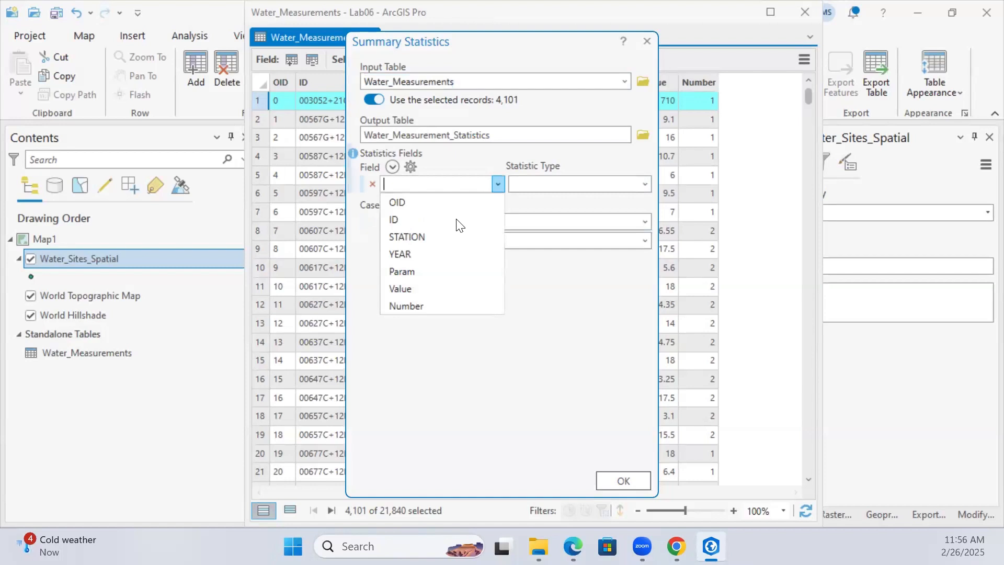
left_click(405, 289)
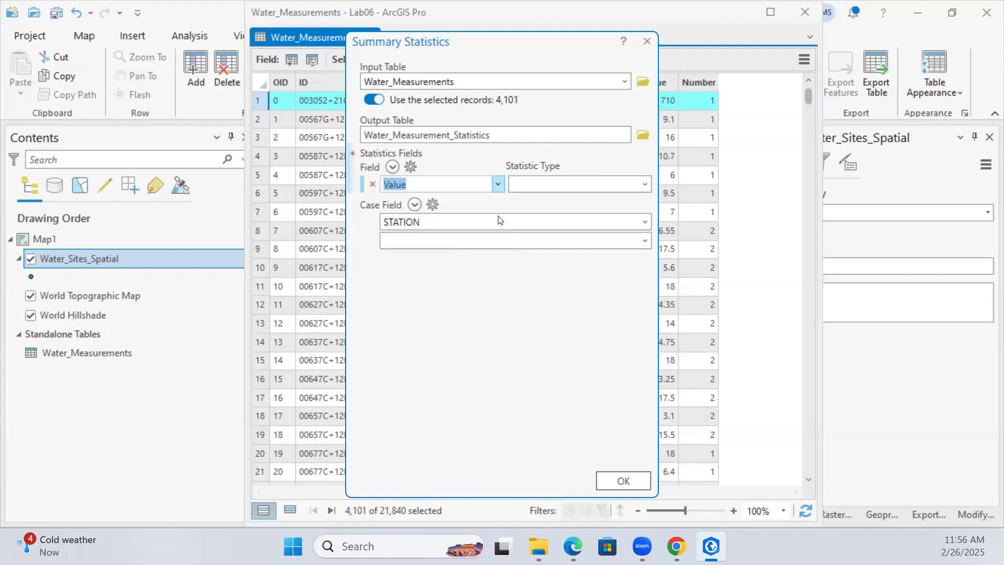
left_click(648, 184)
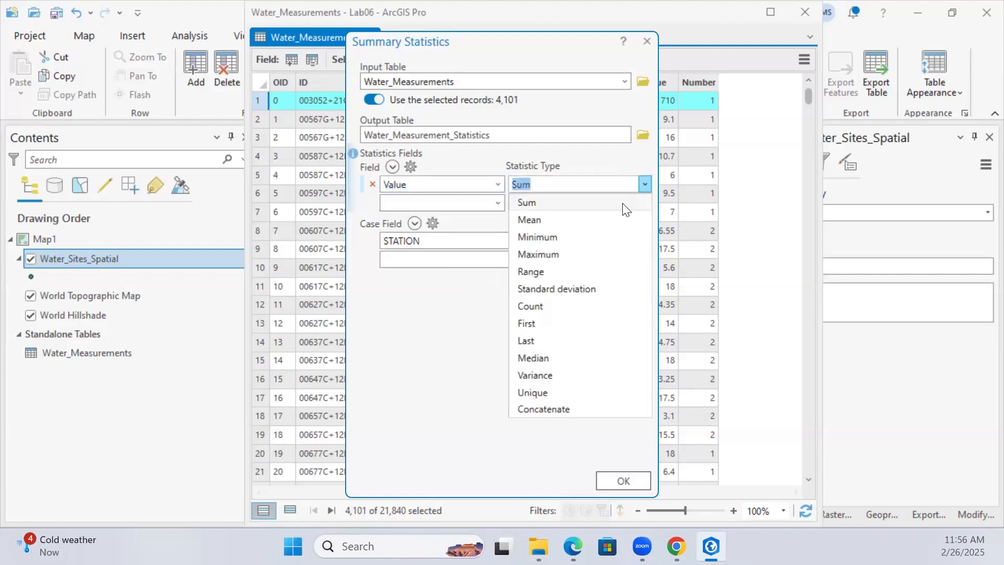
left_click(590, 220)
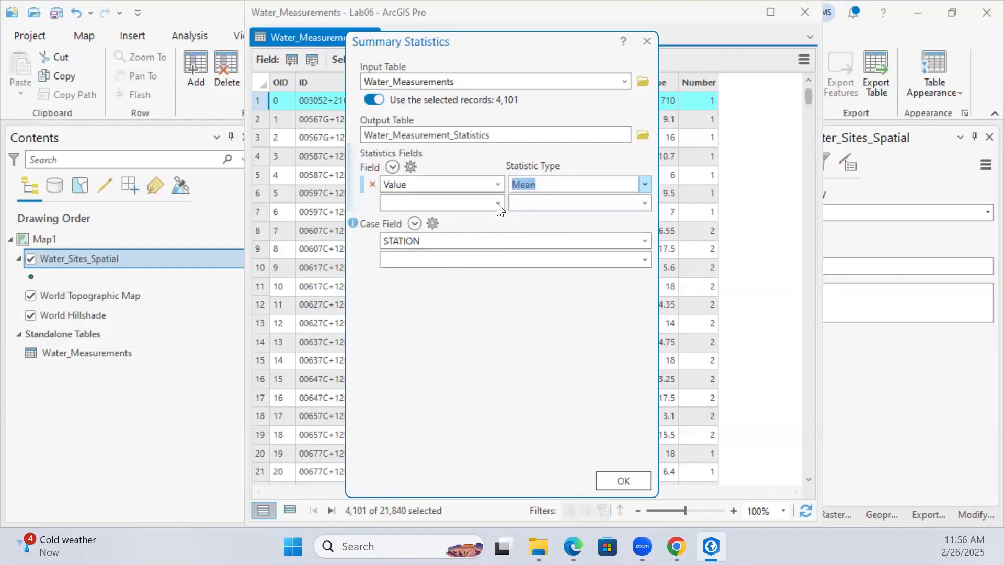
Add the Minimum and Maximum of Value as further summary statistics, and generate the Water_Measurement_Statistics output table
left_click(498, 202)
left_click(437, 308)
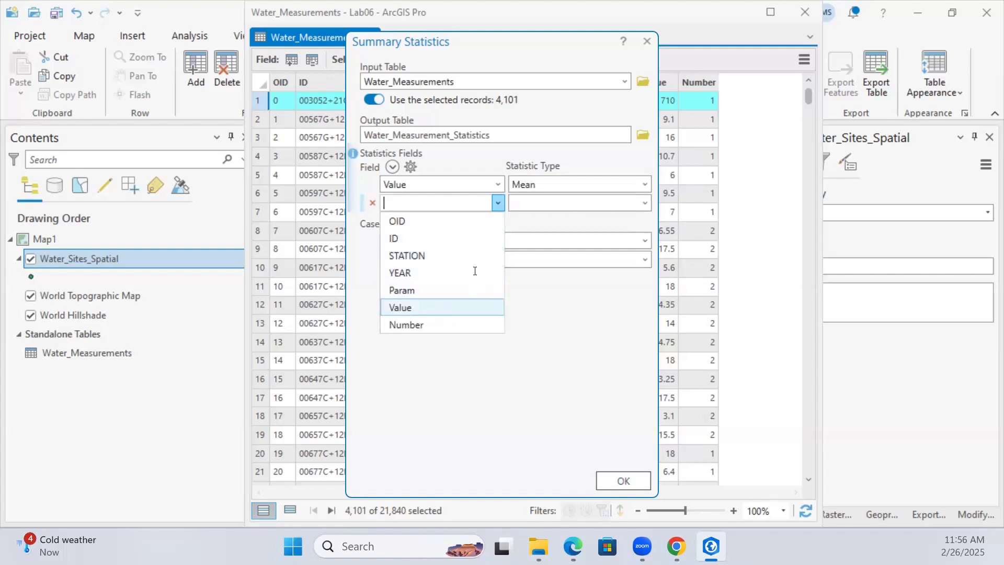
left_click(650, 201)
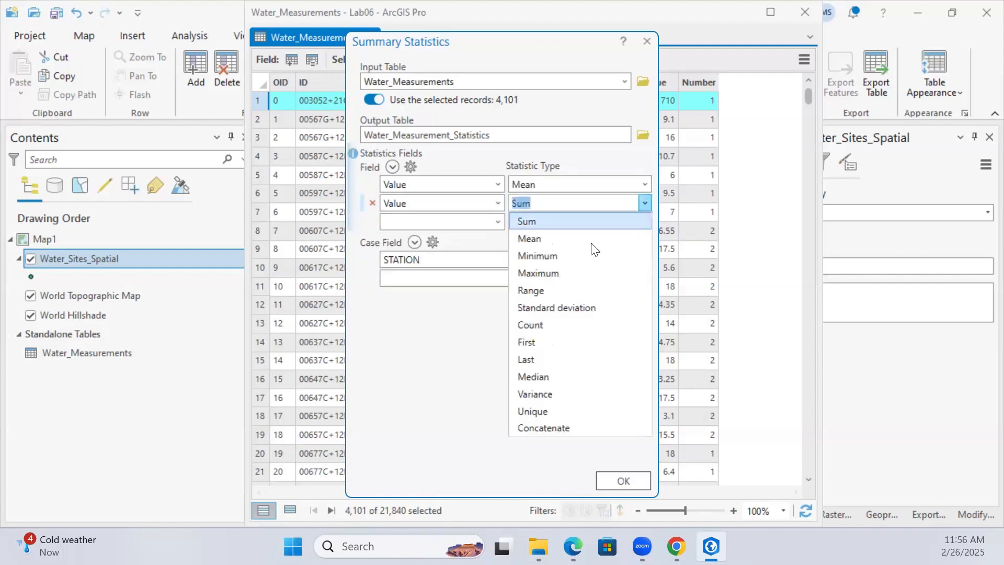
key("Escape")
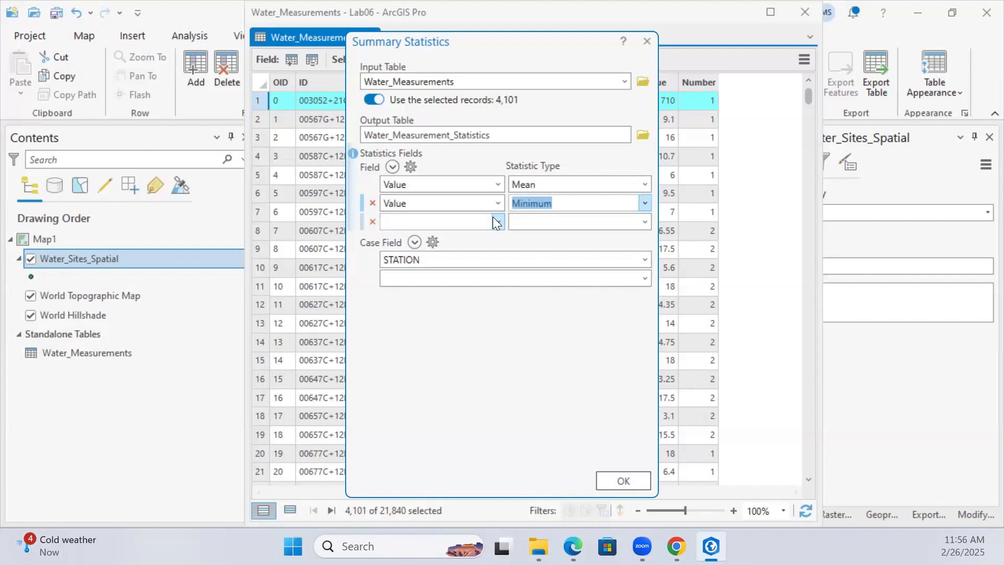
left_click(496, 220)
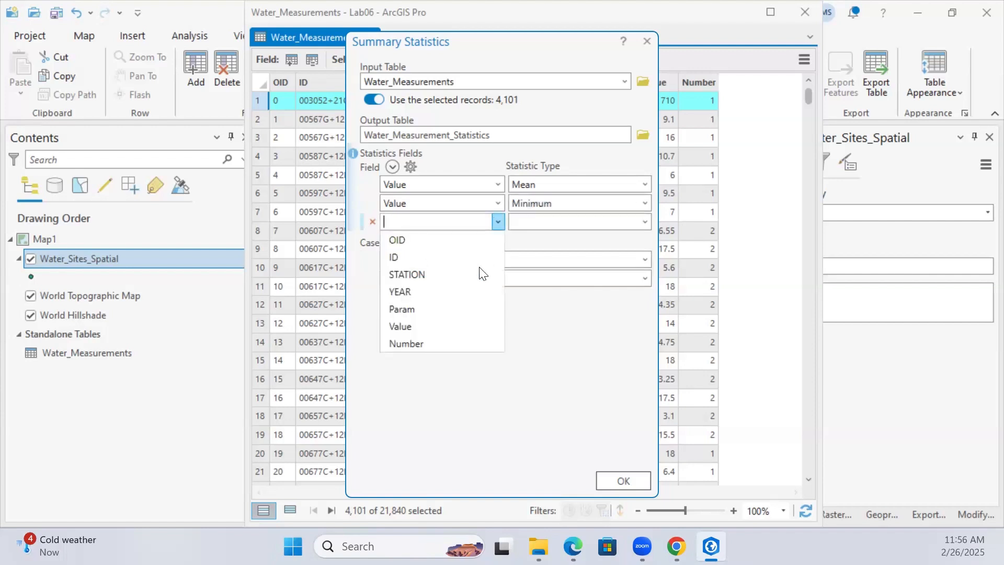
left_click(444, 309)
left_click(497, 221)
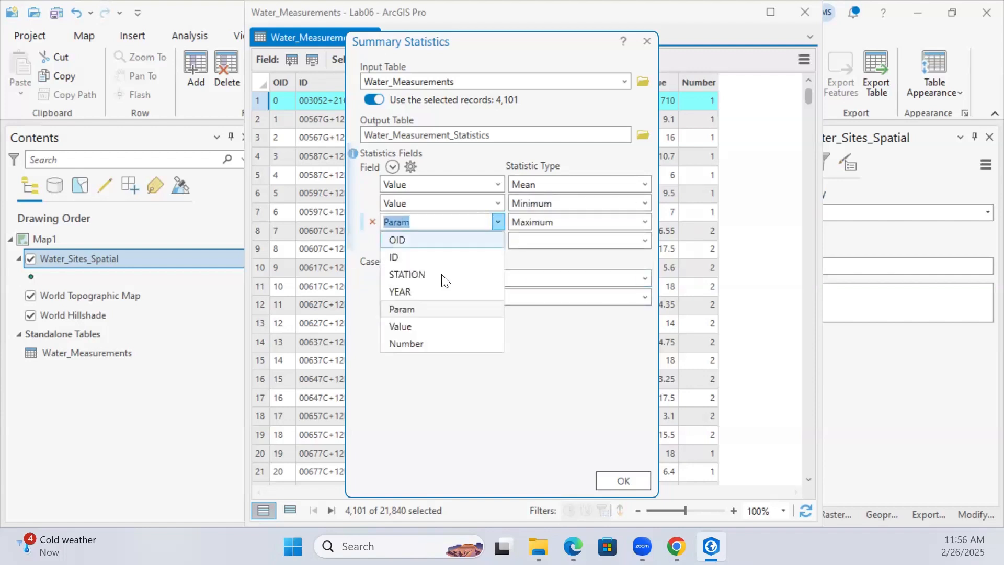
left_click(435, 327)
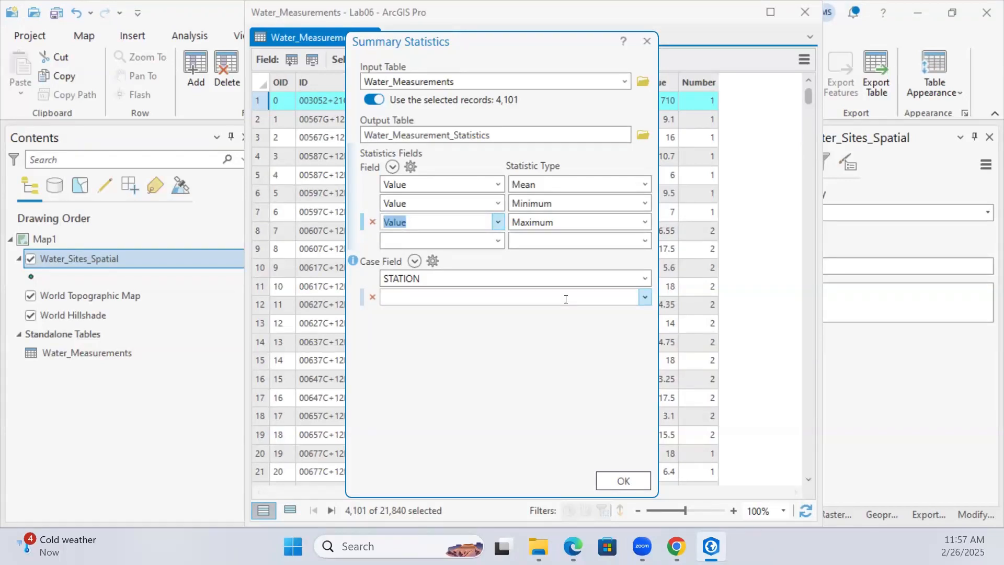
left_click(621, 483)
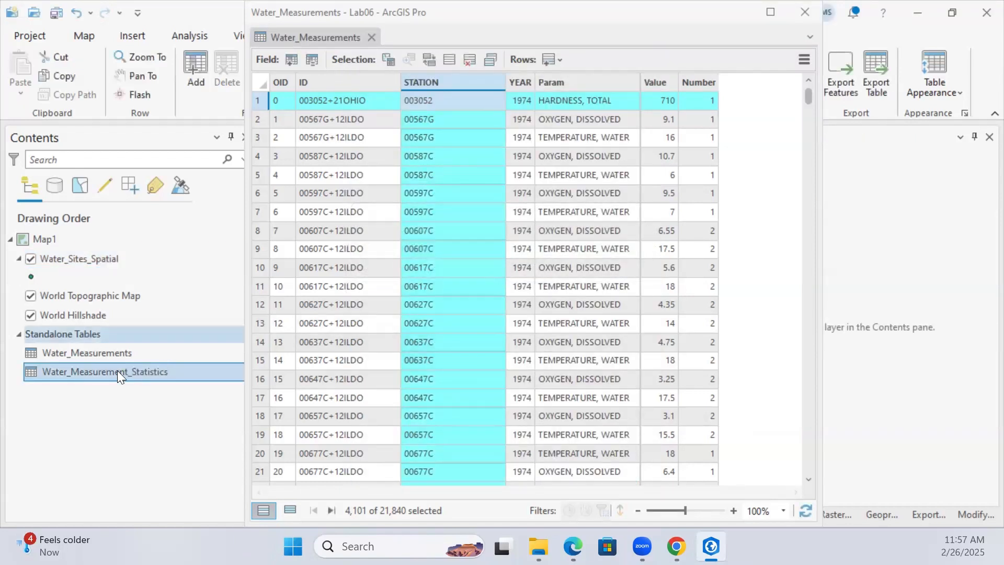
Open the Water_Measurement_Statistics table and close the floating Water_Measurements table
left_click(124, 346, "ctrl")
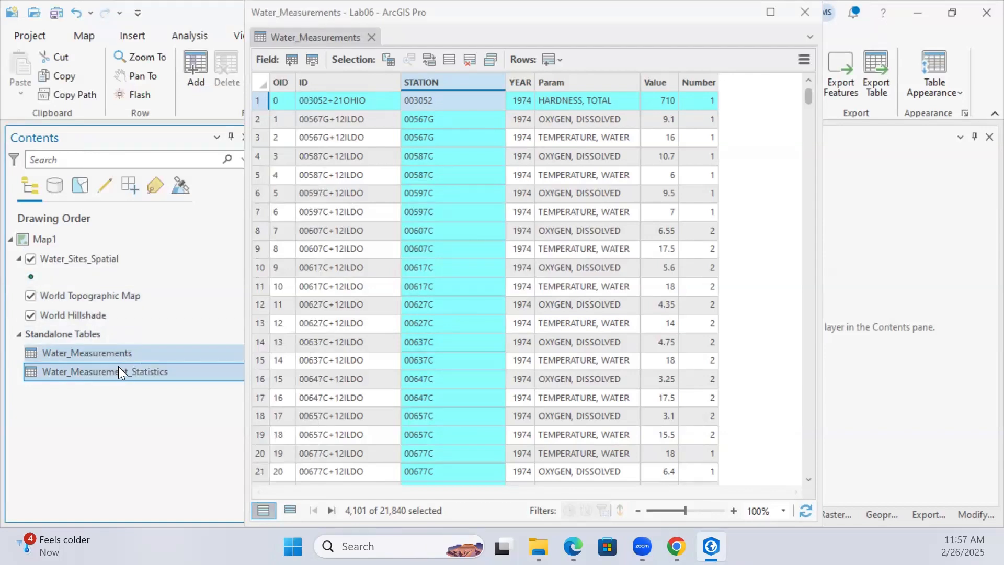
right_click(116, 371)
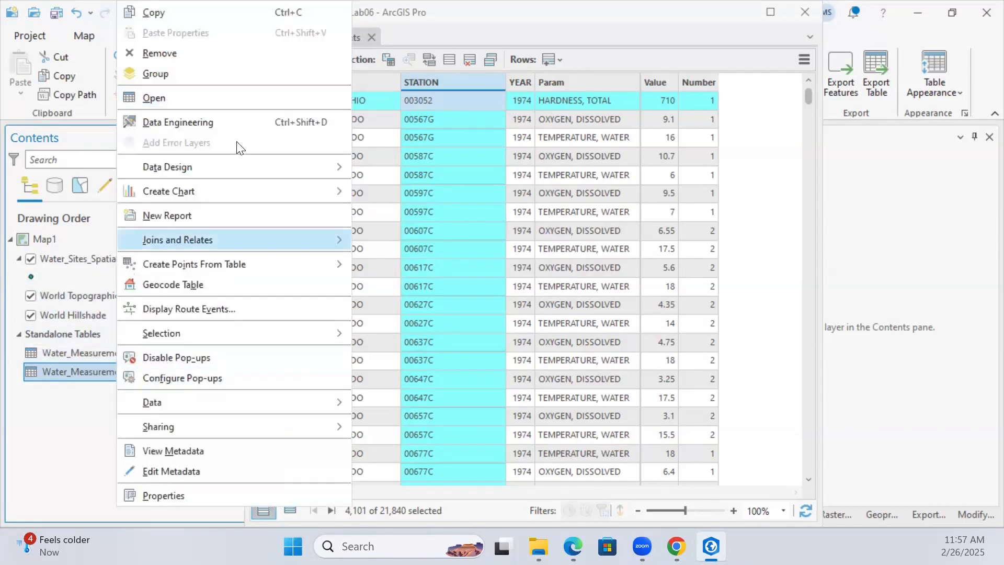
left_click(193, 101)
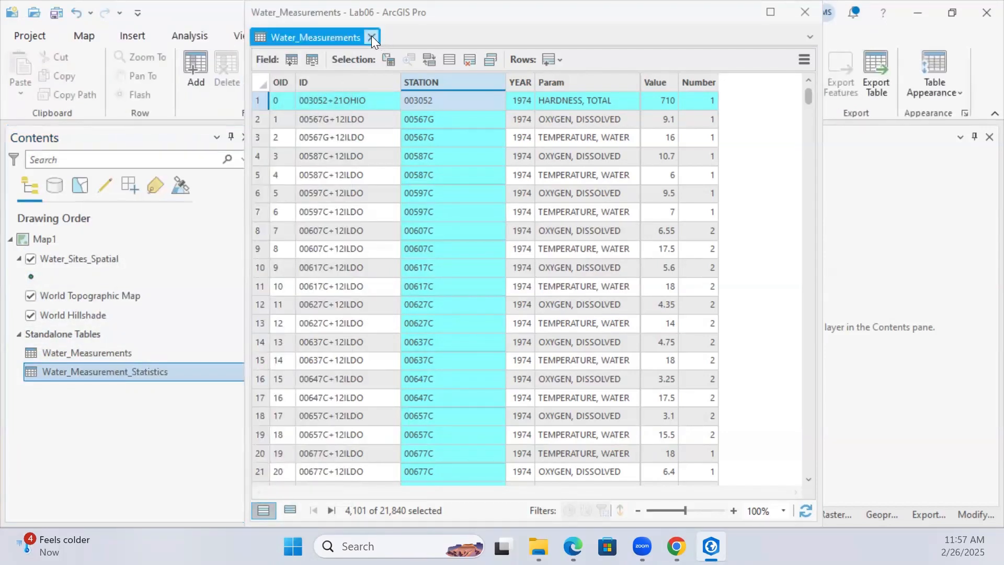
left_click(372, 37)
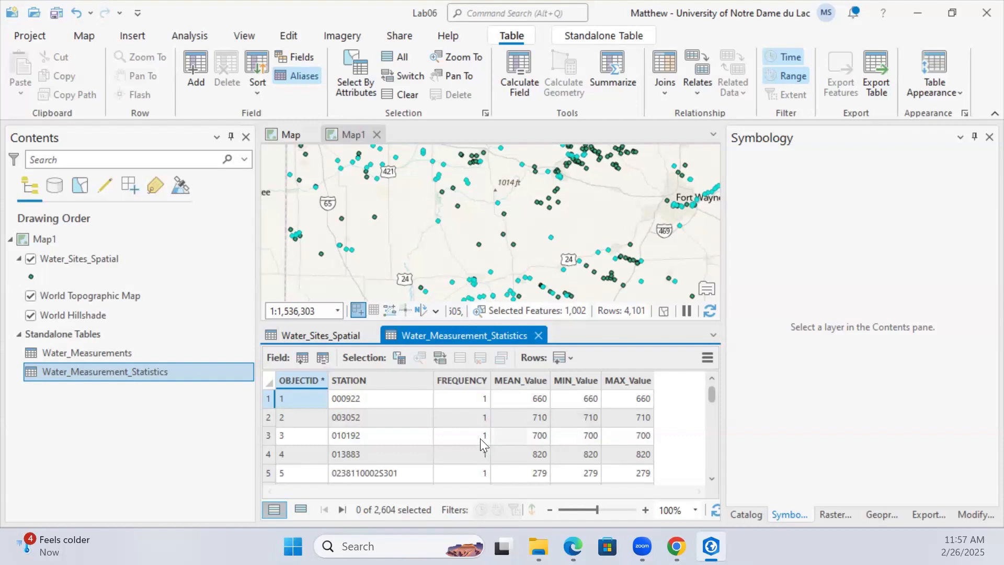
Look through the Water_Measurement_Statistics records and sort them by FREQUENCY in descending order
scroll(480, 438, "down", 8)
scroll(497, 436, "up", 4)
scroll(488, 427, "up", 2)
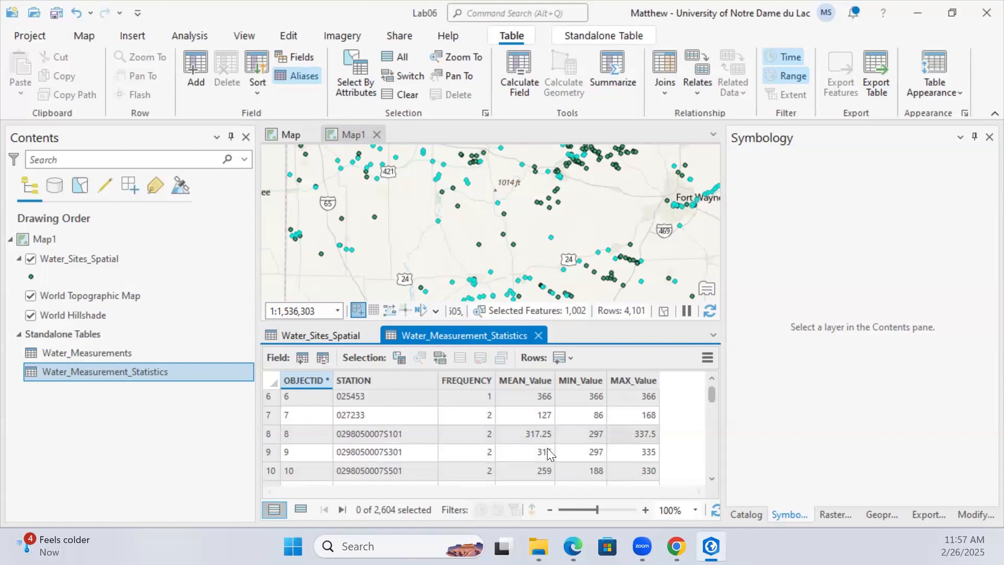
scroll(573, 423, "down", 6)
scroll(571, 417, "down", 5)
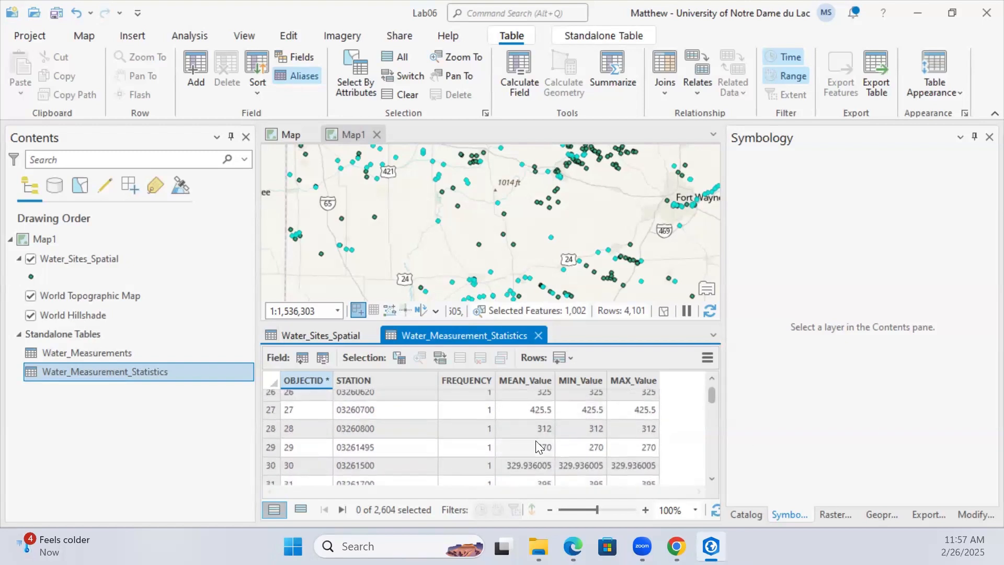
right_click(482, 380)
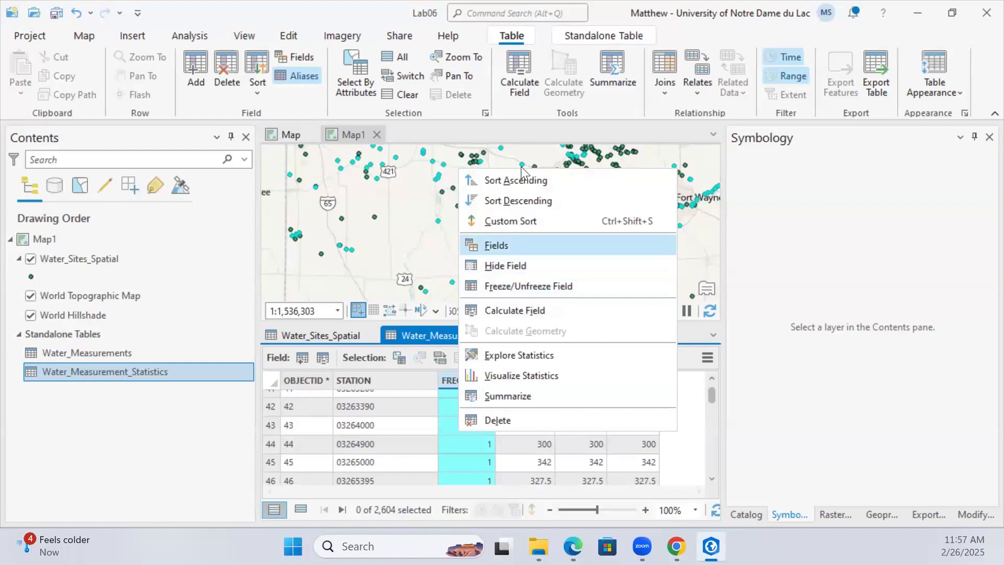
left_click(518, 180)
right_click(485, 387)
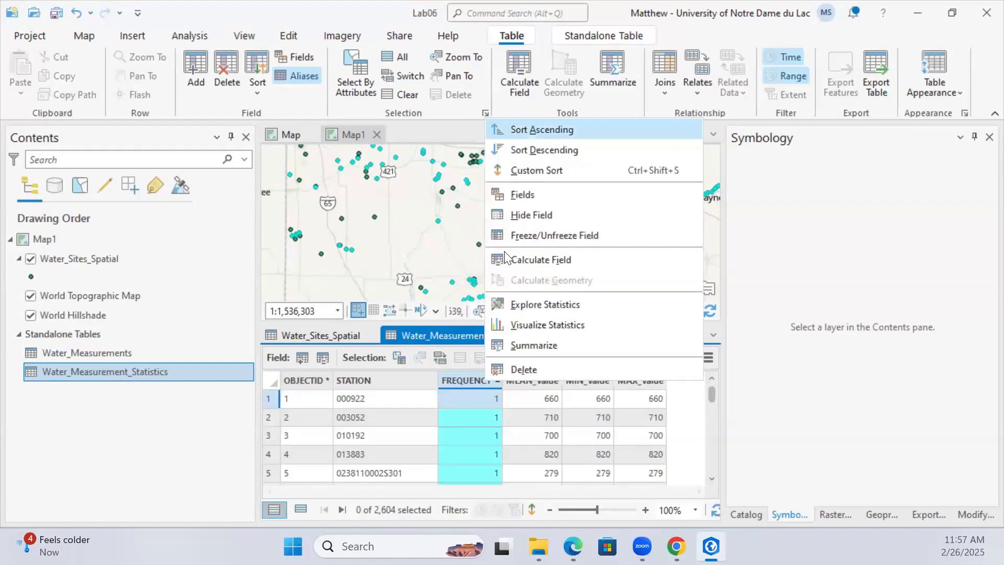
left_click(523, 150)
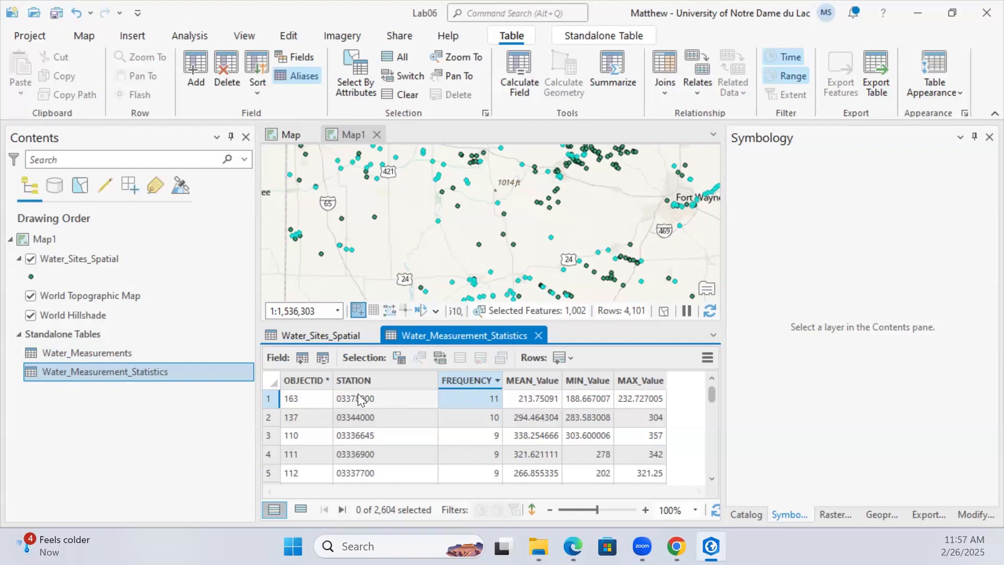
Set up a join on the Water_Sites_Spatial layer with STATION as the input field and Water_Measurement_Statistics as the join table
right_click(64, 259)
mouse_move(110, 235)
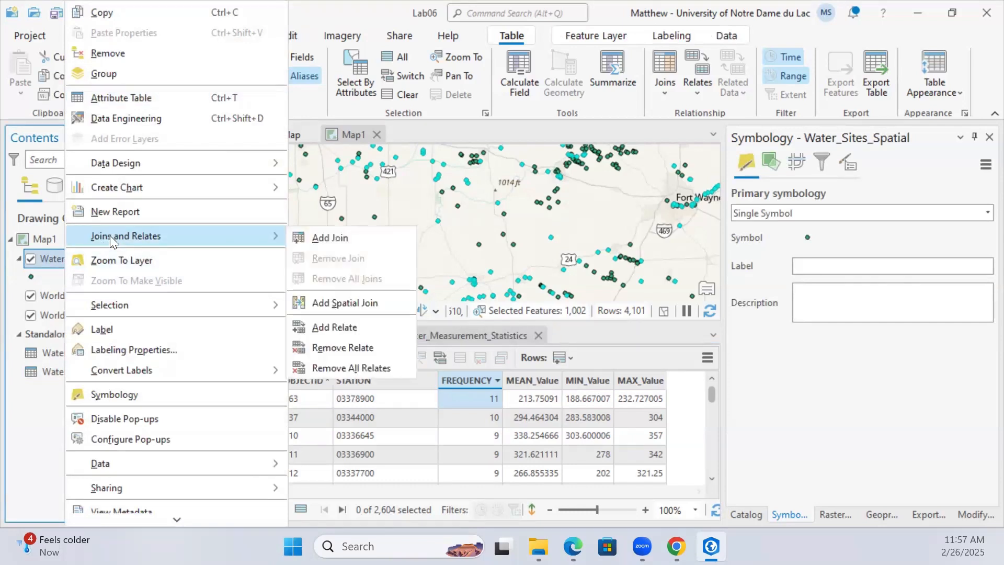
left_click(324, 236)
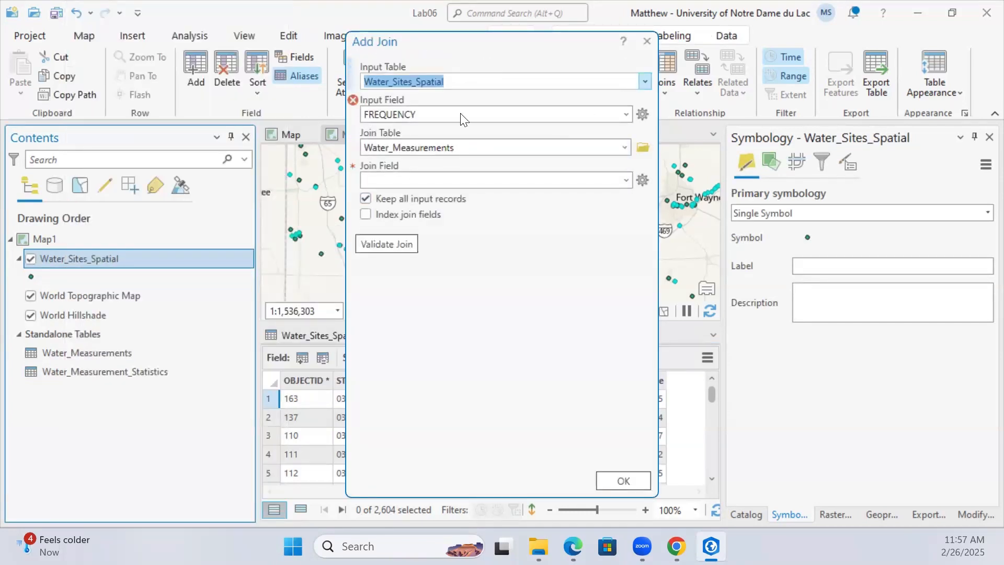
left_click(625, 113)
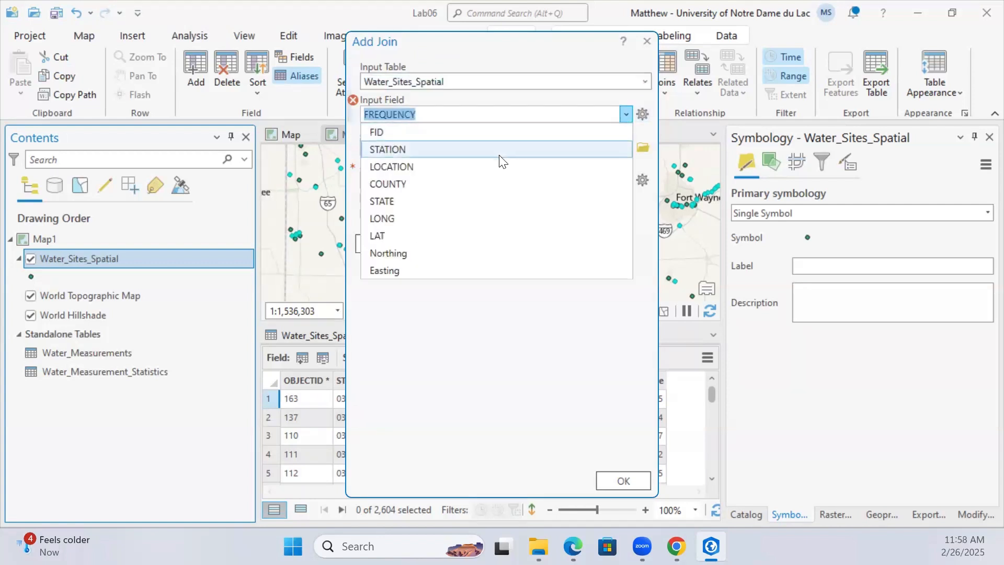
left_click(408, 150)
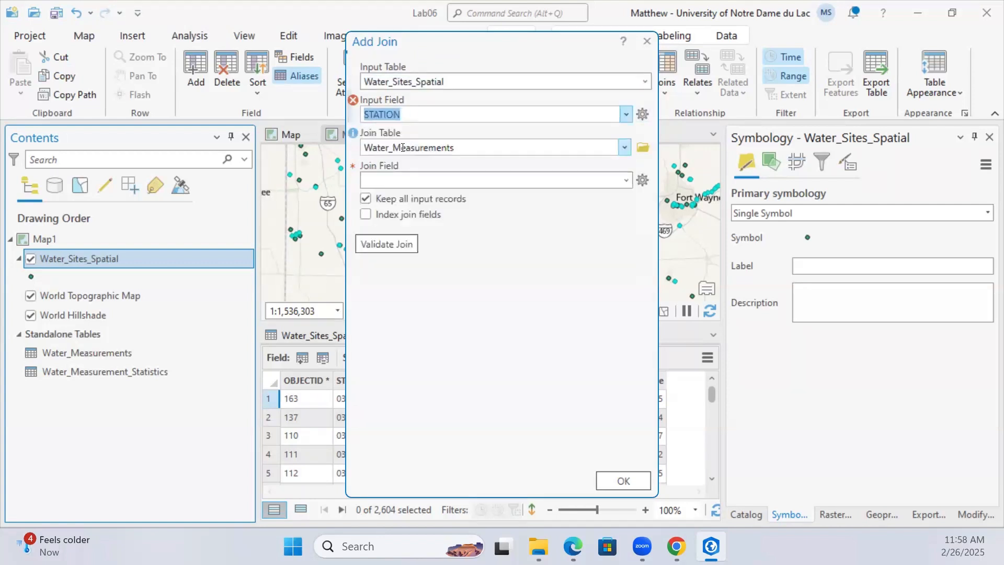
left_click(624, 148)
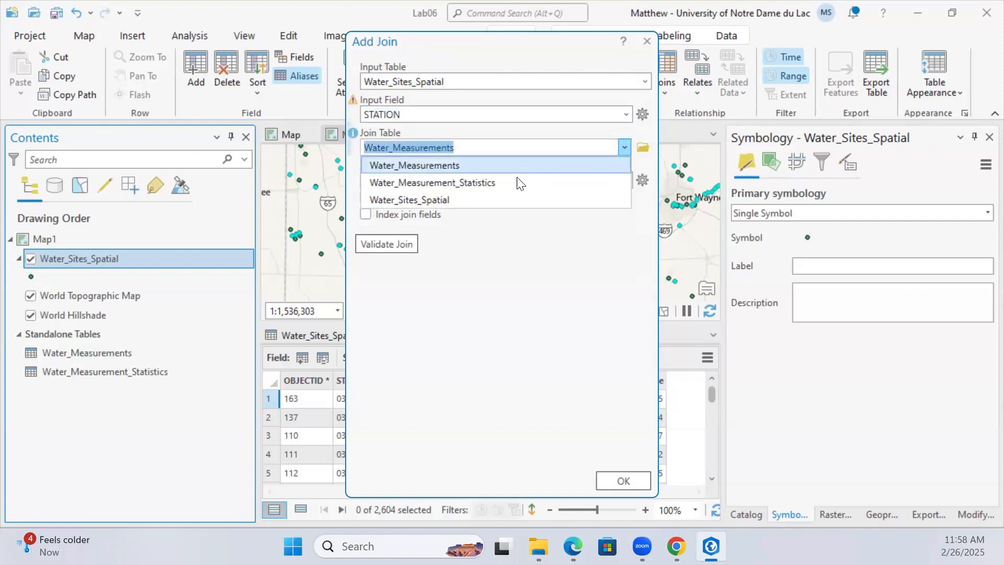
left_click(461, 182)
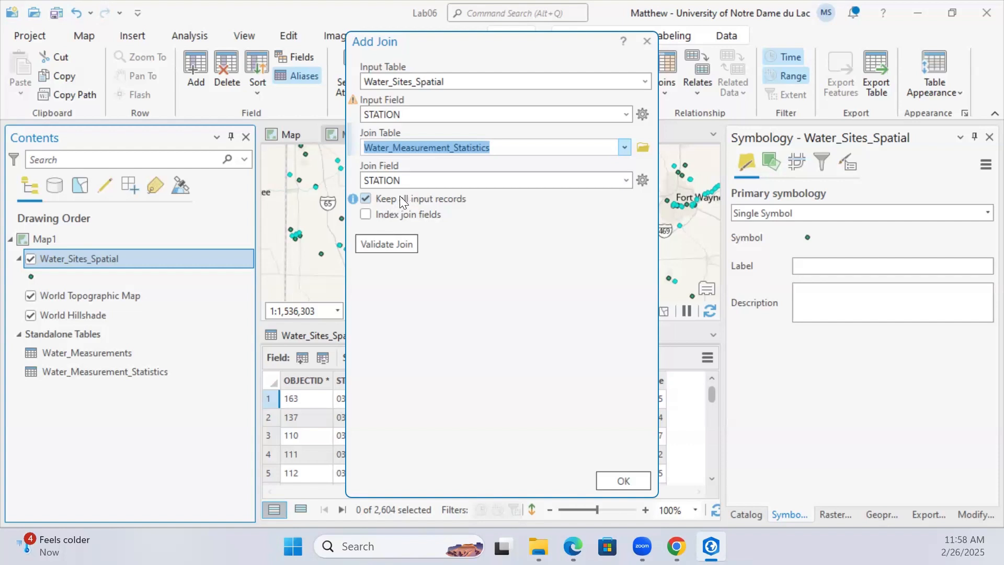
Turn off keeping all input records for the join, and run it so only matching Water_Sites_Spatial points are retained
left_click(427, 199)
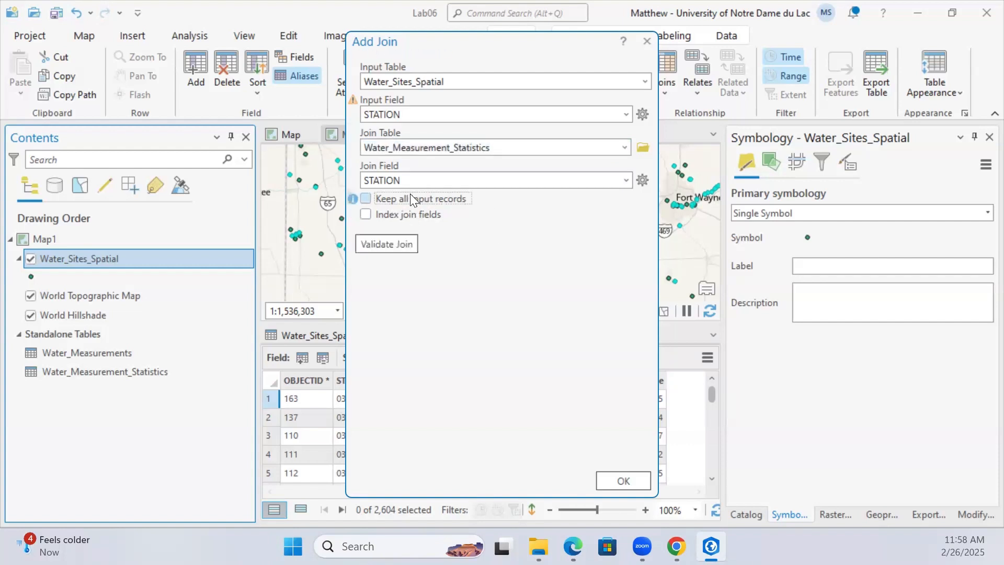
left_click(613, 479)
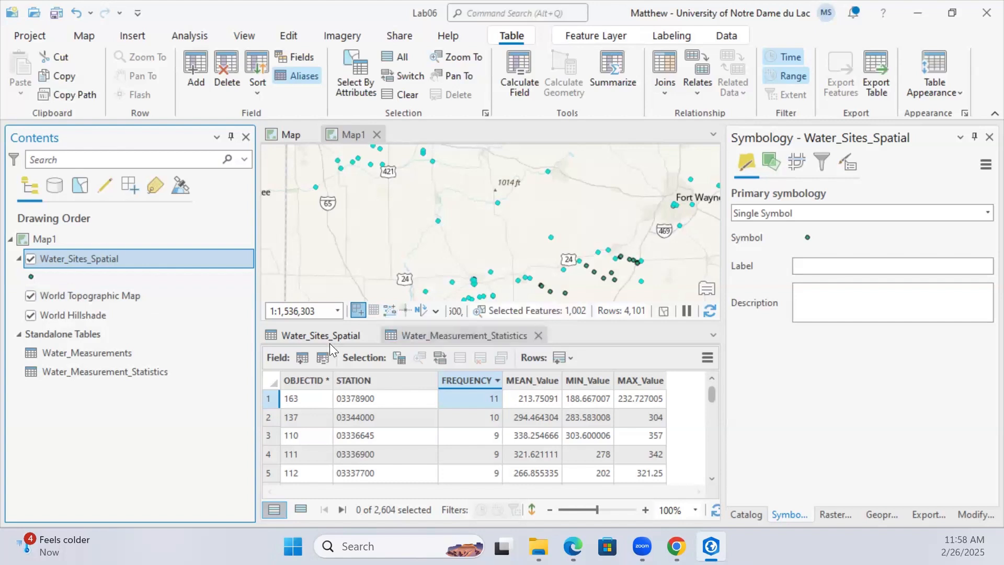
scroll(394, 227, "down", 4)
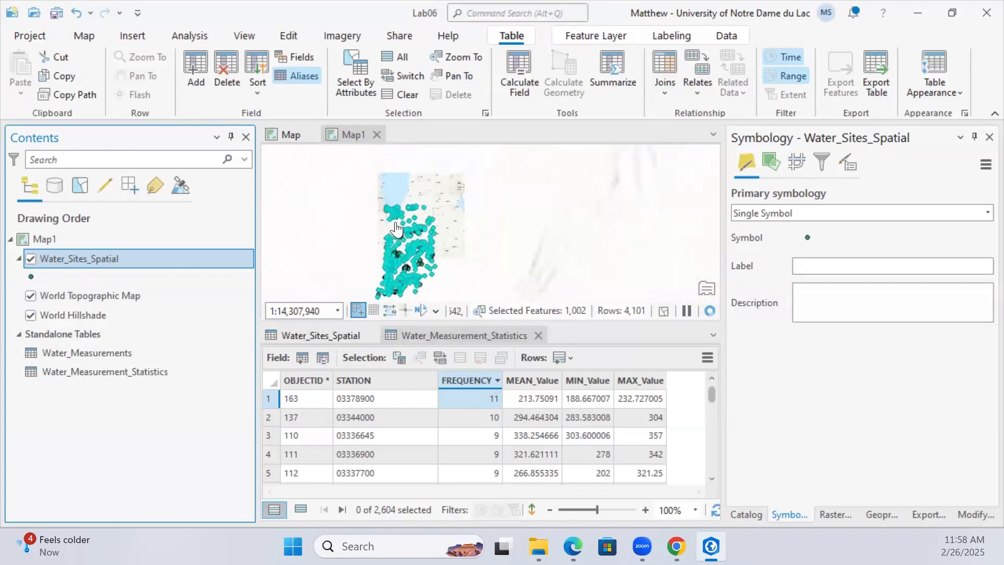
scroll(395, 227, "up", 1)
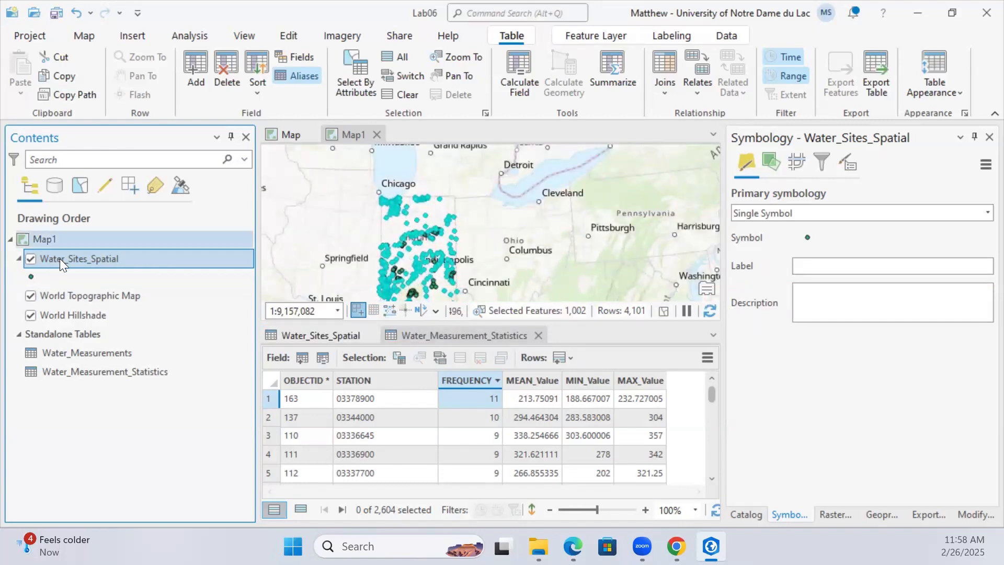
Clear the selection in the Water_Sites_Spatial table and show all its records, including the joined statistics fields
left_click(310, 332)
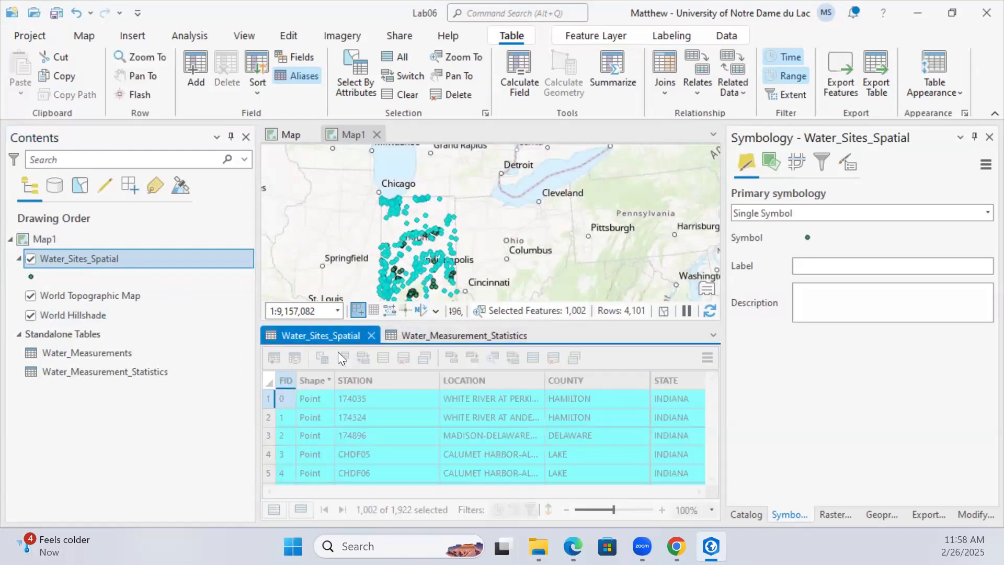
left_click(385, 358)
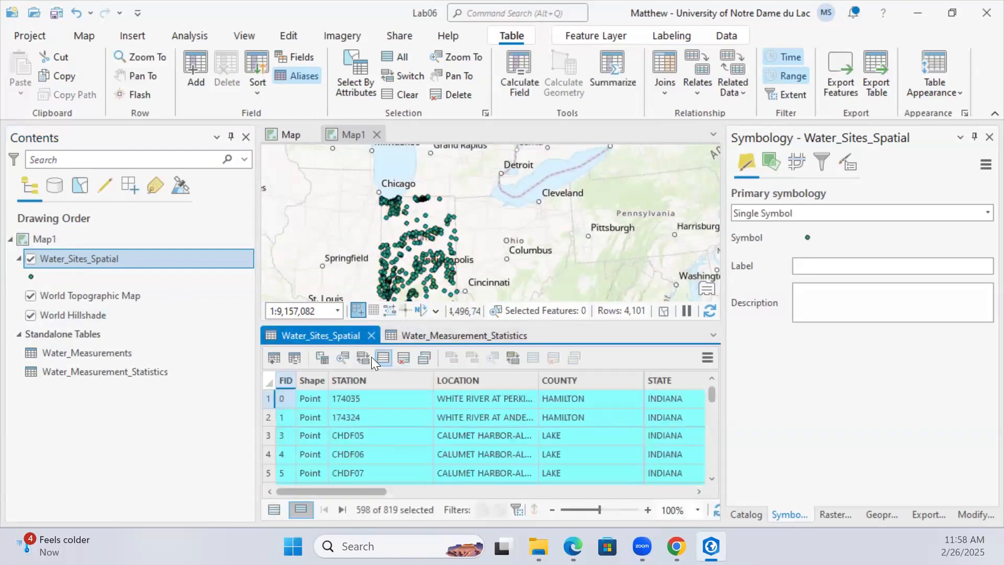
left_click_drag(475, 494, 244, 495)
left_click(273, 511)
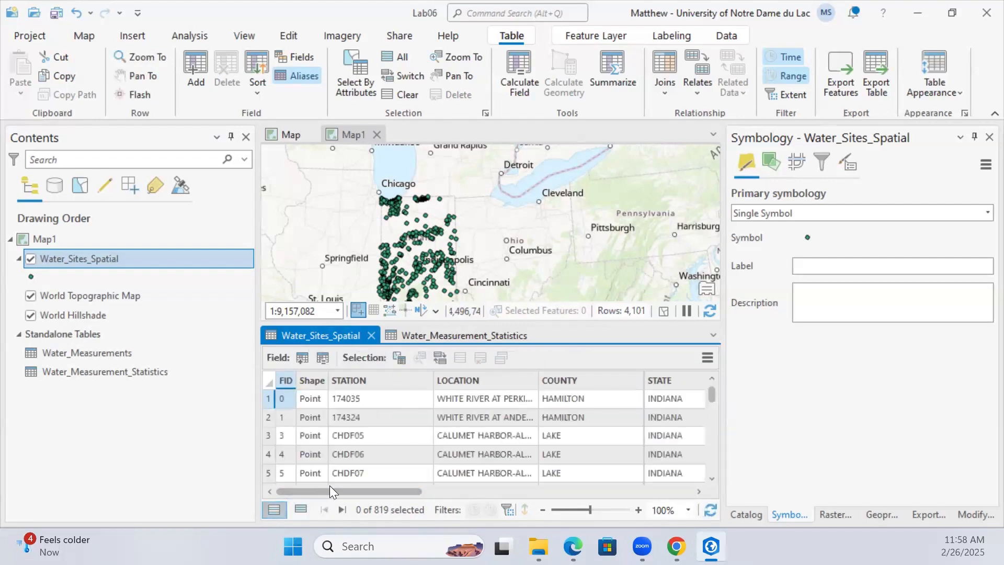
left_click(449, 490)
left_click_drag(455, 490, 566, 497)
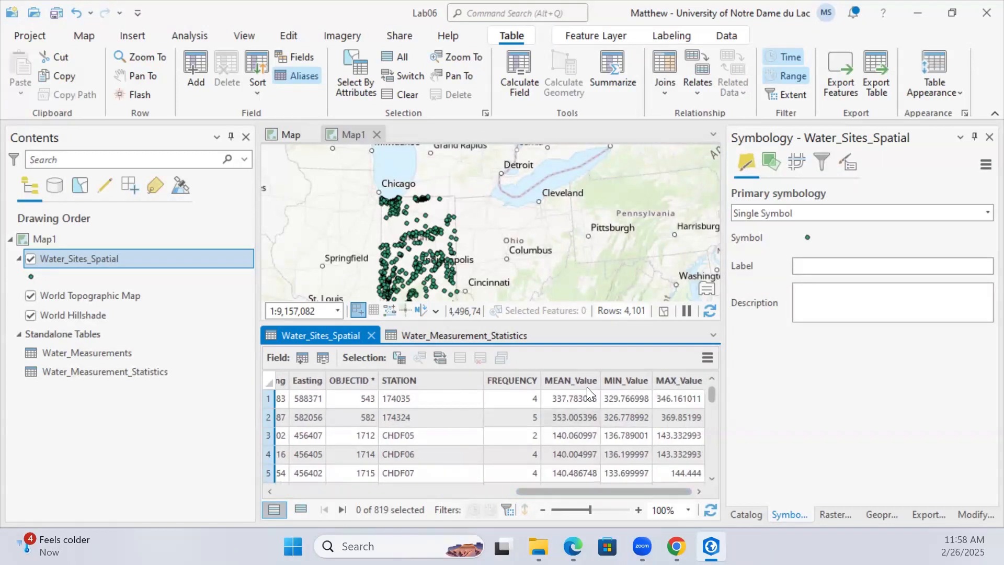
Symbolize the Water_Sites_Spatial layer with Graduated Colors based on the MEAN_Value field and inspect the points in northern Indiana
left_click(32, 277)
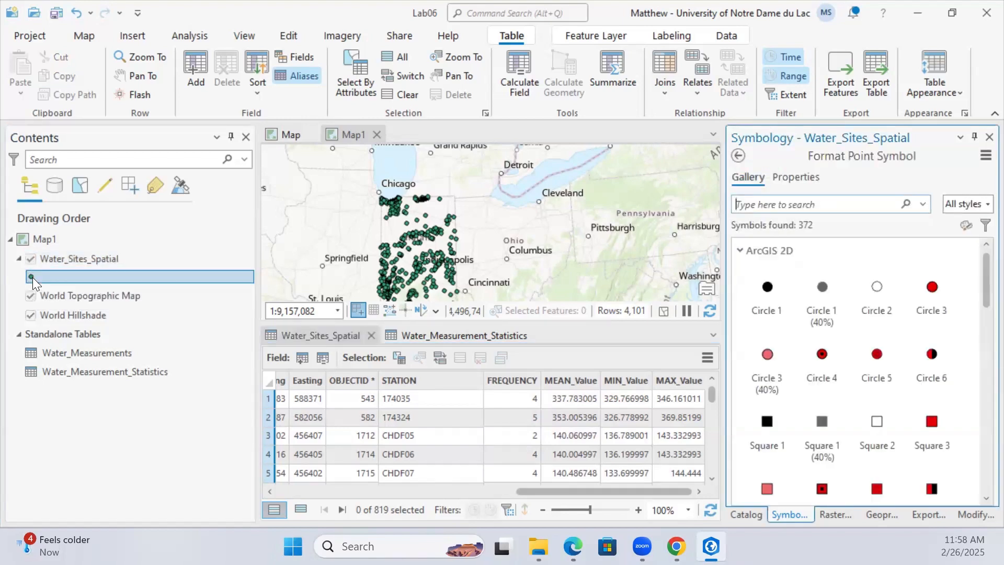
left_click(738, 155)
left_click(774, 215)
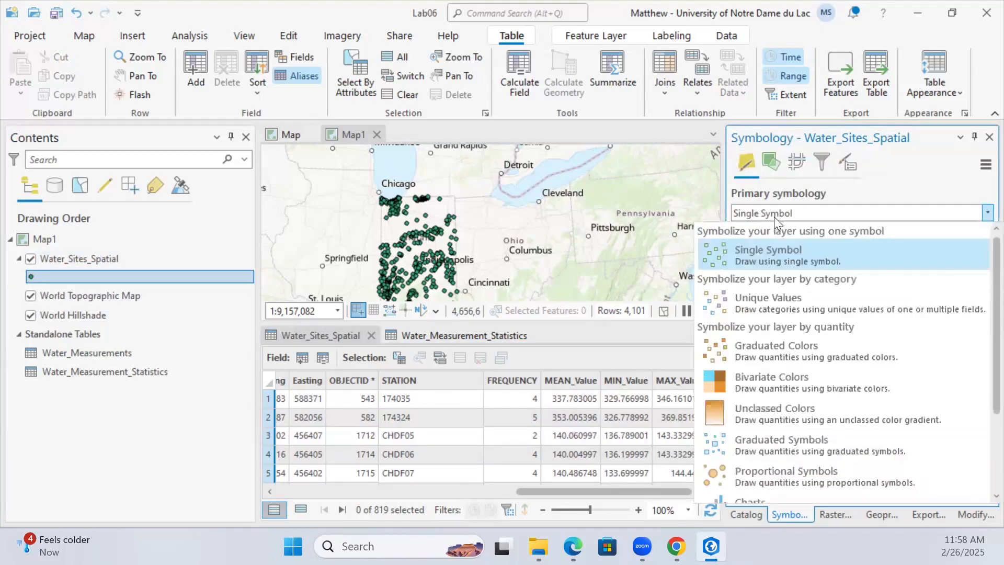
left_click(763, 357)
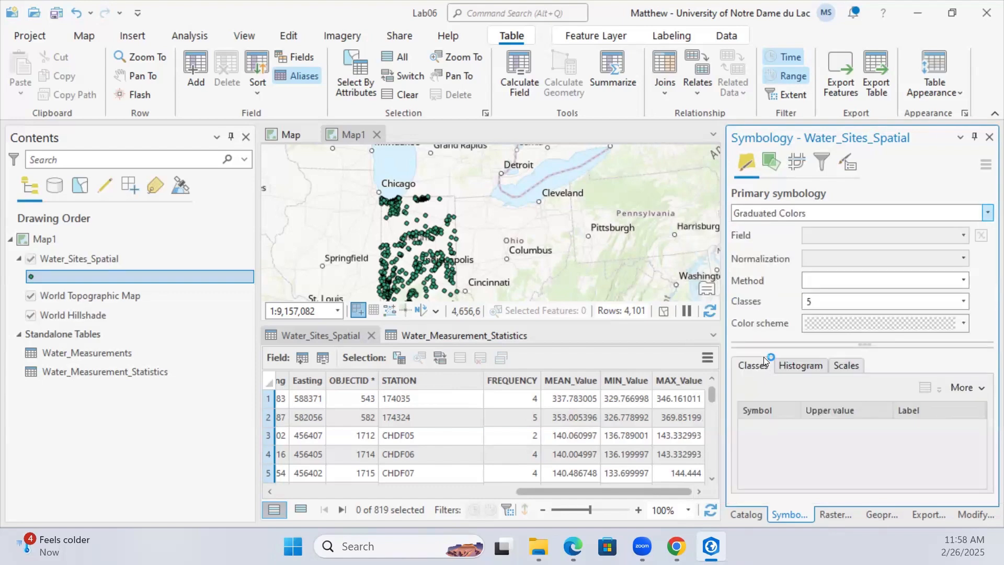
left_click(839, 238)
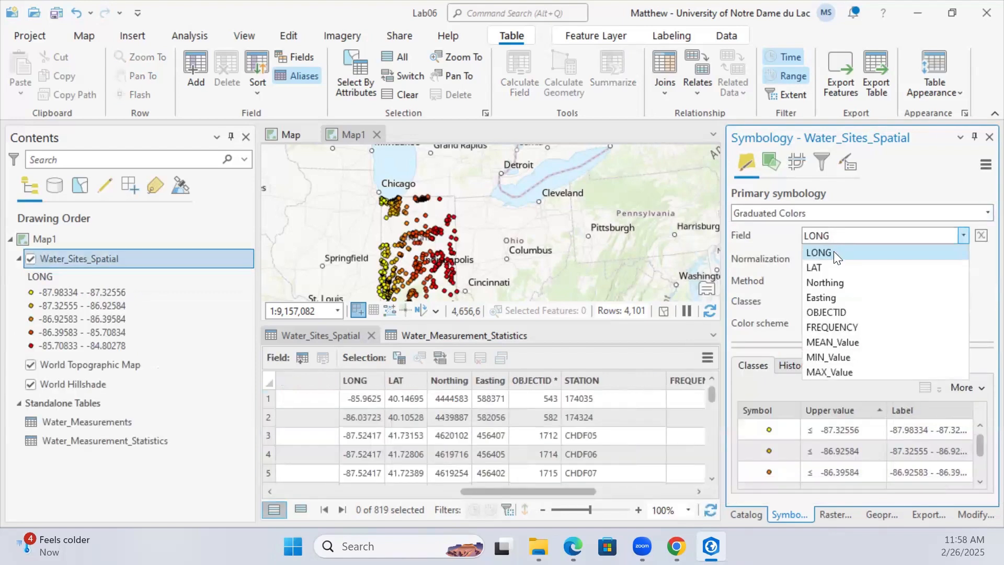
left_click(832, 343)
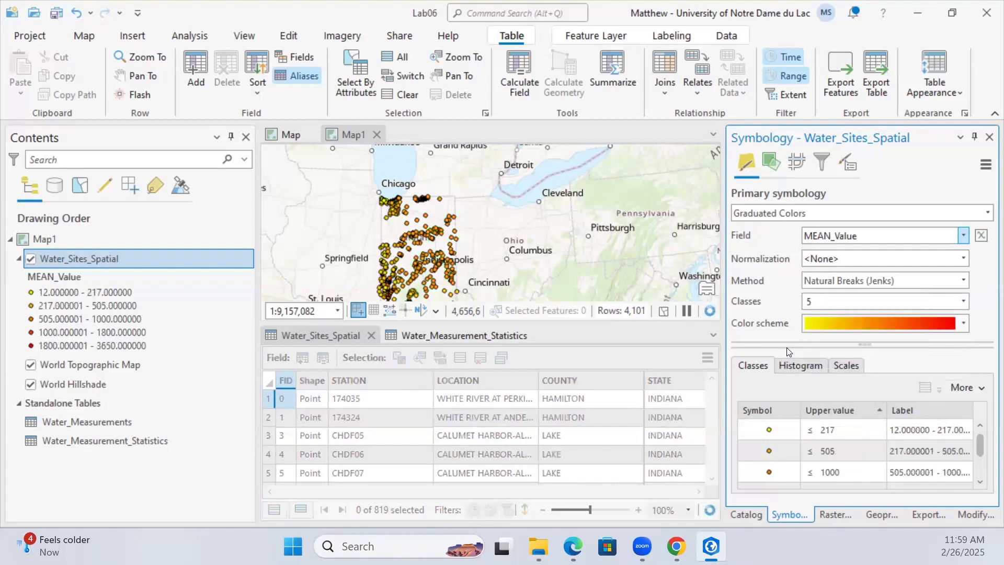
scroll(412, 219, "up", 4)
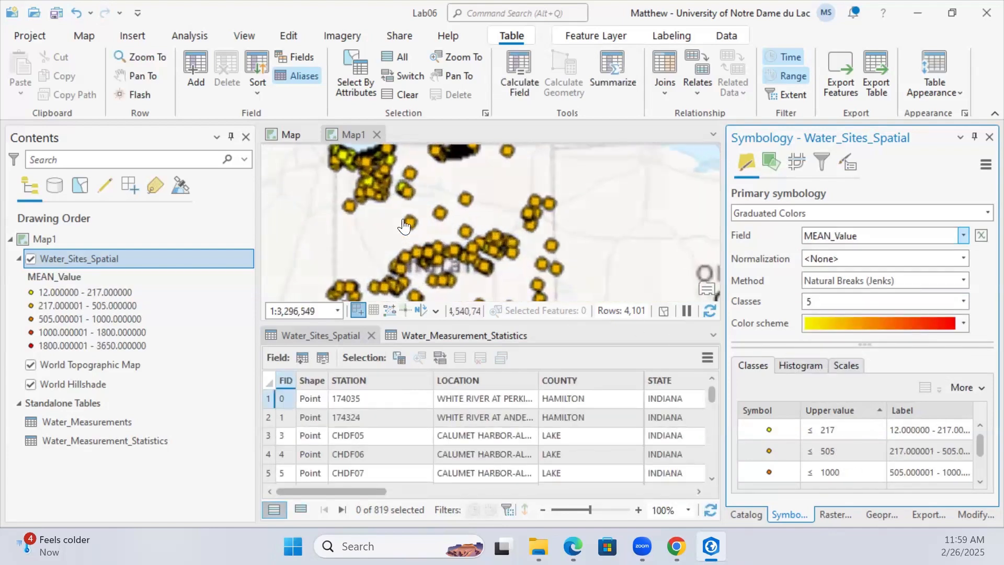
left_click_drag(431, 191, 449, 271)
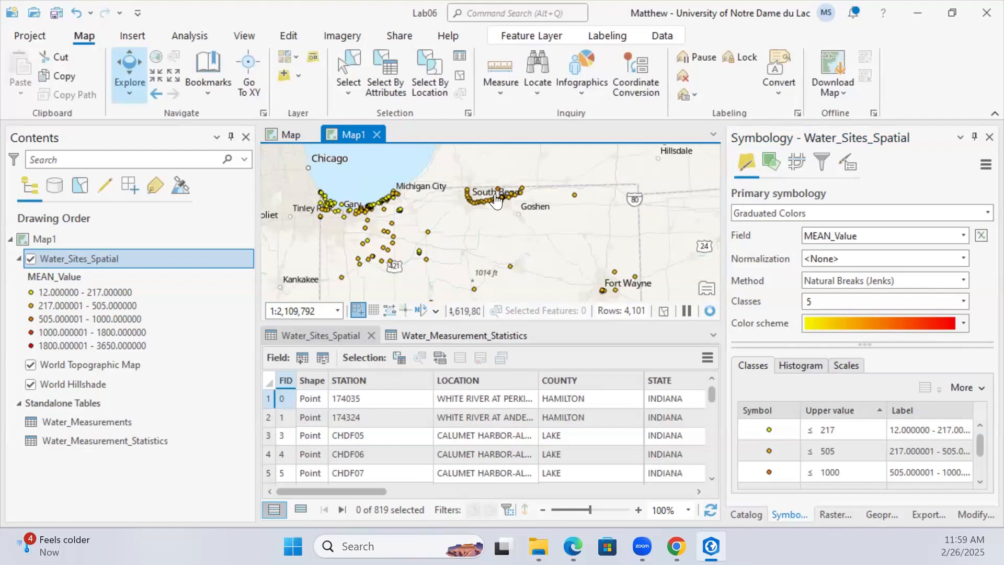